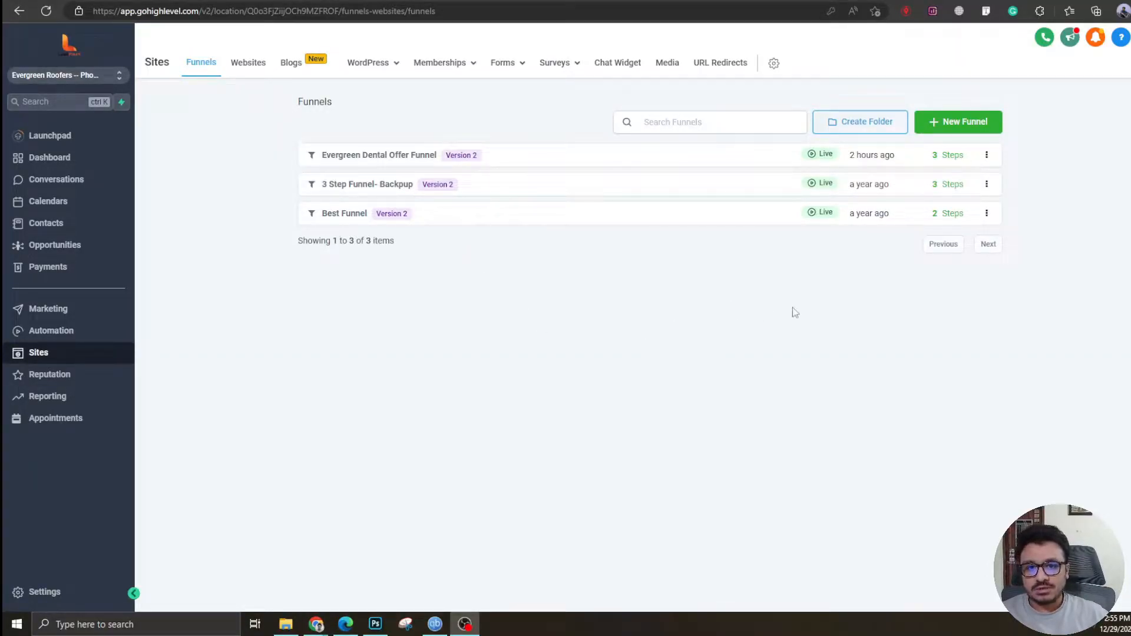
# Create a new funnel named Evergreen Roofing Funnel
pyautogui.click(950, 124)
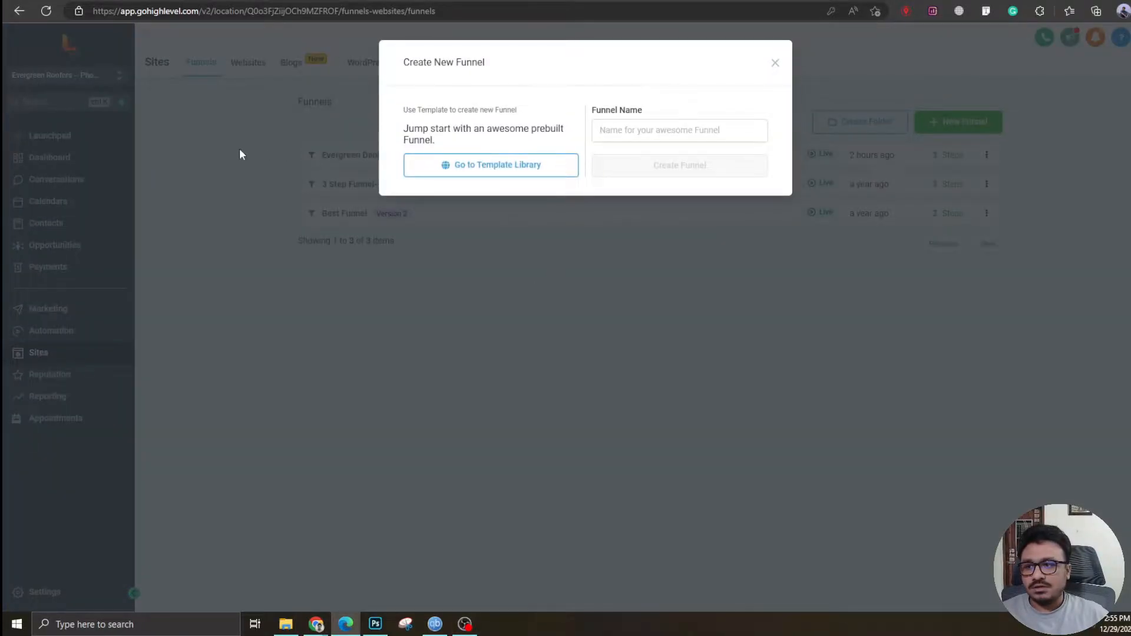
pyautogui.click(636, 133)
pyautogui.write('Evergreen Roofing Funnel')
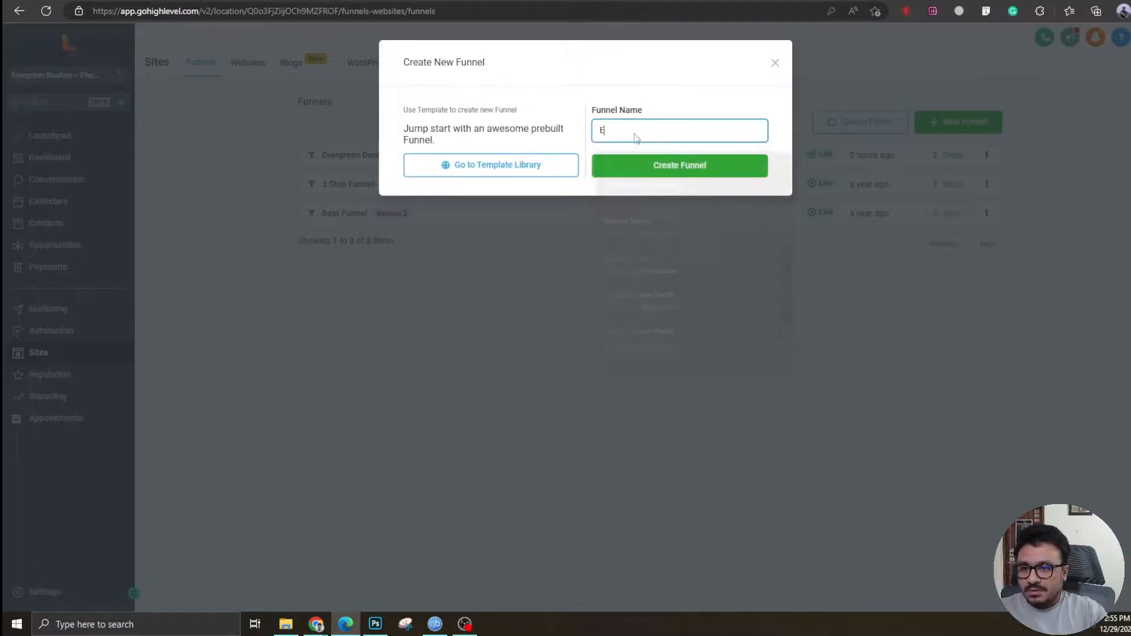
pyautogui.click(686, 165)
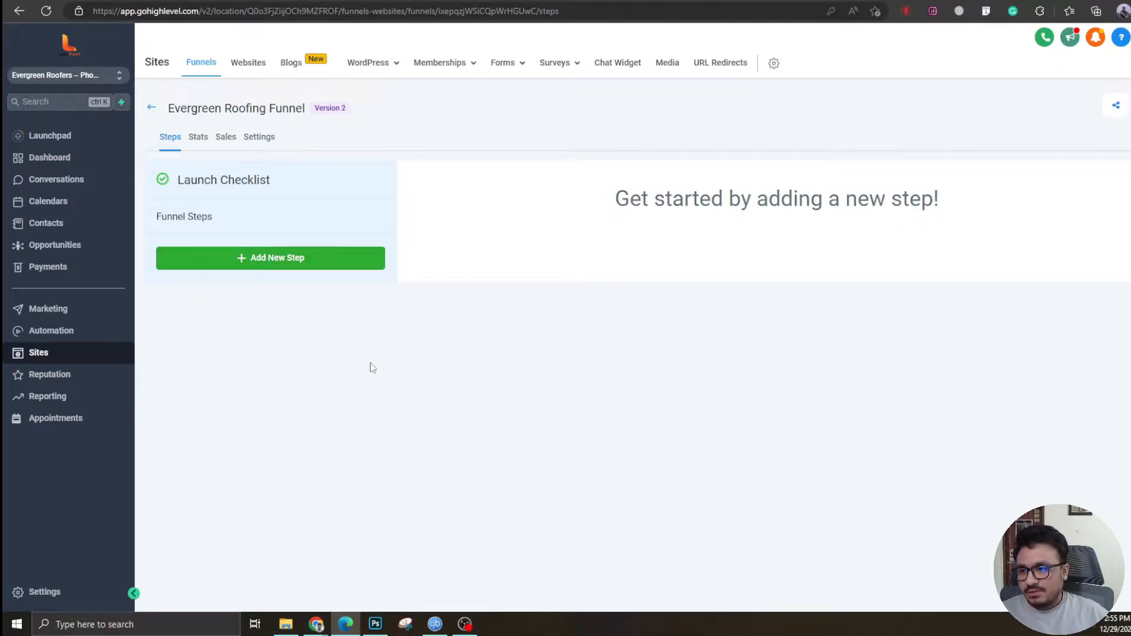
# Add a funnel step named Landing Page to the new funnel
pyautogui.click(296, 260)
pyautogui.click(474, 132)
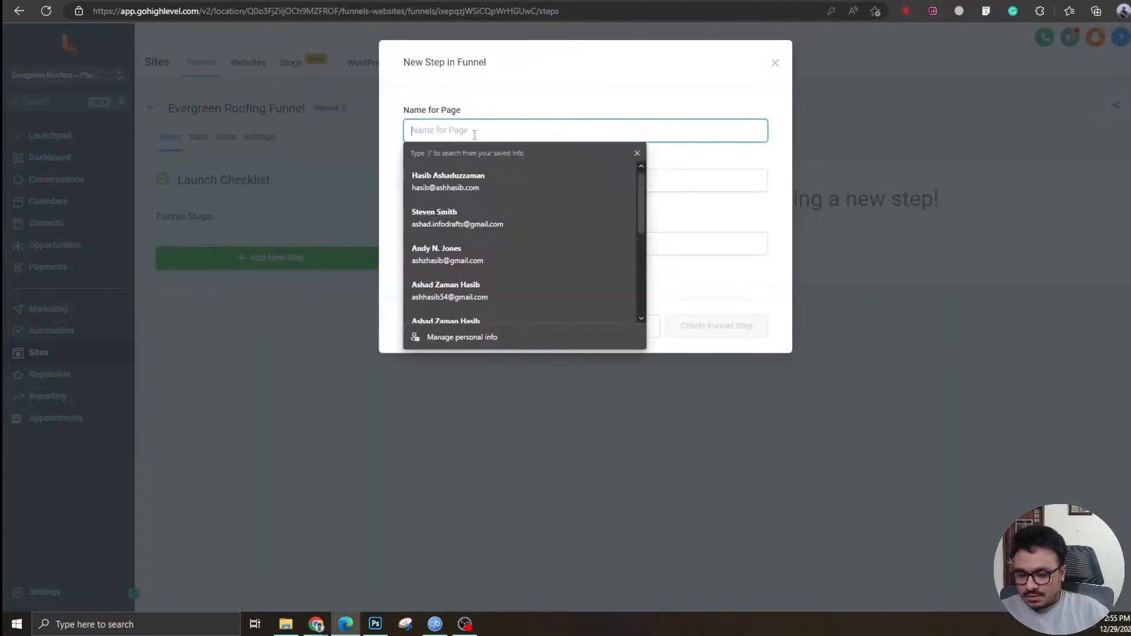
pyautogui.write('Landing Page')
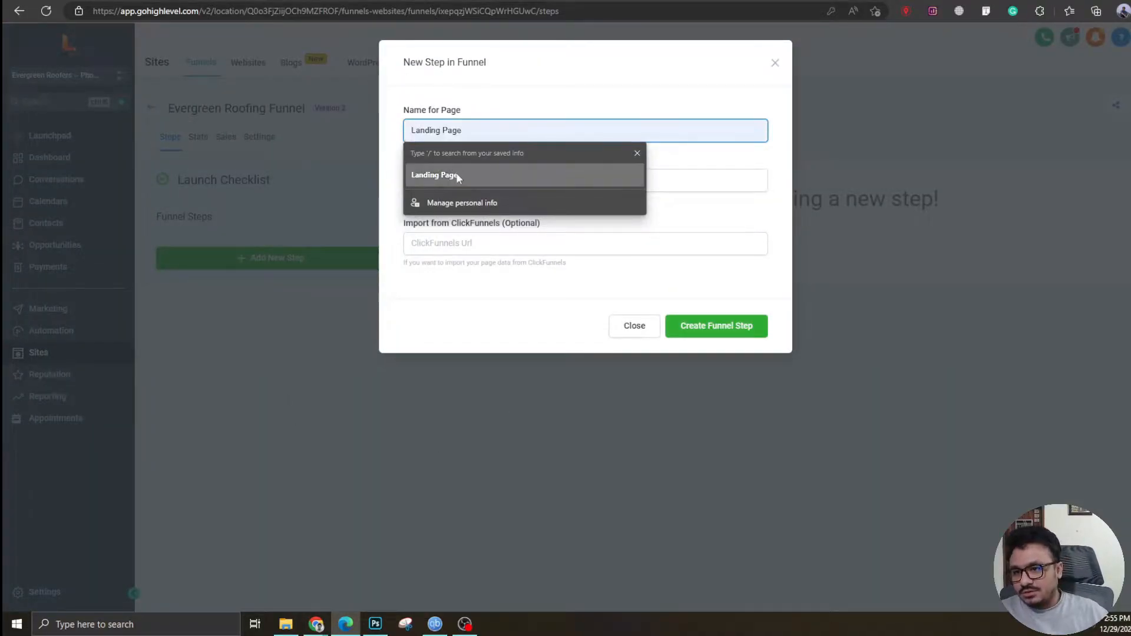
pyautogui.click(448, 175)
pyautogui.click(715, 326)
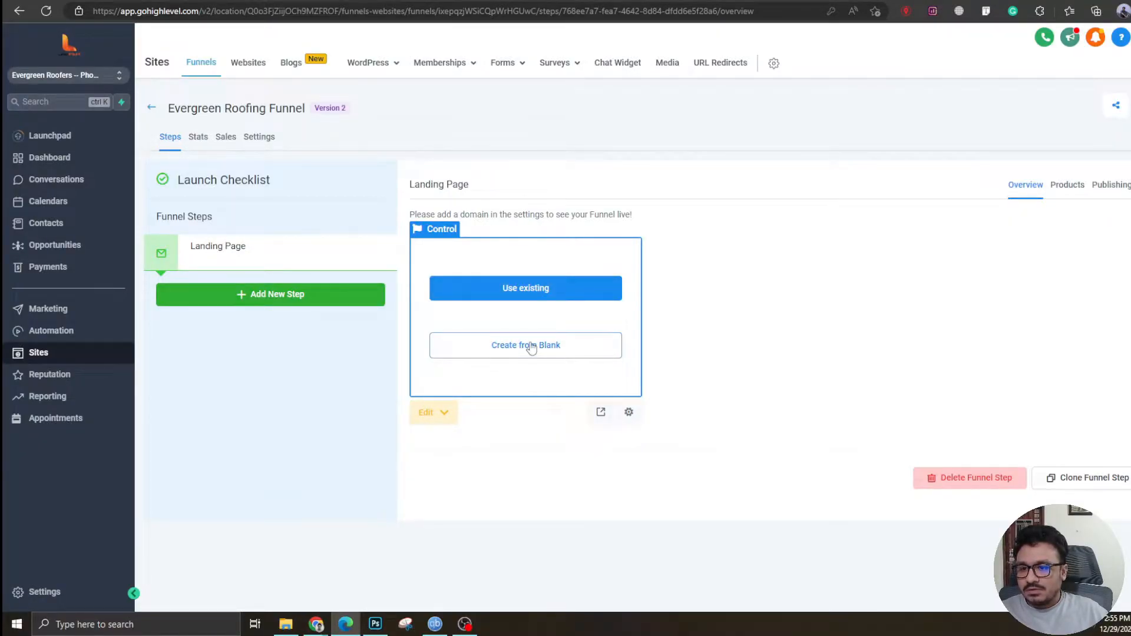
# Open the landing page in the page builder and add a full-width section containing a 4-column row
pyautogui.click(449, 414)
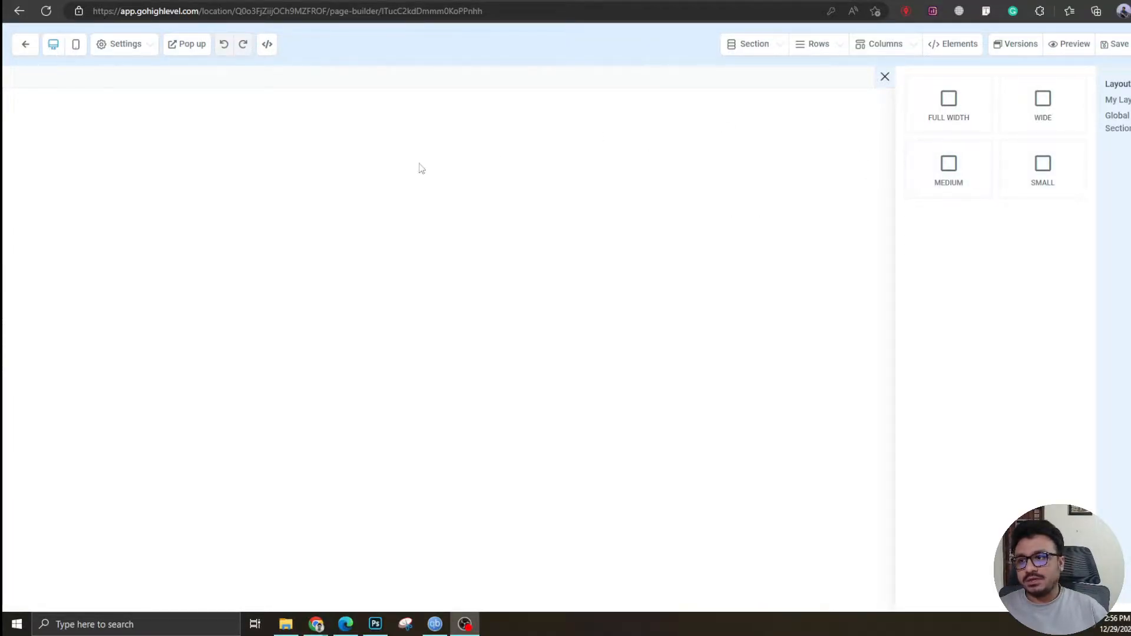
pyautogui.moveTo(953, 115); pyautogui.dragTo(704, 147)
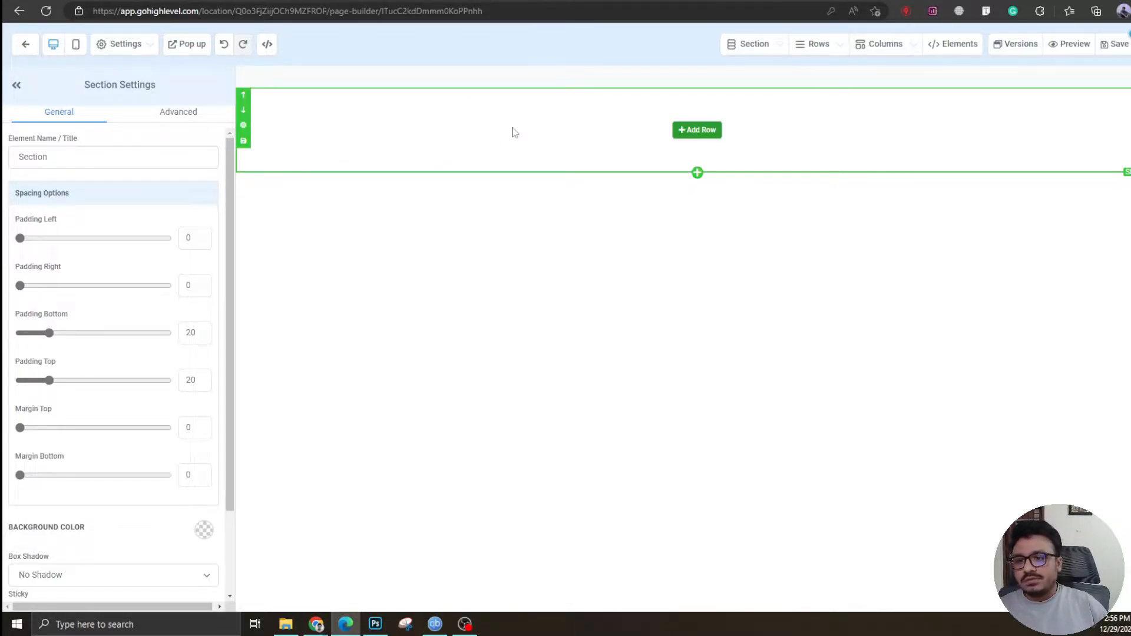
pyautogui.click(691, 140)
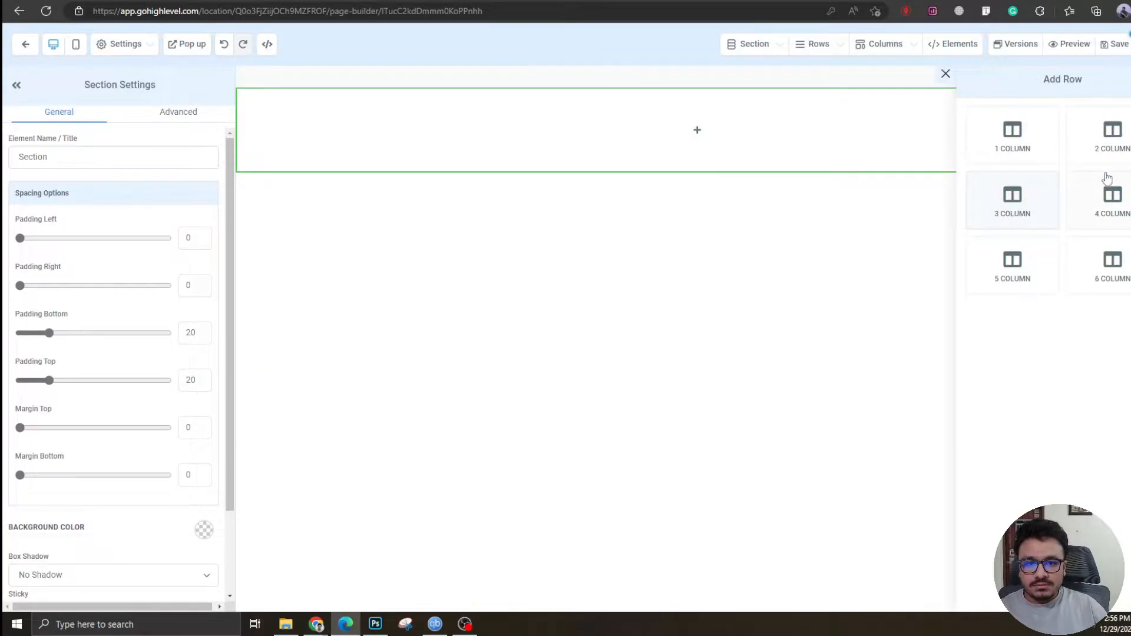
pyautogui.click(1109, 216)
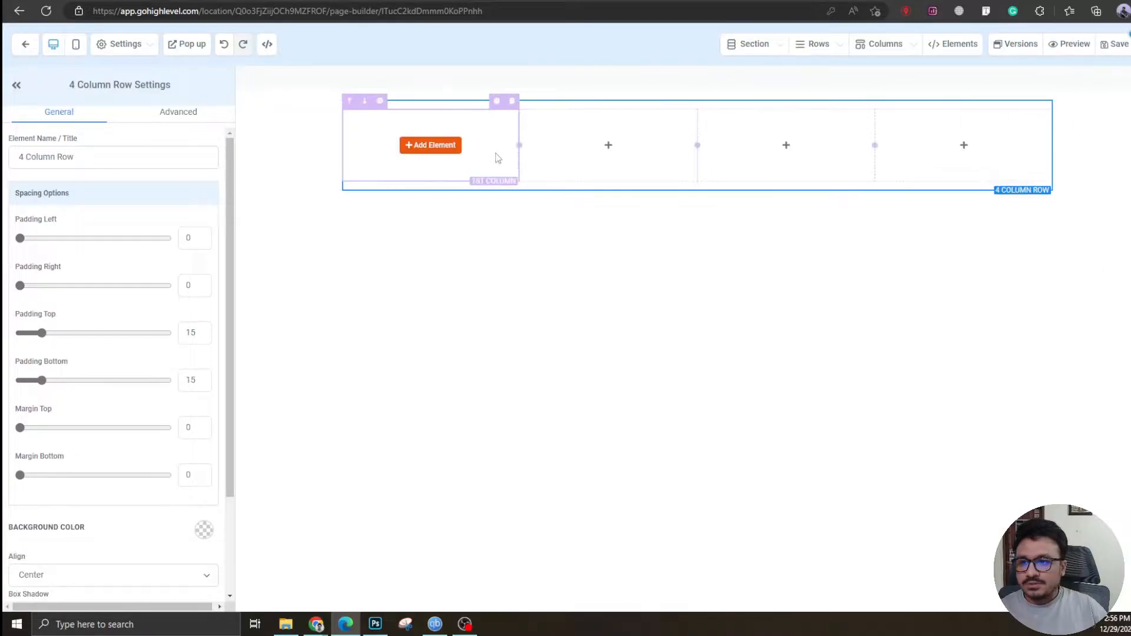
# Set the section's bottom padding and top padding to 4
pyautogui.click(294, 157)
pyautogui.doubleClick(190, 333)
pyautogui.write('40')
pyautogui.doubleClick(188, 333)
pyautogui.write('4')
pyautogui.doubleClick(189, 380)
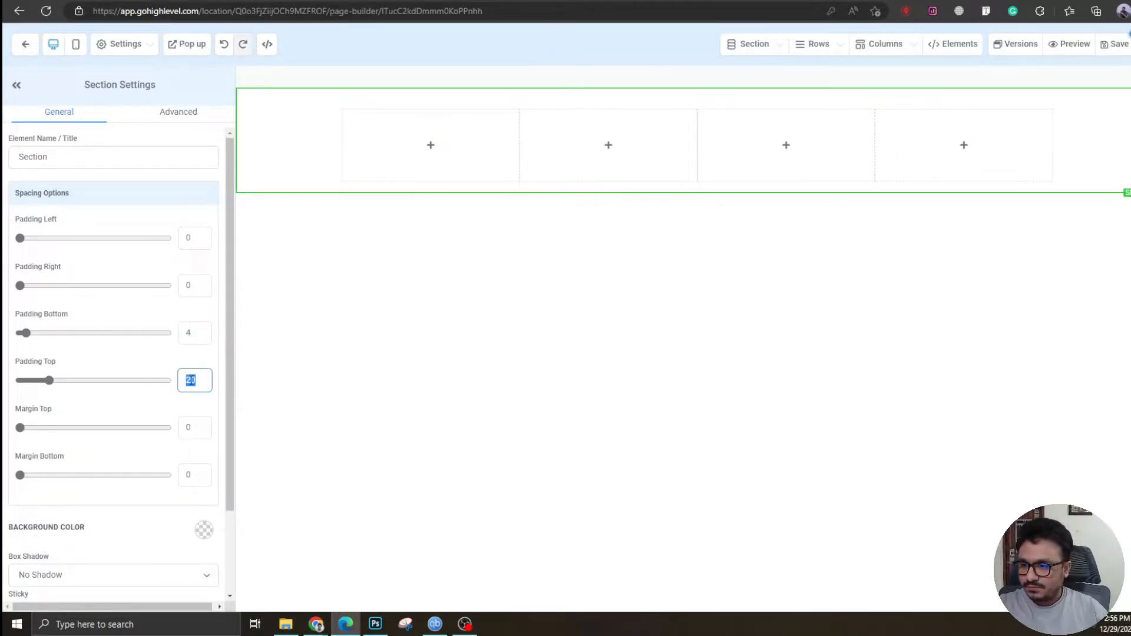
pyautogui.write('4')
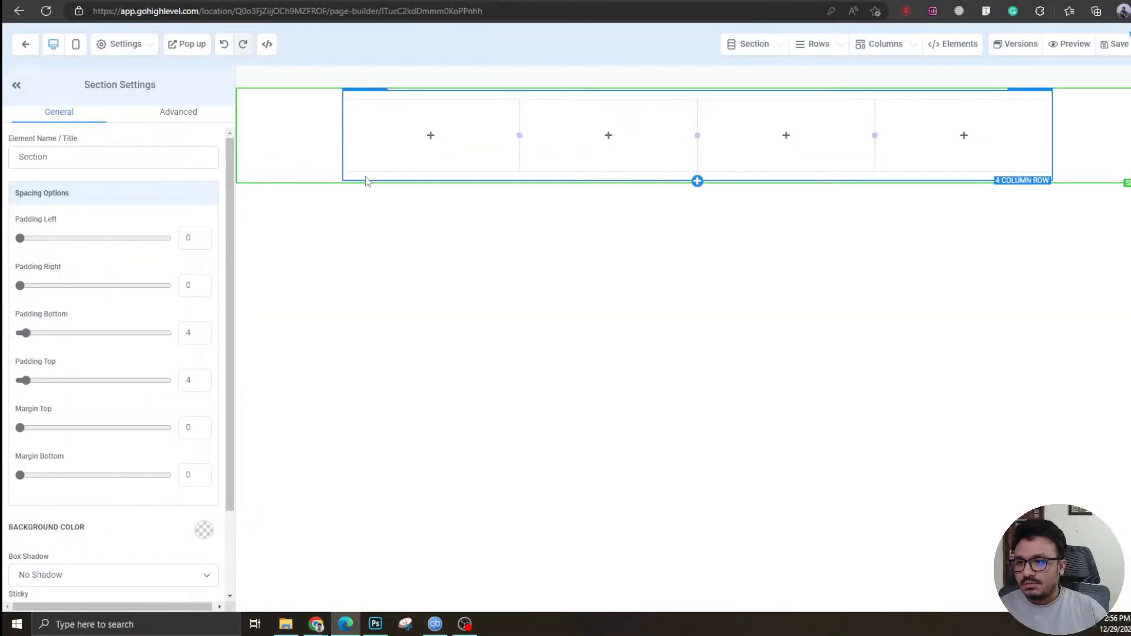
# Set the 4-column row's top padding and bottom padding to 8
pyautogui.click(347, 177)
pyautogui.doubleClick(194, 331)
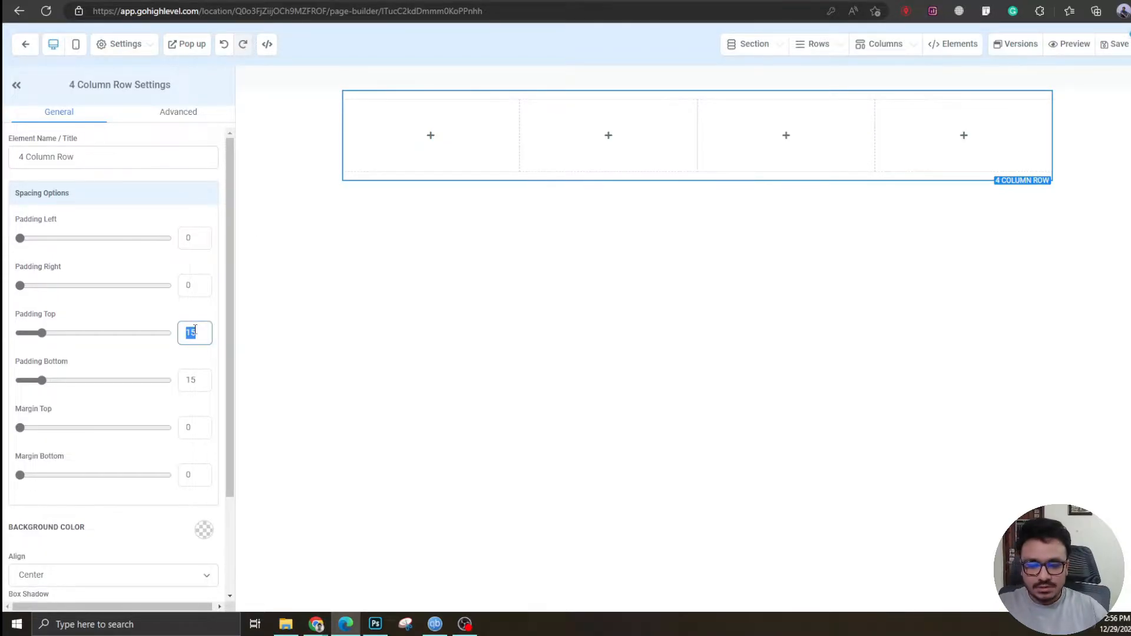
pyautogui.write('8')
pyautogui.doubleClick(189, 380)
pyautogui.write('8')
pyautogui.click(174, 362)
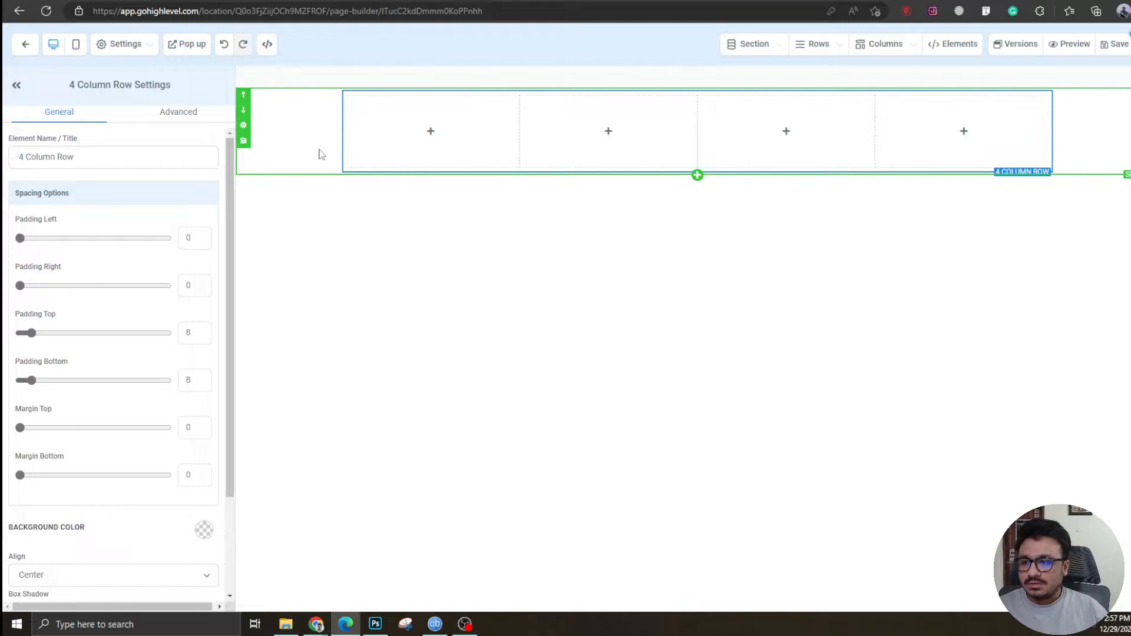
pyautogui.click(306, 163)
pyautogui.scroll(-2, 177, 330)
pyautogui.click(346, 170)
pyautogui.scroll(-1, 65, 539)
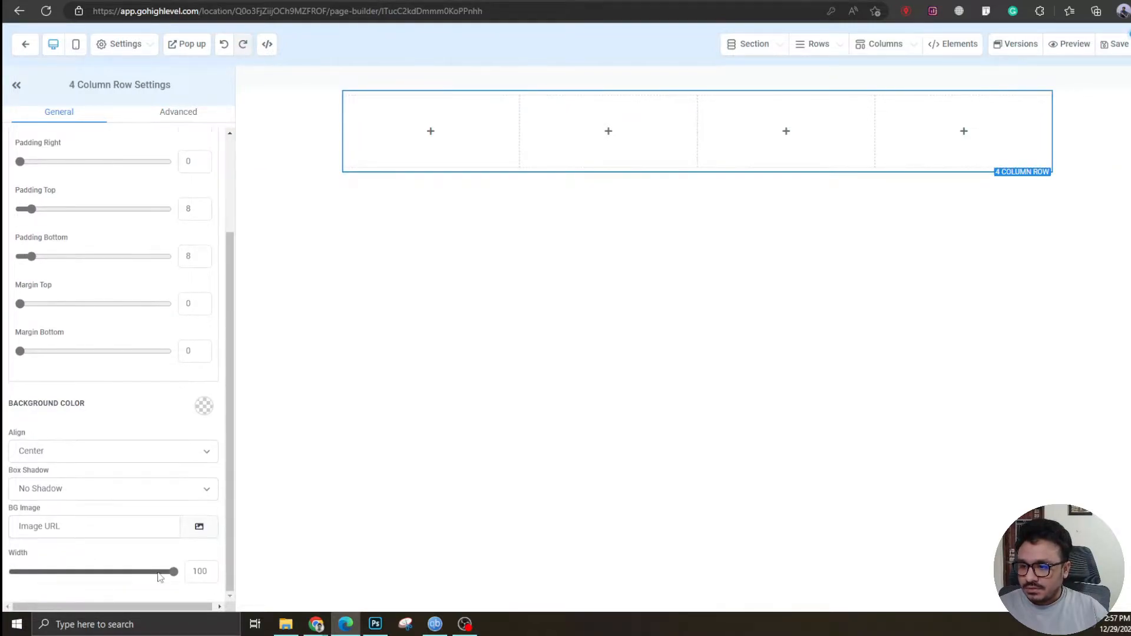
pyautogui.moveTo(174, 572)
pyautogui.mouseDown()
pyautogui.moveTo(161, 572)
pyautogui.moveTo(175, 571)
pyautogui.mouseUp()
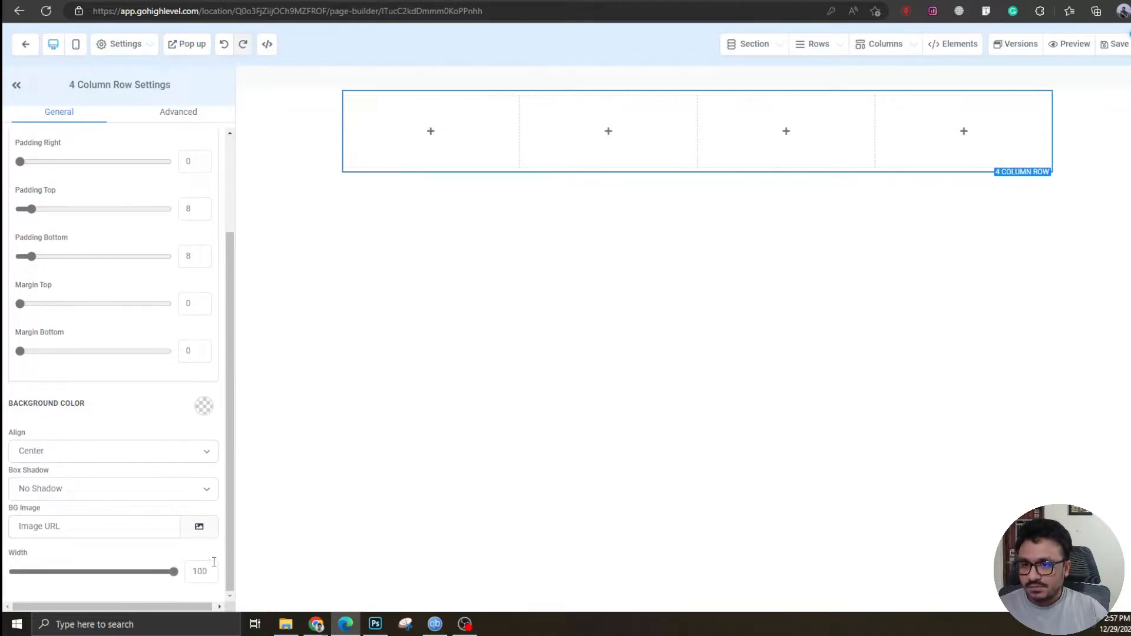
# Save the page and dismiss the SEO metadata form without filling it in
pyautogui.click(283, 154)
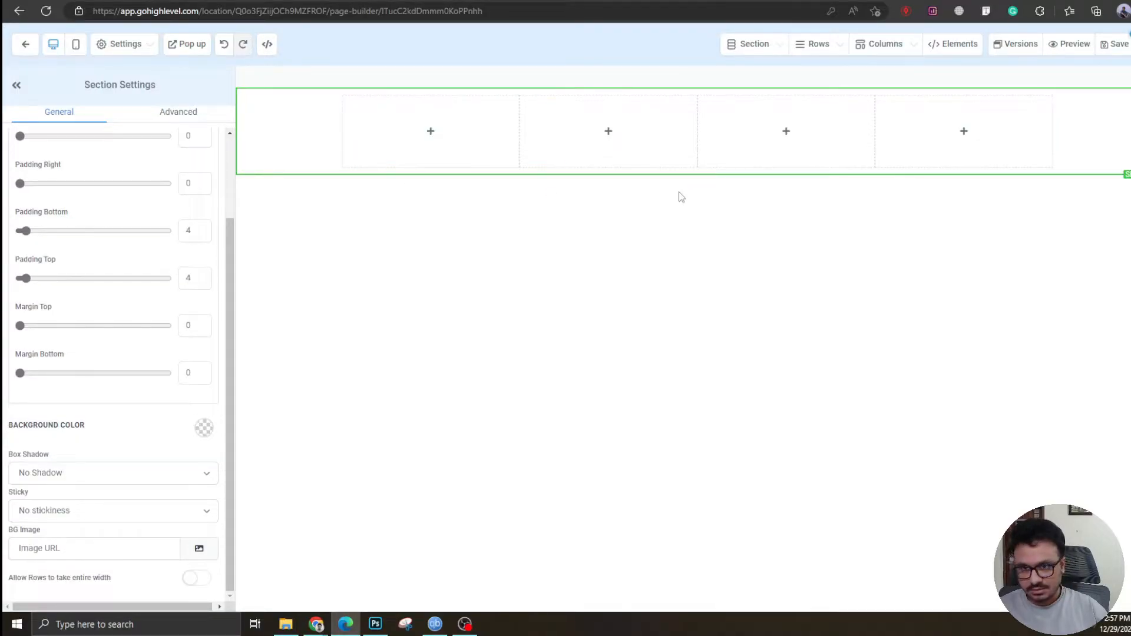
pyautogui.click(1115, 44)
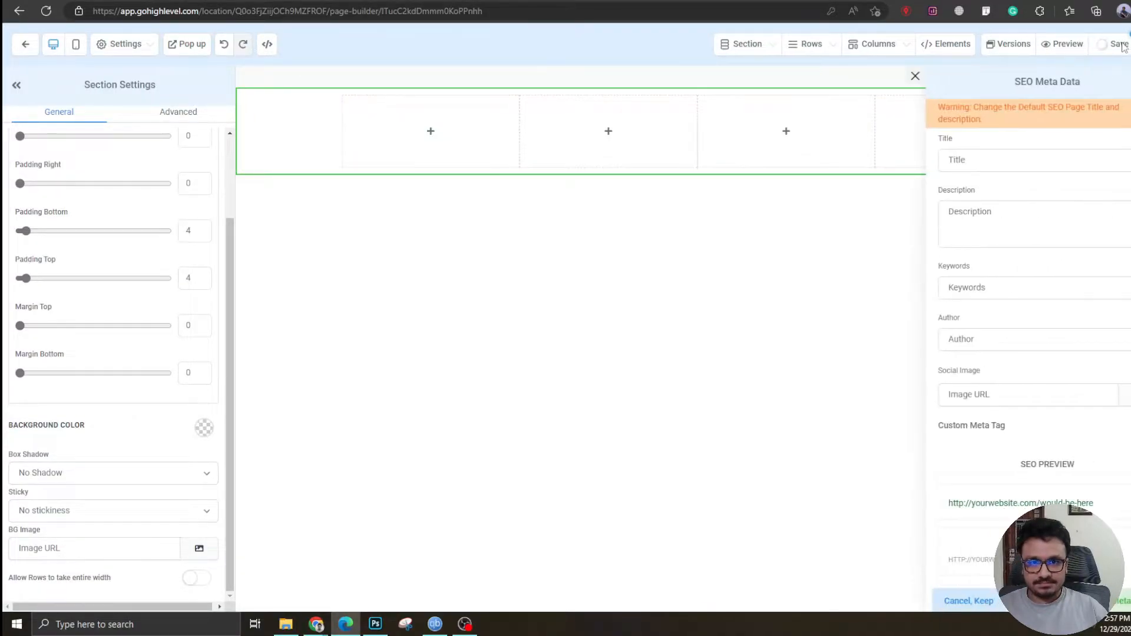
pyautogui.click(915, 77)
# Add an image element to the first column of the row
pyautogui.click(427, 131)
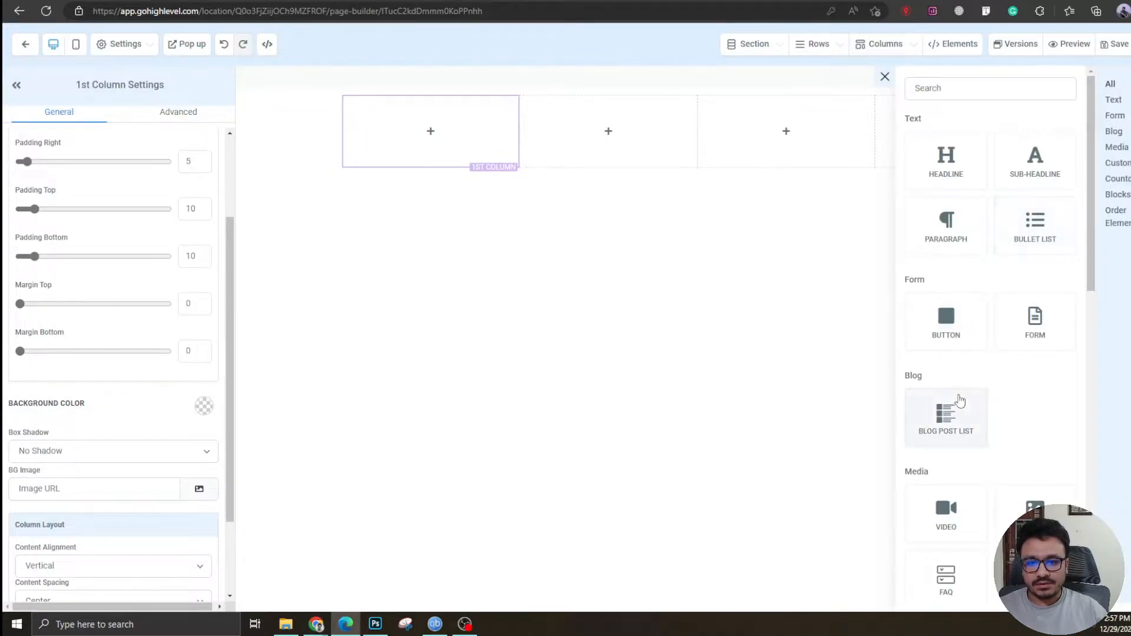
pyautogui.scroll(-3, 960, 400)
pyautogui.click(1044, 367)
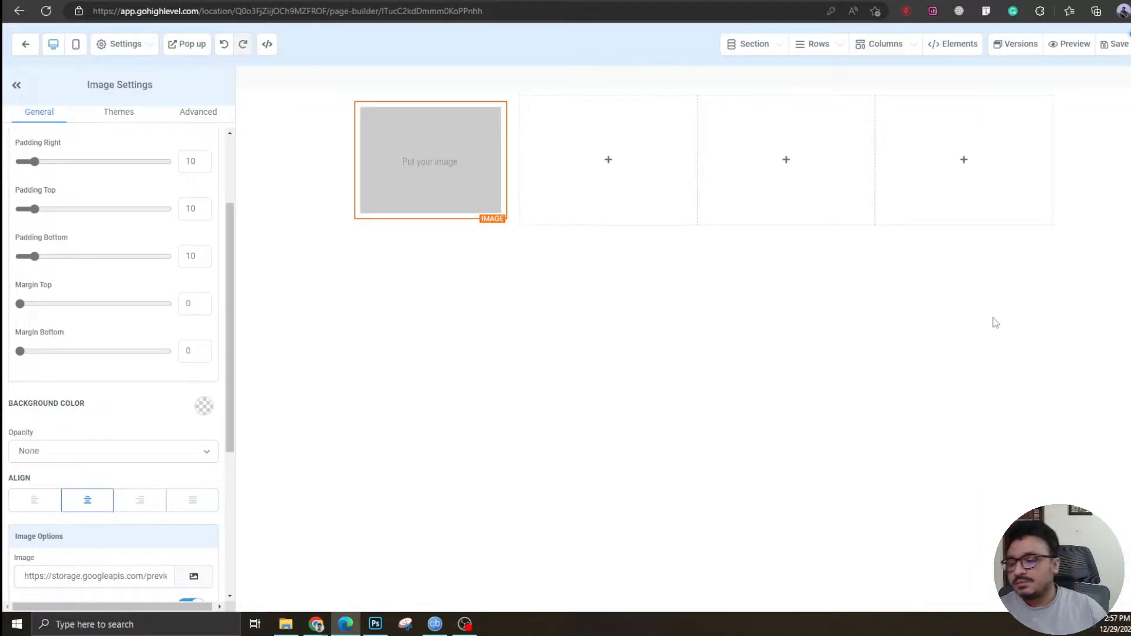
# Upload logo_roof-removebg-preview.png from the Landing Page Assets folder and use it as the first column's image
pyautogui.scroll(-5, 154, 476)
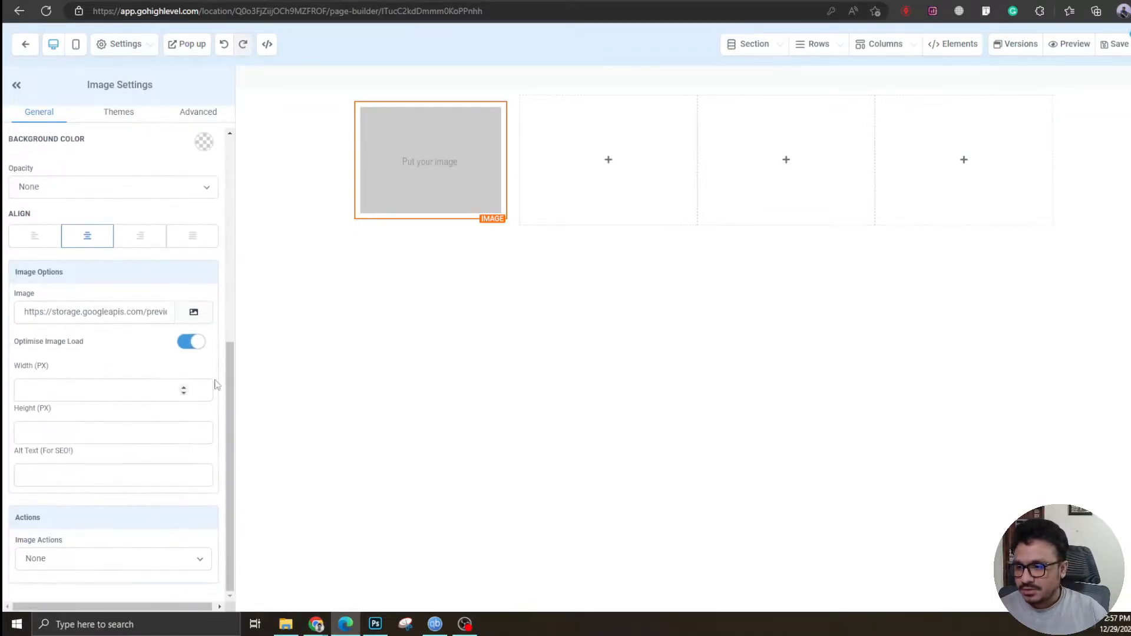
pyautogui.click(193, 311)
pyautogui.click(1118, 71)
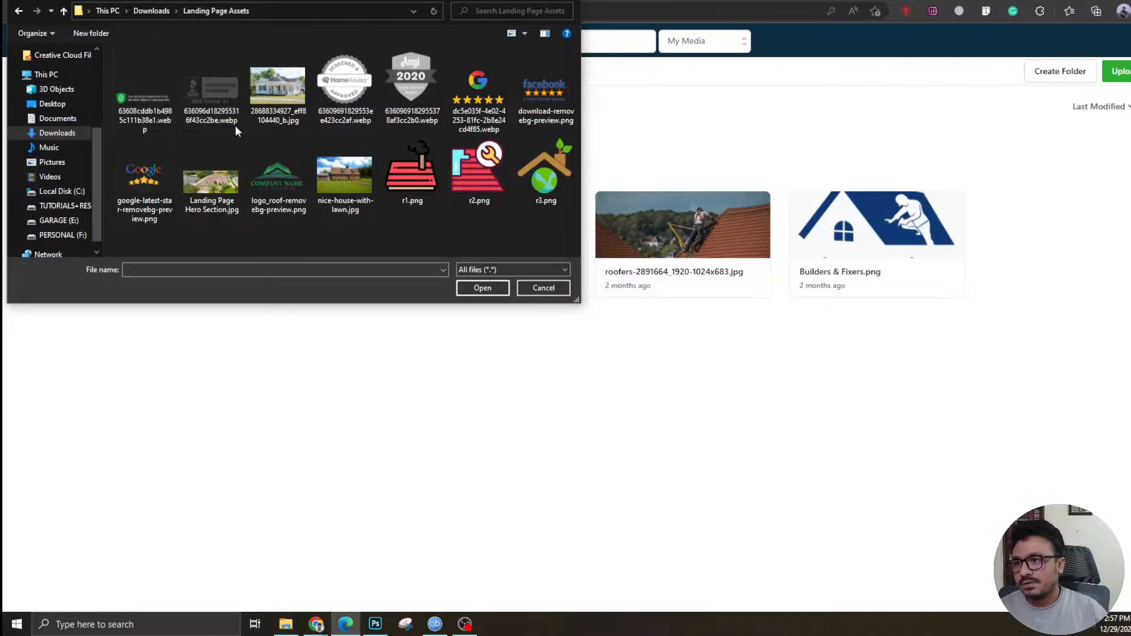
pyautogui.doubleClick(278, 180)
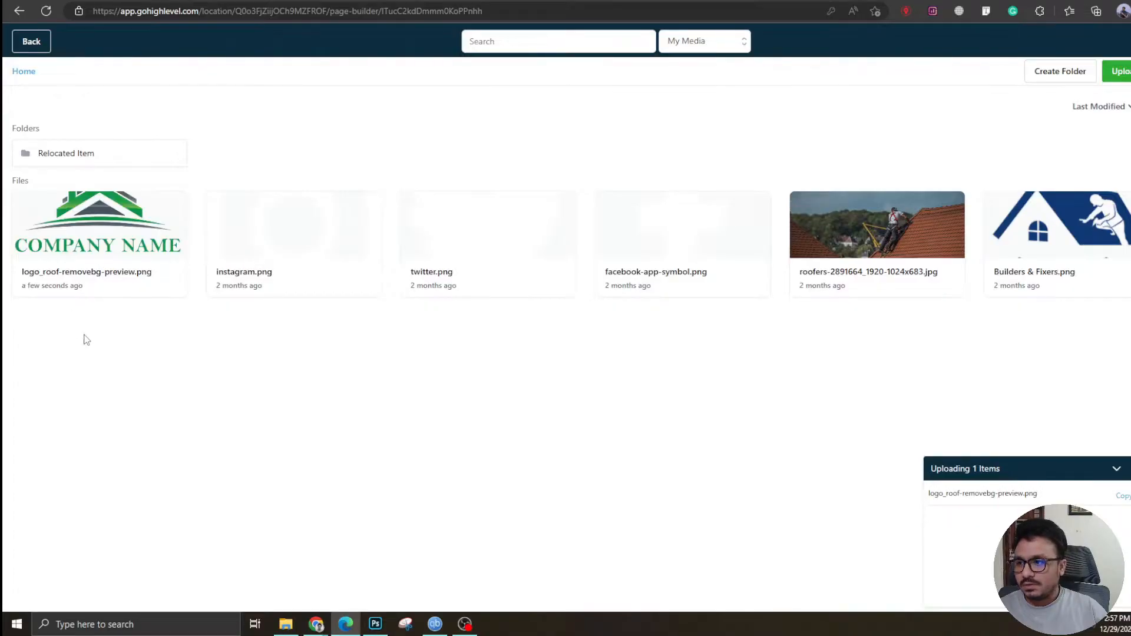
pyautogui.click(102, 277)
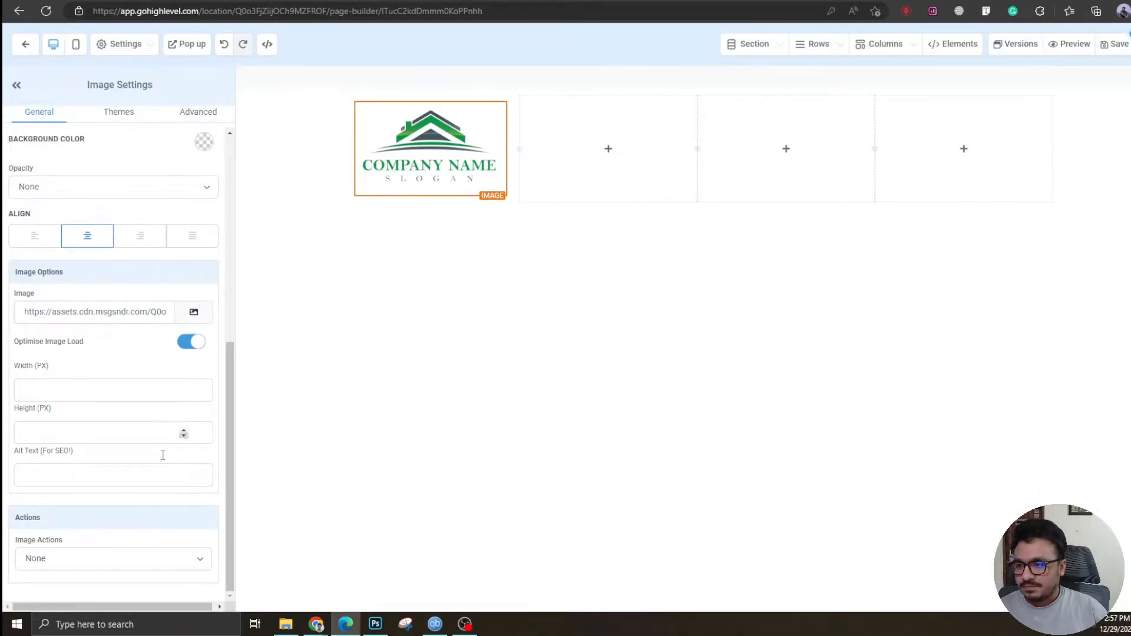
# Set the logo image's width to 130 px
pyautogui.click(55, 395)
pyautogui.write('143')
pyautogui.click(294, 167)
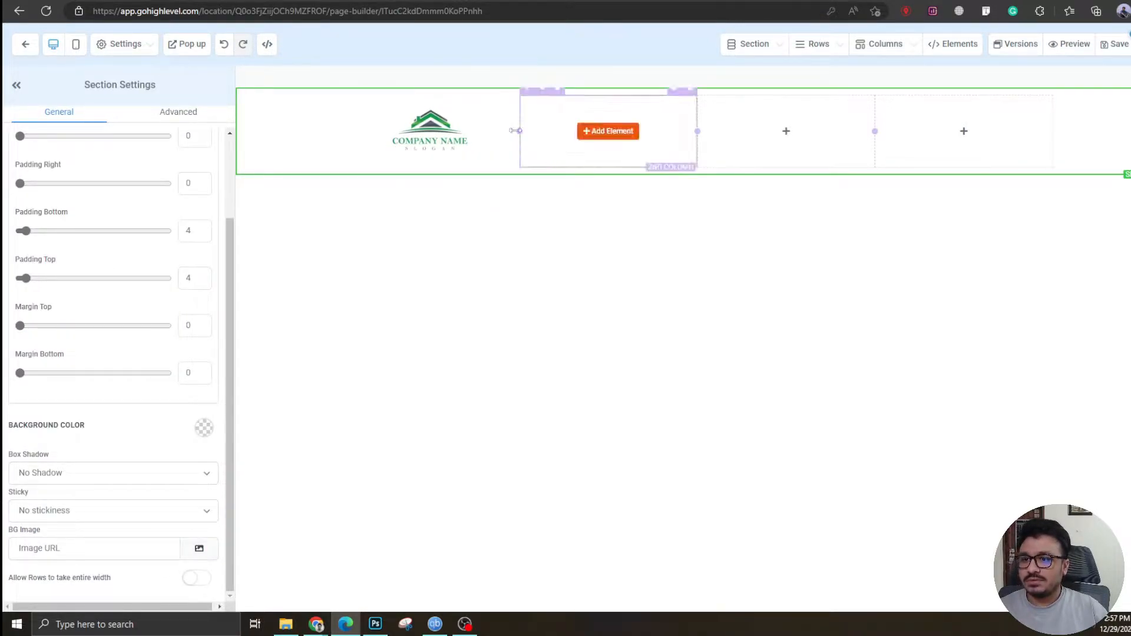
# Duplicate the logo image and move the copy into the second column
pyautogui.click(449, 105)
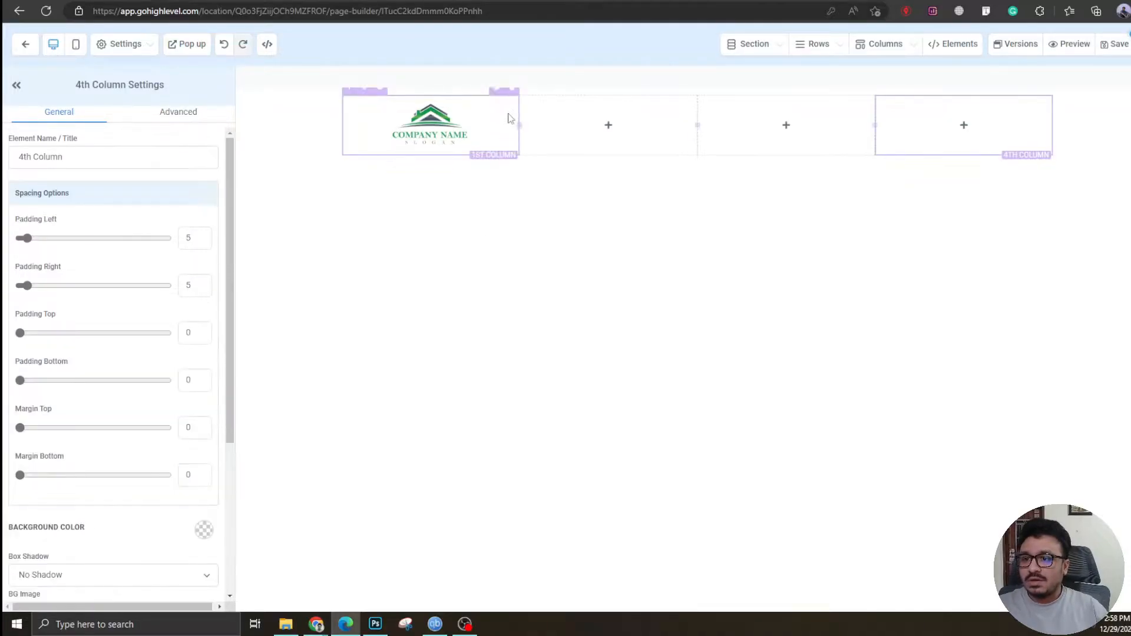
pyautogui.click(486, 90)
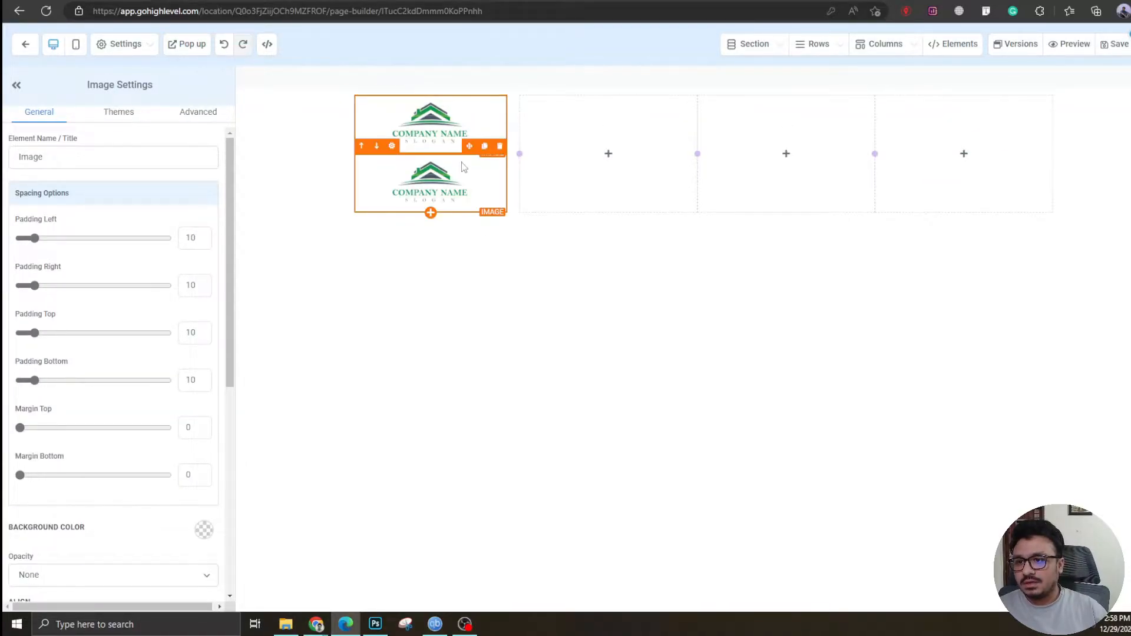
pyautogui.moveTo(471, 146); pyautogui.dragTo(576, 148)
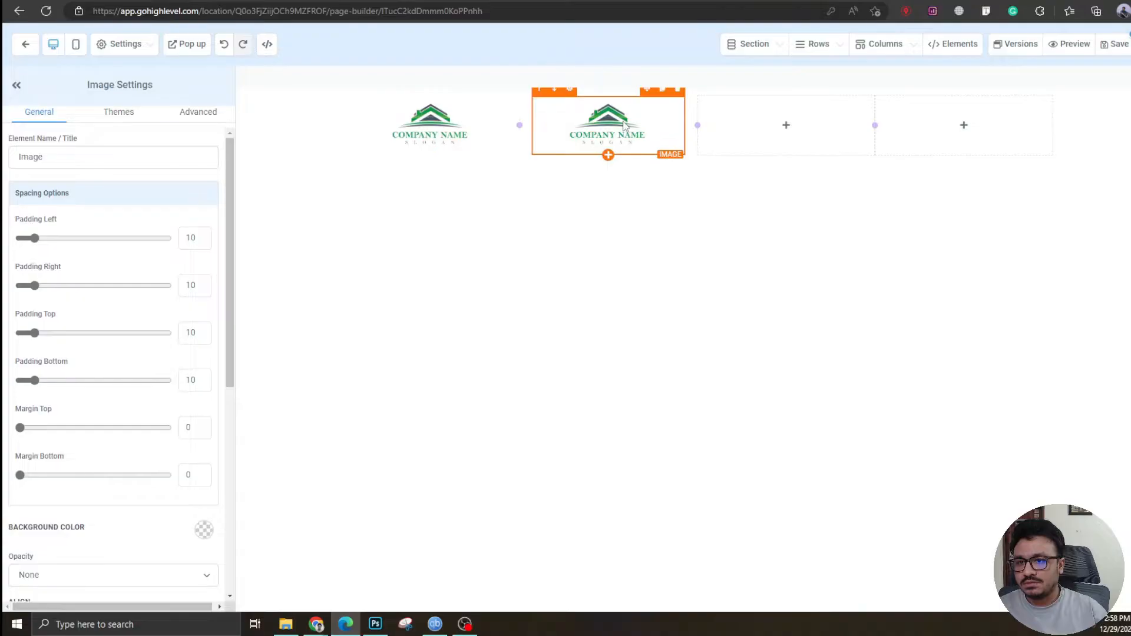
# Replace the second column's logo with a newly uploaded google-latest-star-removebg-preview.png
pyautogui.scroll(-6, 112, 468)
pyautogui.click(193, 313)
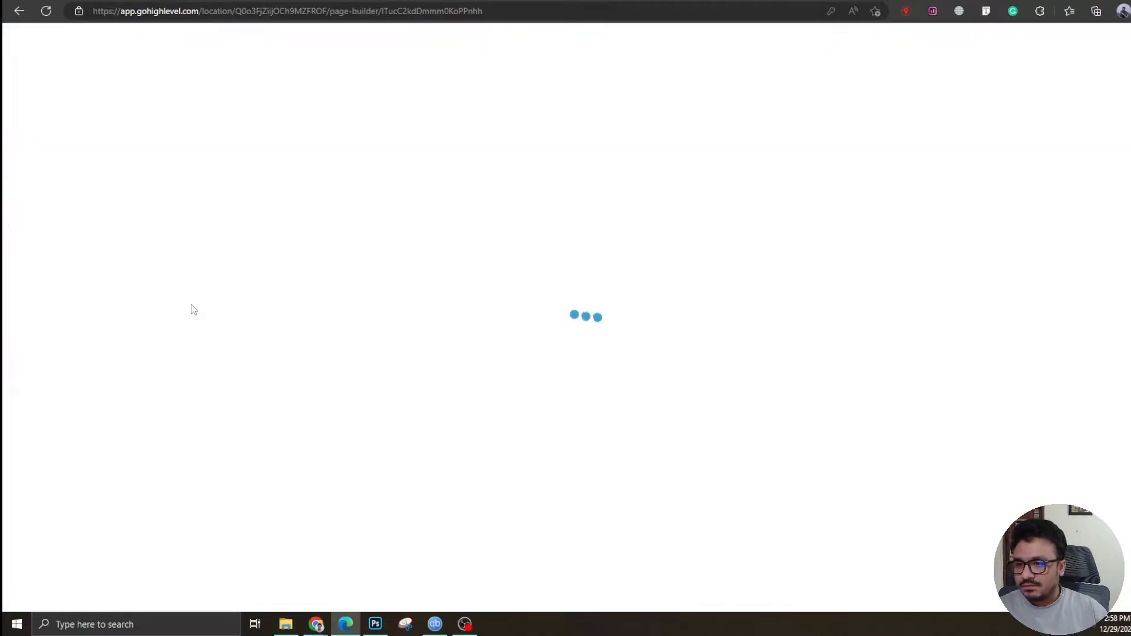
pyautogui.click(1121, 71)
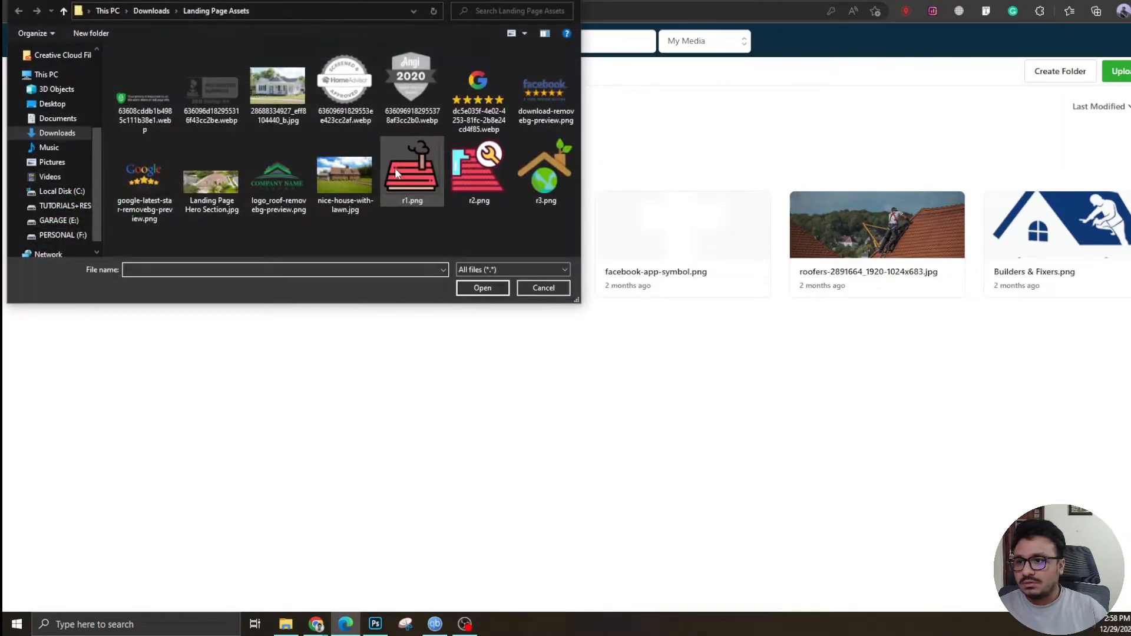
pyautogui.doubleClick(146, 182)
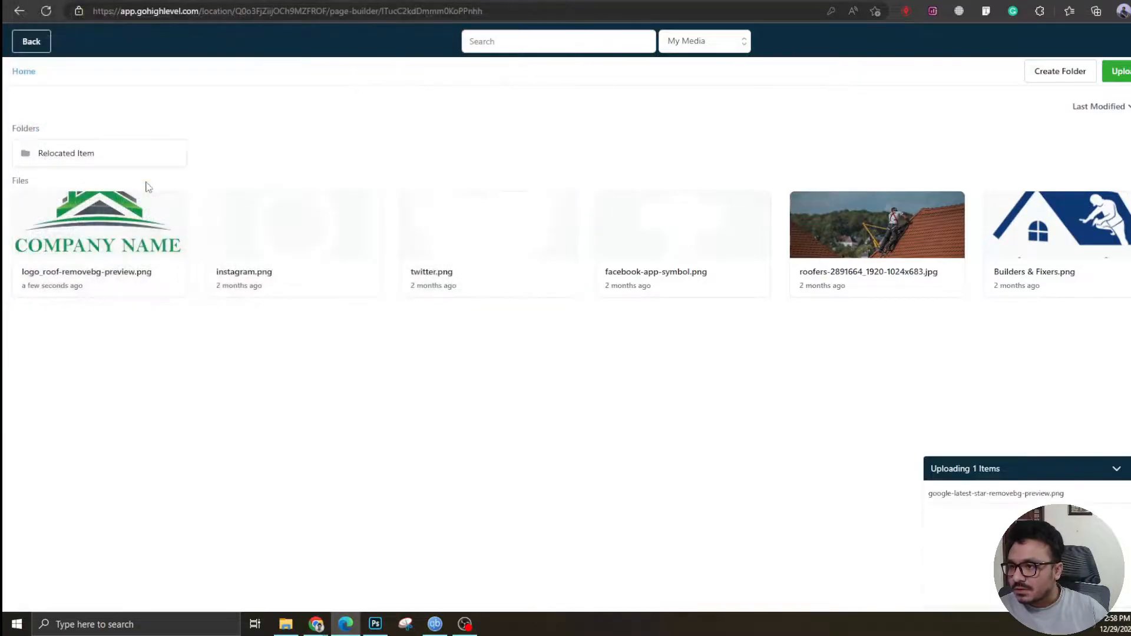
pyautogui.click(95, 233)
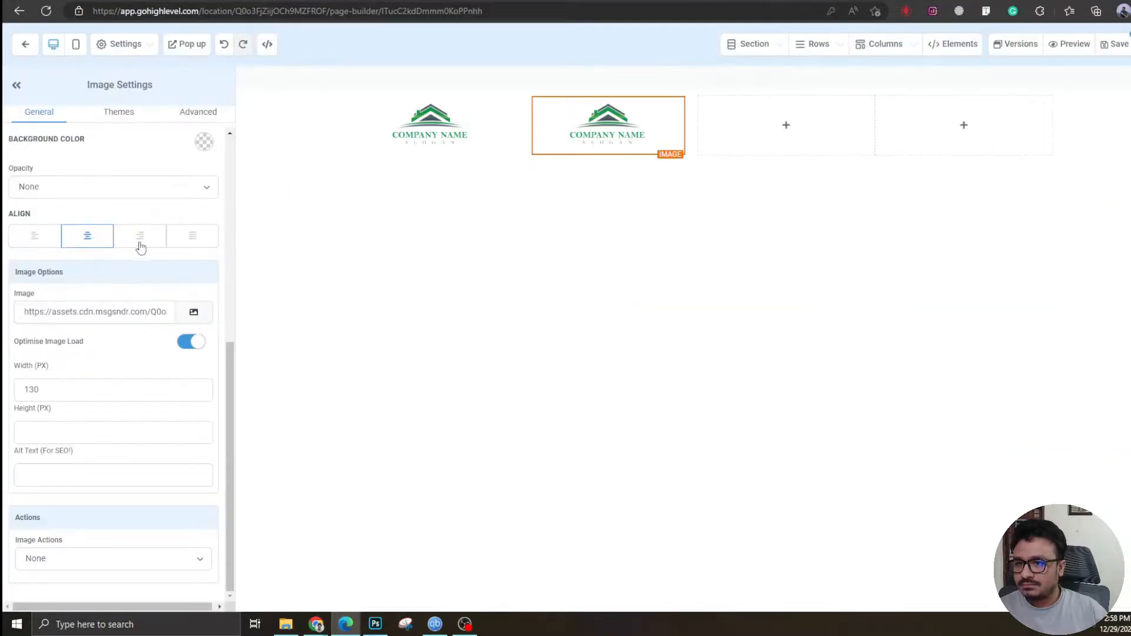
# Duplicate the Google review image into the third column and replace the copy with a newly uploaded download-removebg-preview.png
pyautogui.click(661, 93)
pyautogui.moveTo(647, 94)
pyautogui.mouseDown()
pyautogui.moveTo(779, 132)
pyautogui.moveTo(826, 132)
pyautogui.mouseUp()
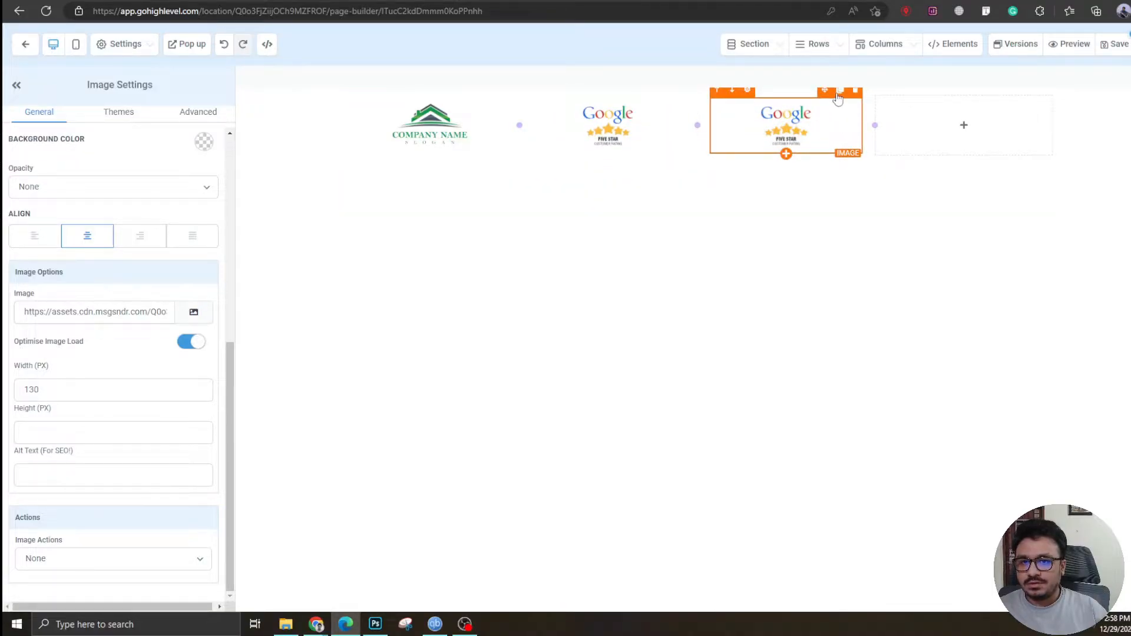
pyautogui.click(193, 312)
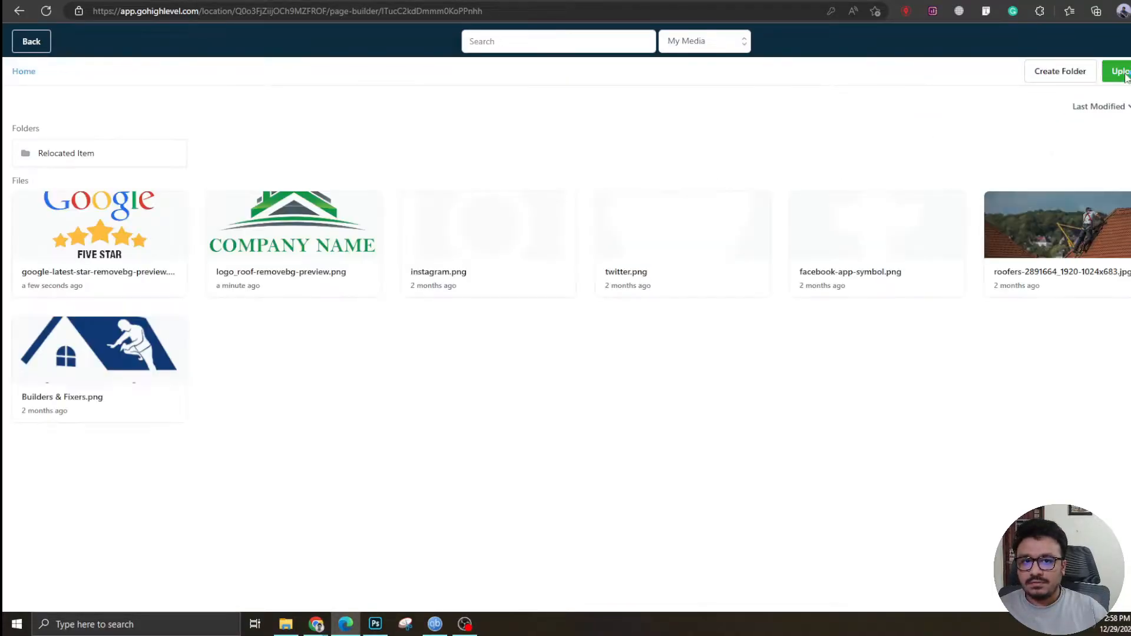
pyautogui.click(1120, 71)
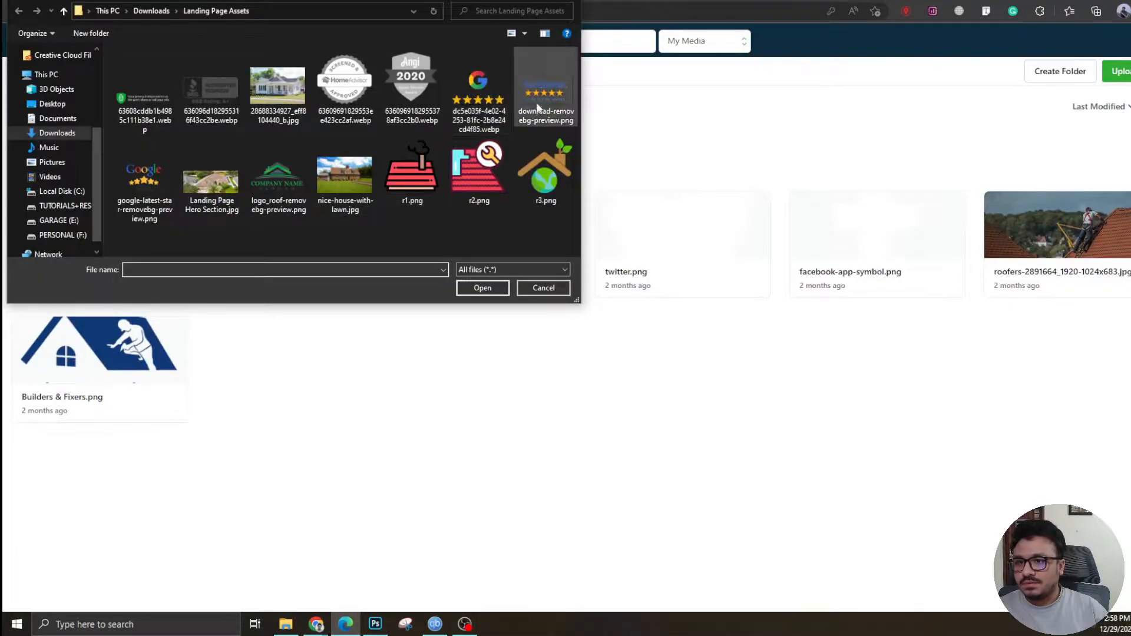
pyautogui.doubleClick(540, 108)
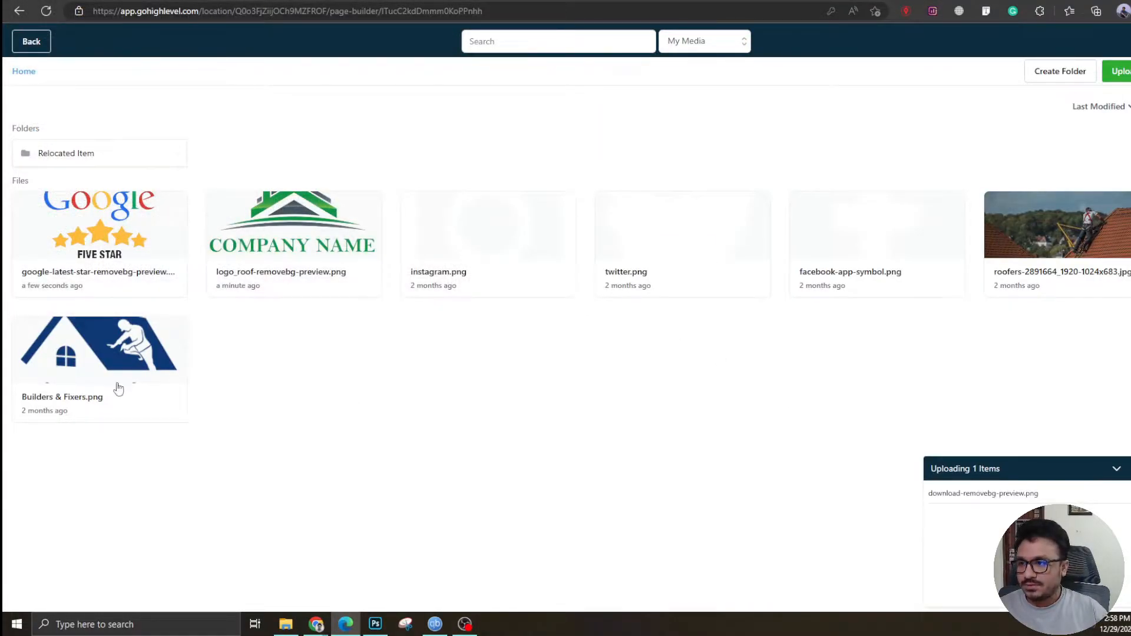
pyautogui.doubleClick(105, 250)
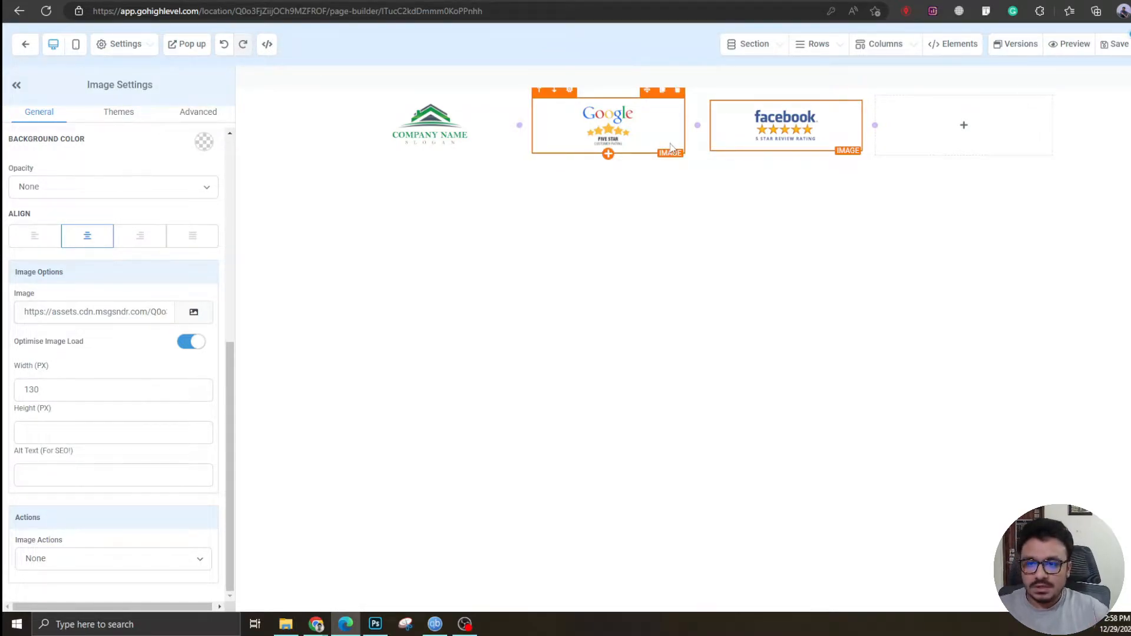
# Add a button element to the fourth column and set its text to "CALL:" followed by the business phone number
pyautogui.click(937, 126)
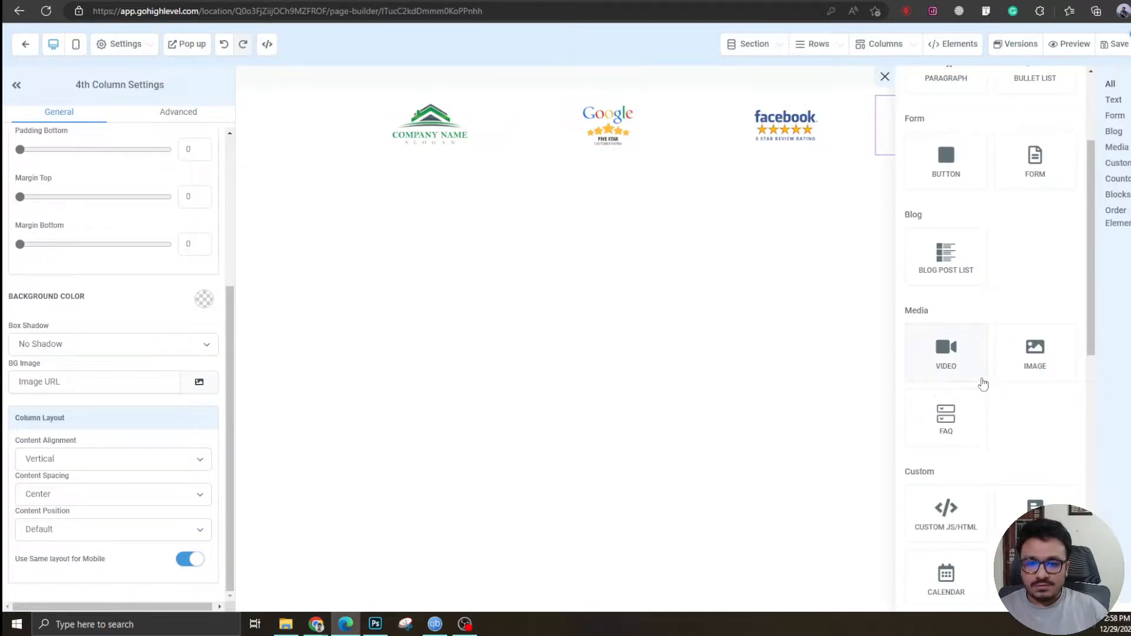
pyautogui.scroll(-6, 982, 384)
pyautogui.scroll(9, 984, 383)
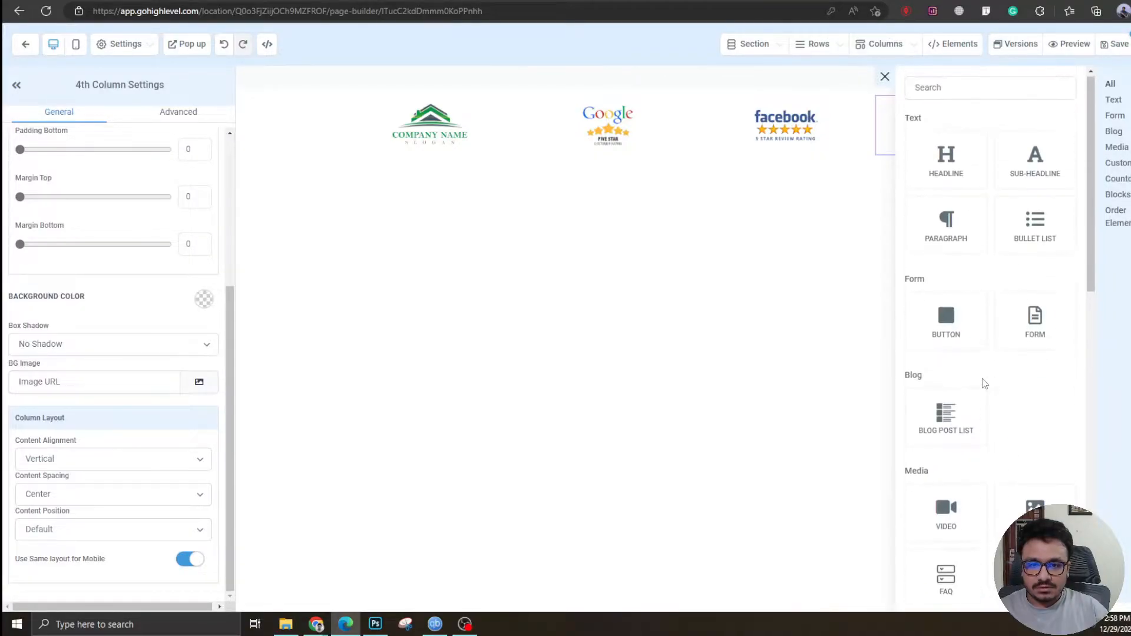
pyautogui.click(942, 335)
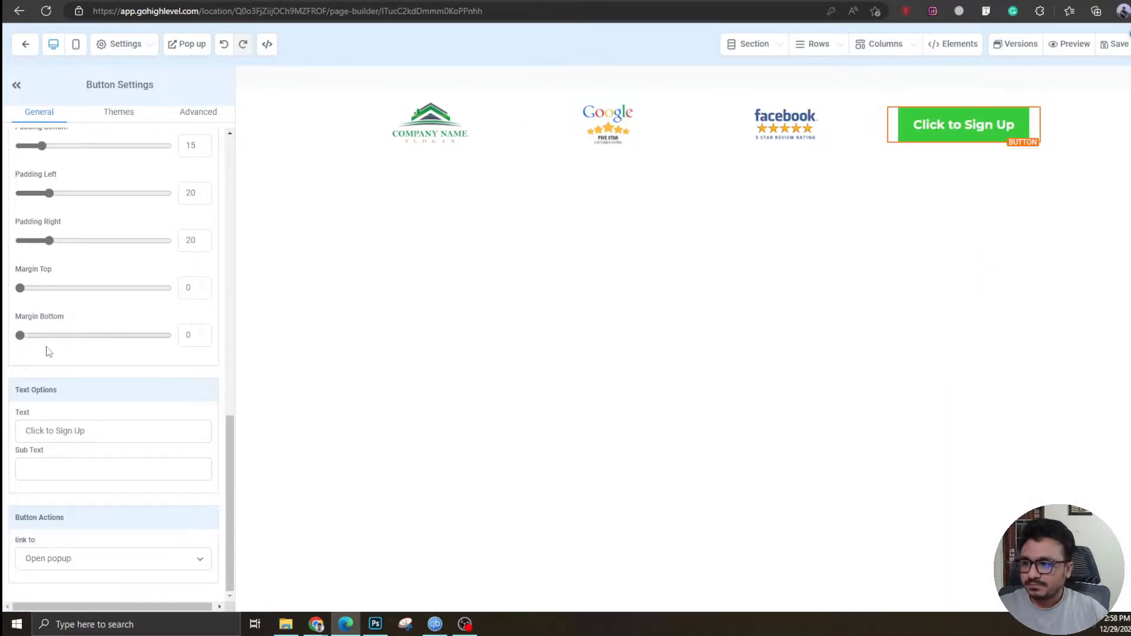
pyautogui.tripleClick(82, 429)
pyautogui.write('CALL: ')
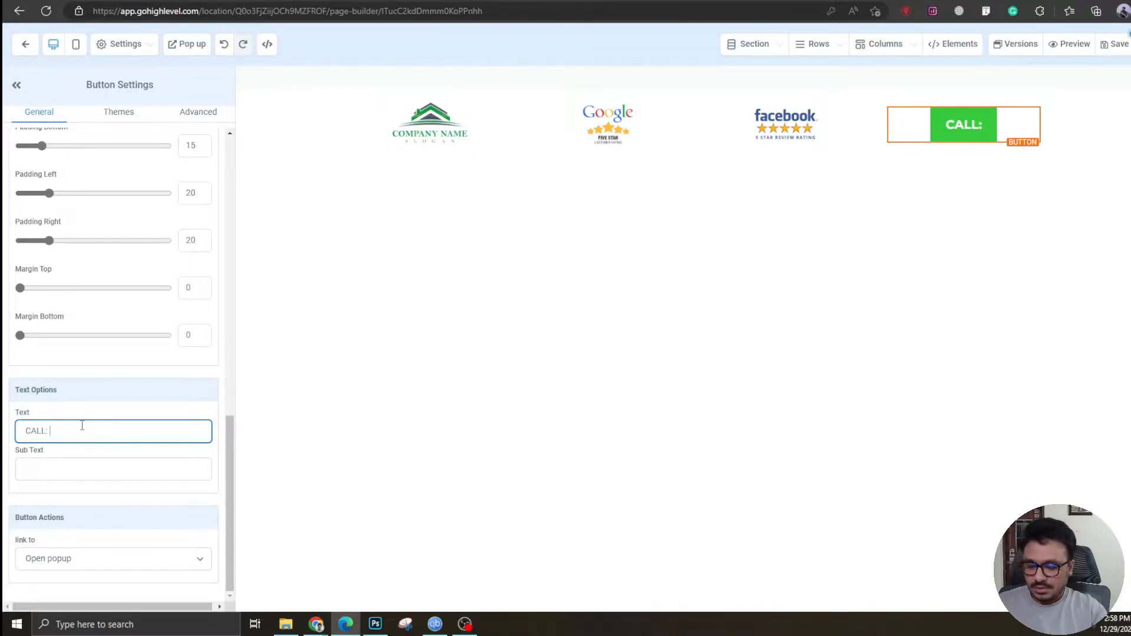
pyautogui.write('(888) 555-1234')
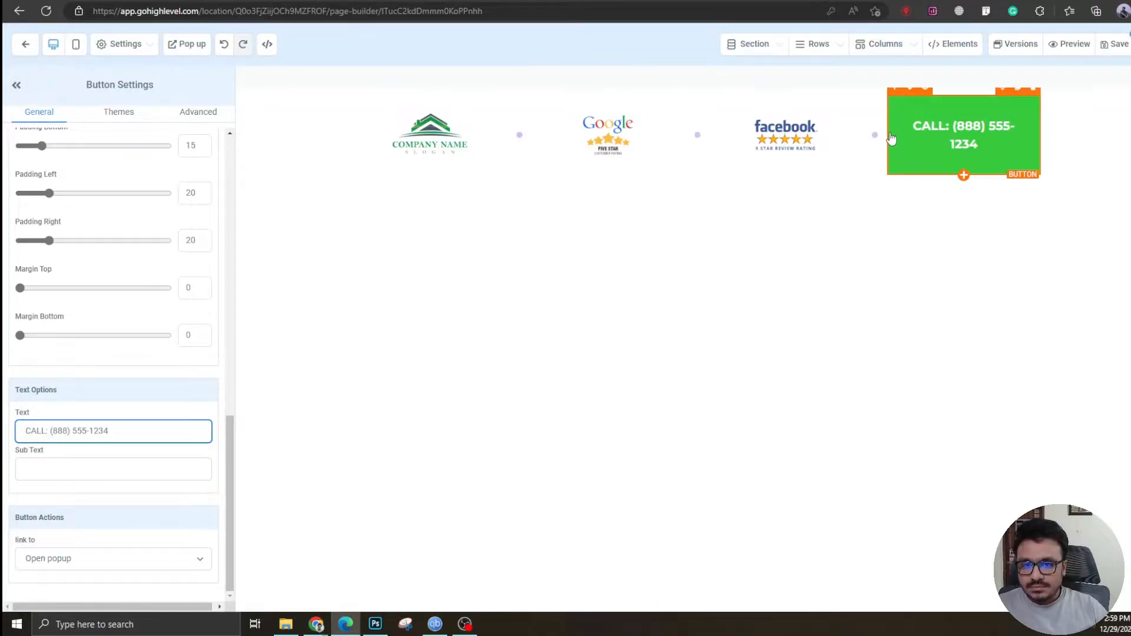
# Set the call button's mobile and desktop font sizes to 16
pyautogui.scroll(15, 93, 396)
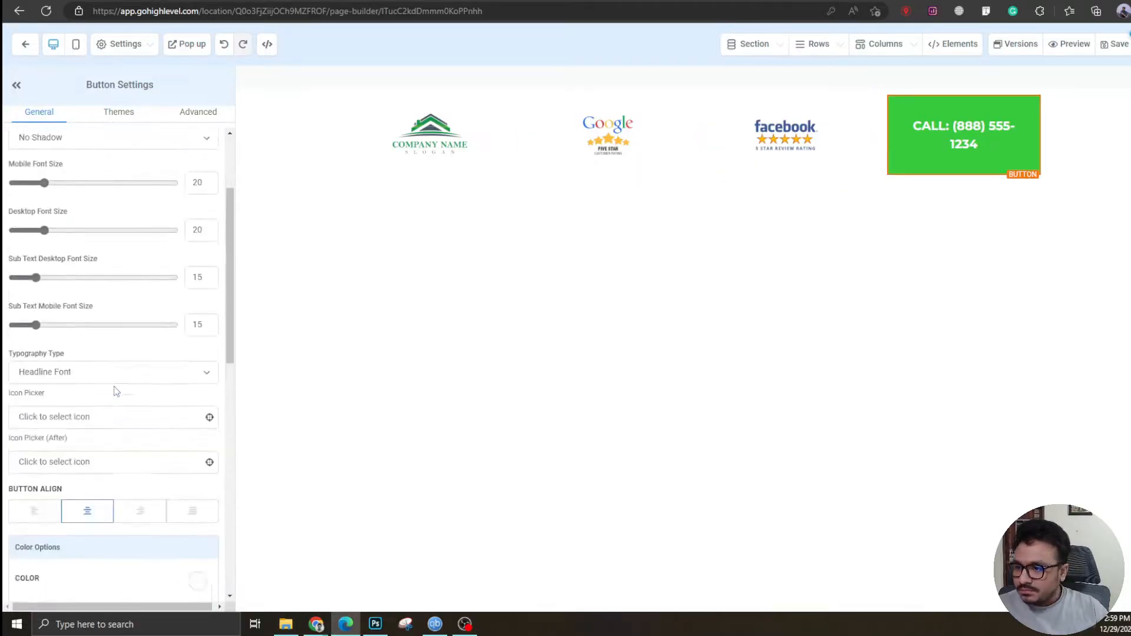
pyautogui.doubleClick(198, 319)
pyautogui.write('16')
pyautogui.doubleClick(207, 366)
pyautogui.write('16')
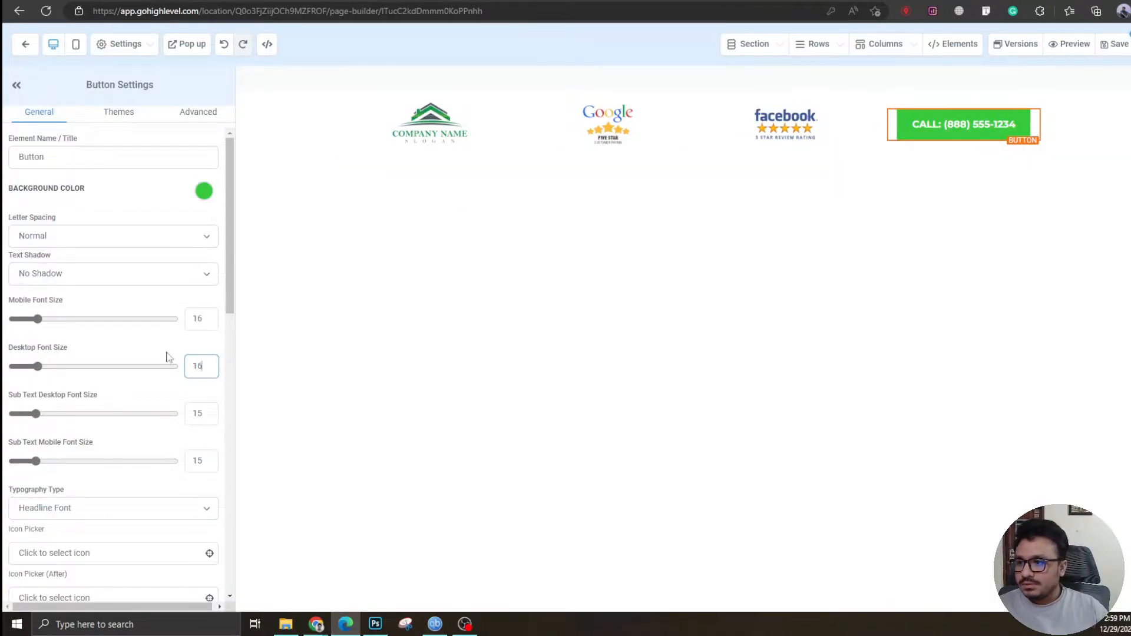
# Sample the green from the company logo's roof with the screen color picker and copy its hex code
pyautogui.press('super+shift+c')
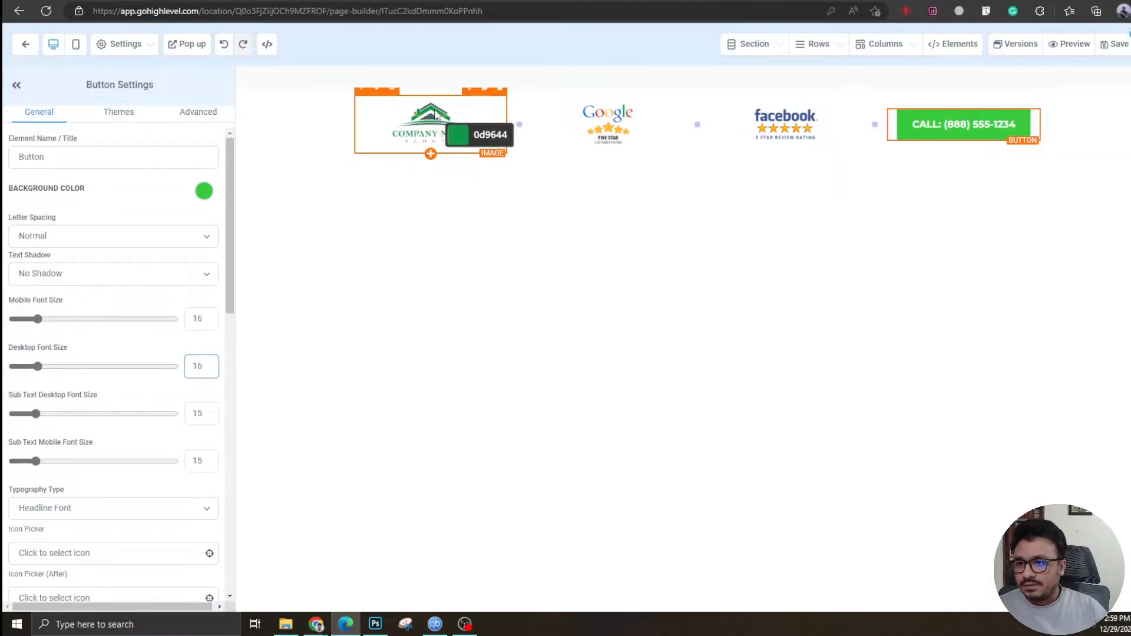
pyautogui.scroll(4, 434, 110)
pyautogui.click(411, 112)
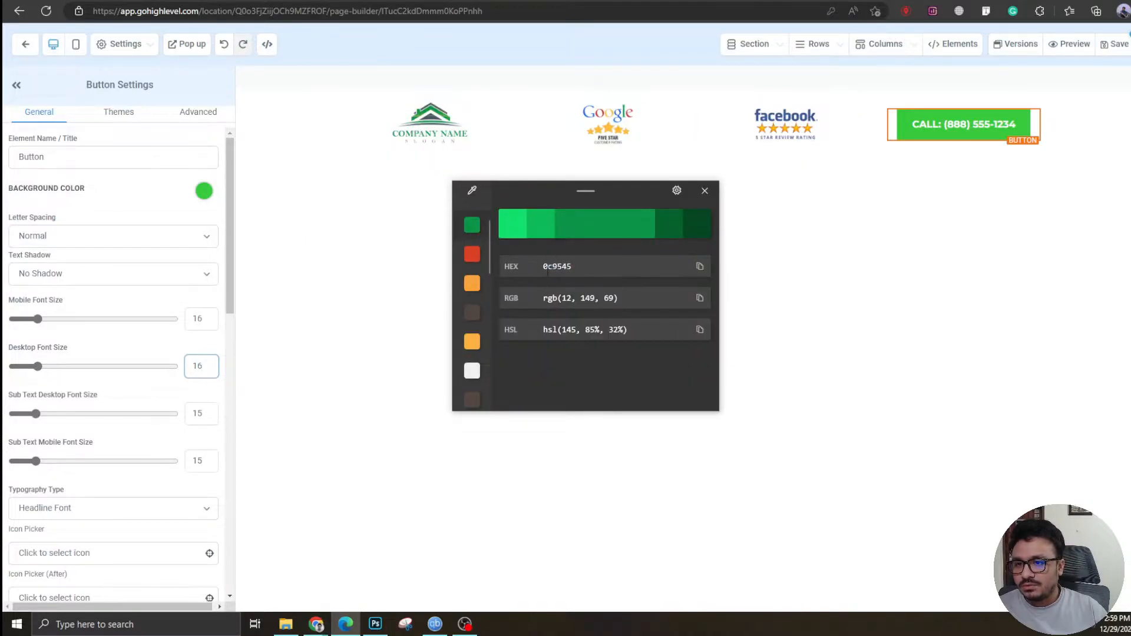
pyautogui.click(704, 194)
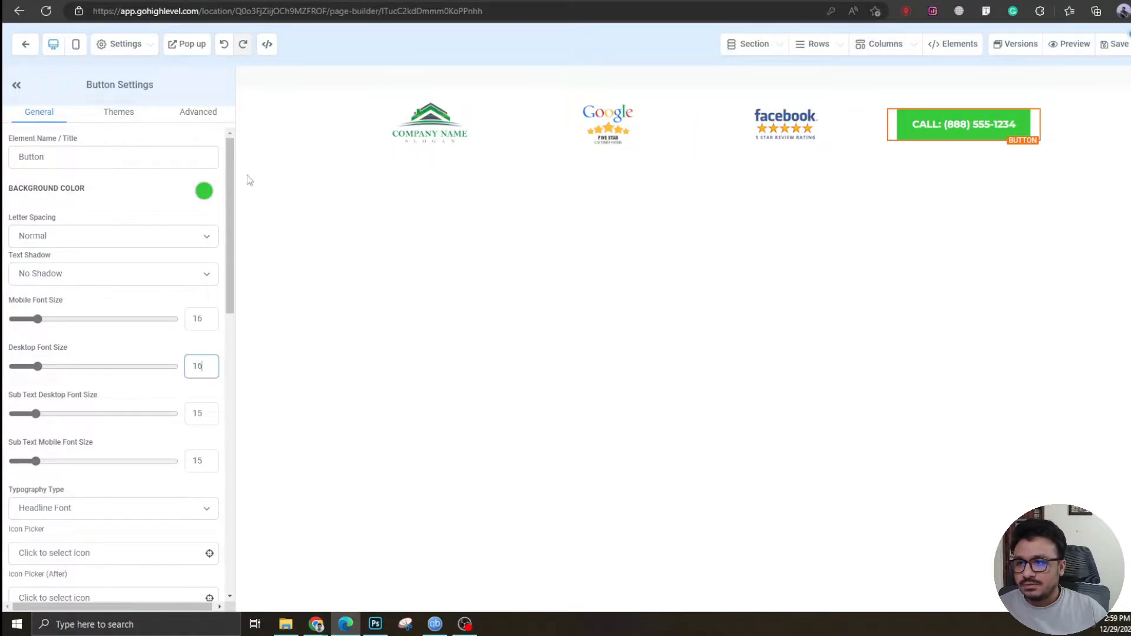
# Add the custom color #0c9545 and apply it as the call button's background
pyautogui.click(204, 190)
pyautogui.click(80, 274)
pyautogui.click(93, 318)
pyautogui.hotkey('ctrl', 'a')
pyautogui.hotkey('ctrl', 'v')
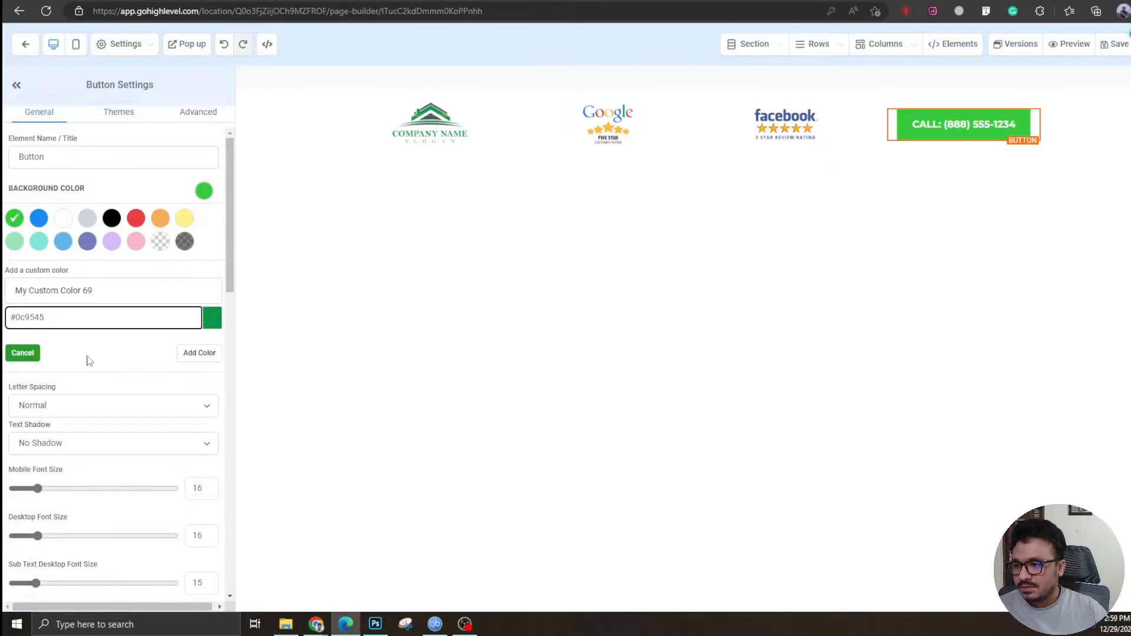
pyautogui.click(199, 352)
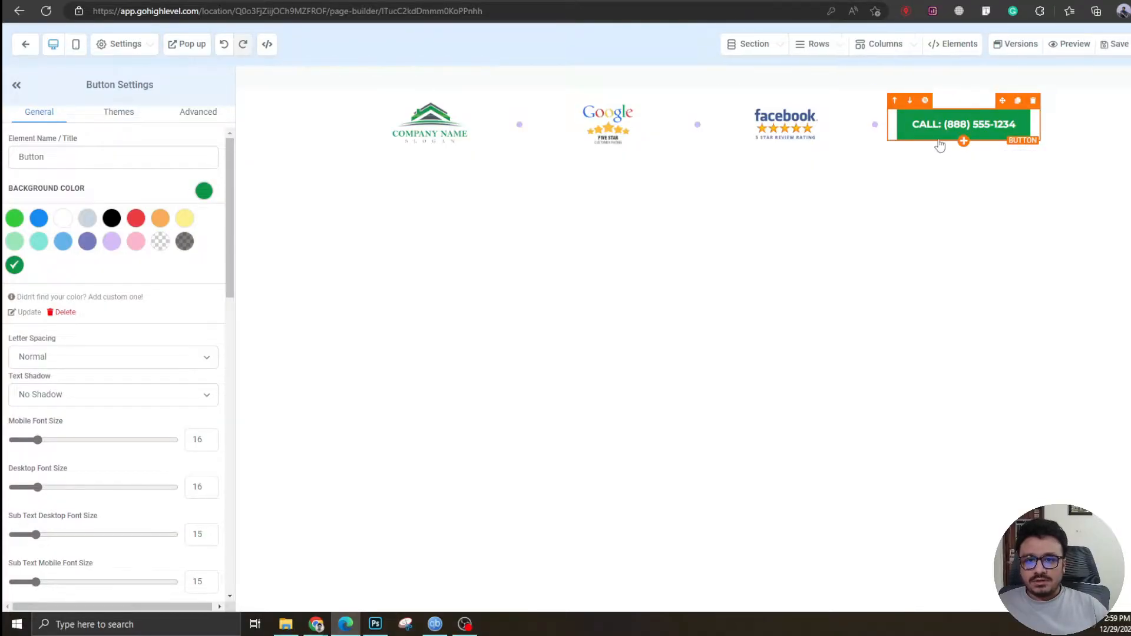
# Link the button to the Call action using the phone number copied from its text, and save the page
pyautogui.scroll(-10, 101, 429)
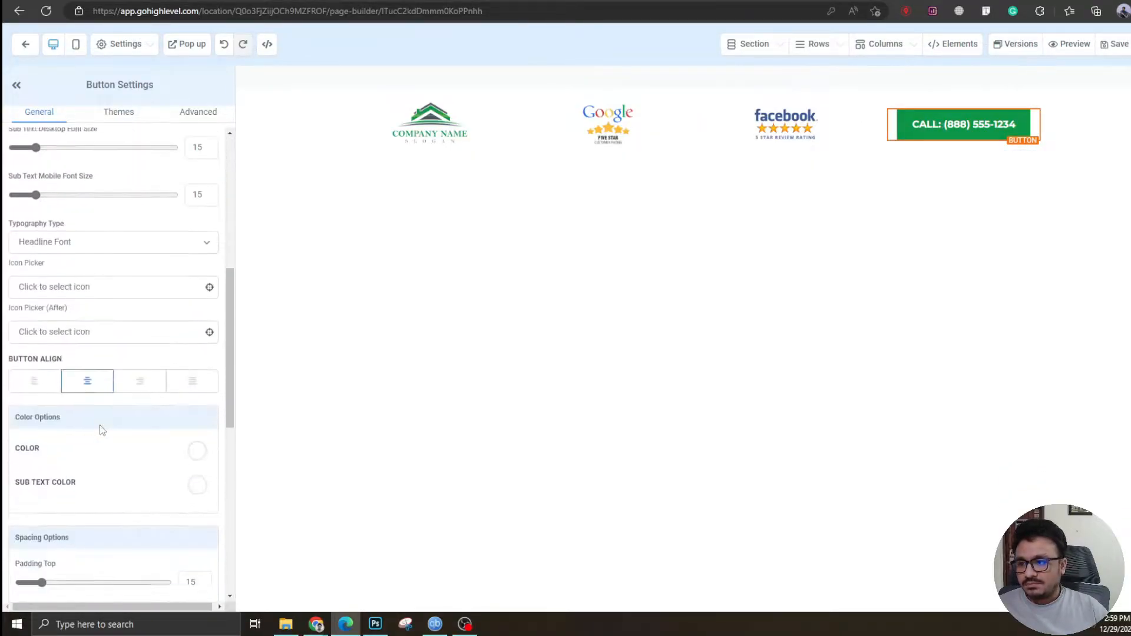
pyautogui.click(51, 430)
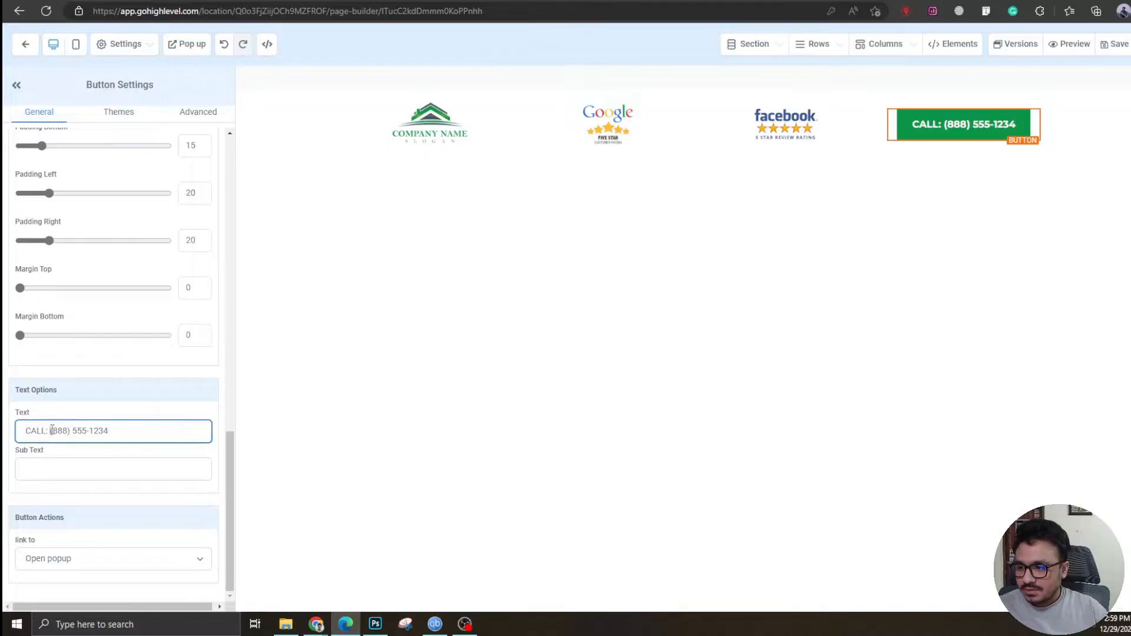
pyautogui.moveTo(109, 431); pyautogui.dragTo(51, 435)
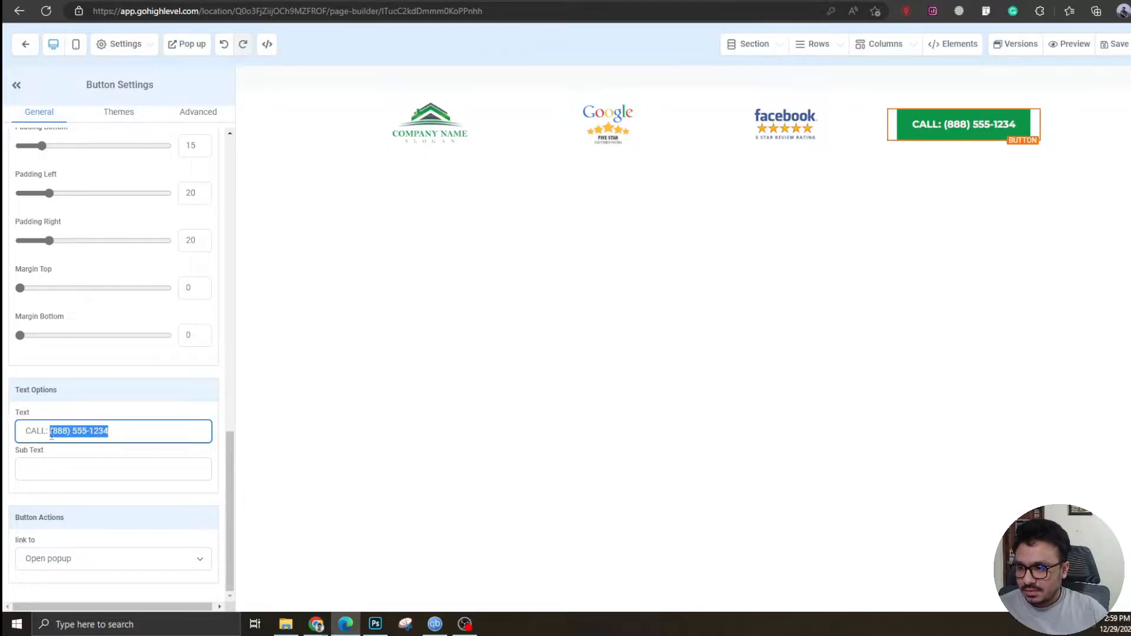
pyautogui.click(62, 560)
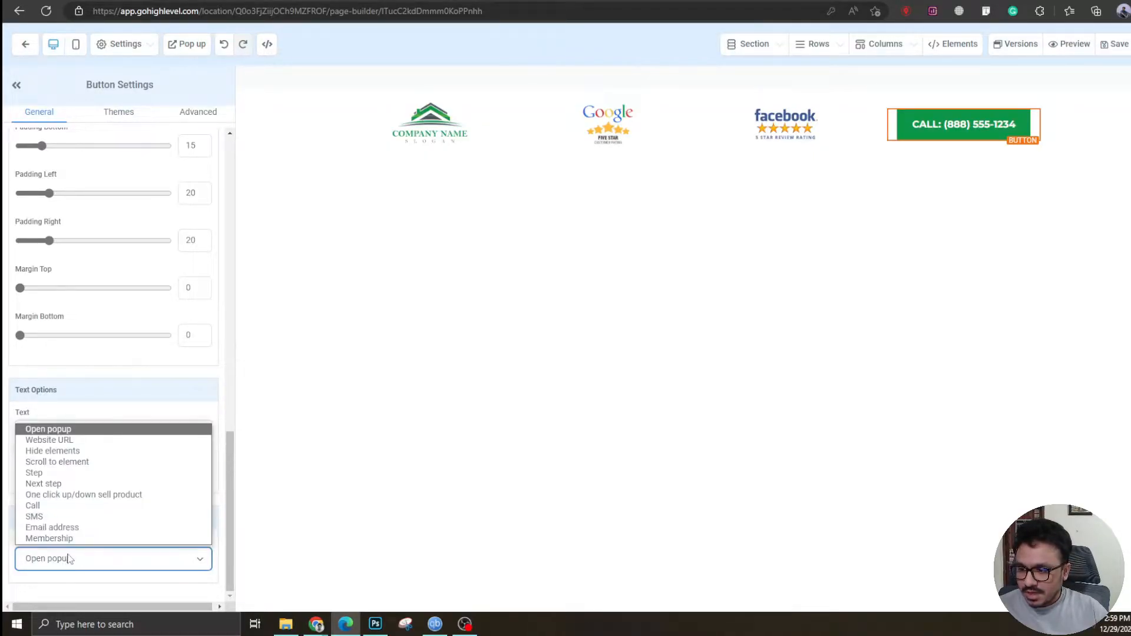
pyautogui.click(67, 505)
pyautogui.scroll(-1, 66, 552)
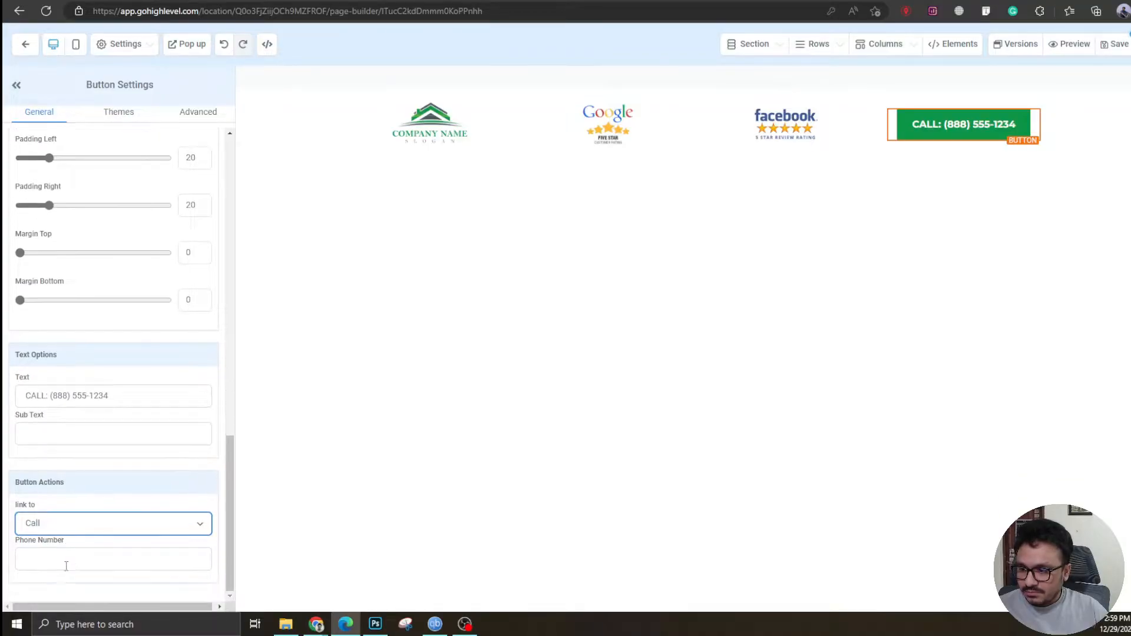
pyautogui.click(66, 559)
pyautogui.hotkey('ctrl', 'v')
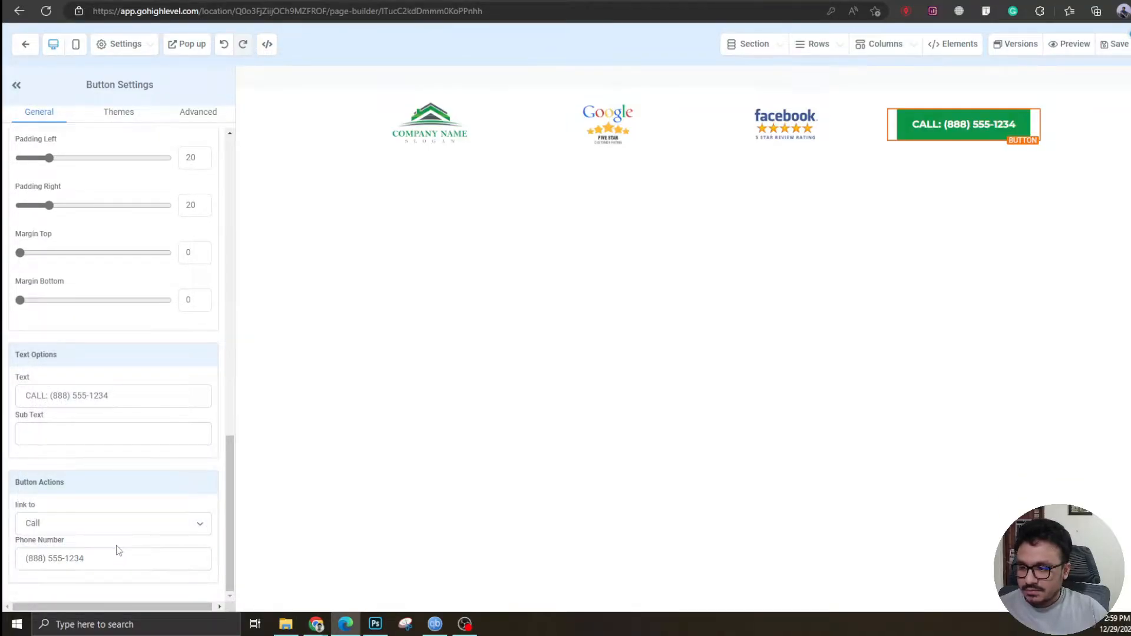
pyautogui.click(1115, 44)
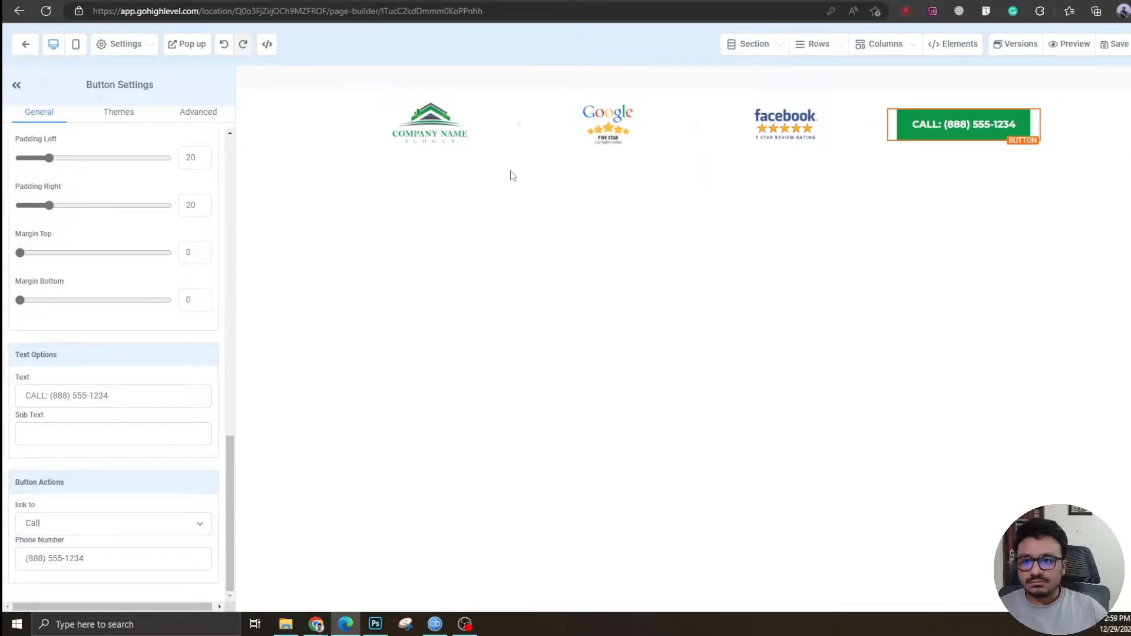
# Switch to the mobile layout and hide the Google and Facebook review images on mobile
pyautogui.click(83, 44)
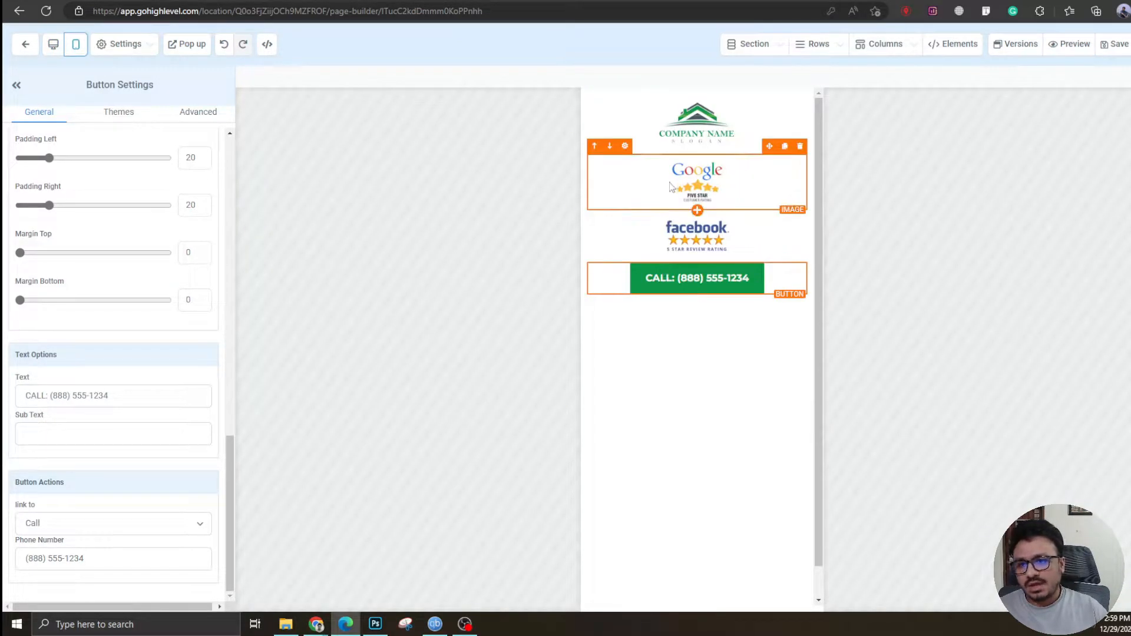
pyautogui.click(640, 184)
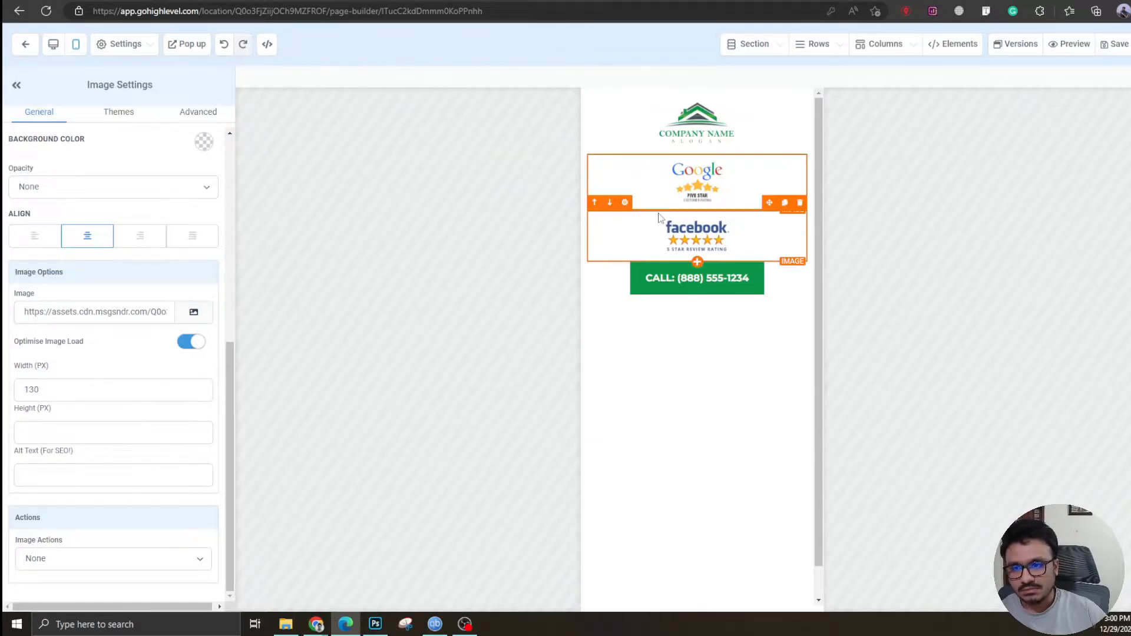
pyautogui.click(197, 112)
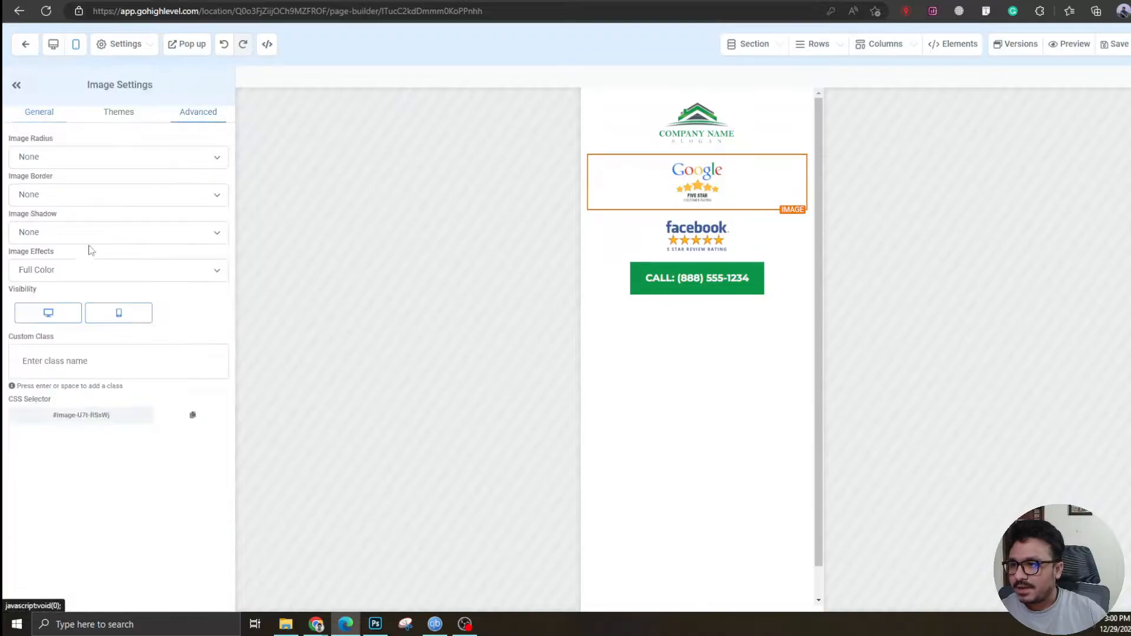
pyautogui.click(118, 313)
pyautogui.click(615, 188)
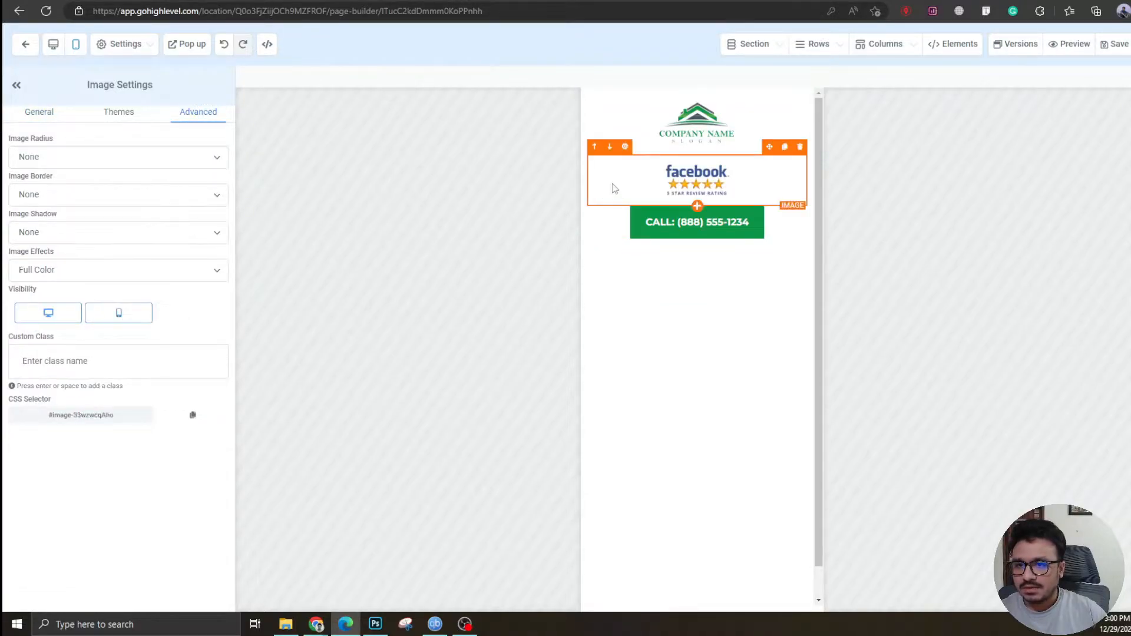
pyautogui.click(119, 313)
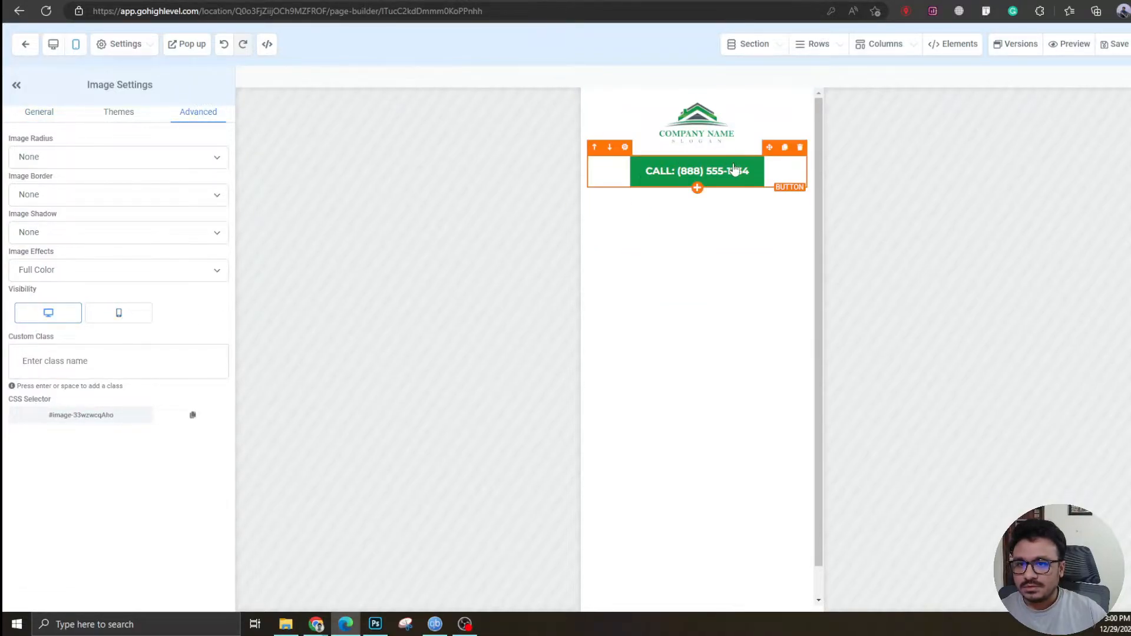
# Save the page with the mobile visibility changes and return to the desktop layout
pyautogui.click(646, 185)
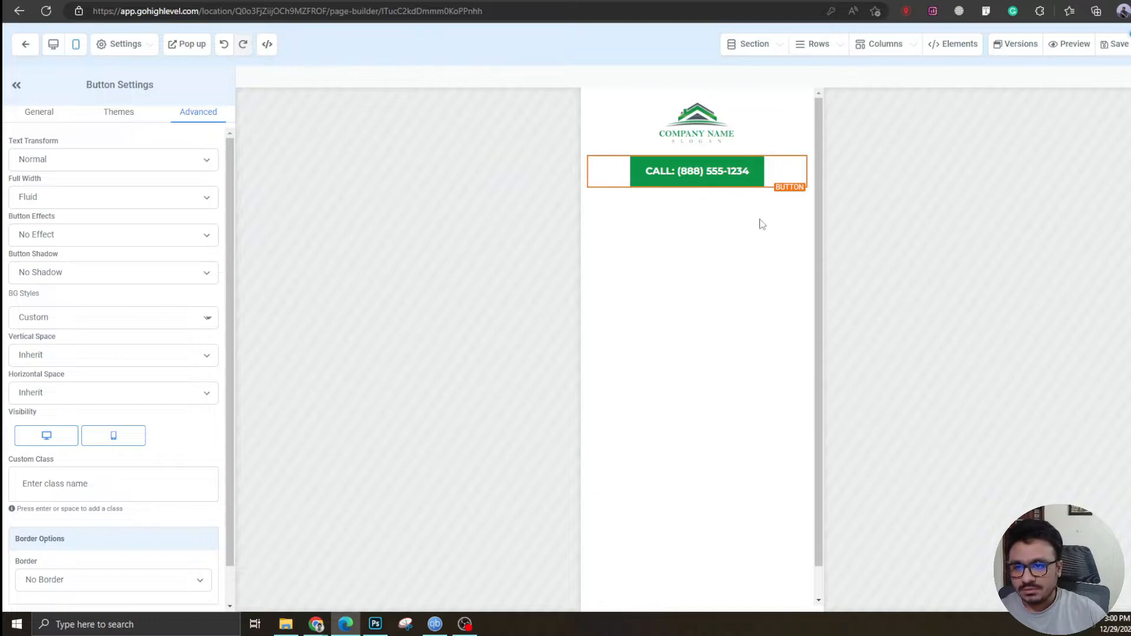
pyautogui.click(1118, 48)
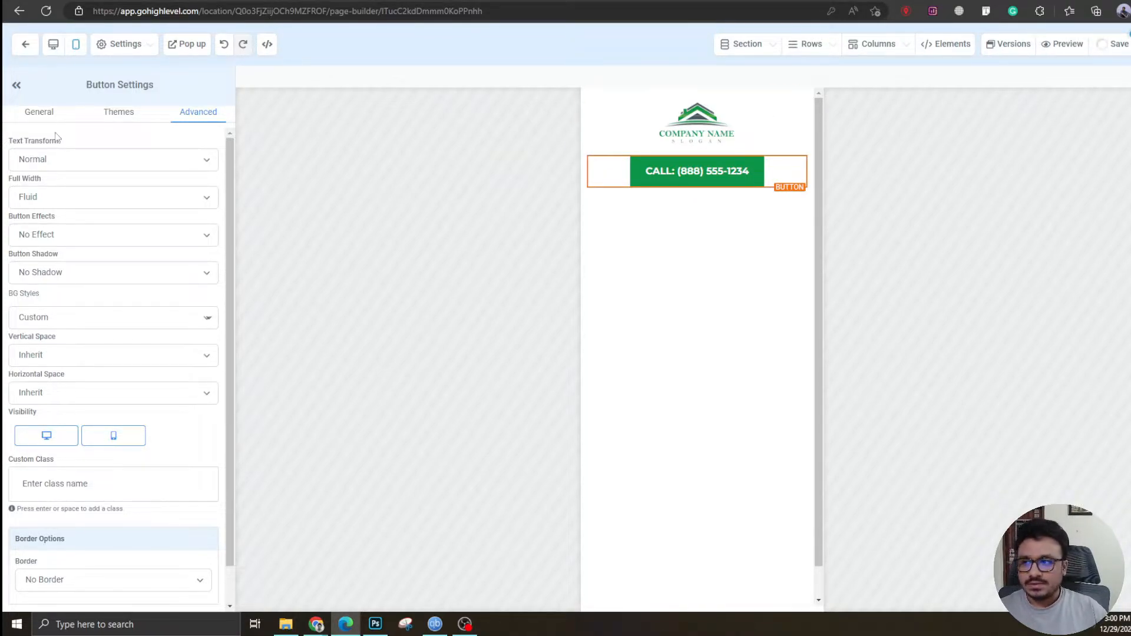
pyautogui.click(53, 44)
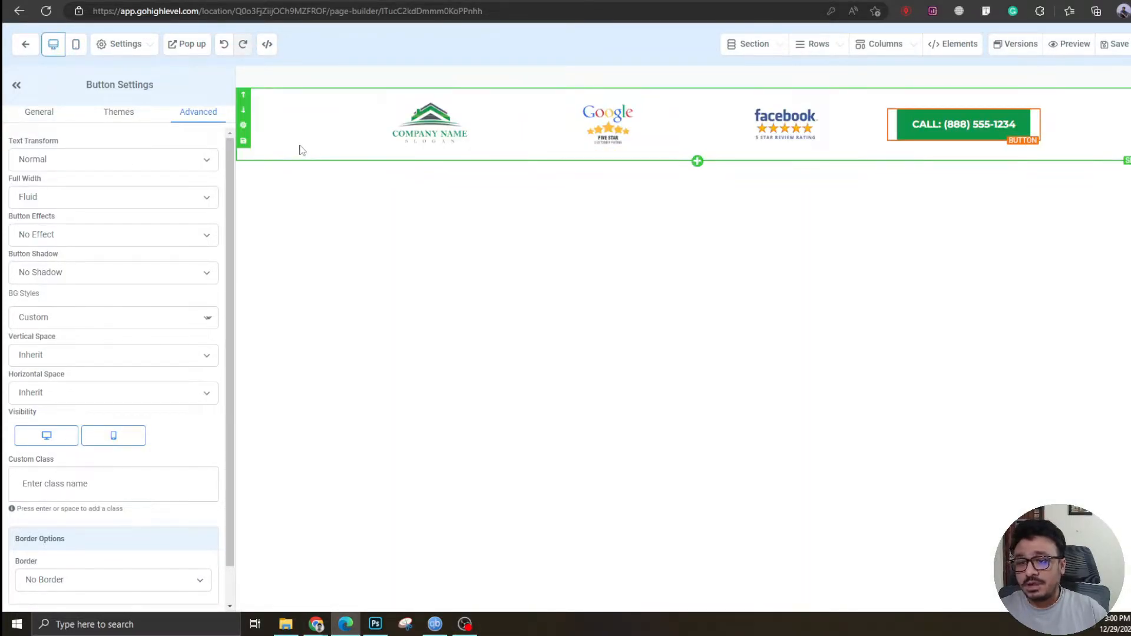
# Add a full-width section directly below the header section
pyautogui.click(1082, 137)
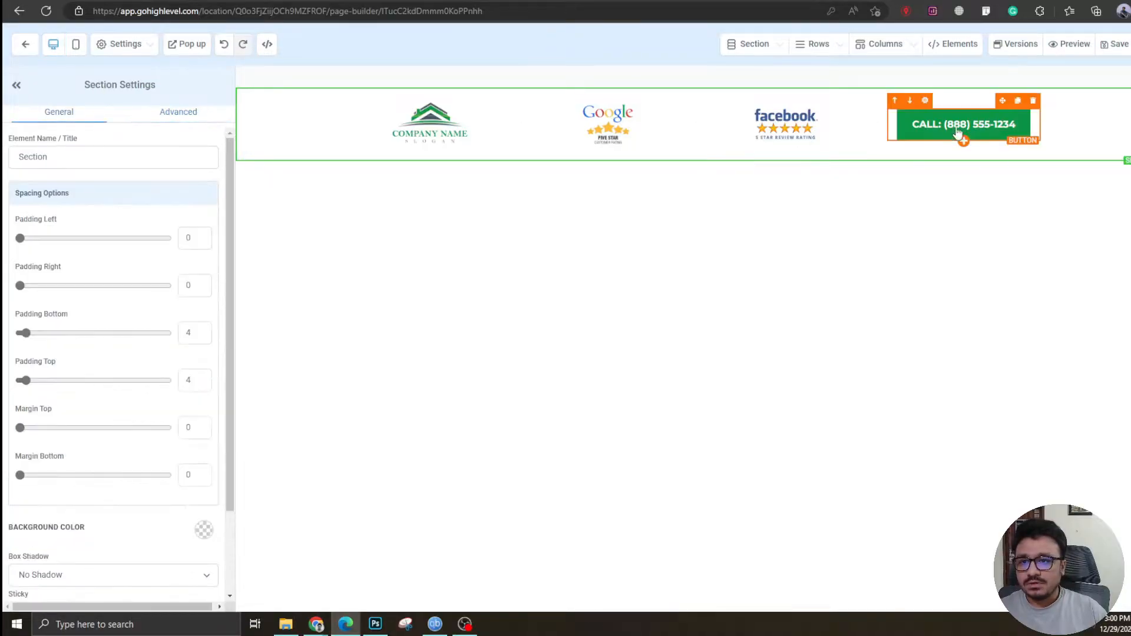
pyautogui.click(697, 161)
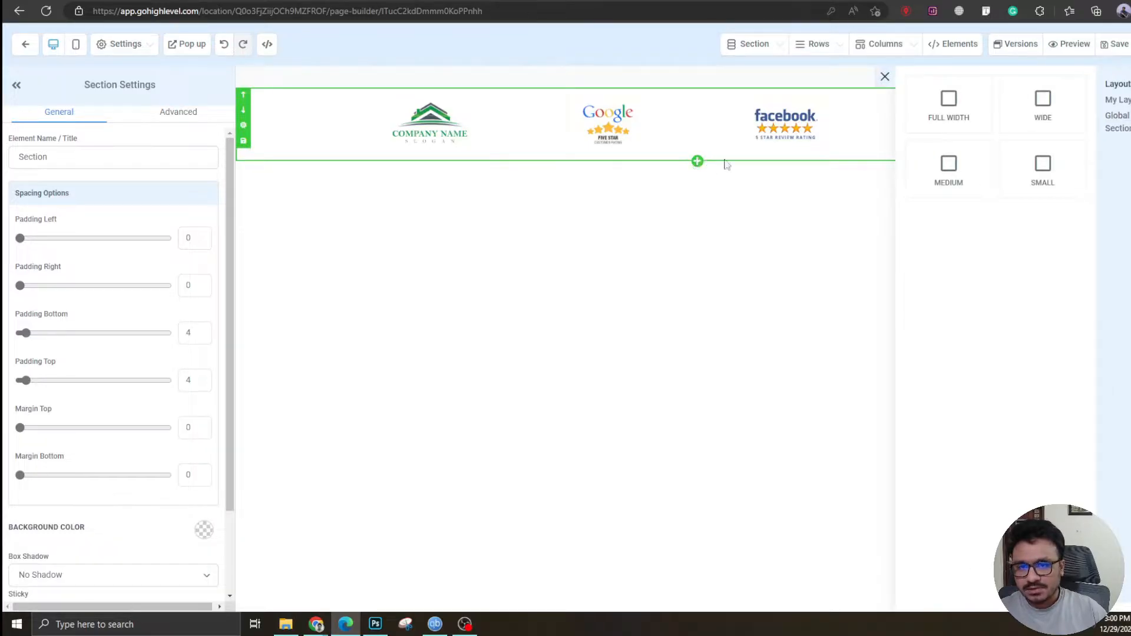
pyautogui.click(965, 121)
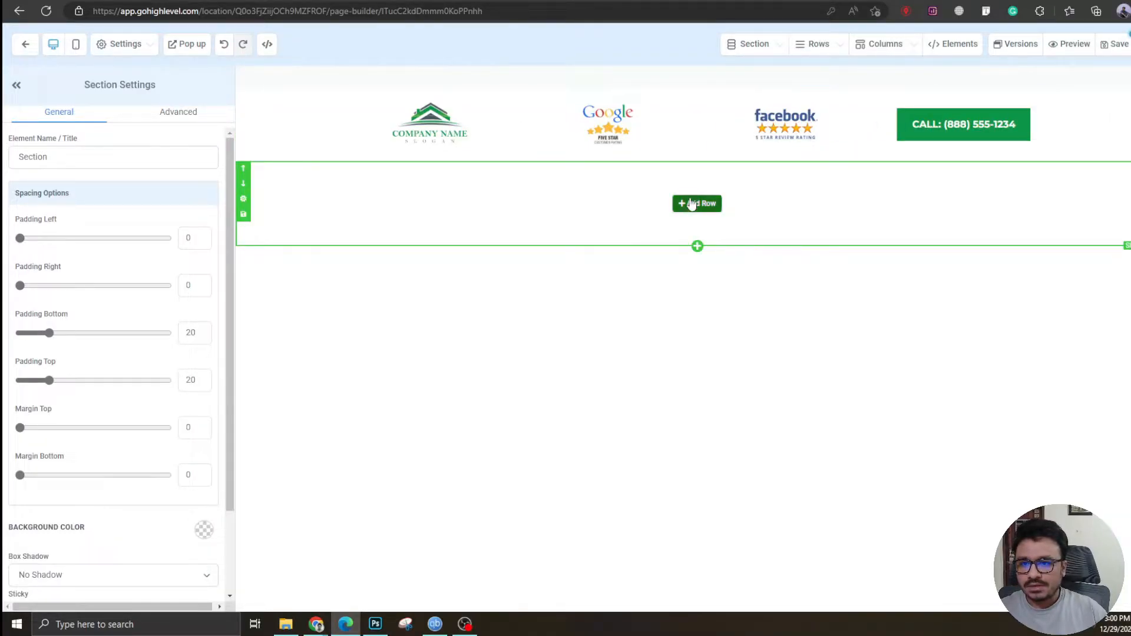
# Add a two-column row to the new section and widen its first column to about two thirds of the row
pyautogui.click(689, 207)
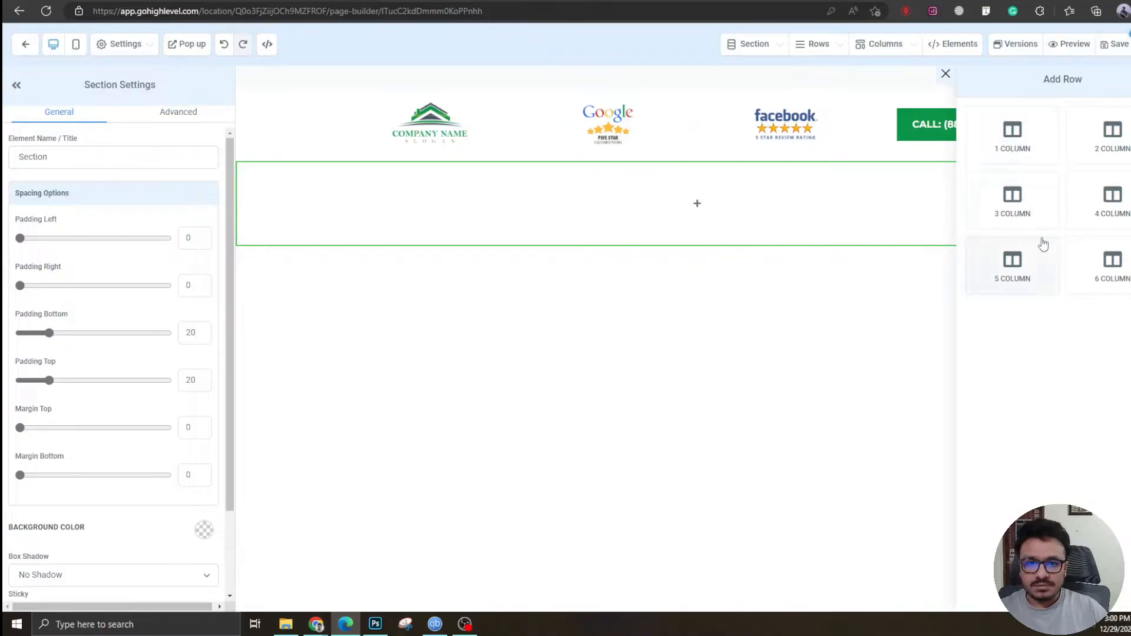
pyautogui.click(1105, 139)
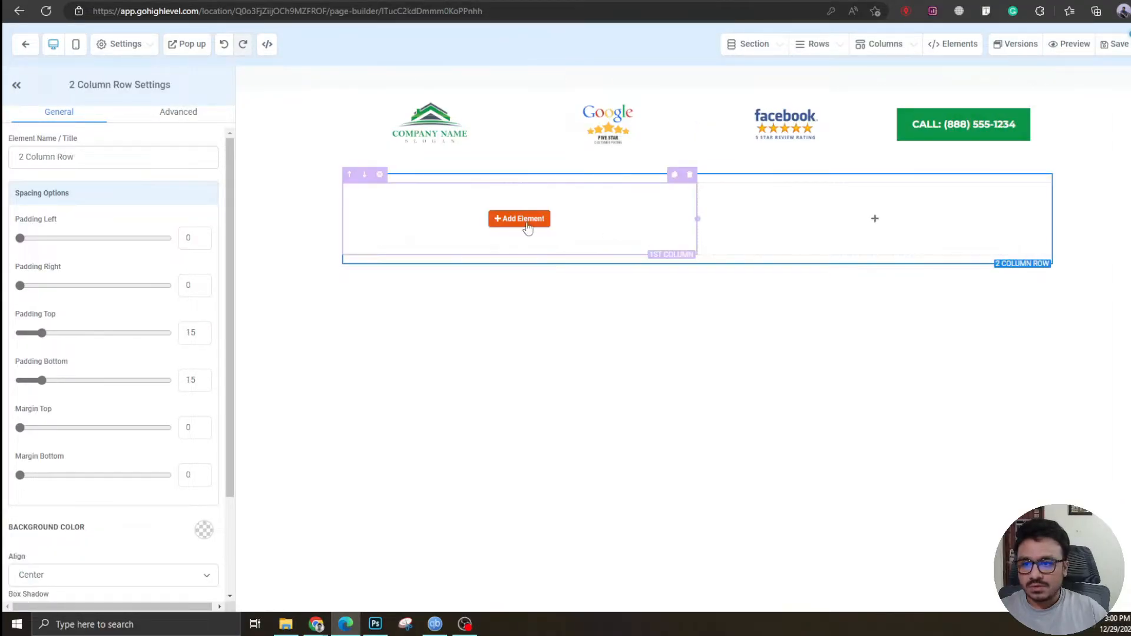
pyautogui.click(309, 211)
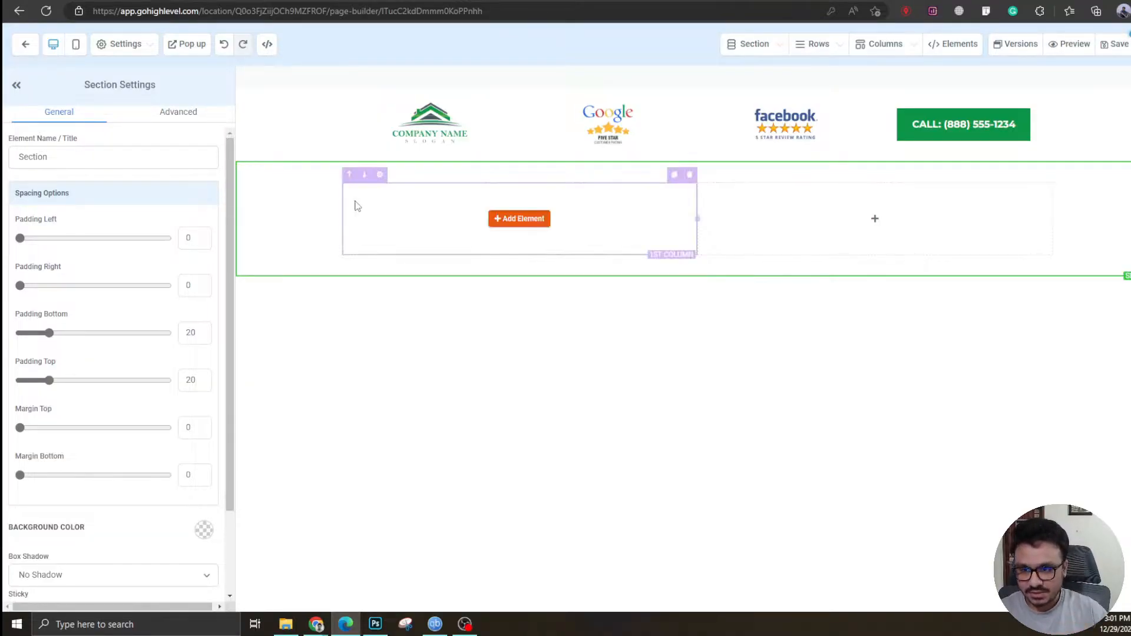
pyautogui.click(757, 225)
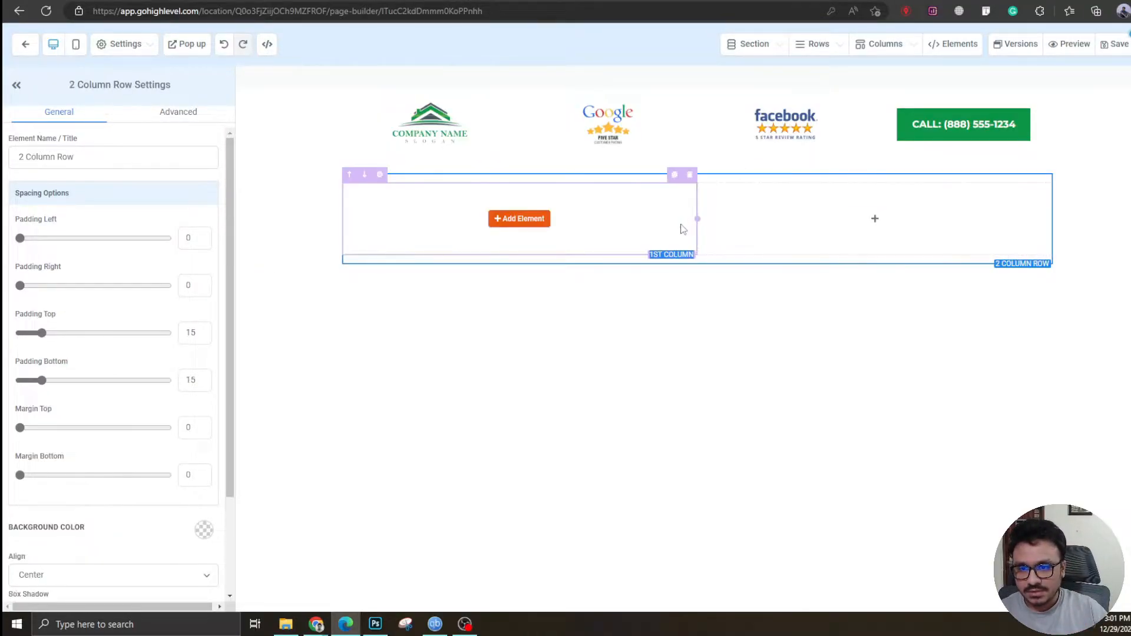
pyautogui.moveTo(697, 218); pyautogui.dragTo(806, 223)
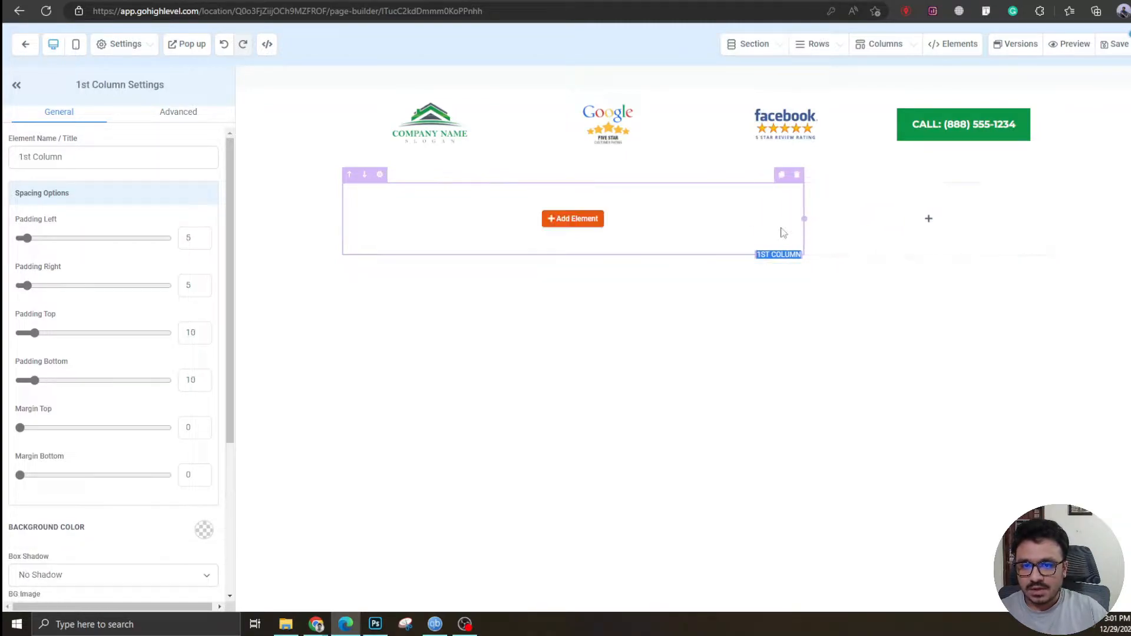
# Add a form element using Landing Page Form to the second column and give that column a white background
pyautogui.click(942, 230)
pyautogui.click(982, 89)
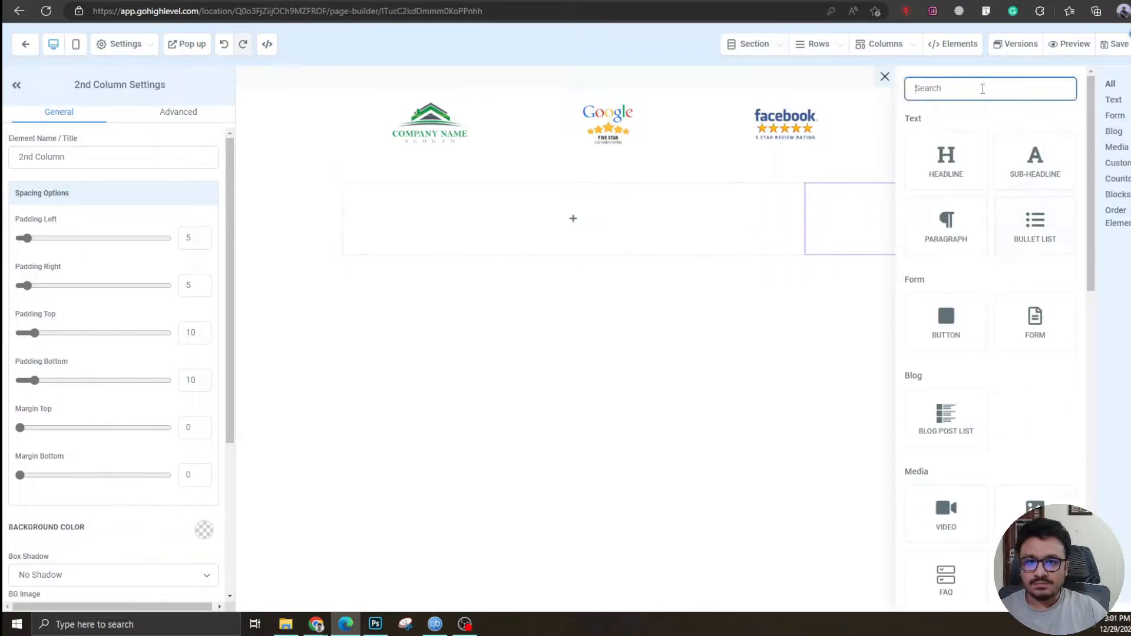
pyautogui.write('for')
pyautogui.click(937, 209)
pyautogui.click(515, 277)
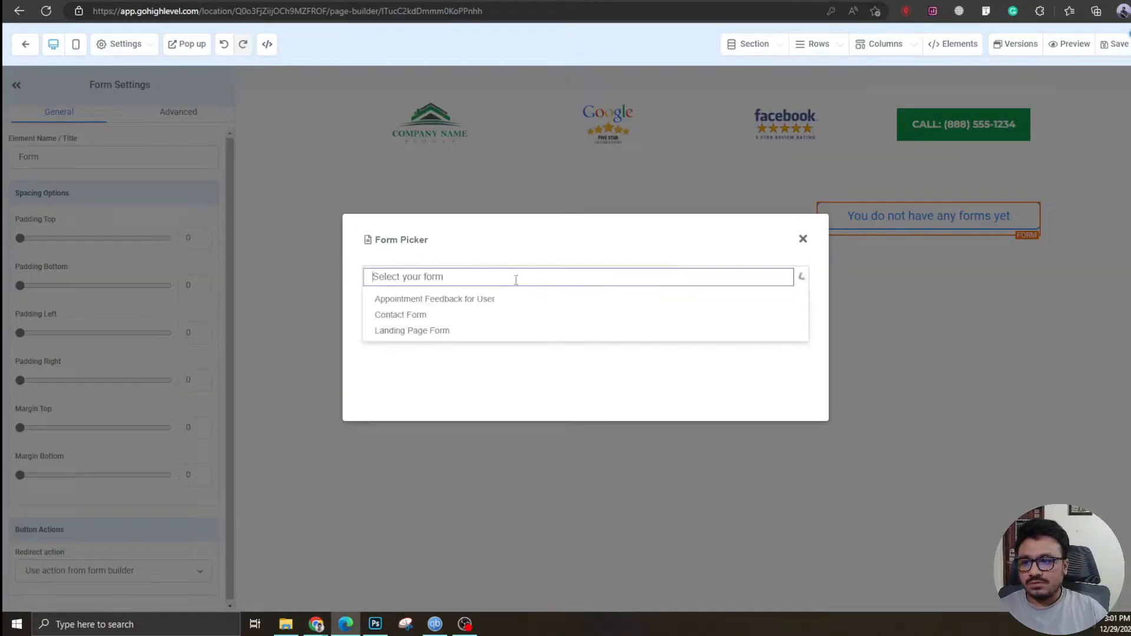
pyautogui.click(435, 332)
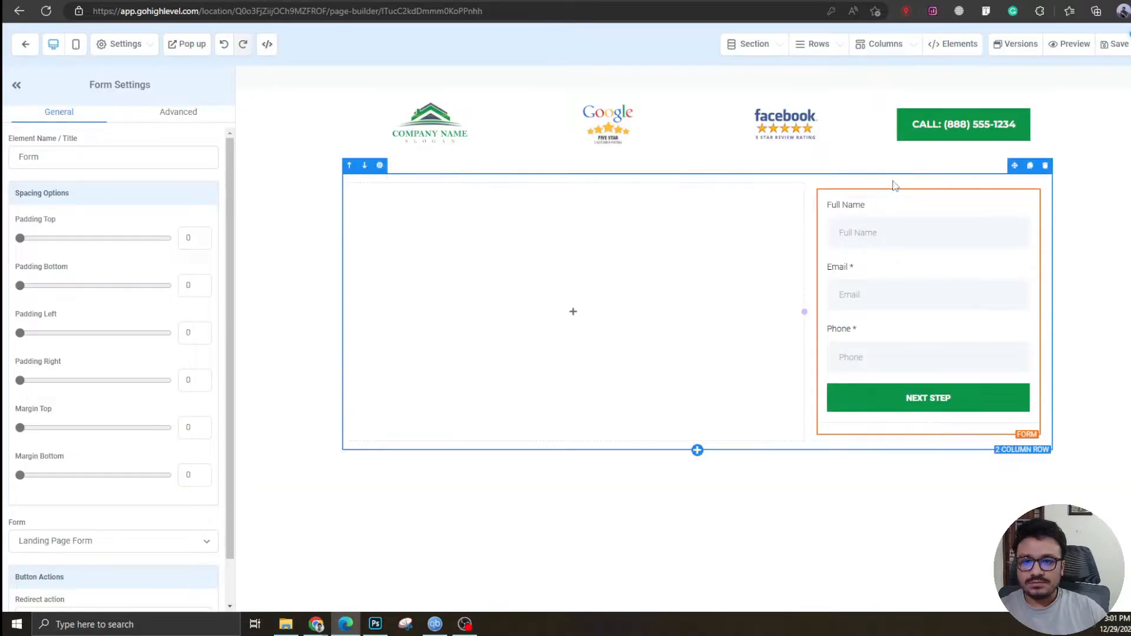
pyautogui.click(813, 204)
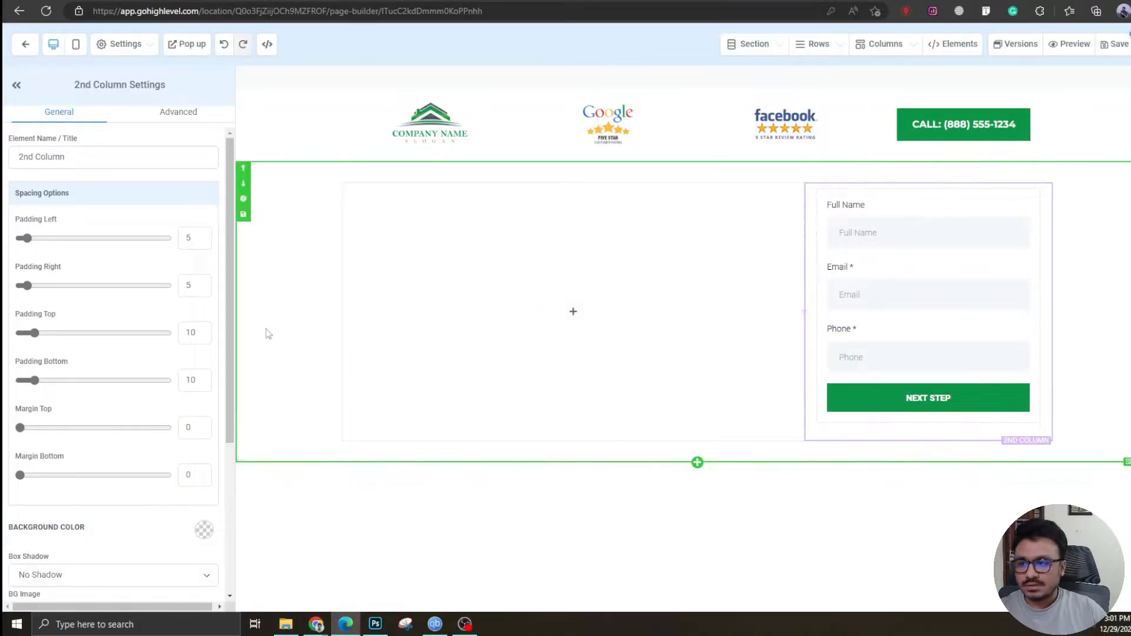
pyautogui.click(204, 530)
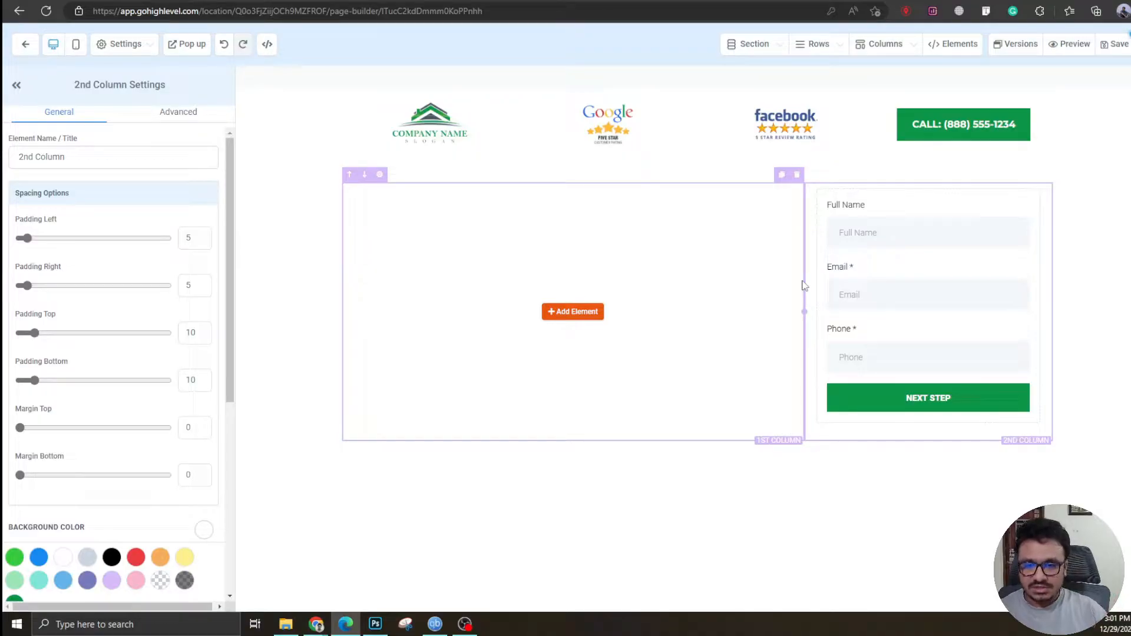
# Upload Landing Page Hero Section.jpg to the media library and use it as the section's background image
pyautogui.click(270, 287)
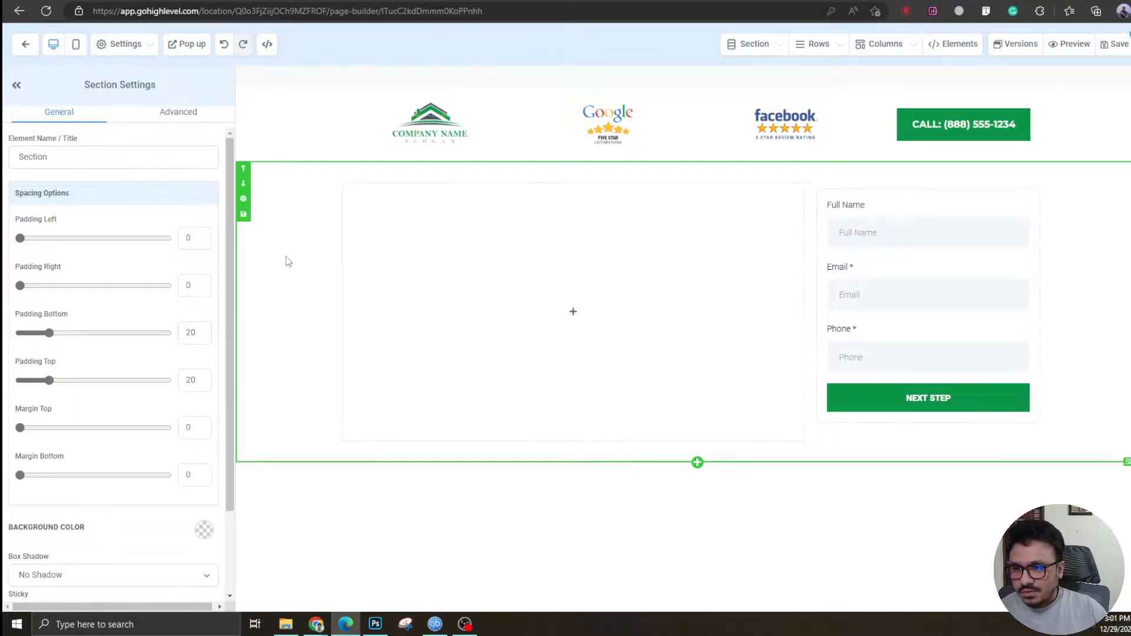
pyautogui.scroll(-2, 126, 497)
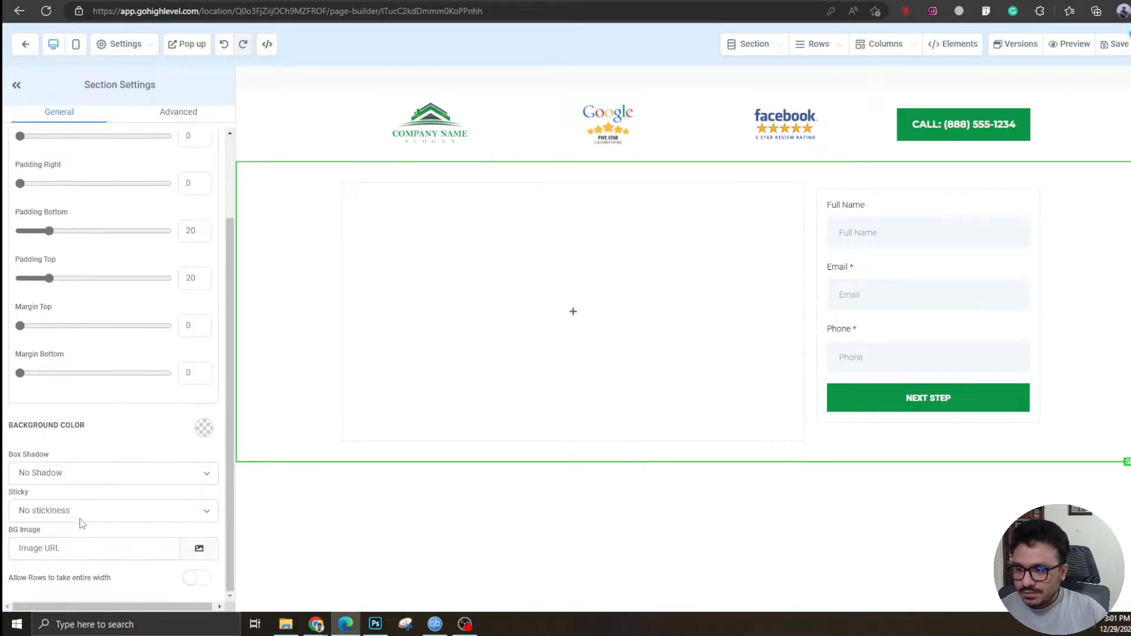
pyautogui.click(199, 549)
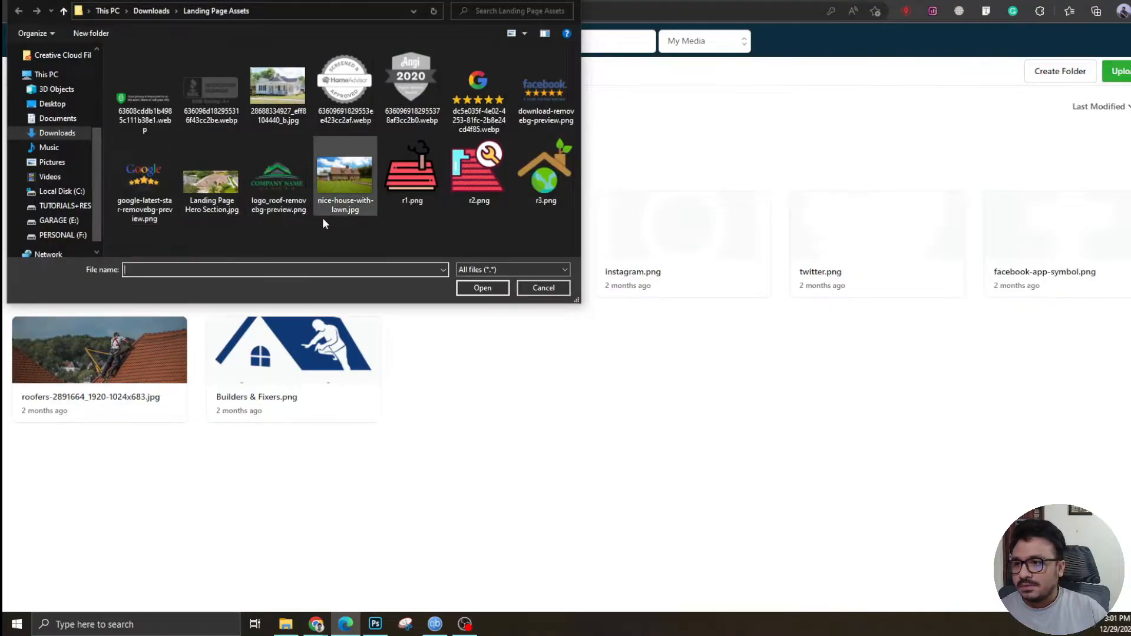
pyautogui.doubleClick(217, 182)
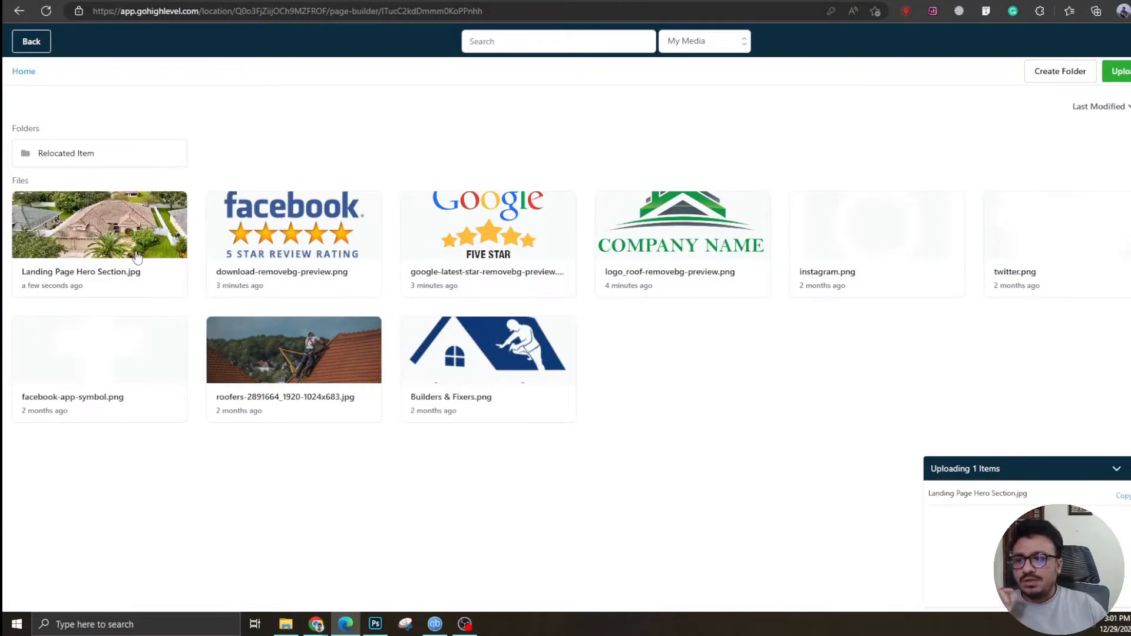
pyautogui.click(131, 243)
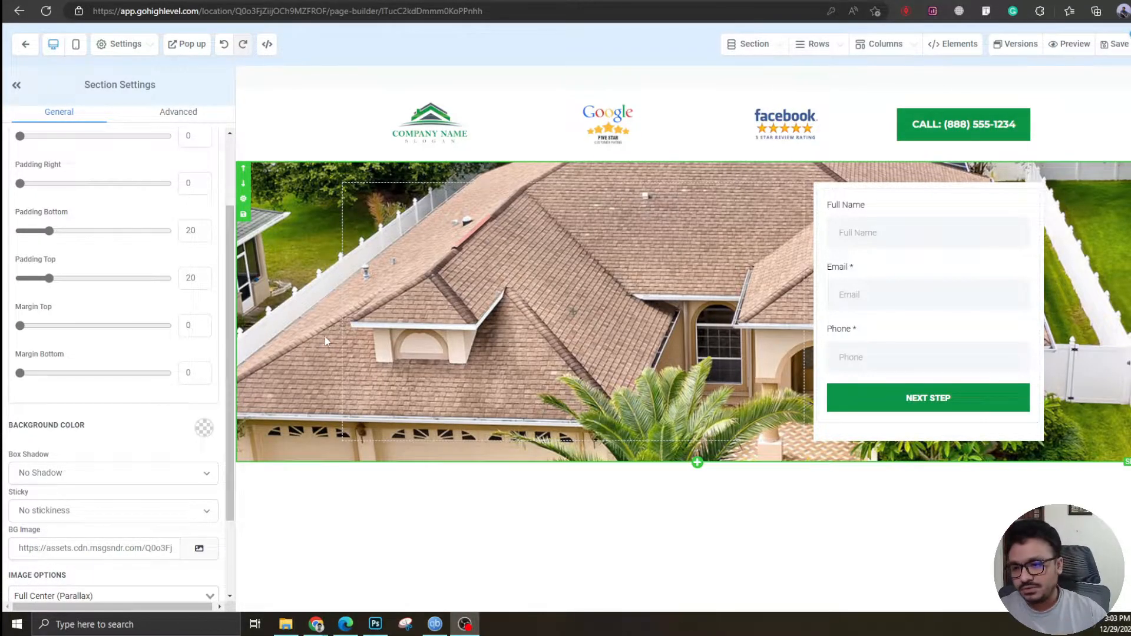
# Set the section's background image option to Full Center
pyautogui.scroll(-2, 175, 487)
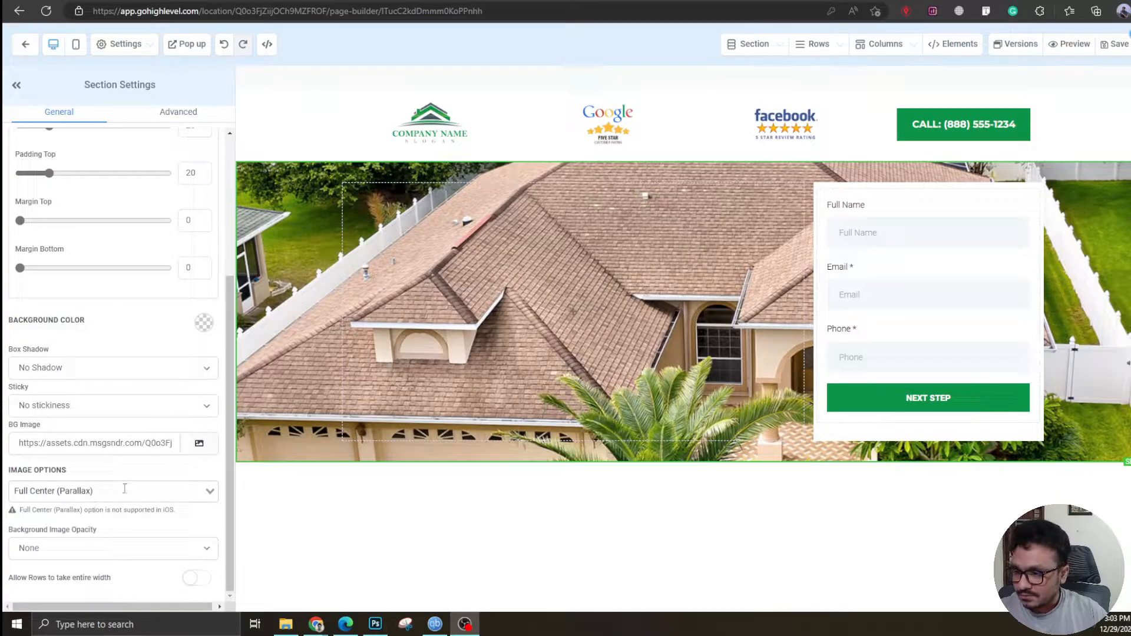
pyautogui.click(202, 494)
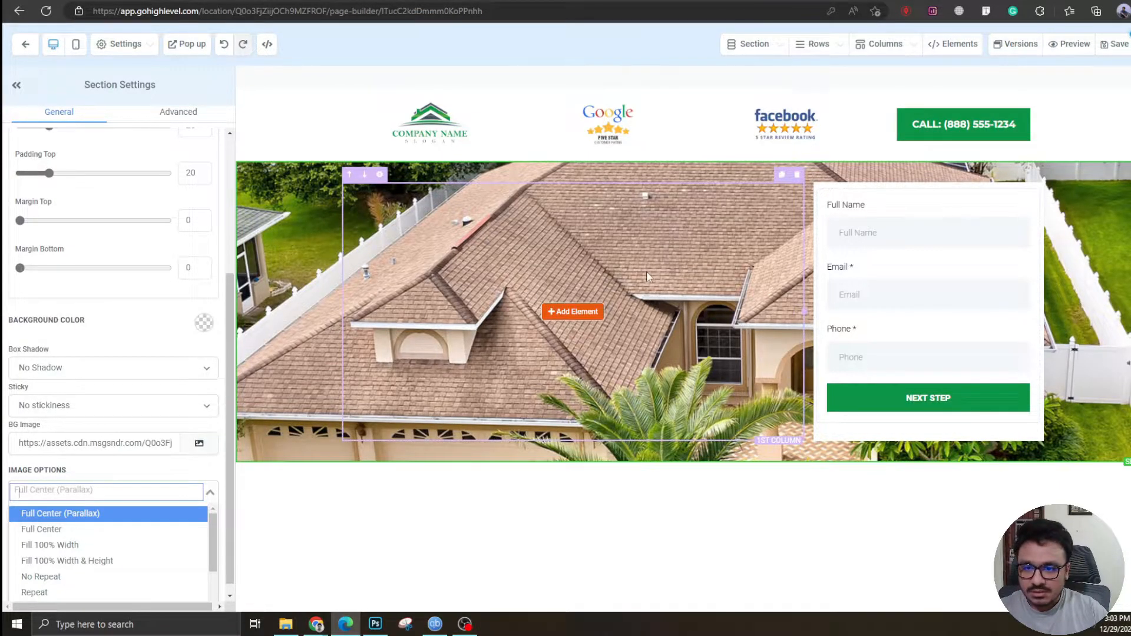
pyautogui.click(68, 530)
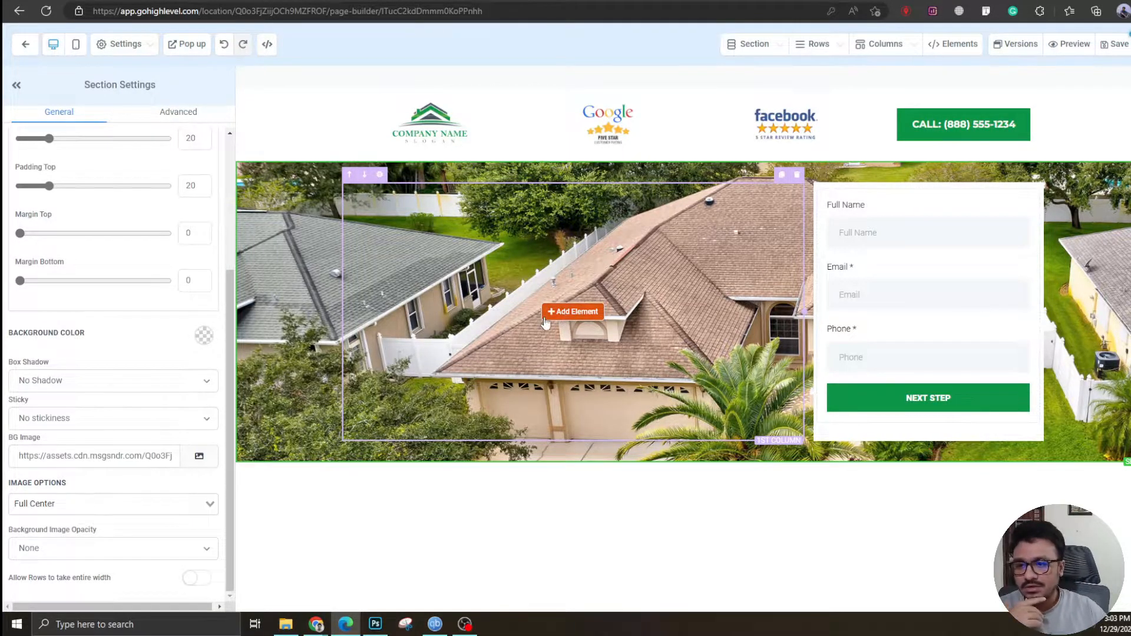
# Add a headline to the first column reading "Trusted Local Roof Repair Company In South Florida"
pyautogui.click(565, 318)
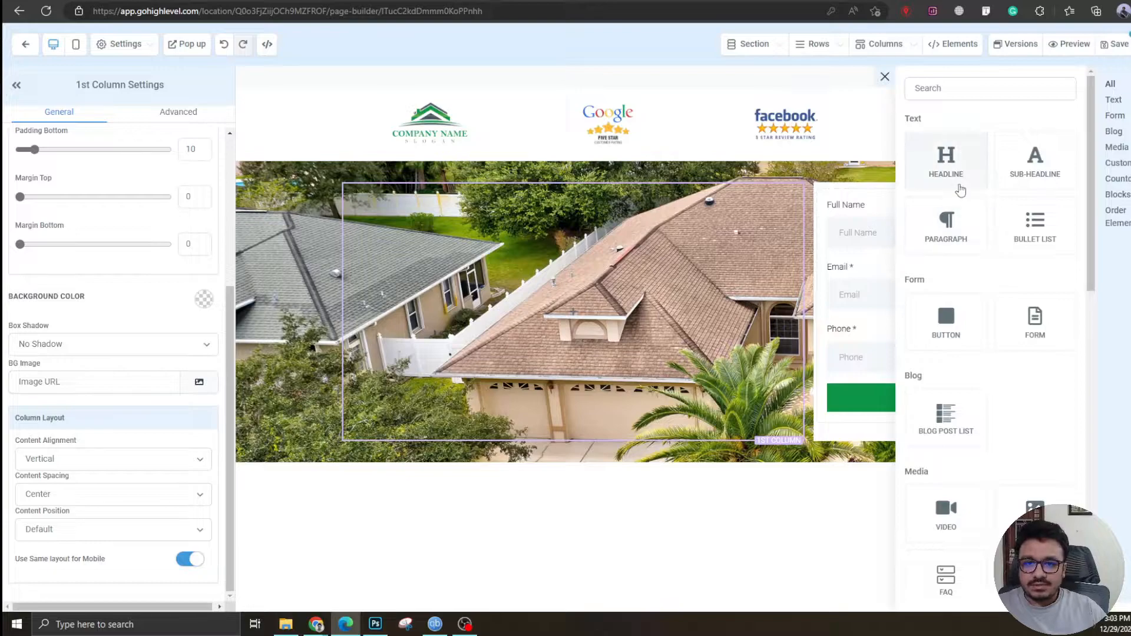
pyautogui.click(947, 158)
pyautogui.tripleClick(760, 312)
pyautogui.write('Trusted Local Roof Repair Company')
pyautogui.write('In')
pyautogui.press('BackSpace')
pyautogui.press('BackSpace')
pyautogui.write('In South Florida')
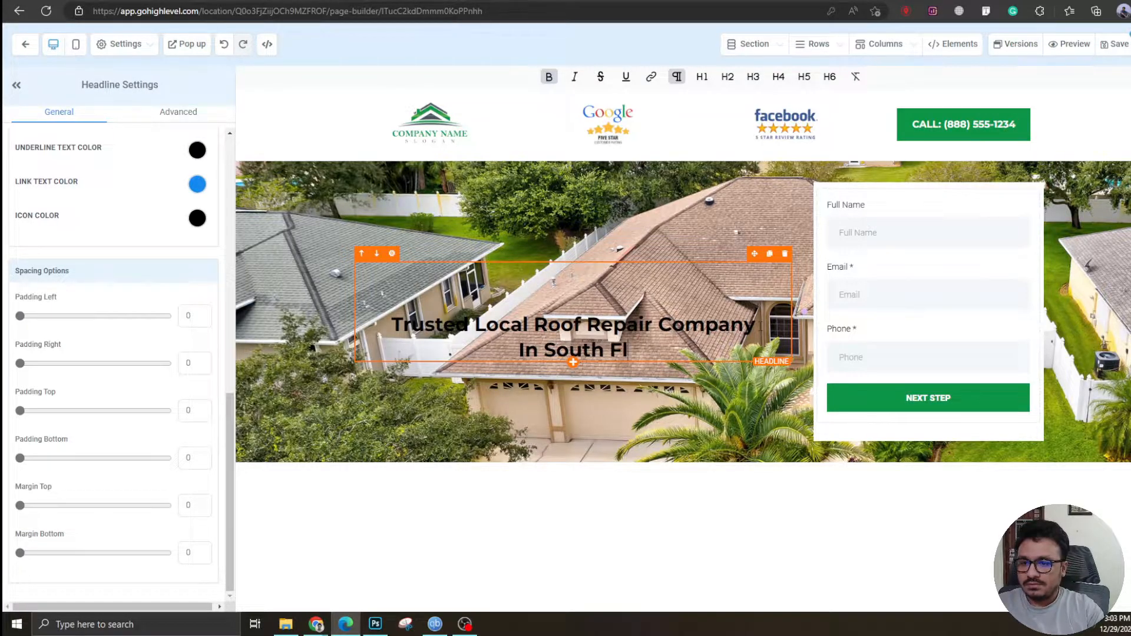
pyautogui.hotkey('ctrl', 'a')
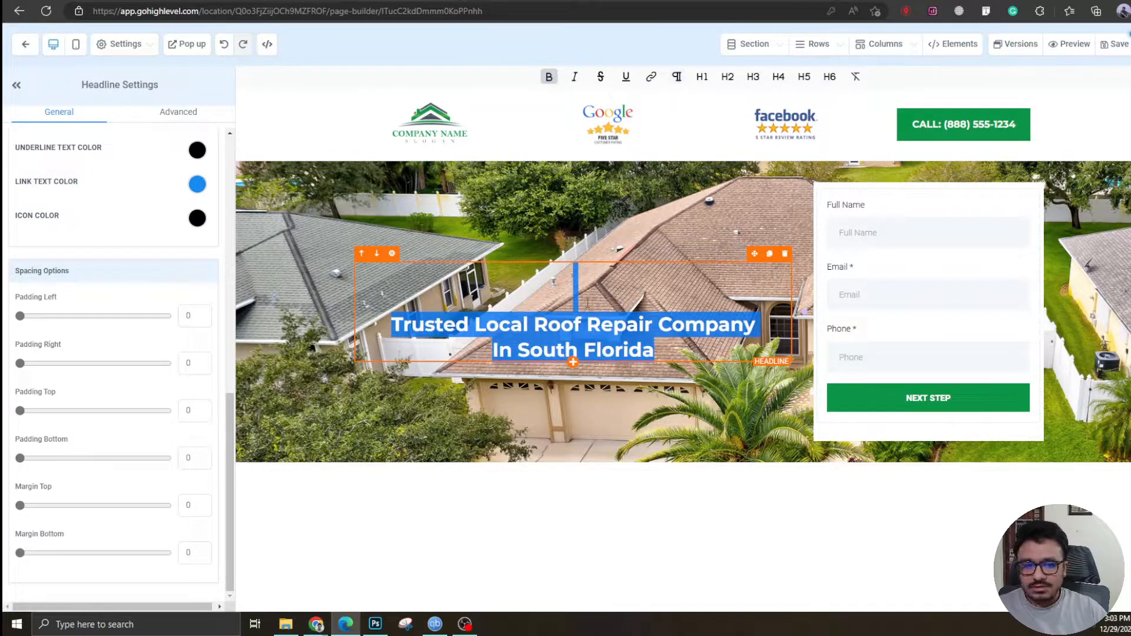
pyautogui.click(588, 303)
# Add a sub-headline below the headline reading "Get A 10-Year Workmanship Warranty" and remove the empty line above its text
pyautogui.click(573, 362)
pyautogui.click(1047, 170)
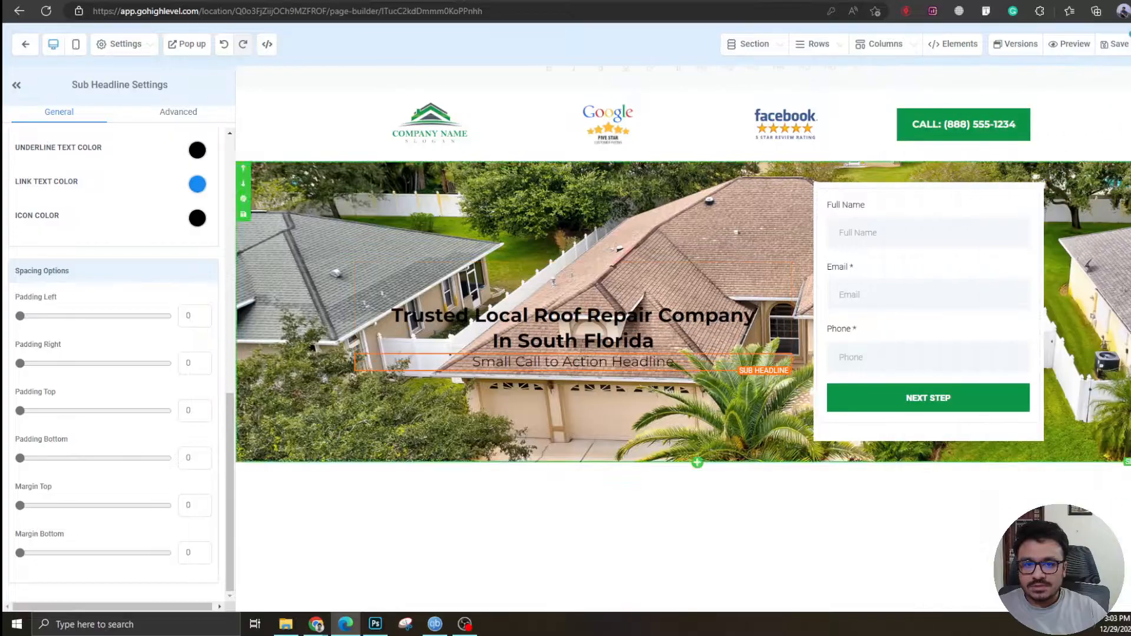
pyautogui.hotkey('alt', 'Tab')
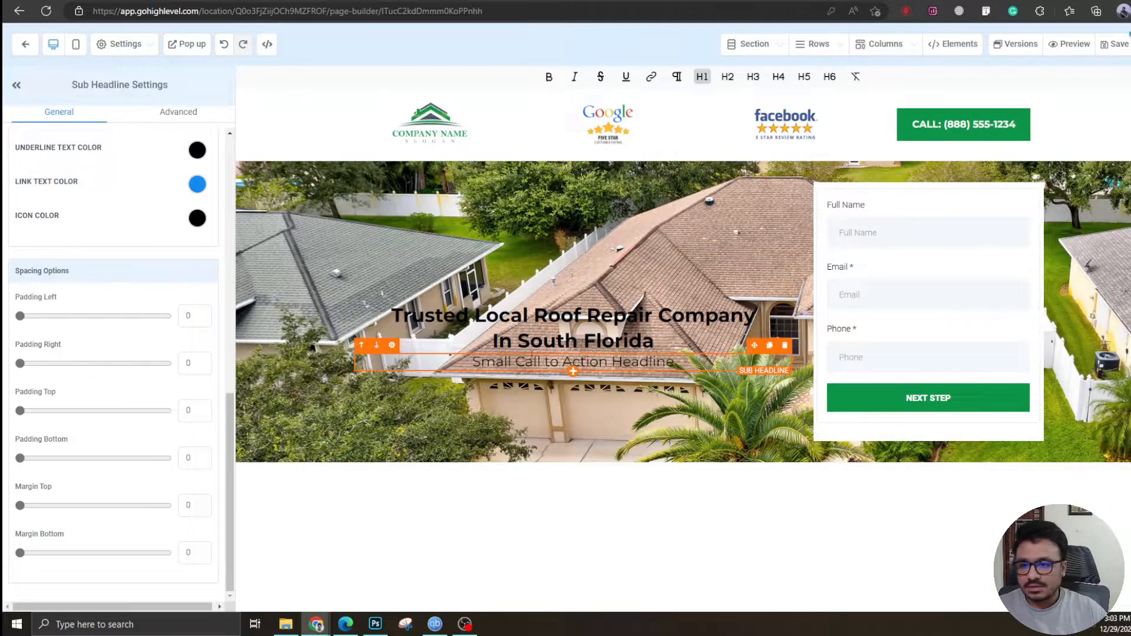
pyautogui.tripleClick(541, 361)
pyautogui.write('Get A 10-Year Workmanship Warranty')
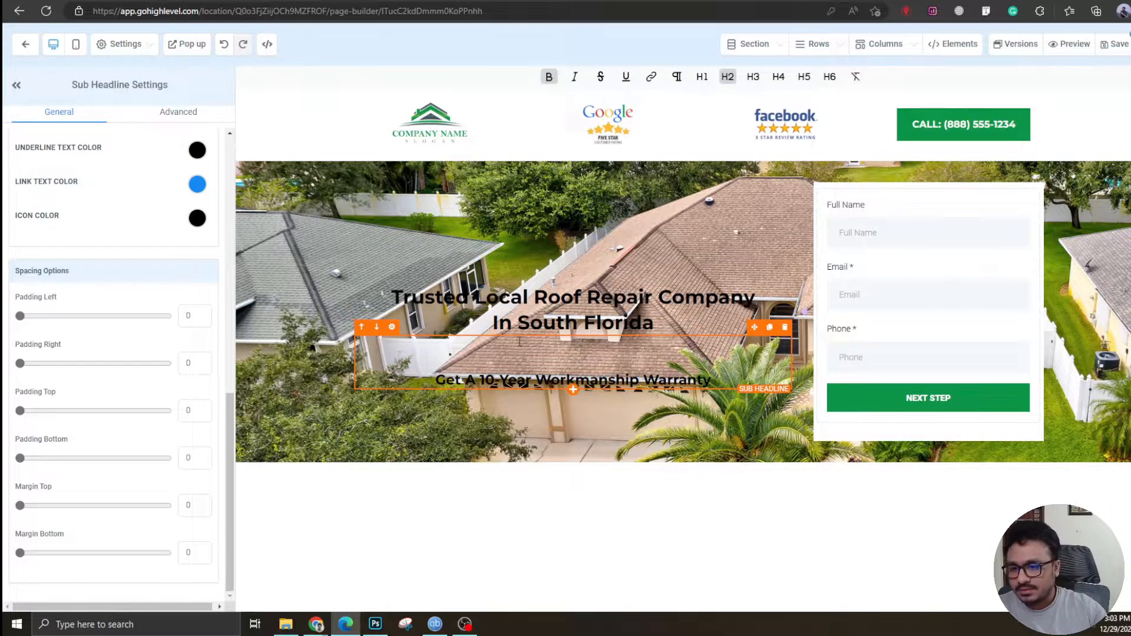
pyautogui.click(520, 341)
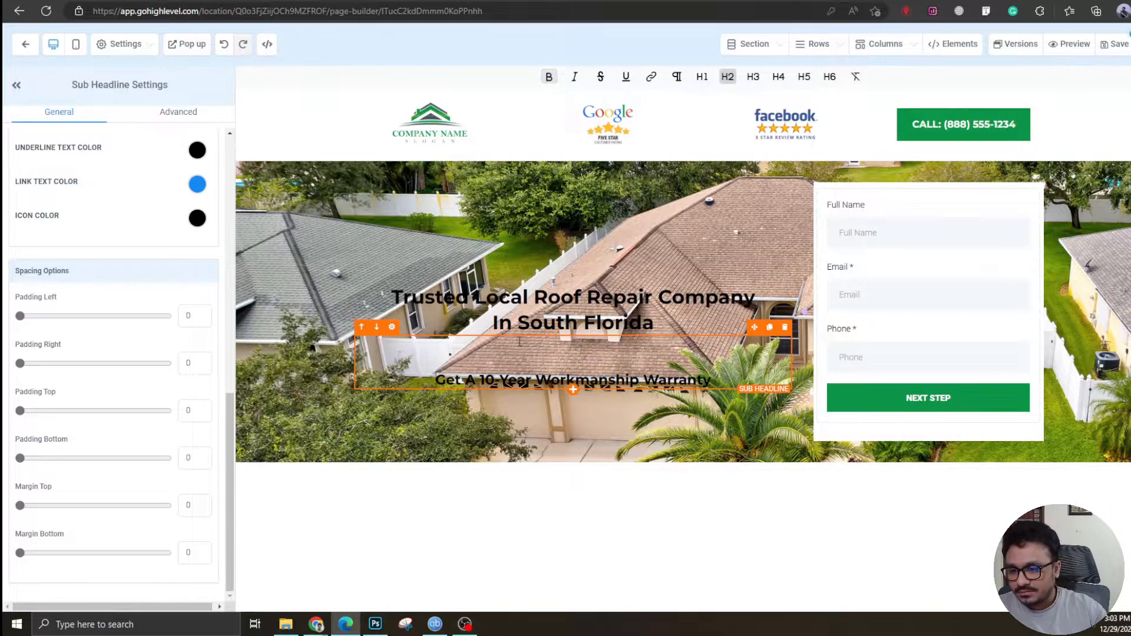
pyautogui.press('Delete')
pyautogui.press('Delete')
# Set the sub-headline's top padding to 20
pyautogui.moveTo(20, 411); pyautogui.dragTo(53, 411)
pyautogui.click(209, 417)
pyautogui.press('BackSpace')
pyautogui.write('0')
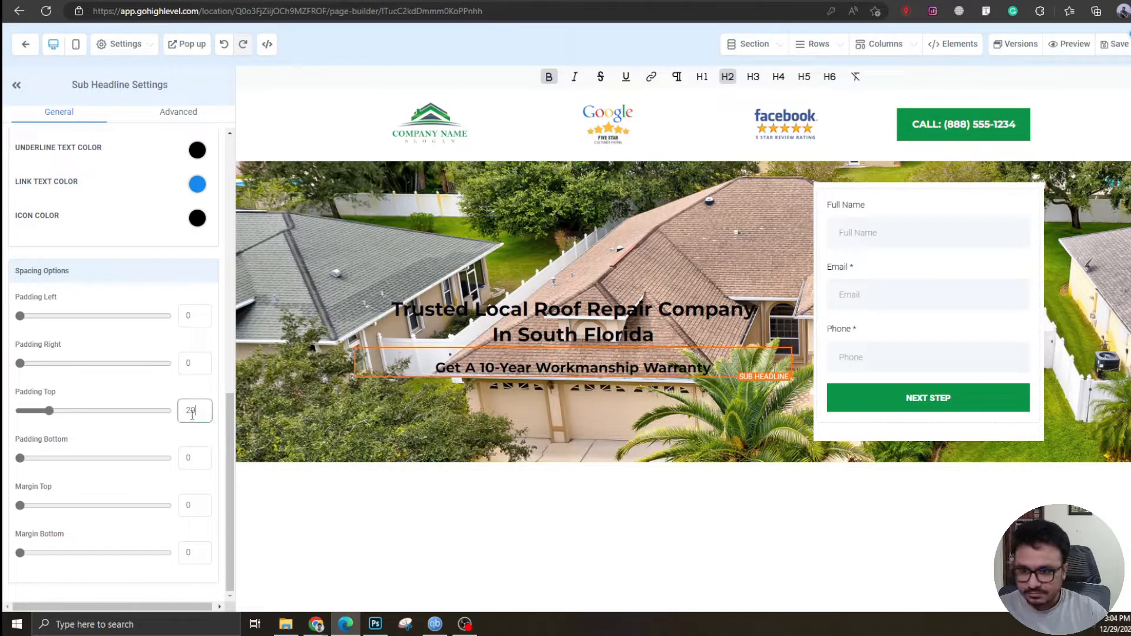
# Left-align both the headline and the sub-headline in the hero section
pyautogui.click(630, 289)
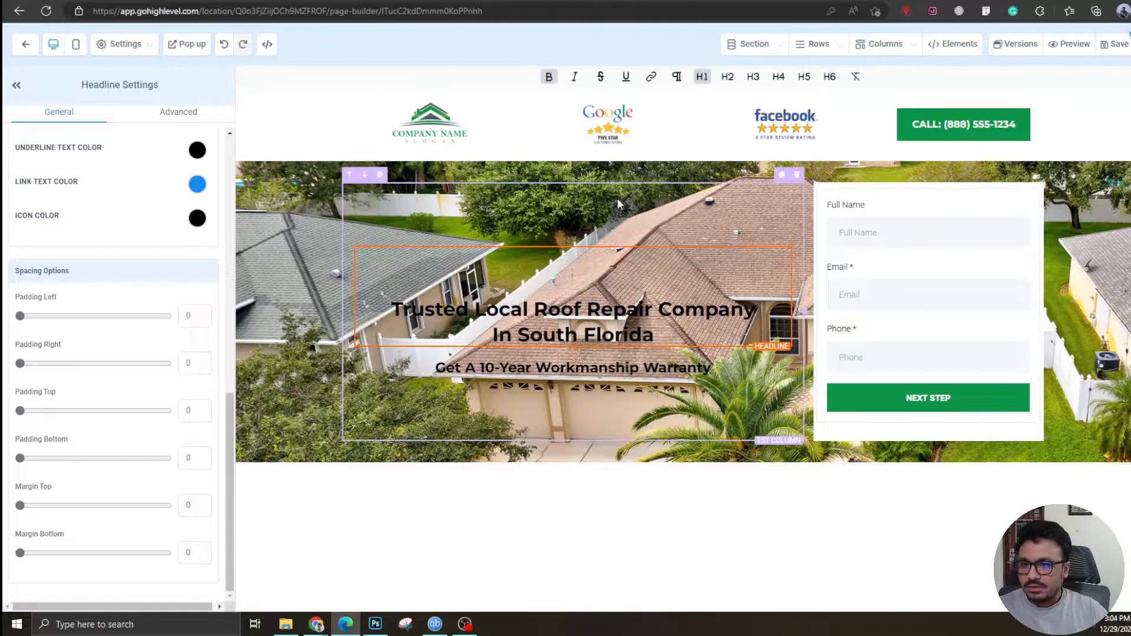
pyautogui.scroll(5, 90, 392)
pyautogui.click(35, 360)
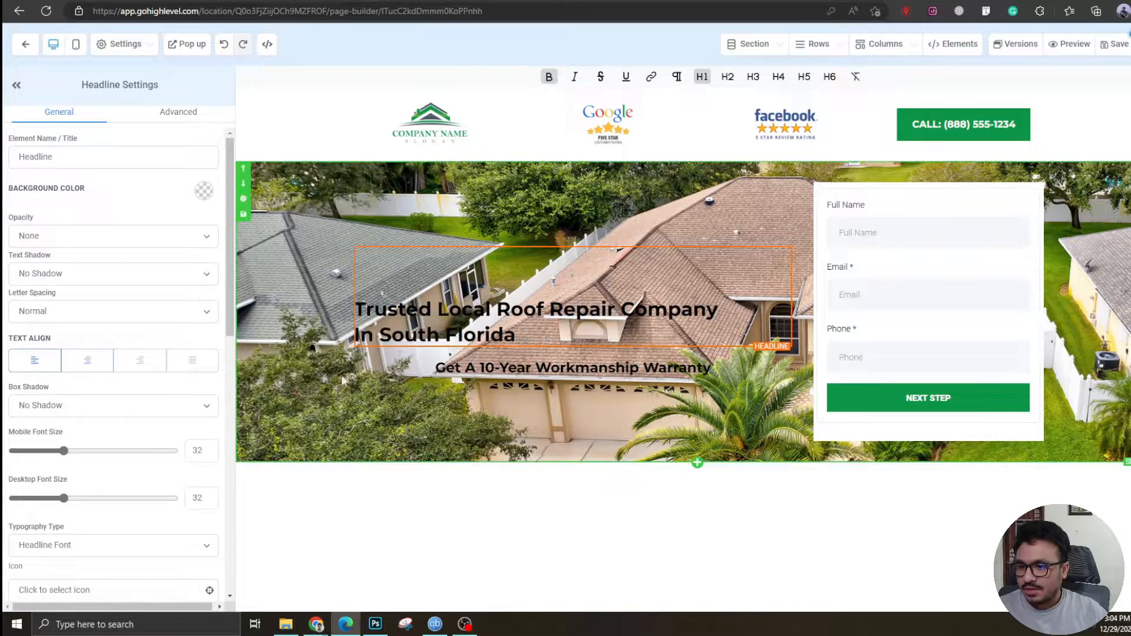
pyautogui.click(569, 369)
pyautogui.click(47, 363)
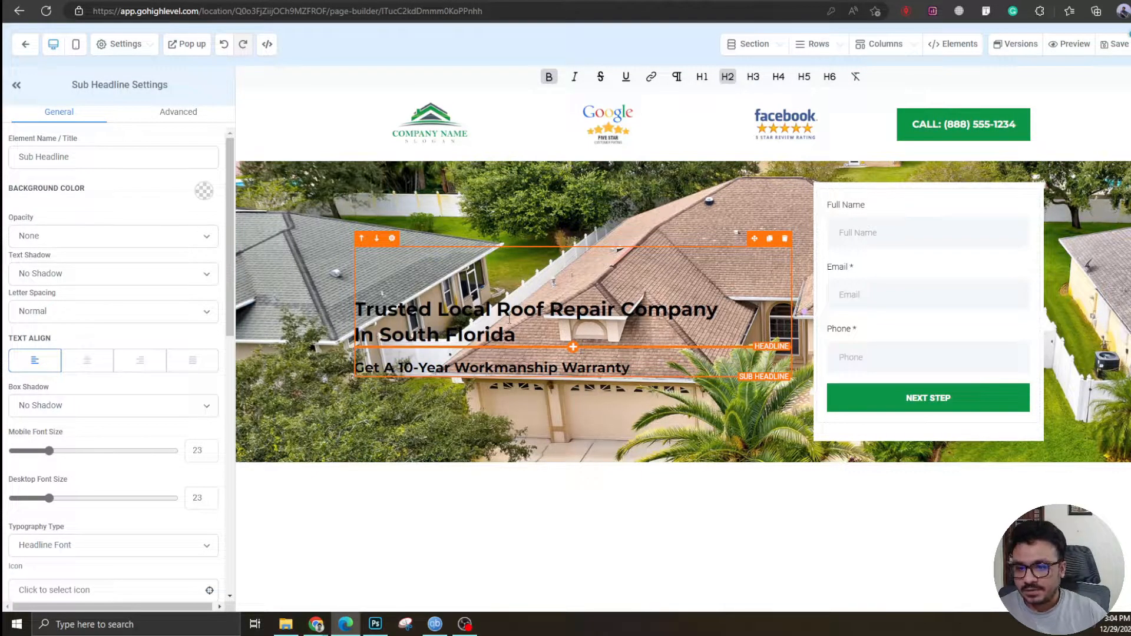
# Set the hero section's background color to black
pyautogui.click(243, 199)
pyautogui.scroll(-4, 140, 437)
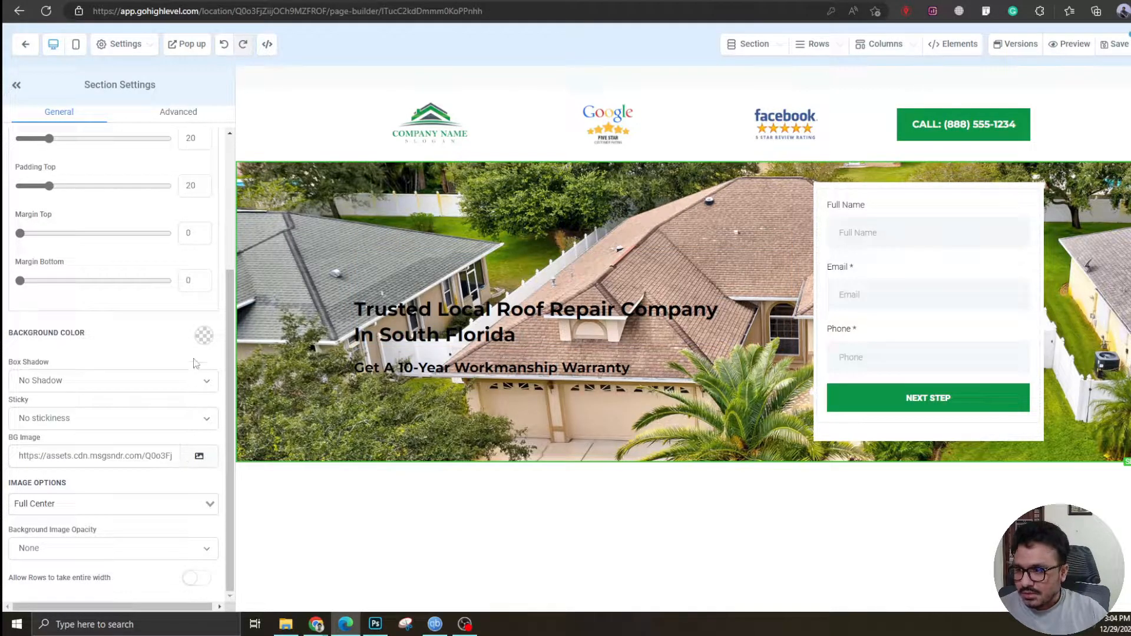
pyautogui.click(204, 335)
pyautogui.click(112, 363)
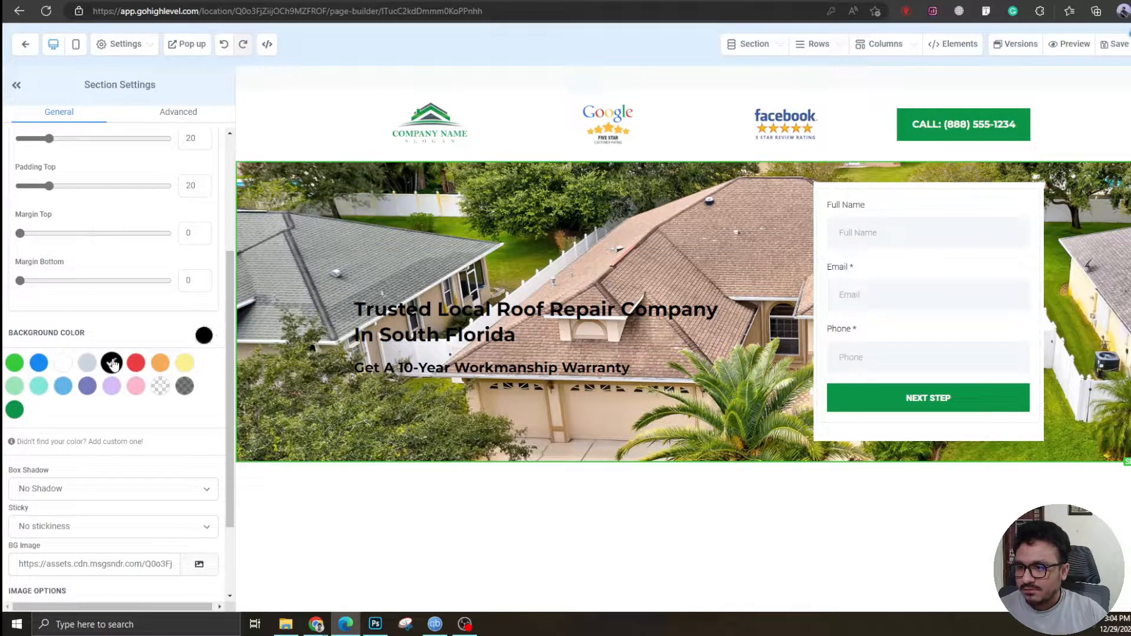
pyautogui.click(204, 337)
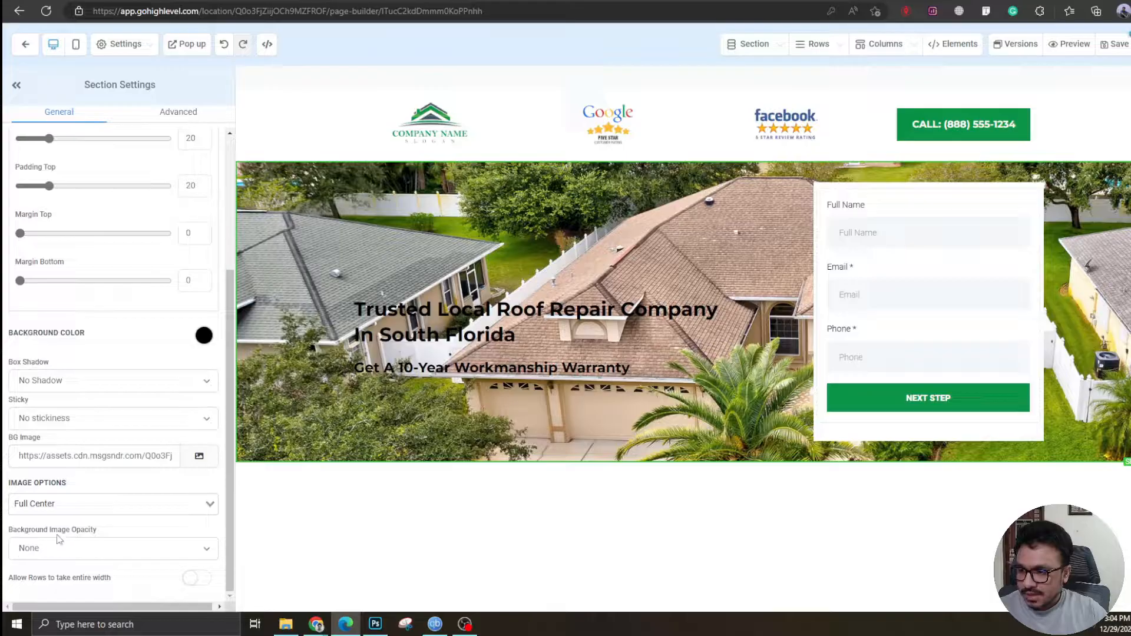
# Set the hero section's background image opacity to Half Fade
pyautogui.click(57, 557)
pyautogui.click(59, 554)
pyautogui.click(70, 555)
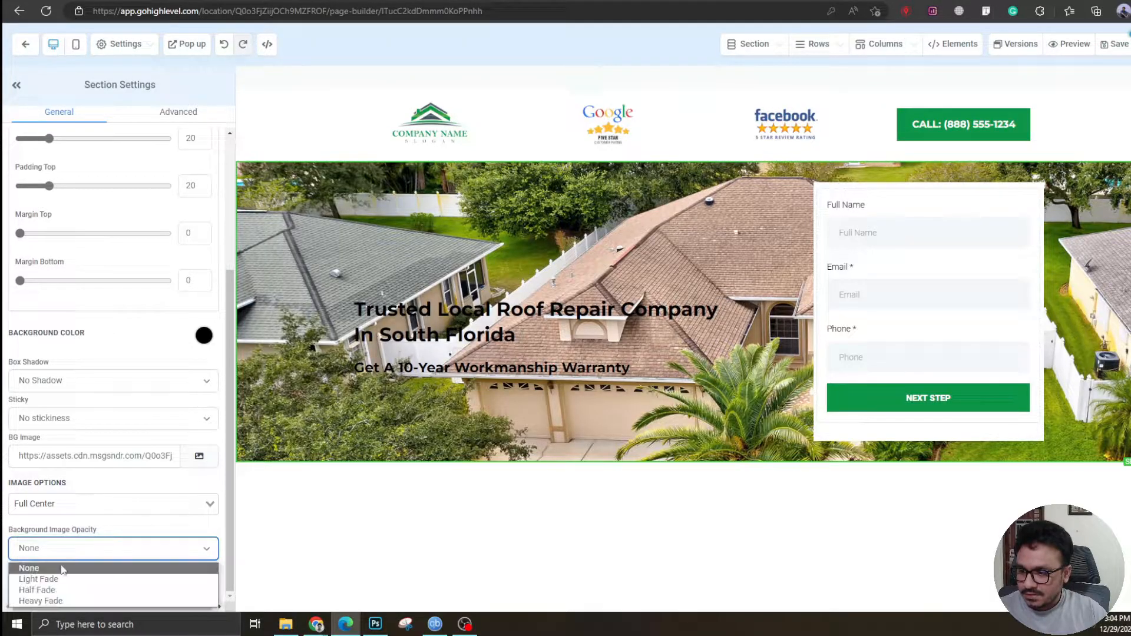
pyautogui.click(51, 591)
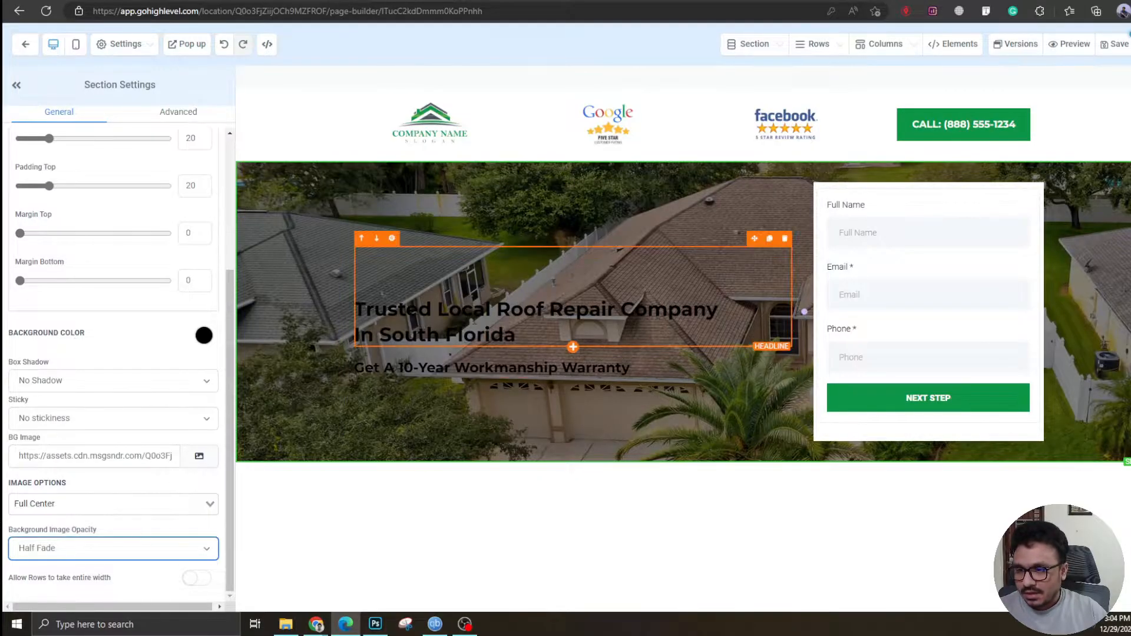
# Set both the regular text color and the bold text color of the hero headline to white
pyautogui.click(466, 324)
pyautogui.scroll(5, 177, 303)
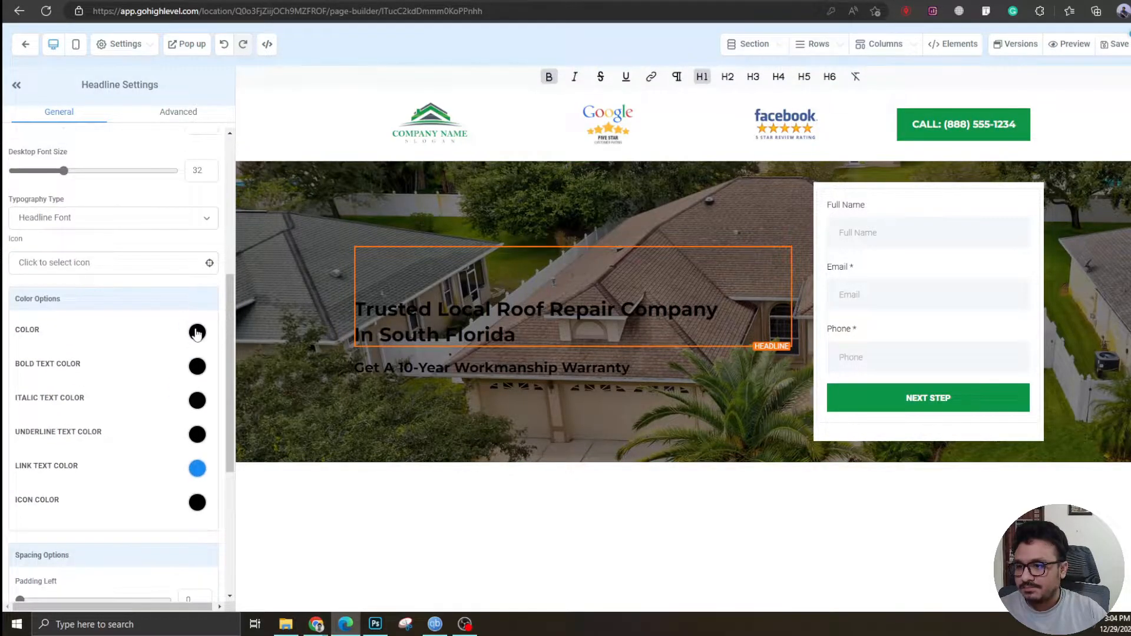
pyautogui.click(197, 331)
pyautogui.click(70, 359)
pyautogui.click(197, 332)
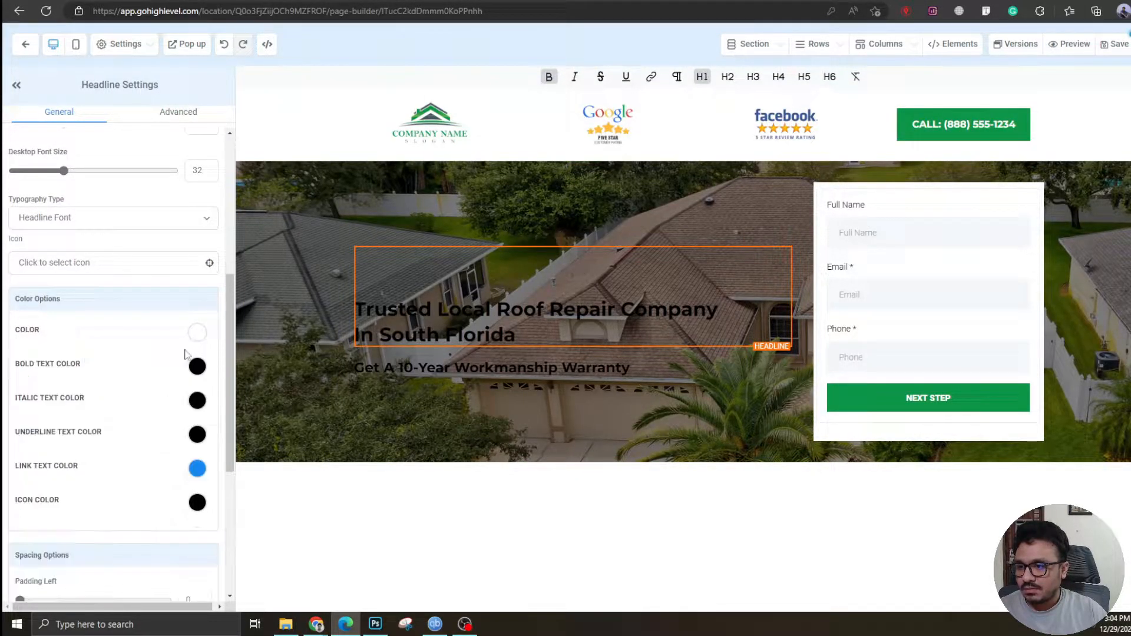
pyautogui.click(197, 366)
pyautogui.click(73, 395)
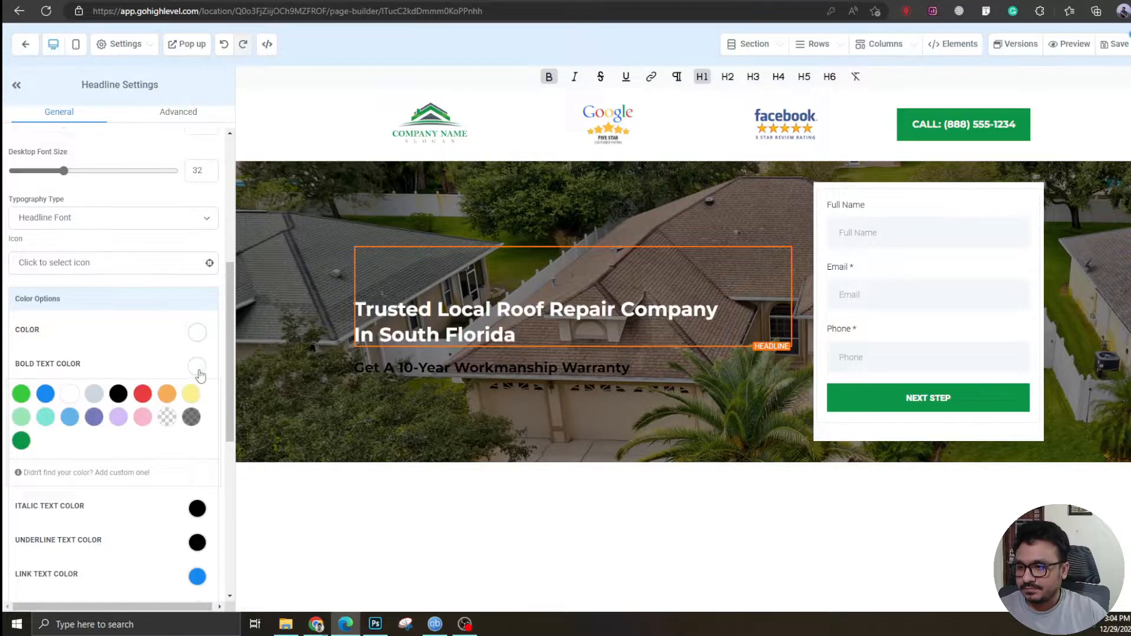
pyautogui.click(198, 369)
# Set the text color and bold text color of the "Get A 10-Year Workmanship Warranty" sub-headline to white
pyautogui.click(441, 365)
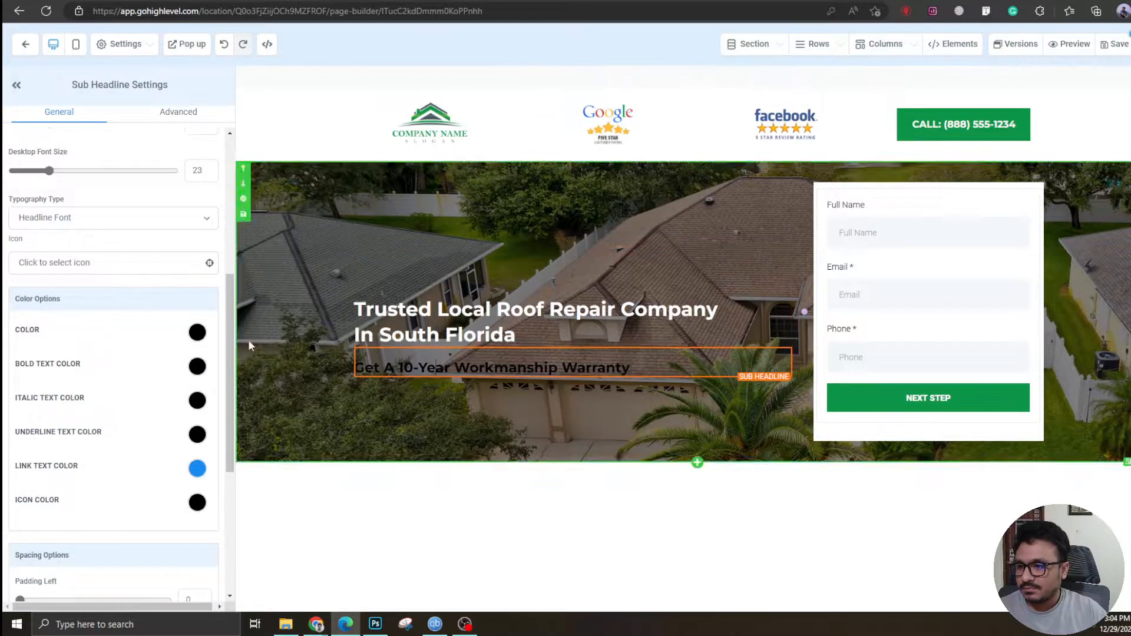
pyautogui.click(197, 367)
pyautogui.click(71, 394)
pyautogui.click(197, 332)
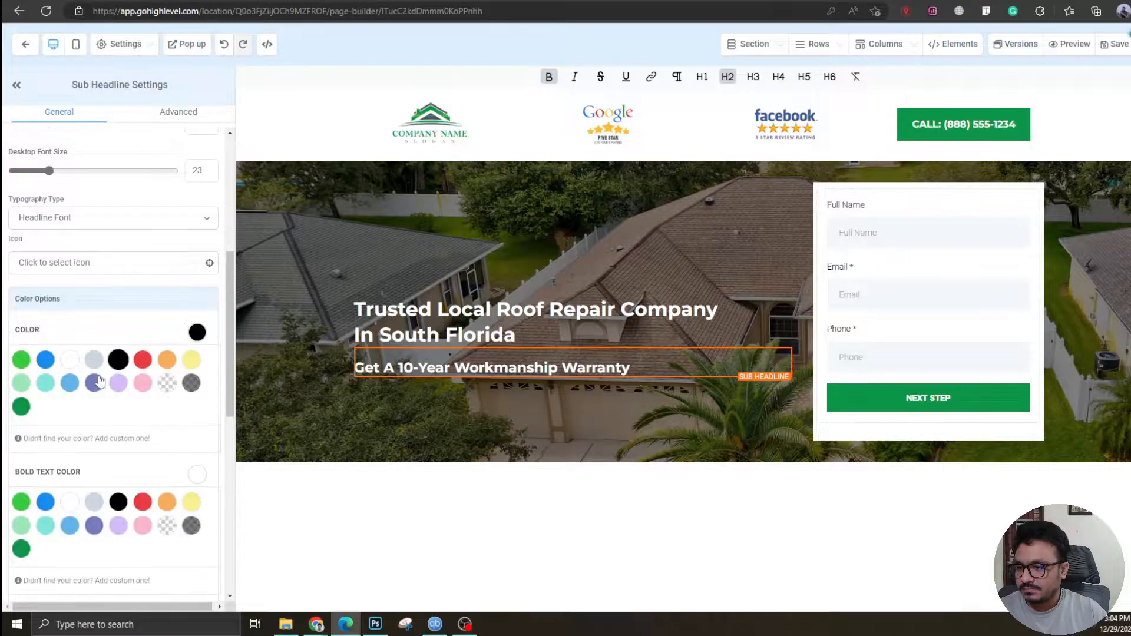
pyautogui.click(70, 362)
pyautogui.click(199, 332)
pyautogui.click(199, 367)
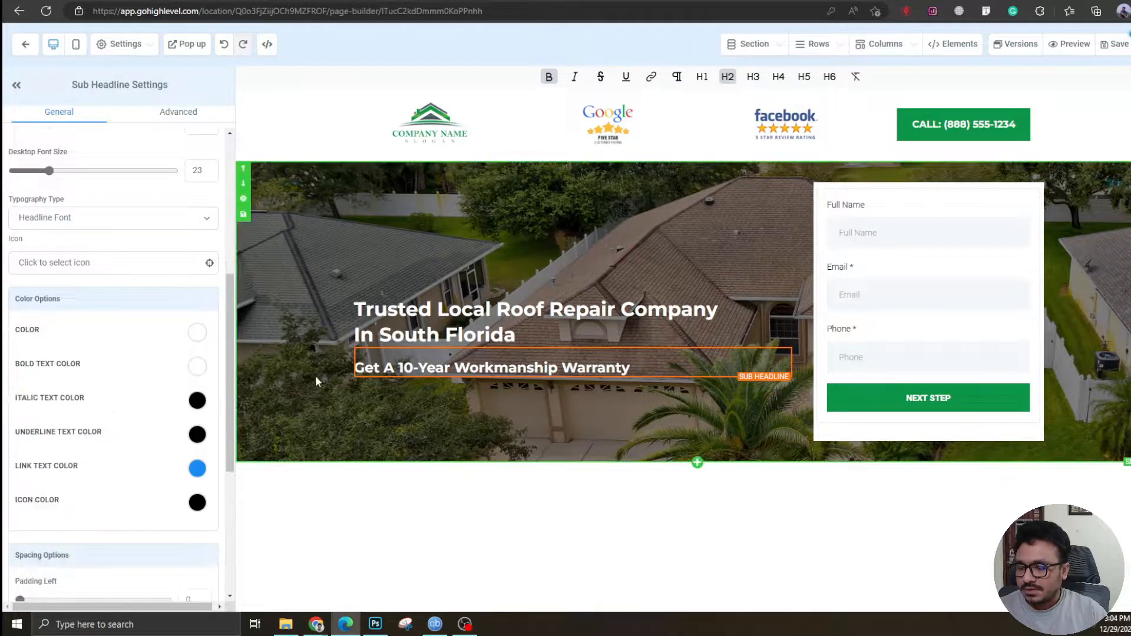
# Remove the bold formatting from the entire "Get A 10-Year Workmanship Warranty" sub-headline
pyautogui.click(394, 368)
pyautogui.tripleClick(391, 367)
pyautogui.hotkey('ctrl', 'b')
pyautogui.click(395, 367)
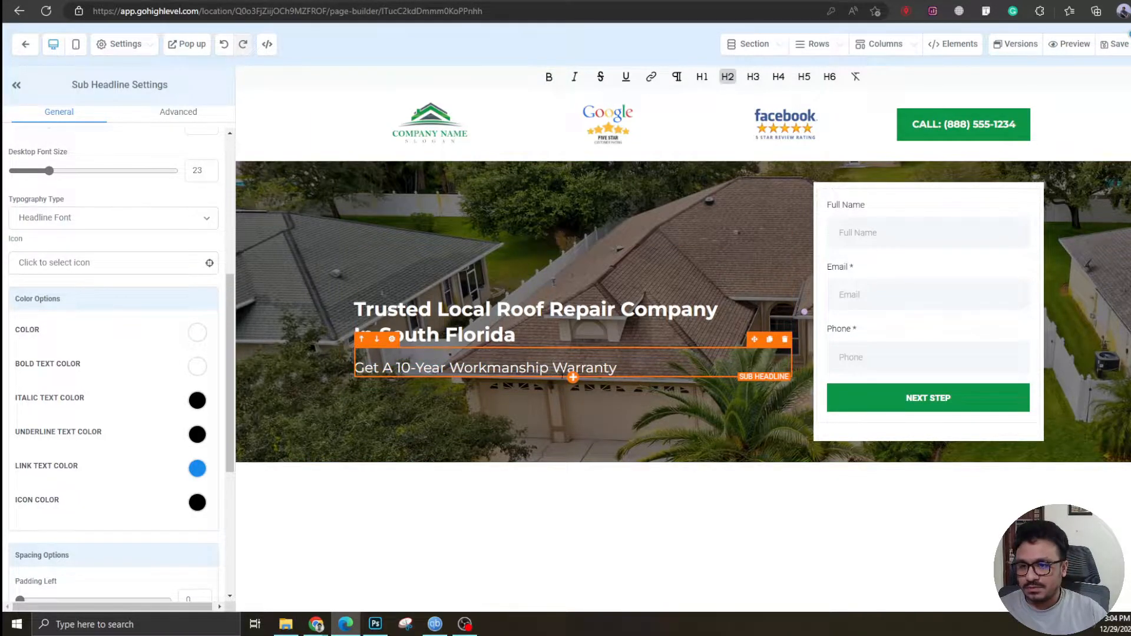
# Insert a divider element between the hero headline and the sub-headline
pyautogui.click(571, 346)
pyautogui.scroll(-5, 976, 336)
pyautogui.scroll(-6, 977, 336)
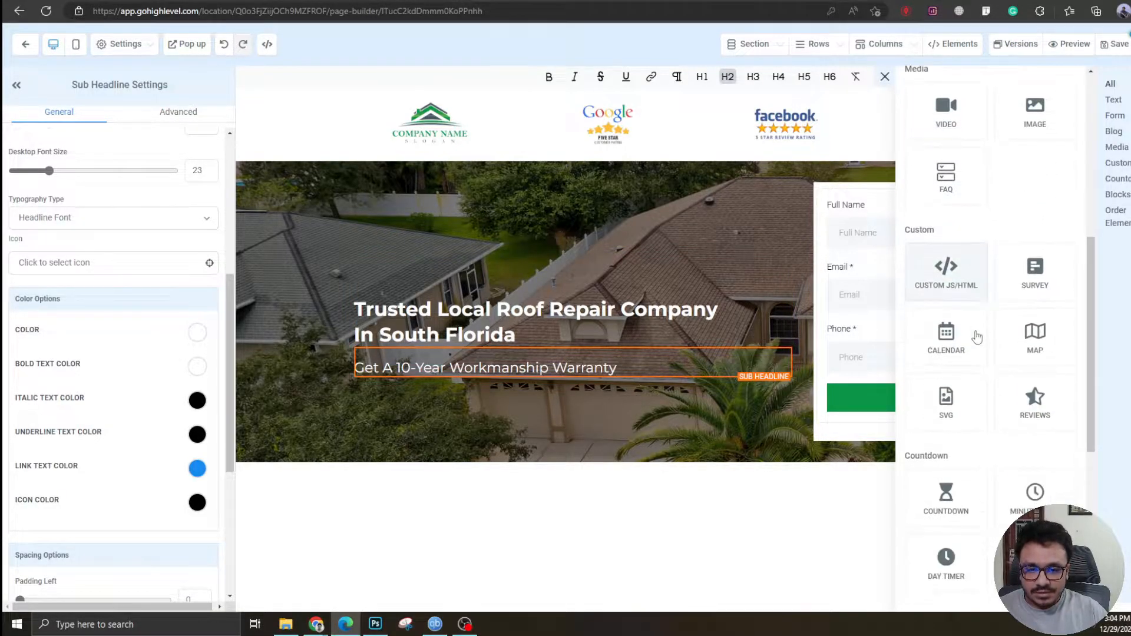
pyautogui.click(1029, 316)
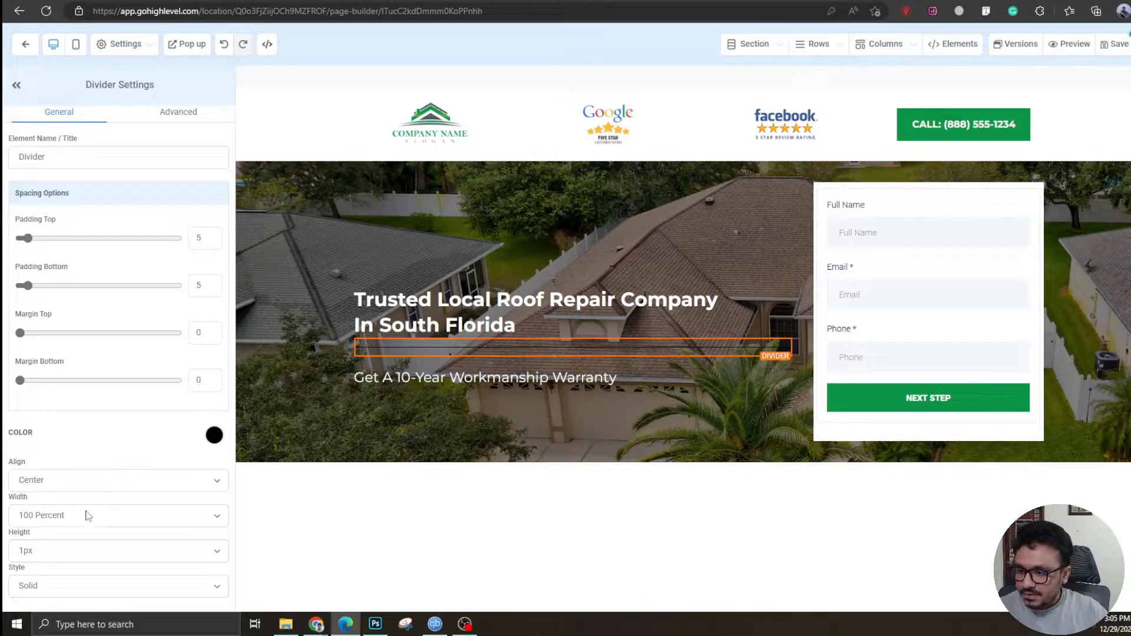
# Set the divider's width to 50 Percent and its color to white
pyautogui.click(60, 517)
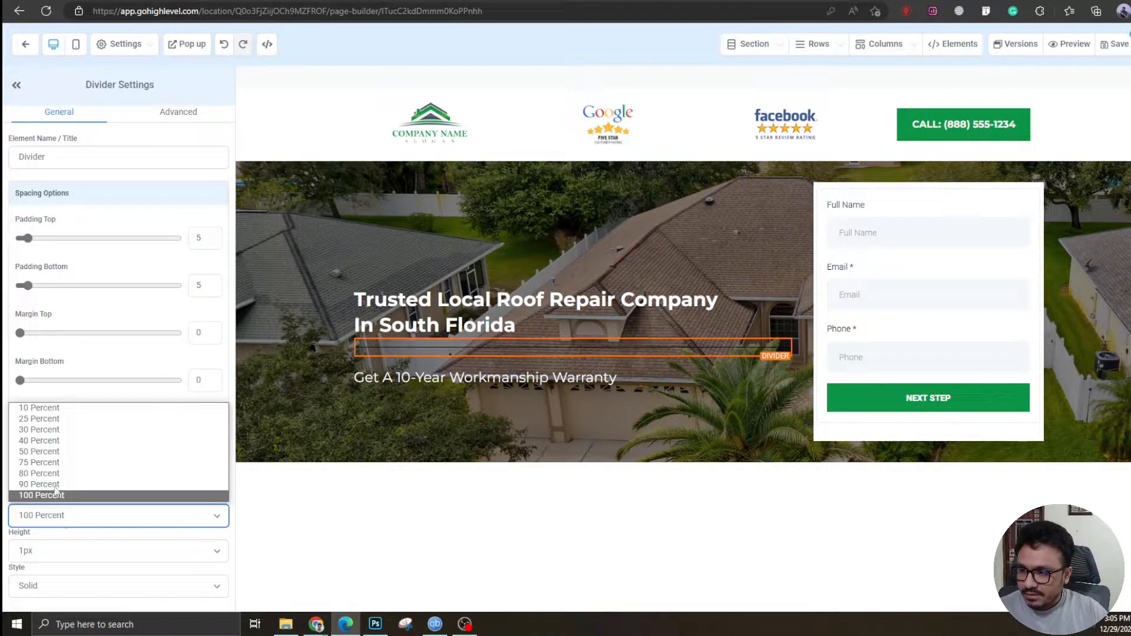
pyautogui.click(58, 451)
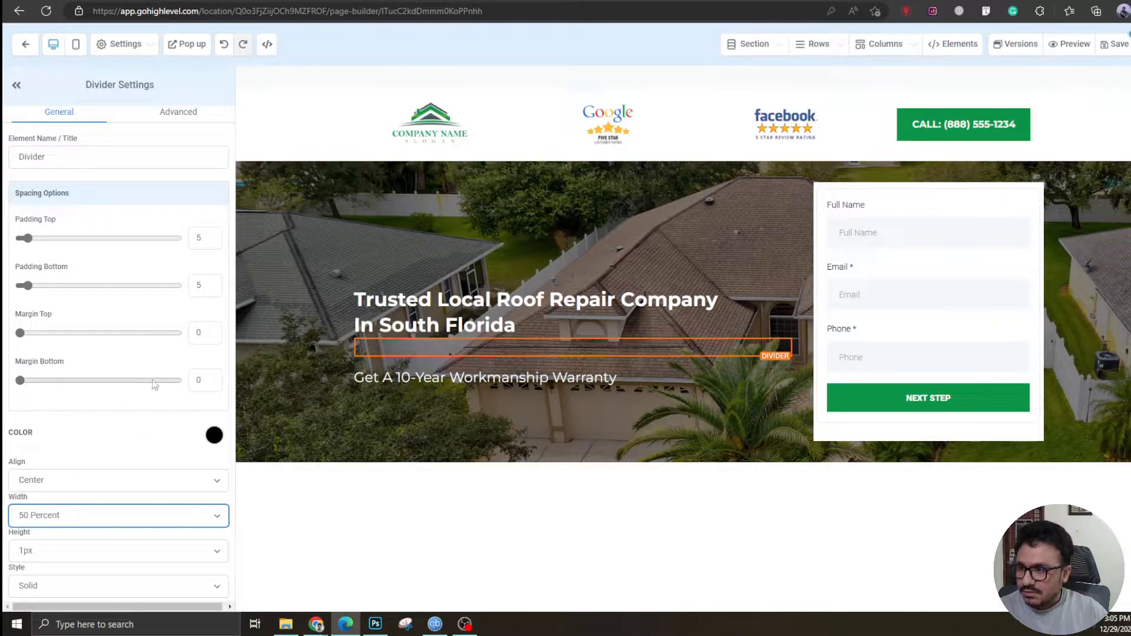
pyautogui.click(213, 434)
pyautogui.click(60, 464)
pyautogui.click(204, 433)
# Set the divider's height to 2px and its alignment to Left
pyautogui.click(99, 549)
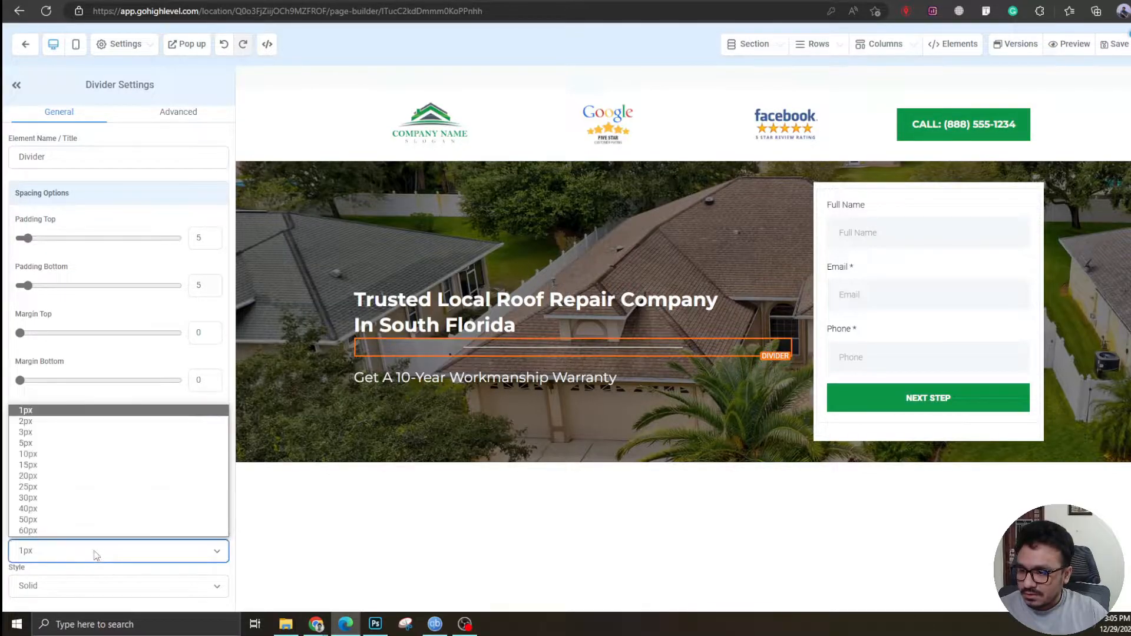
pyautogui.click(59, 421)
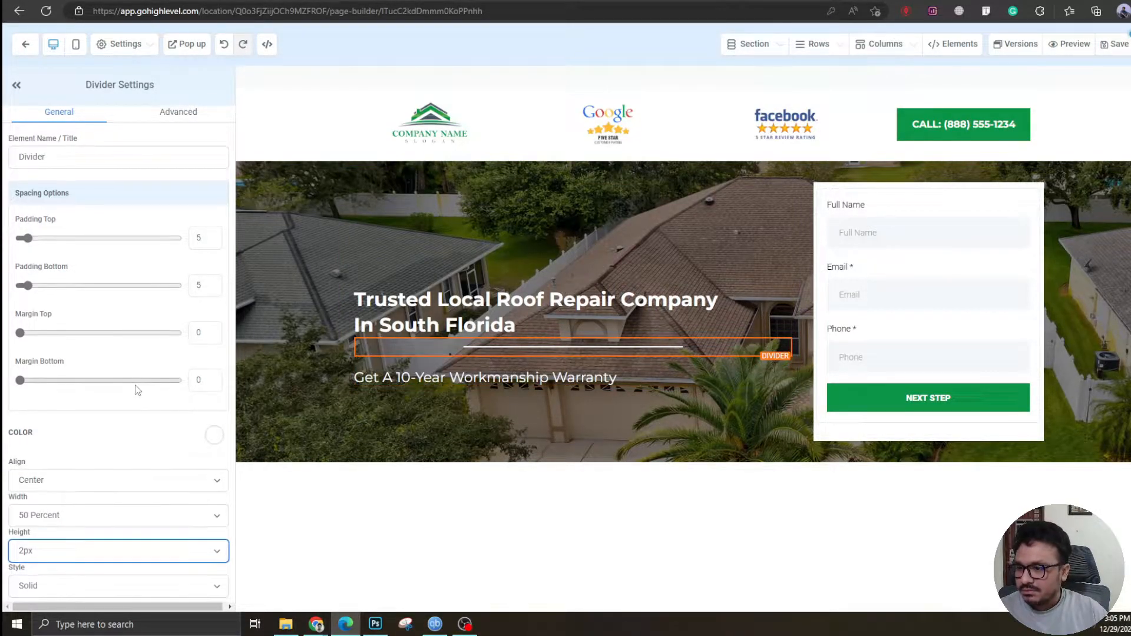
pyautogui.click(450, 350)
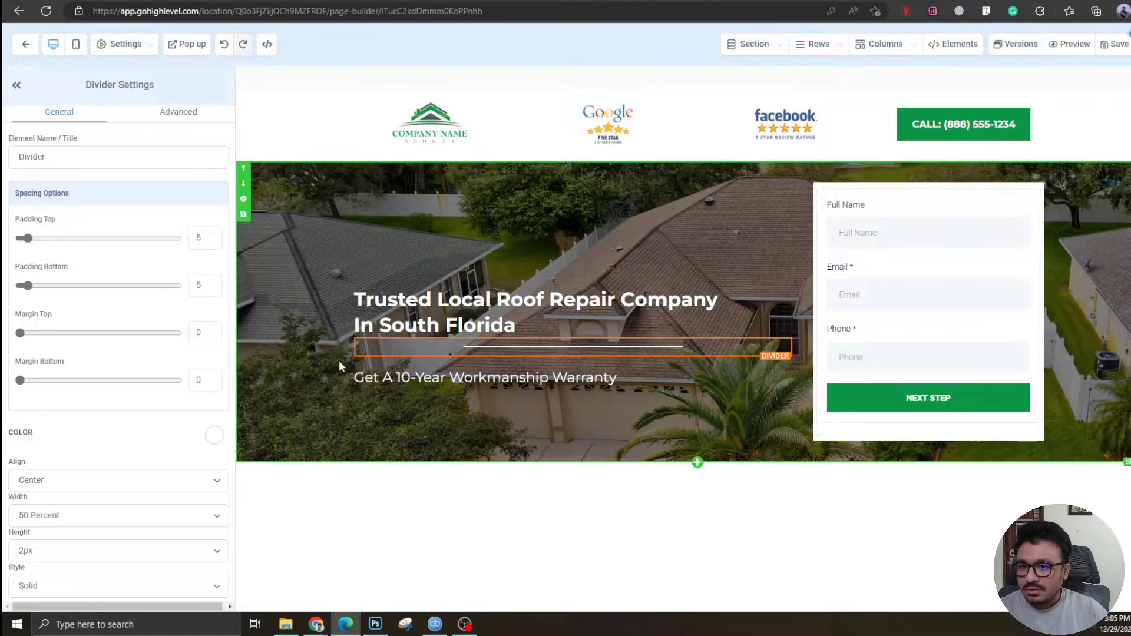
pyautogui.click(66, 481)
pyautogui.click(60, 500)
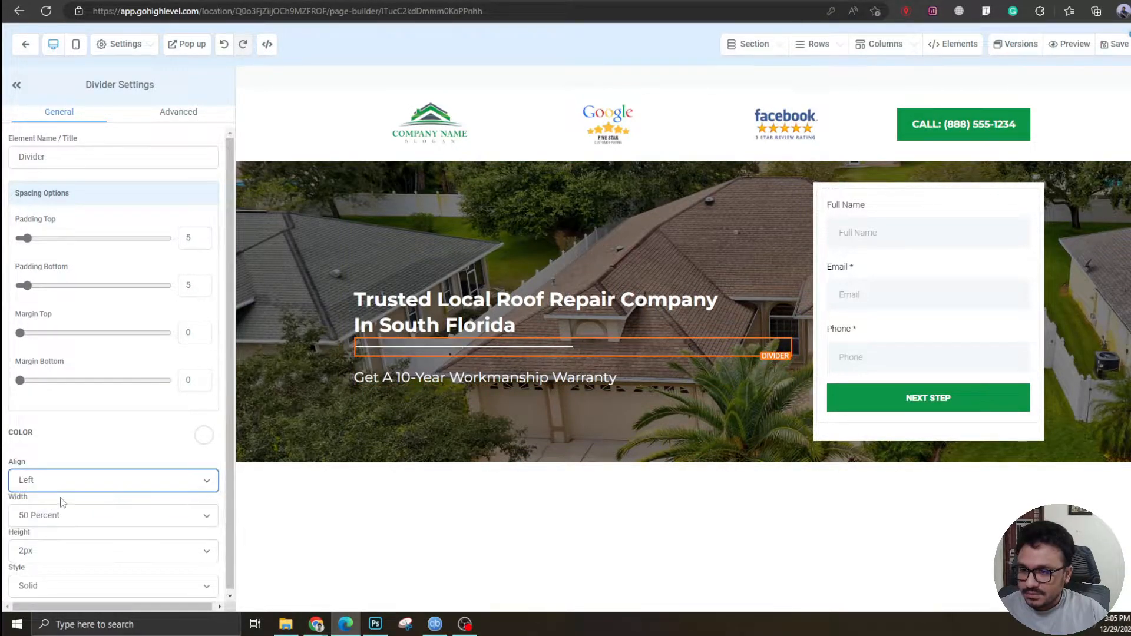
# Set the hero section's bottom and top padding to 40 each
pyautogui.click(329, 343)
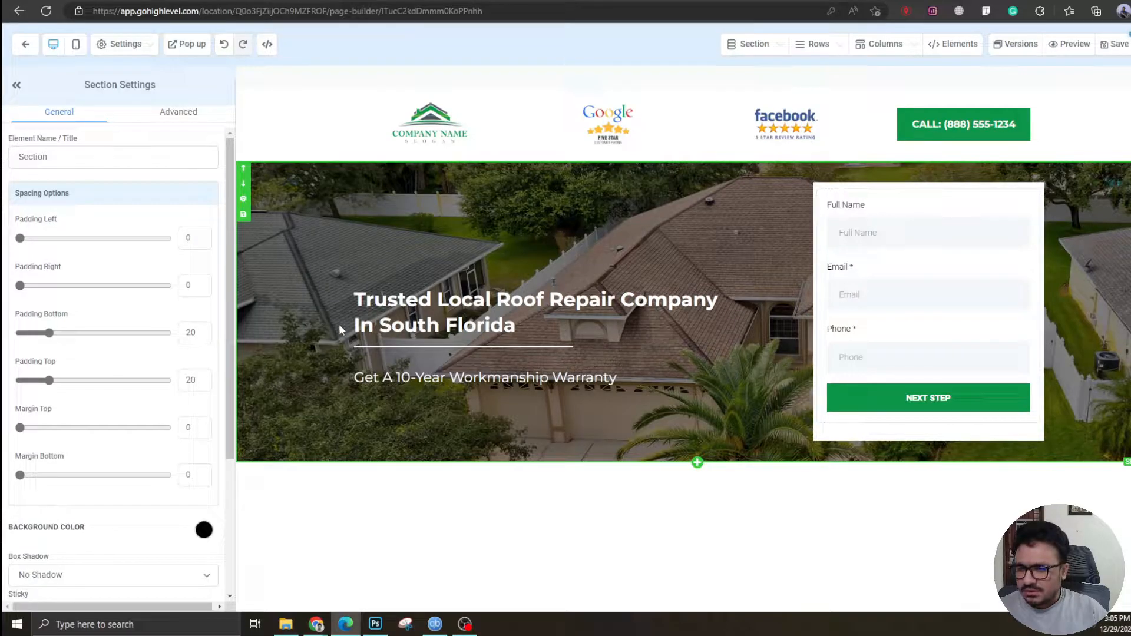
pyautogui.click(188, 332)
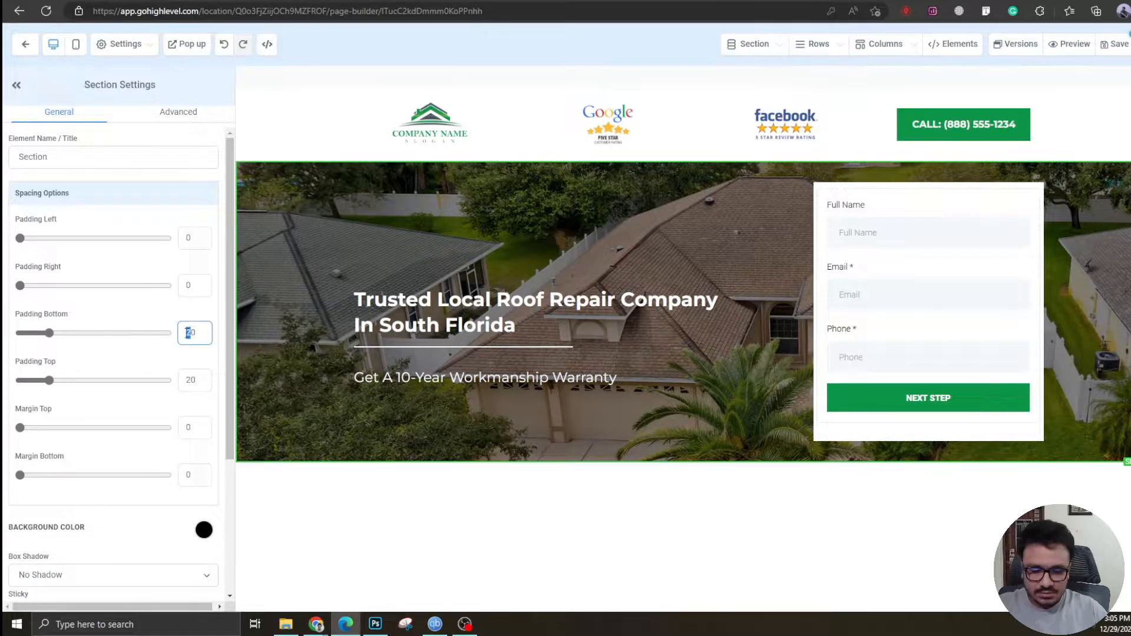
pyautogui.write('4')
pyautogui.moveTo(190, 380); pyautogui.dragTo(183, 374)
pyautogui.write('4')
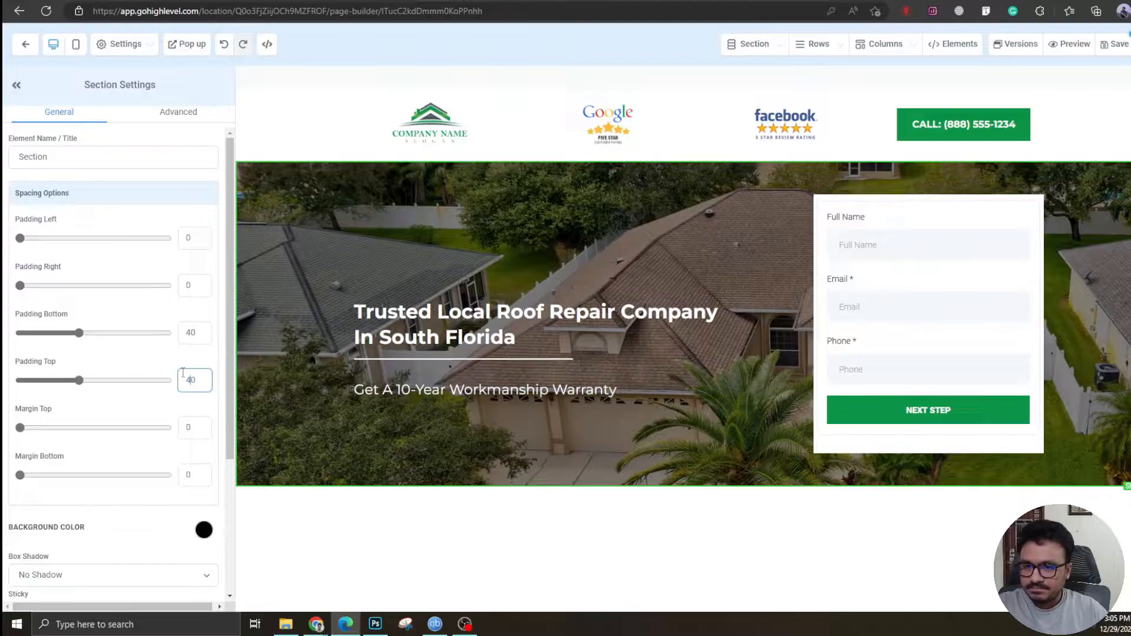
pyautogui.click(282, 281)
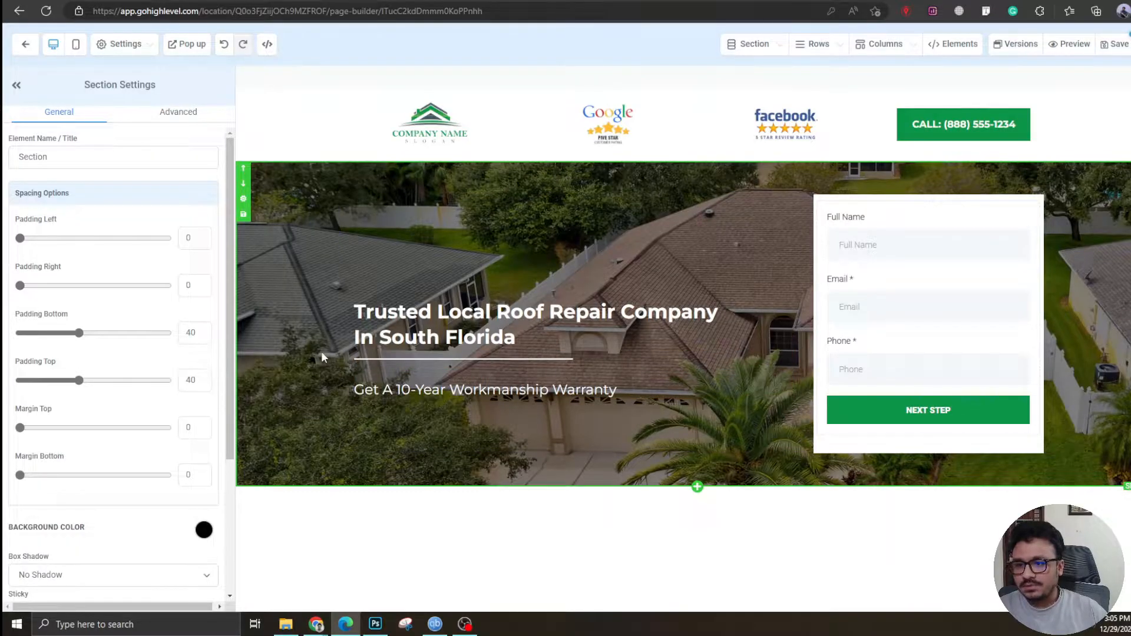
# Switch the page to mobile view and set the hero headline's mobile font size to 18
pyautogui.click(76, 44)
pyautogui.click(651, 298)
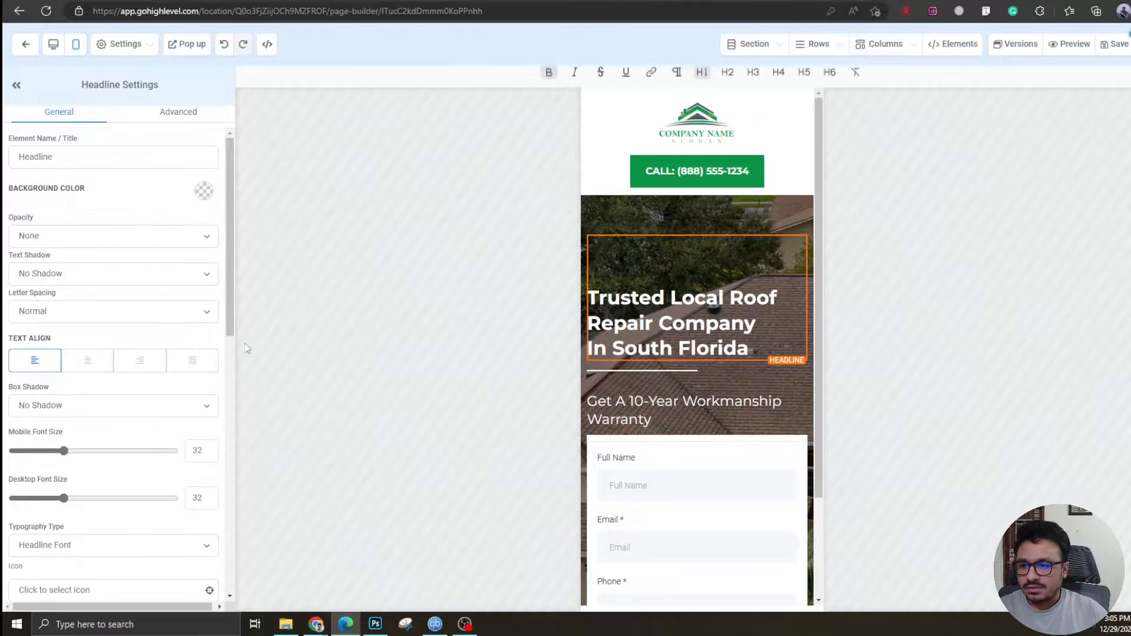
pyautogui.doubleClick(197, 451)
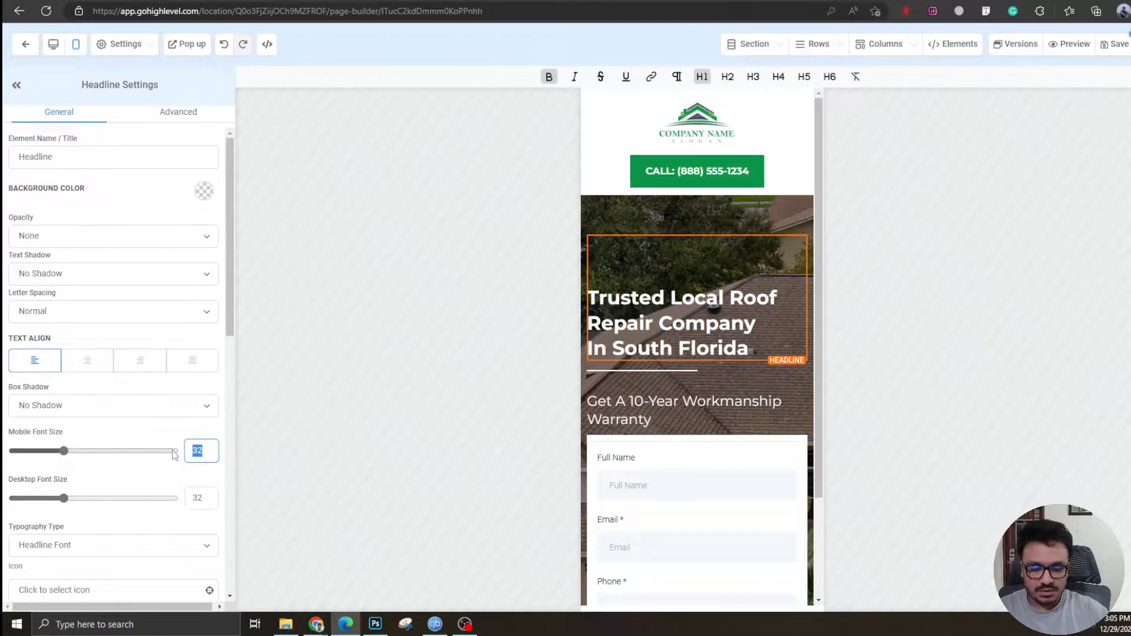
pyautogui.write('20')
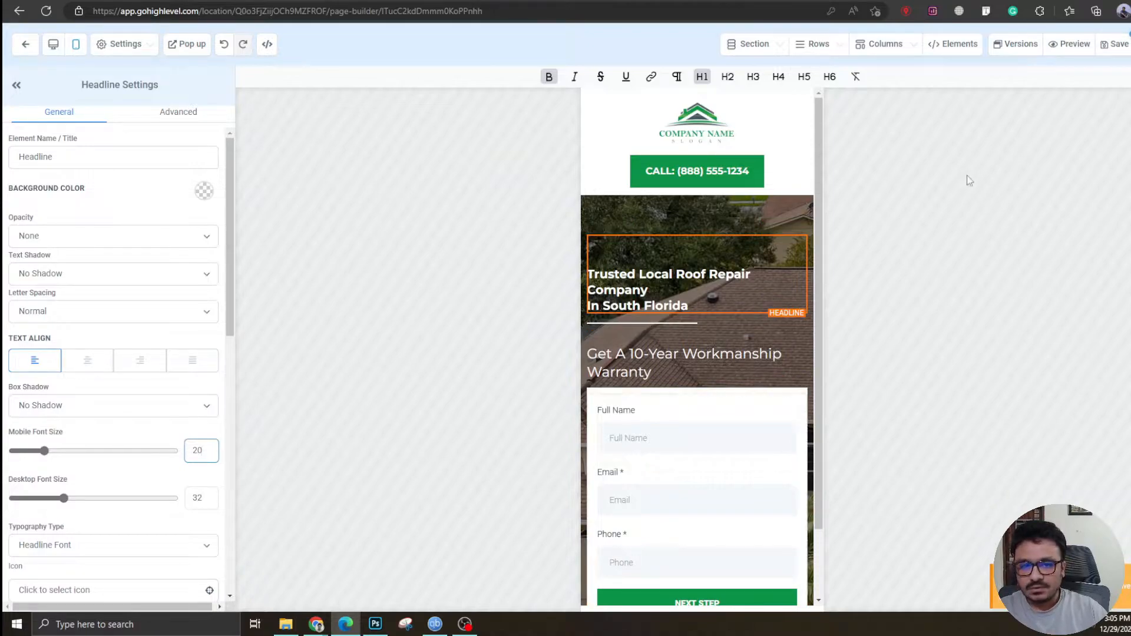
pyautogui.doubleClick(186, 453)
pyautogui.write('18')
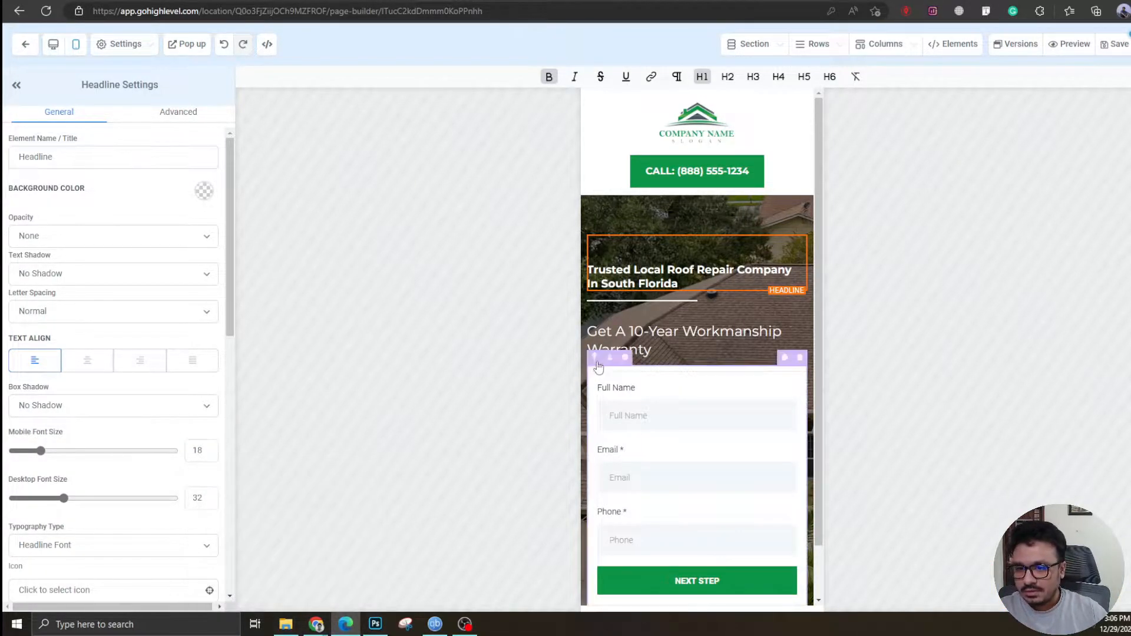
# Set the hero sub-headline's mobile font size to 16 and save the page
pyautogui.click(629, 332)
pyautogui.doubleClick(205, 452)
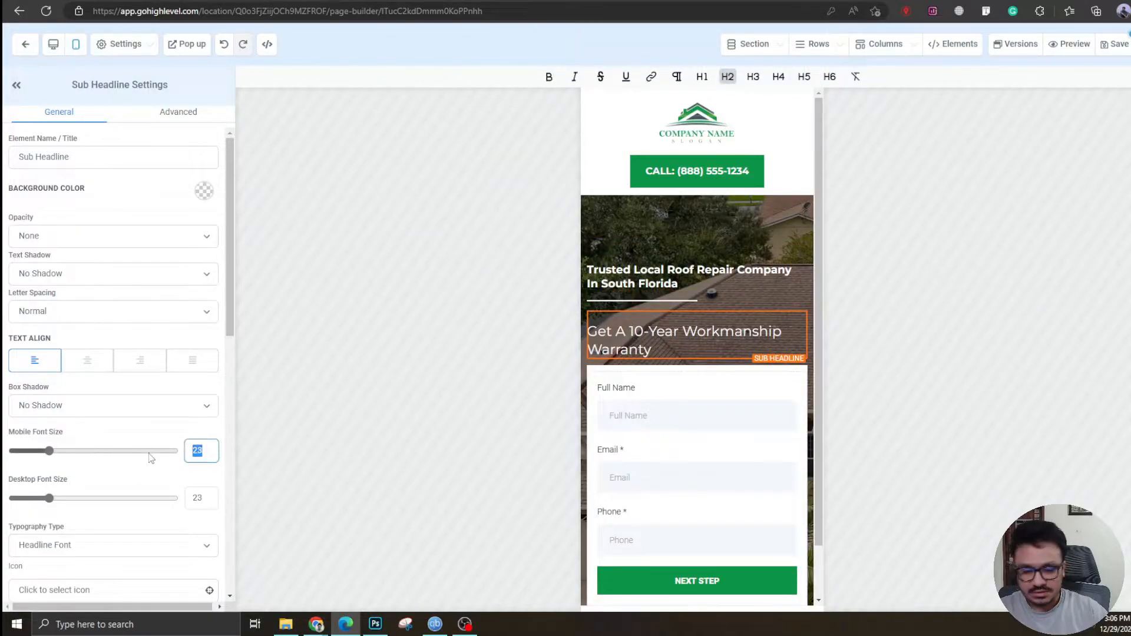
pyautogui.write('16')
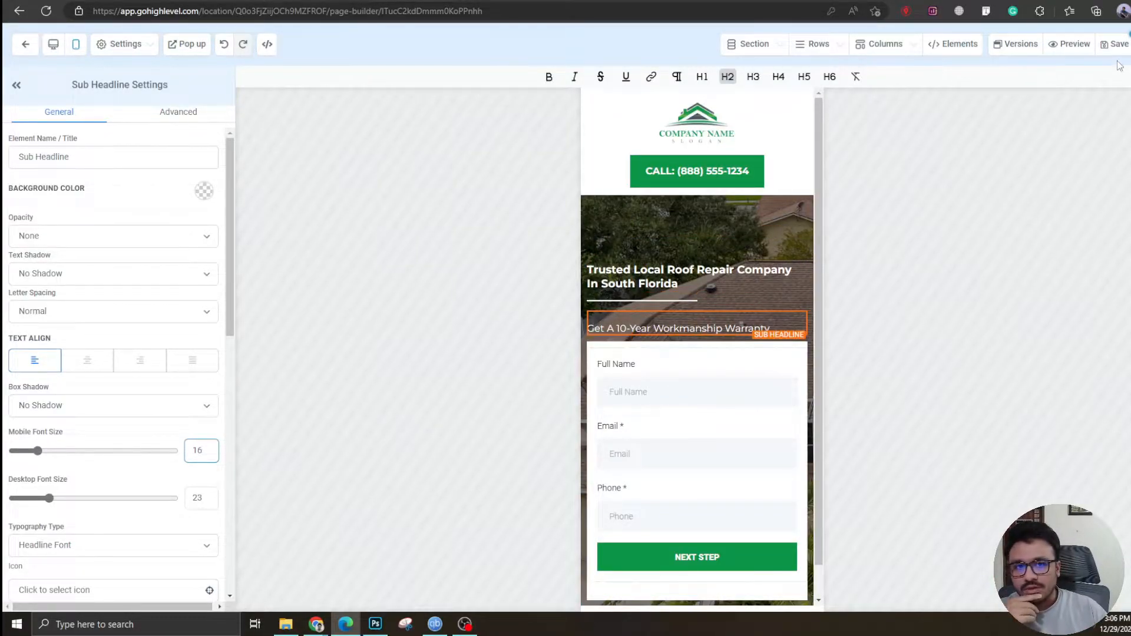
pyautogui.click(1117, 46)
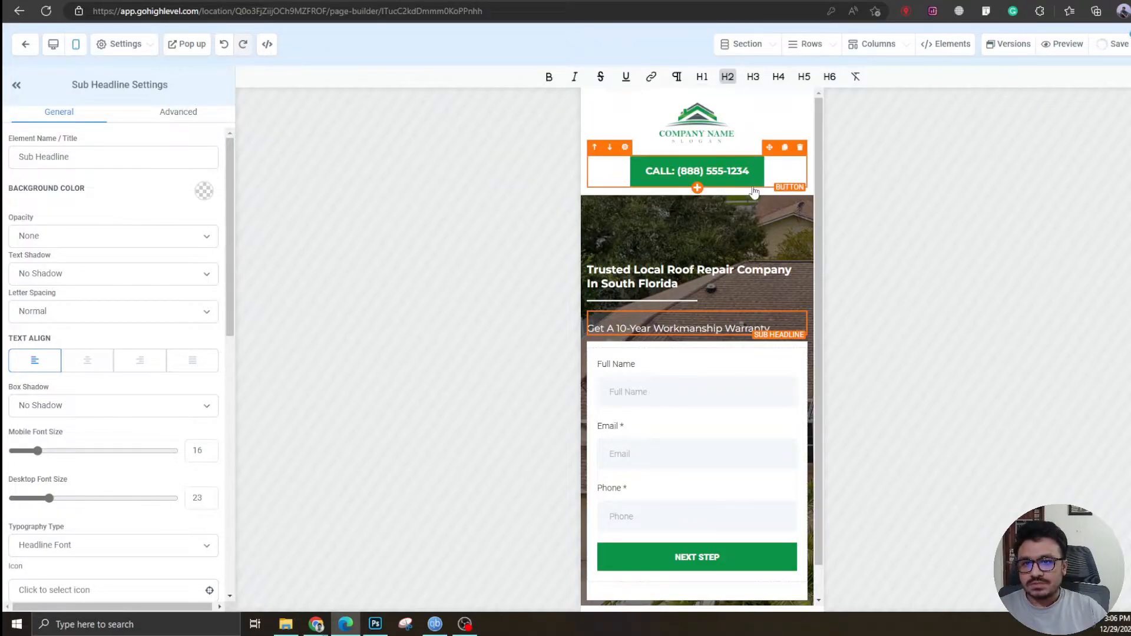
# In desktop view, add the sub-headline "Schedule Your Free Inspection by filling out the form below" under the form, sized 14 on mobile and 18 on desktop
pyautogui.click(54, 44)
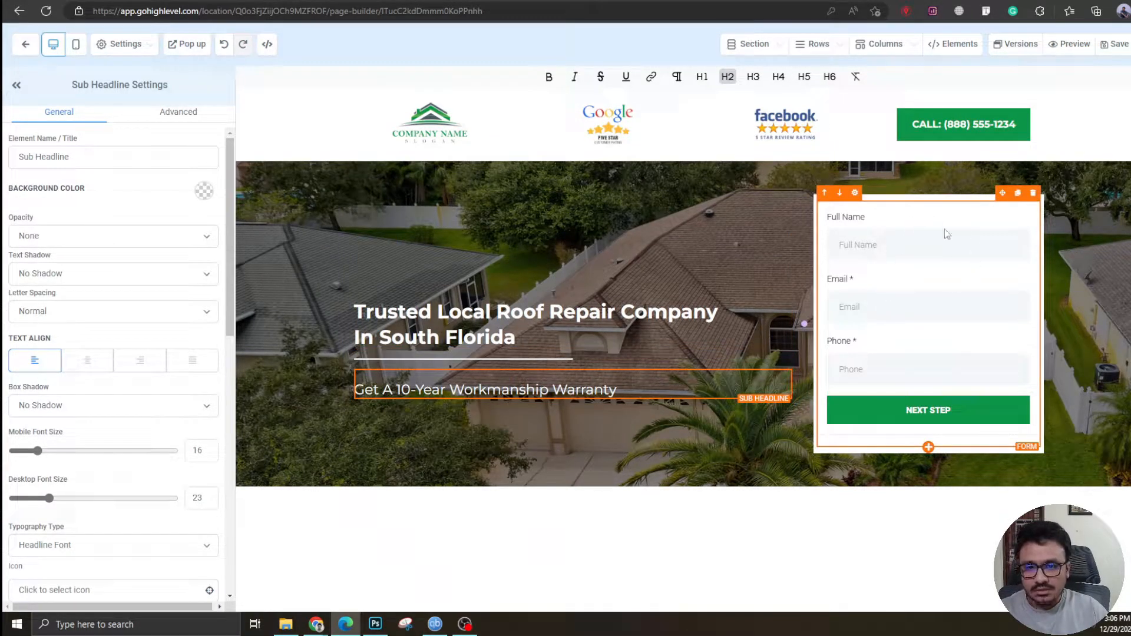
pyautogui.click(928, 447)
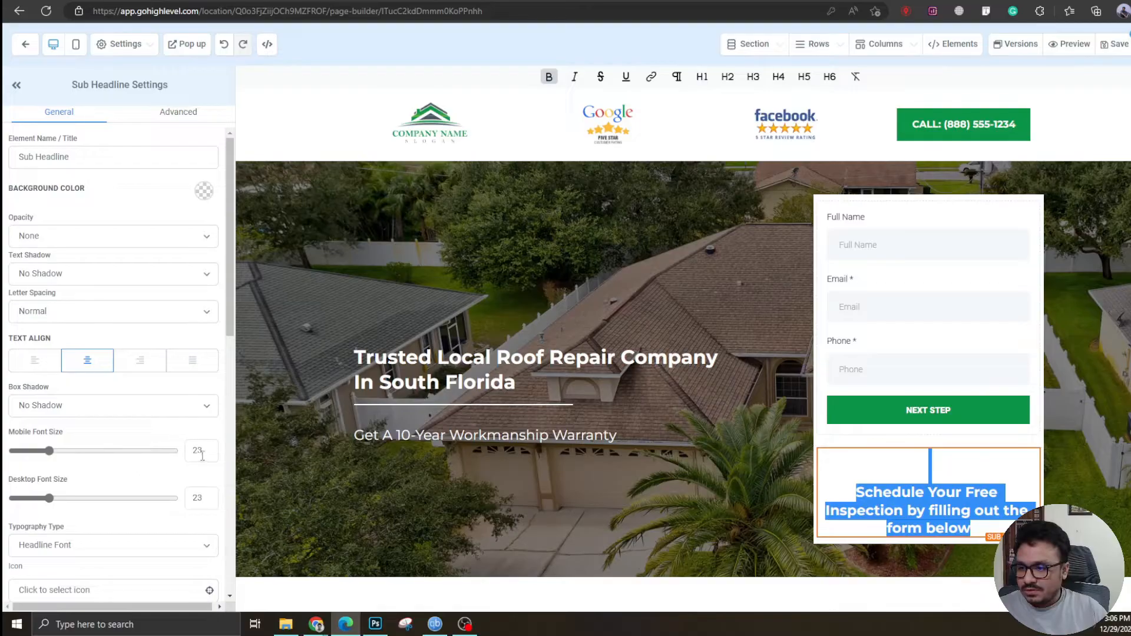
pyautogui.doubleClick(201, 451)
pyautogui.write('14')
pyautogui.doubleClick(199, 498)
pyautogui.write('18')
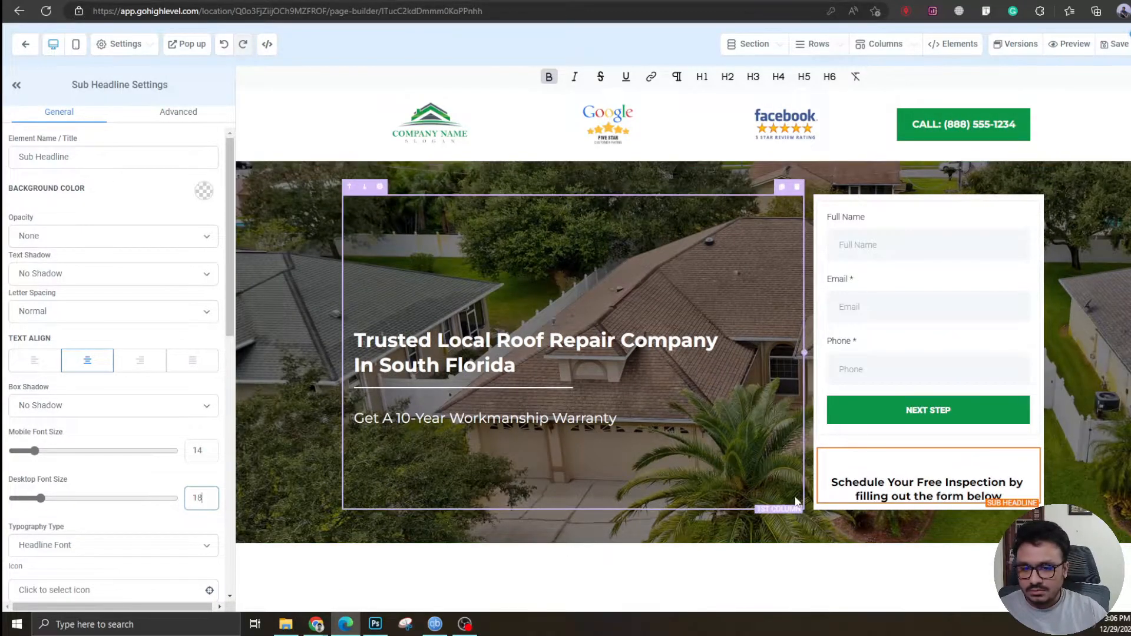
# Move the inspection sub-headline above the form fields and increase the top padding of the form's column
pyautogui.moveTo(1003, 440); pyautogui.dragTo(970, 249)
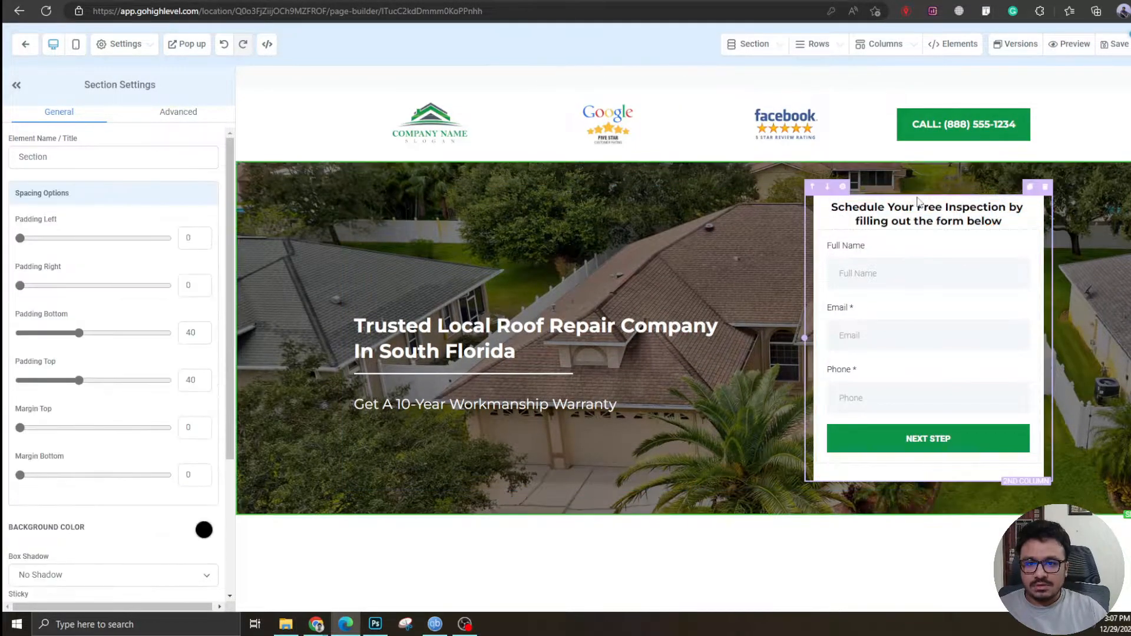
pyautogui.click(918, 202)
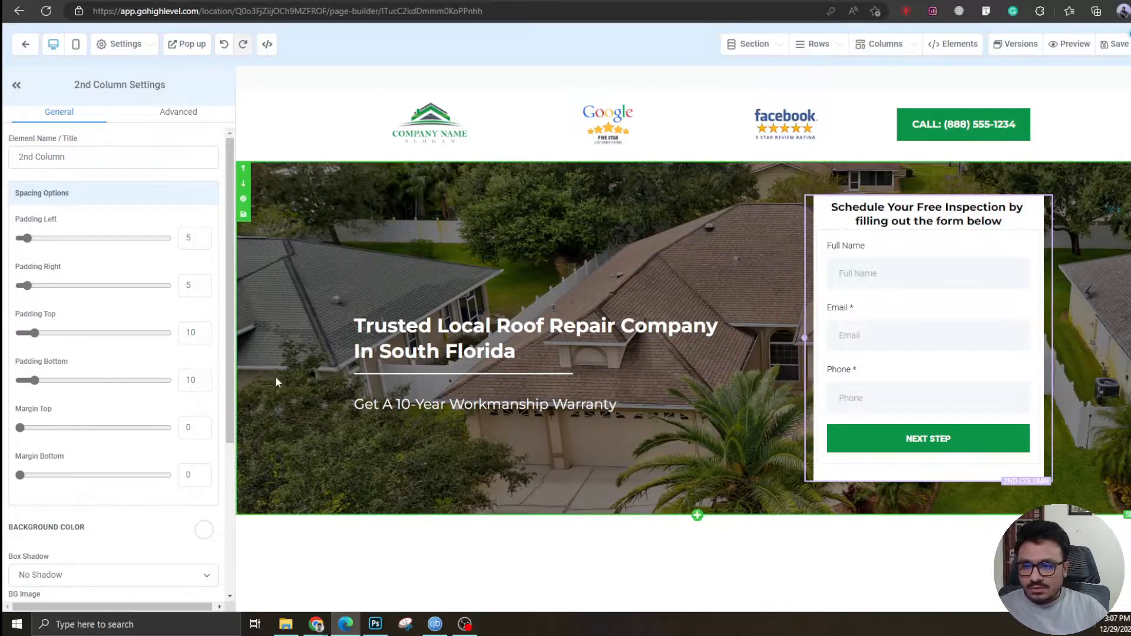
pyautogui.moveTo(36, 334); pyautogui.dragTo(54, 334)
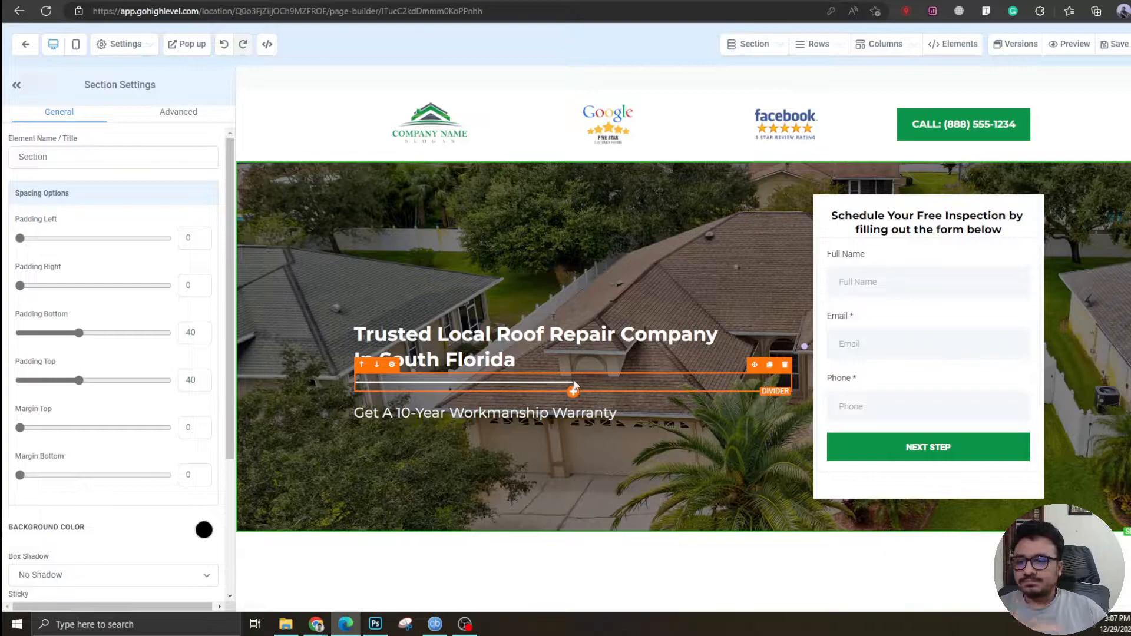
# Add a new blank section directly below the hero section
pyautogui.scroll(-1, 566, 336)
pyautogui.scroll(1, 569, 329)
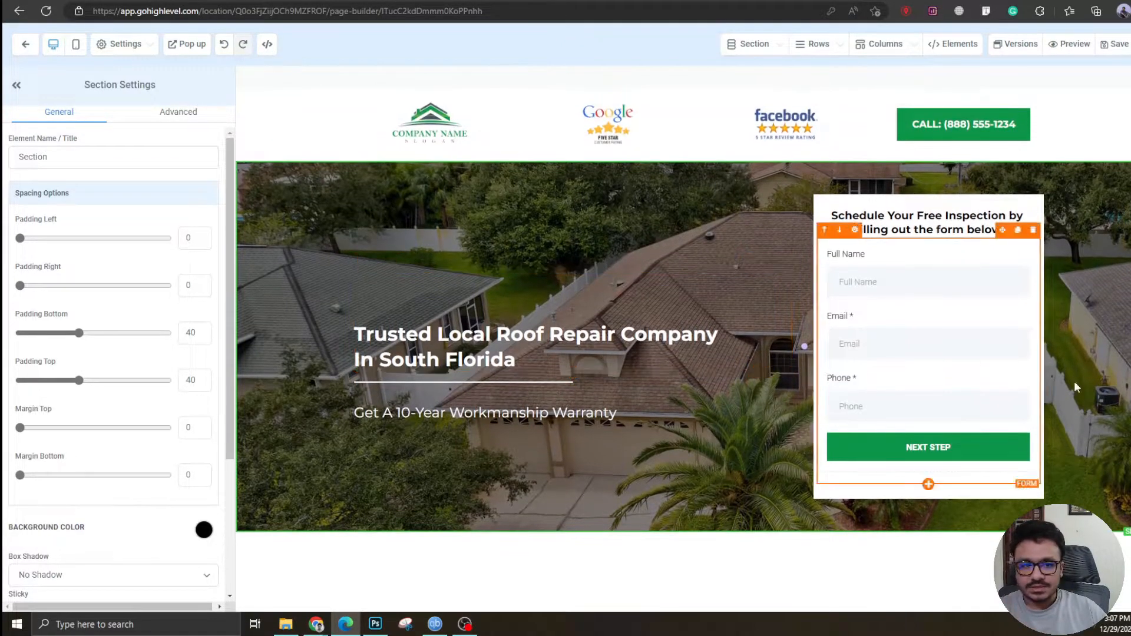
pyautogui.scroll(-1, 636, 434)
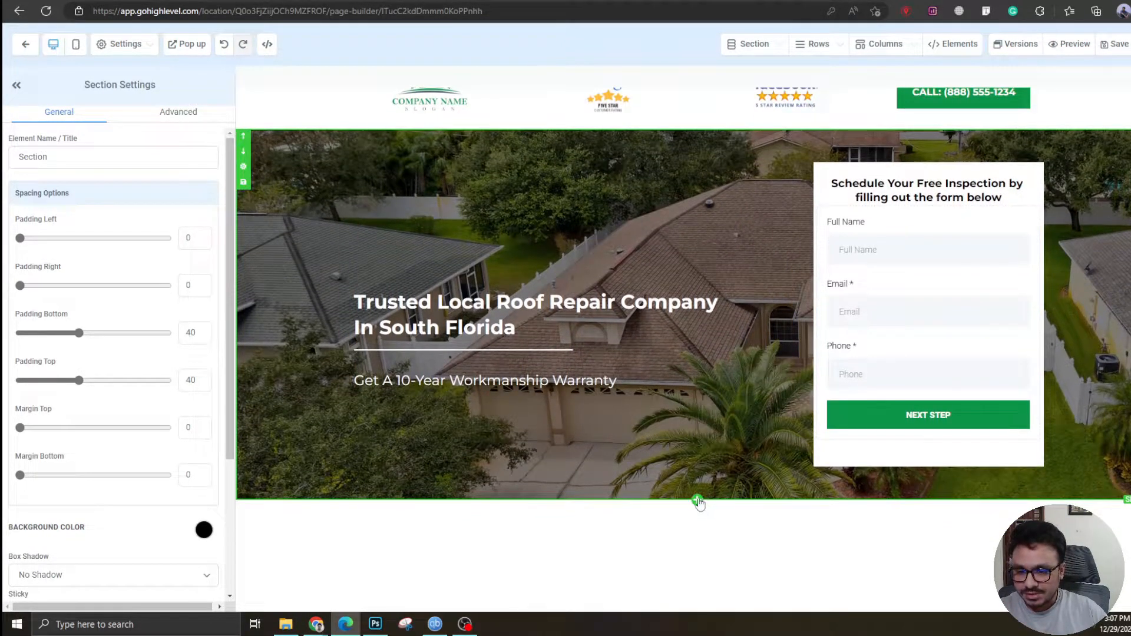
pyautogui.click(697, 501)
pyautogui.click(950, 110)
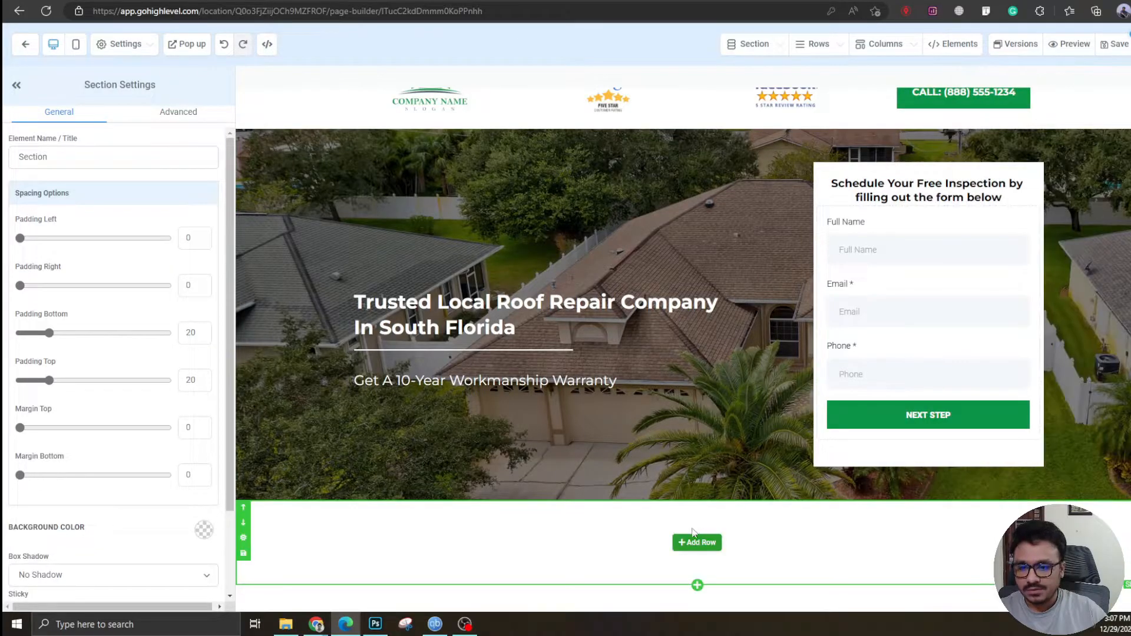
# Add a three-column row to the new section below the hero and place an image element in its first column
pyautogui.click(695, 540)
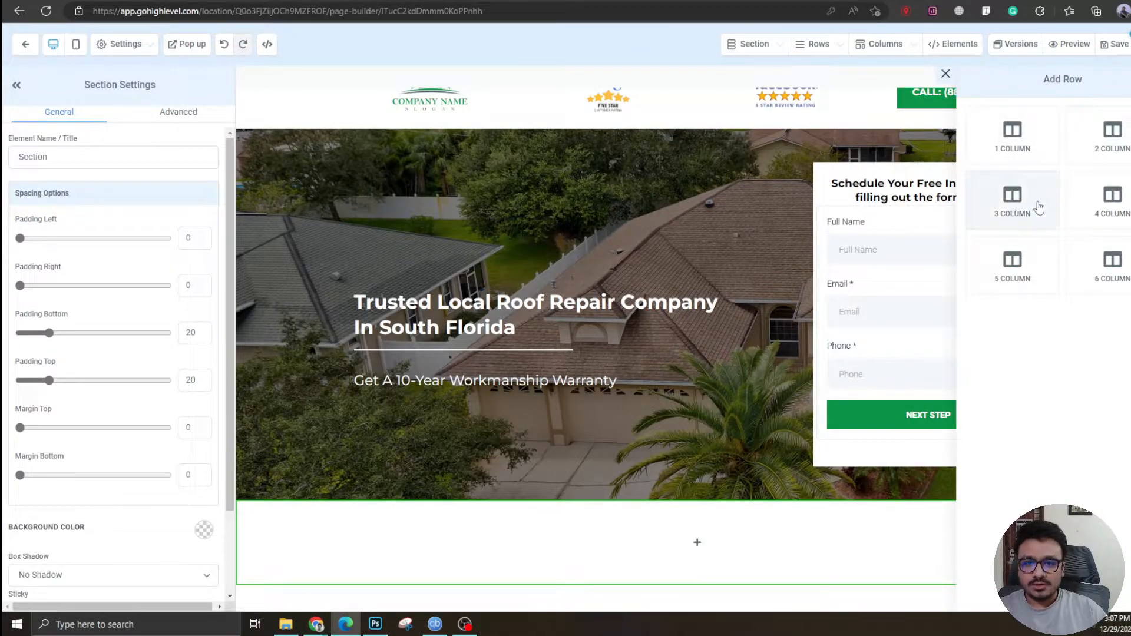
pyautogui.click(1039, 207)
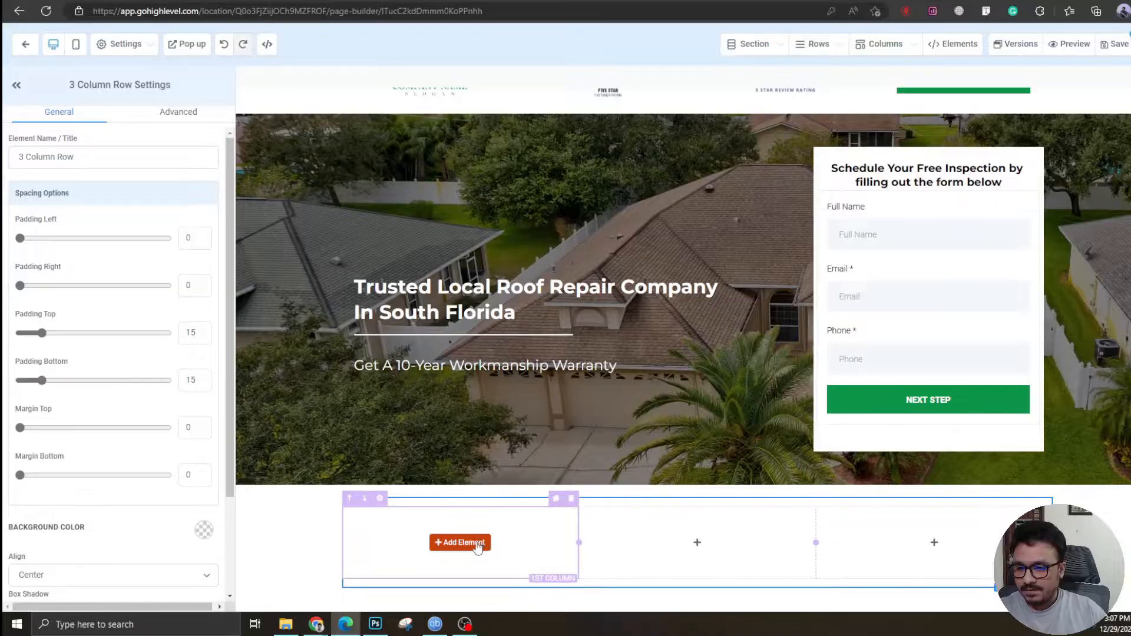
pyautogui.click(471, 545)
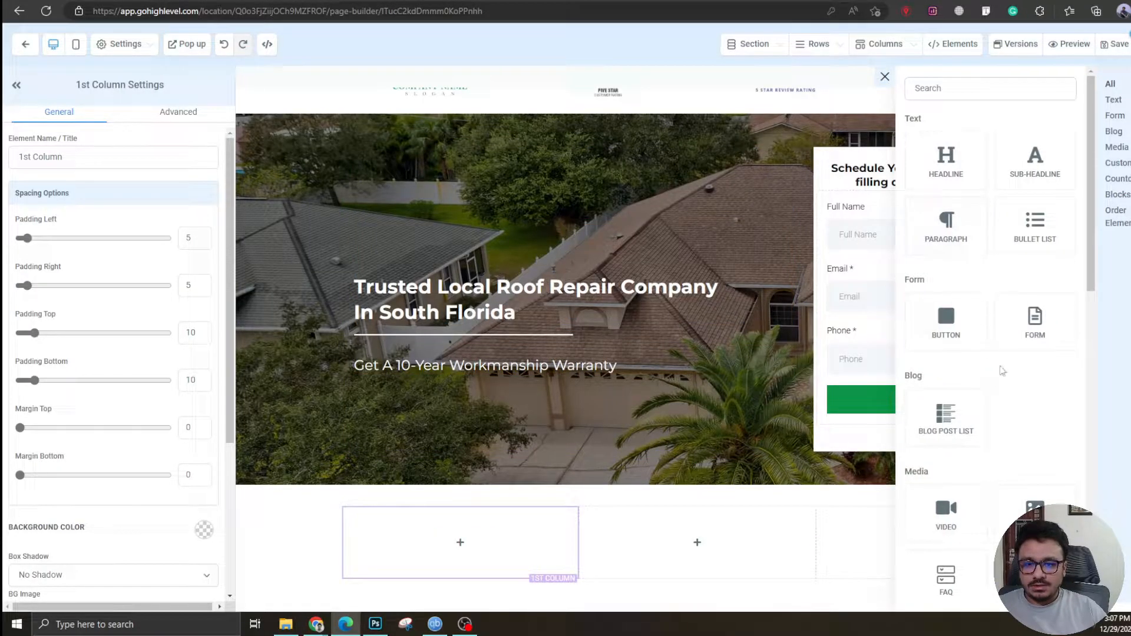
pyautogui.click(1011, 496)
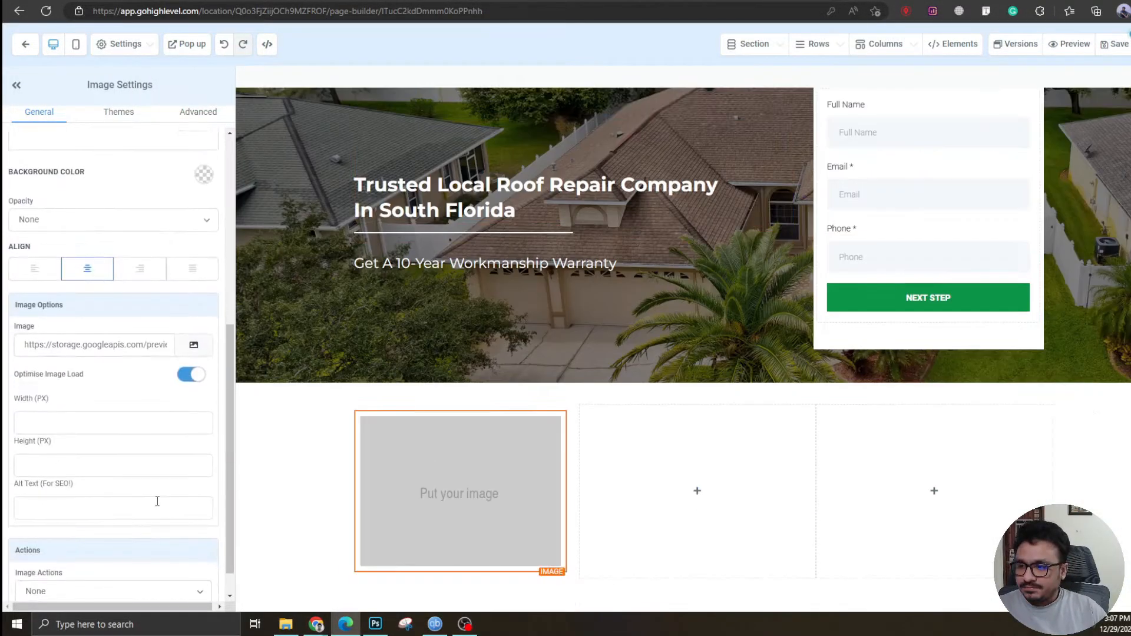
# Upload the BBB Accredited Business badge from the Landing Page Assets folder and use it for the first column's image
pyautogui.click(194, 345)
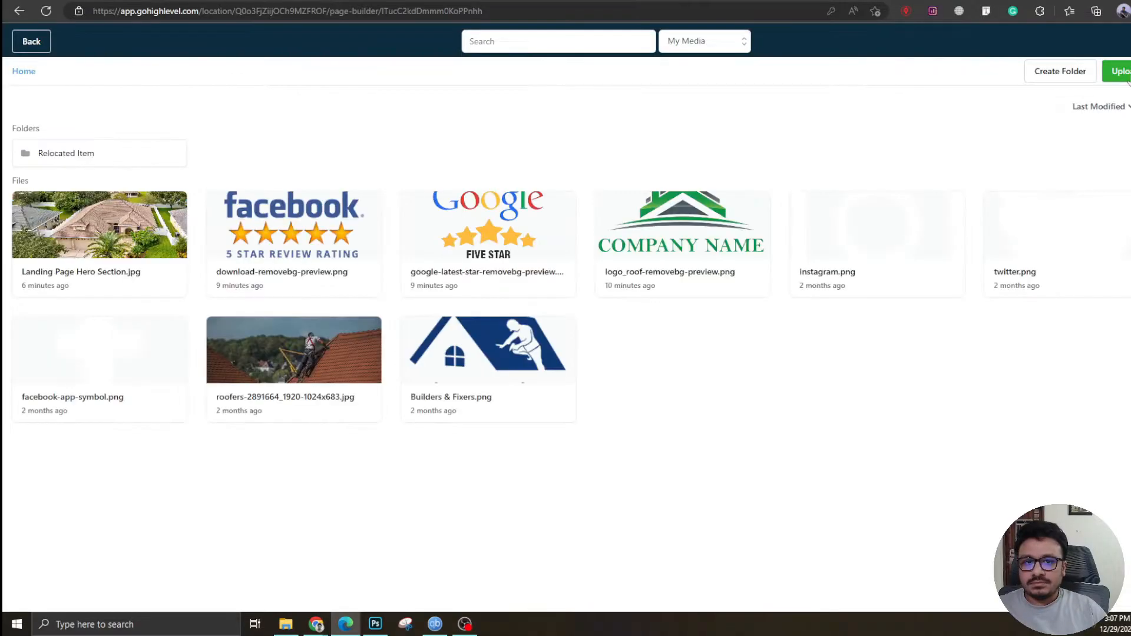
pyautogui.click(1120, 71)
pyautogui.doubleClick(203, 100)
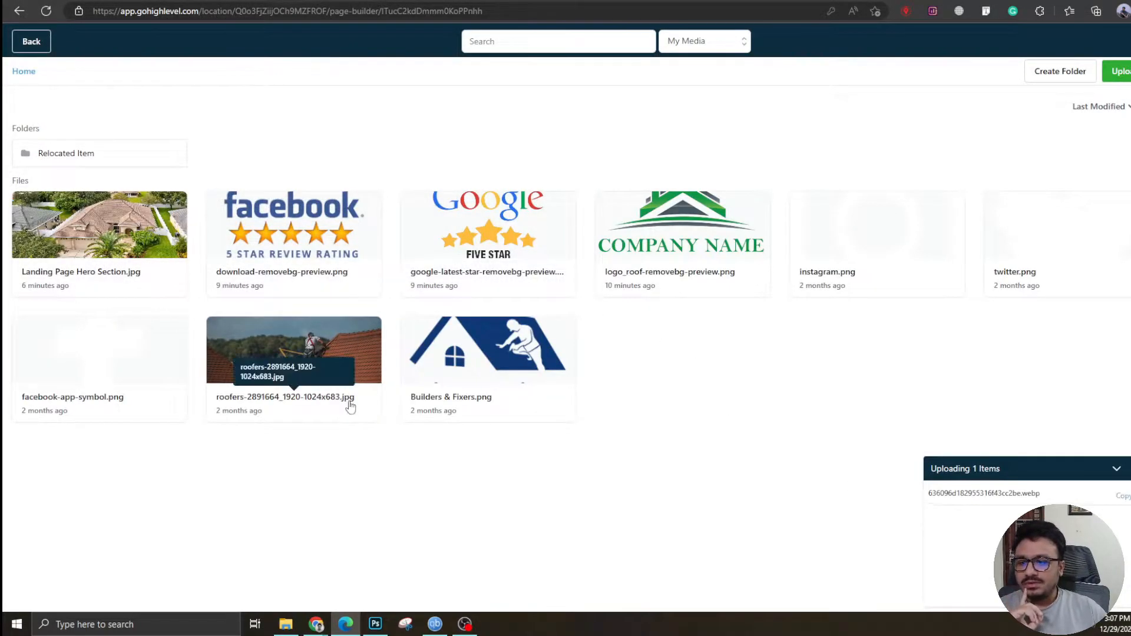
pyautogui.click(90, 235)
pyautogui.click(90, 235)
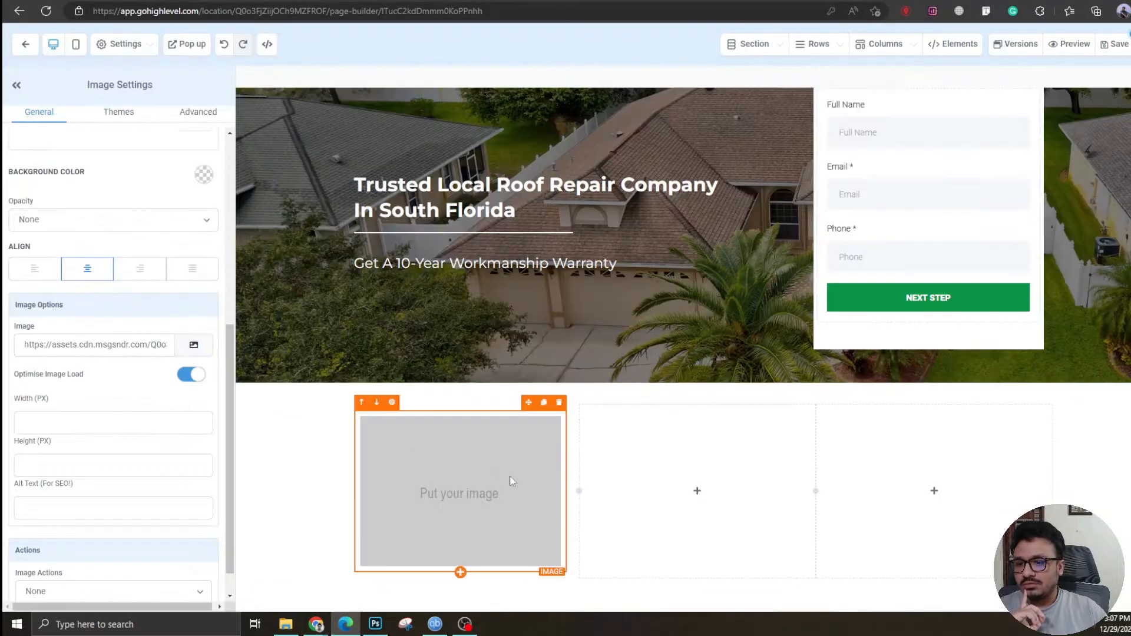
pyautogui.click(302, 530)
# Duplicate the BBB image into the second column and replace the copy with the uploaded Angi 2020 award badge
pyautogui.click(544, 507)
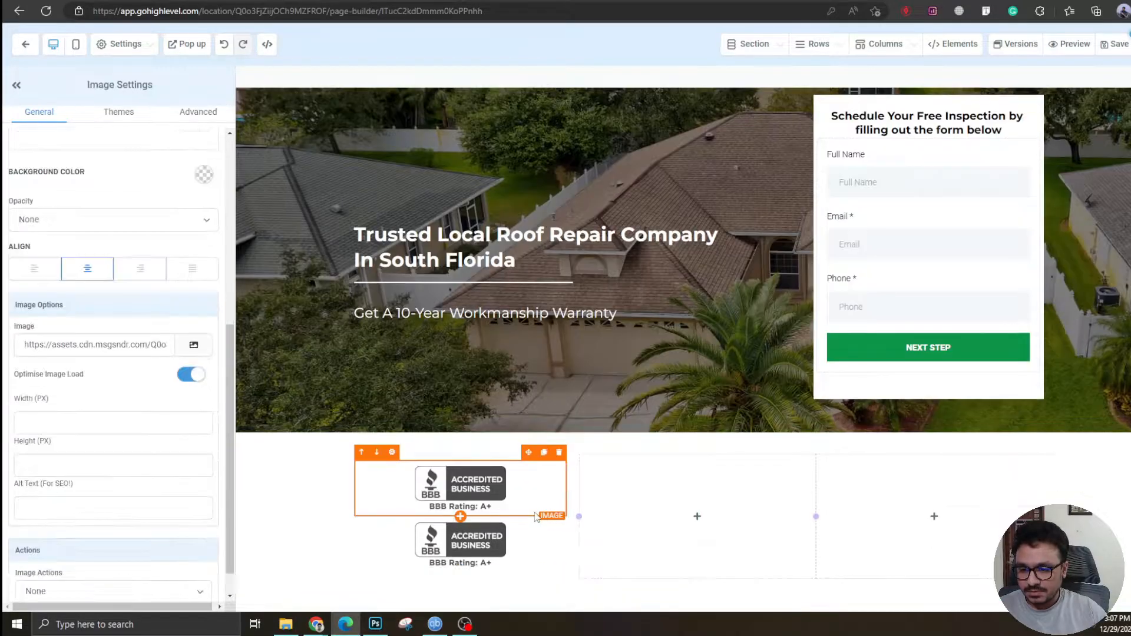
pyautogui.moveTo(528, 458); pyautogui.dragTo(708, 468)
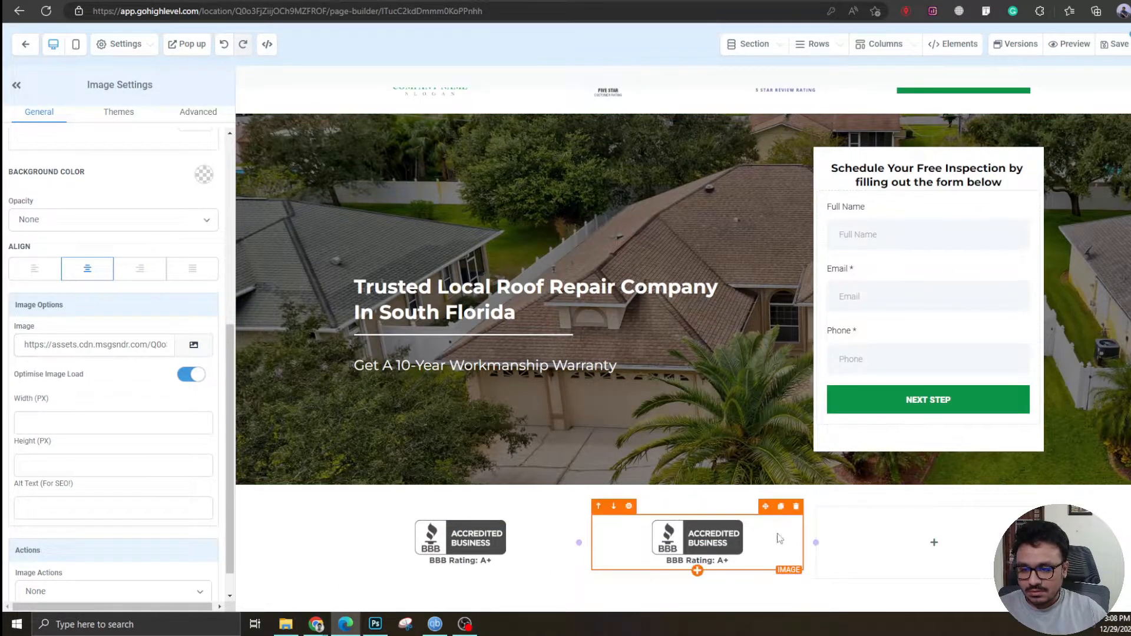
pyautogui.scroll(-1, 73, 521)
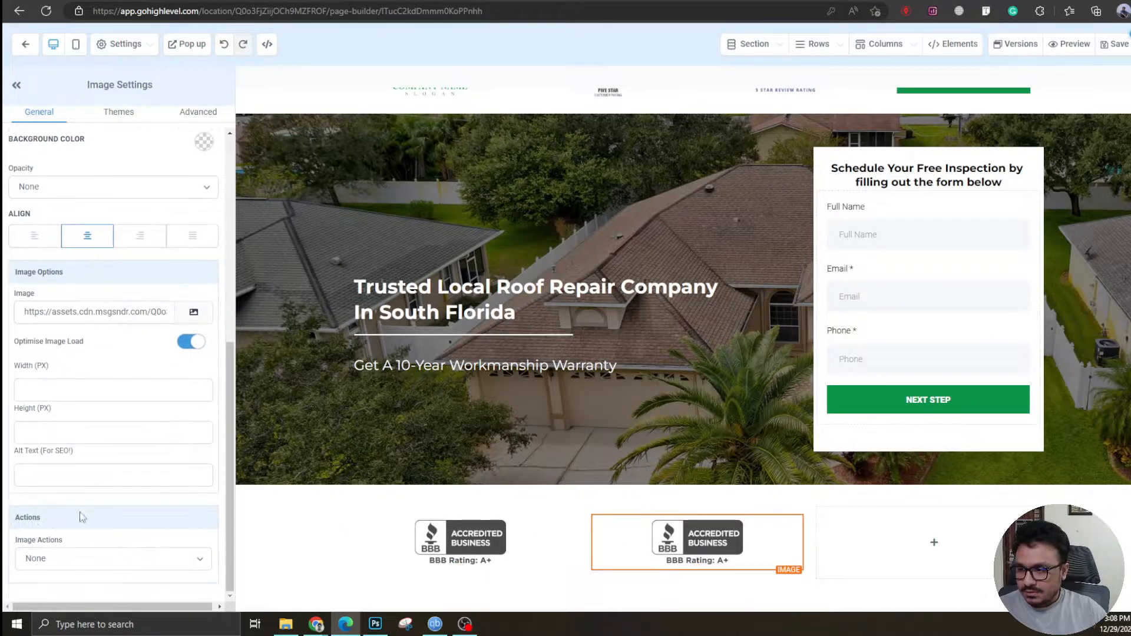
pyautogui.click(193, 313)
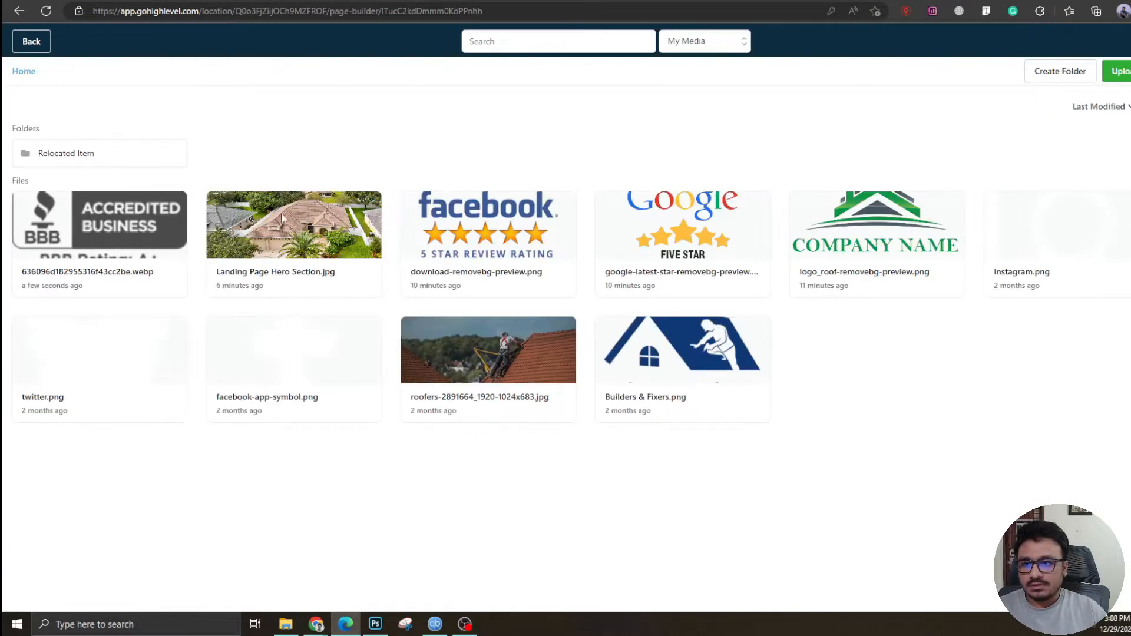
pyautogui.click(1120, 71)
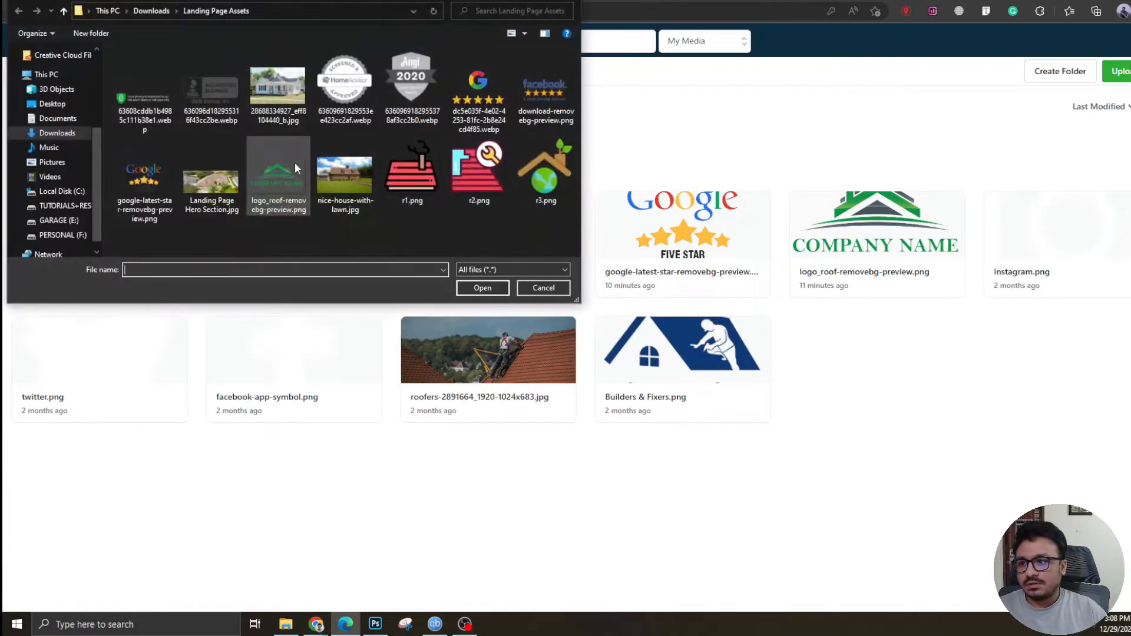
pyautogui.doubleClick(406, 102)
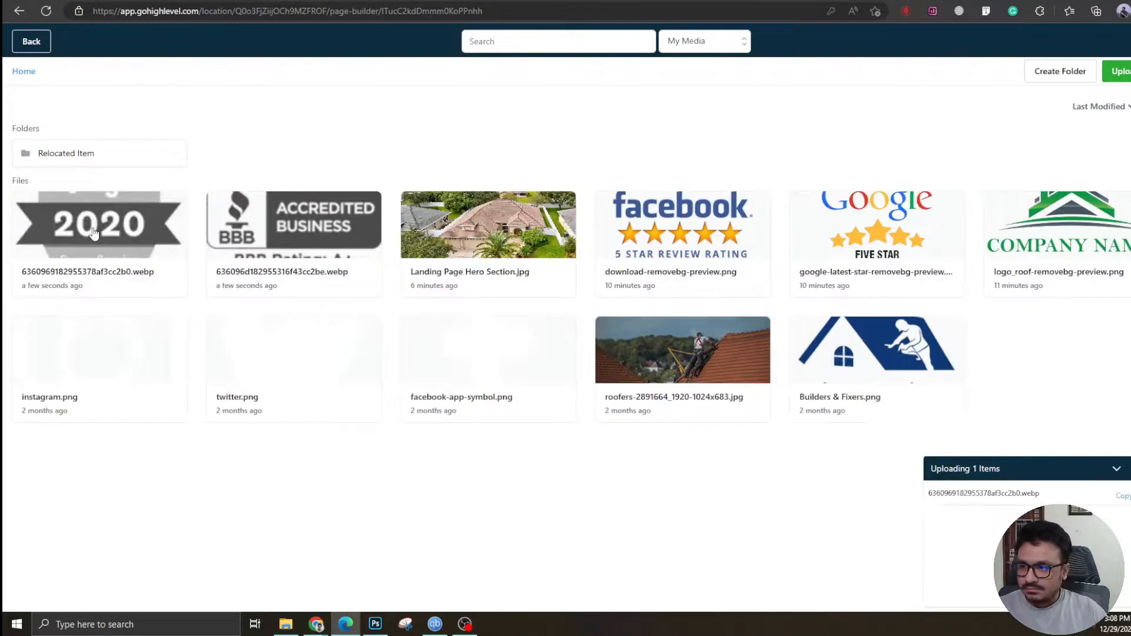
pyautogui.click(102, 233)
# Duplicate the Angi image into the third column and replace the copy with the uploaded HomeAdvisor Screened & Approved badge
pyautogui.scroll(-1, 772, 471)
pyautogui.click(780, 463)
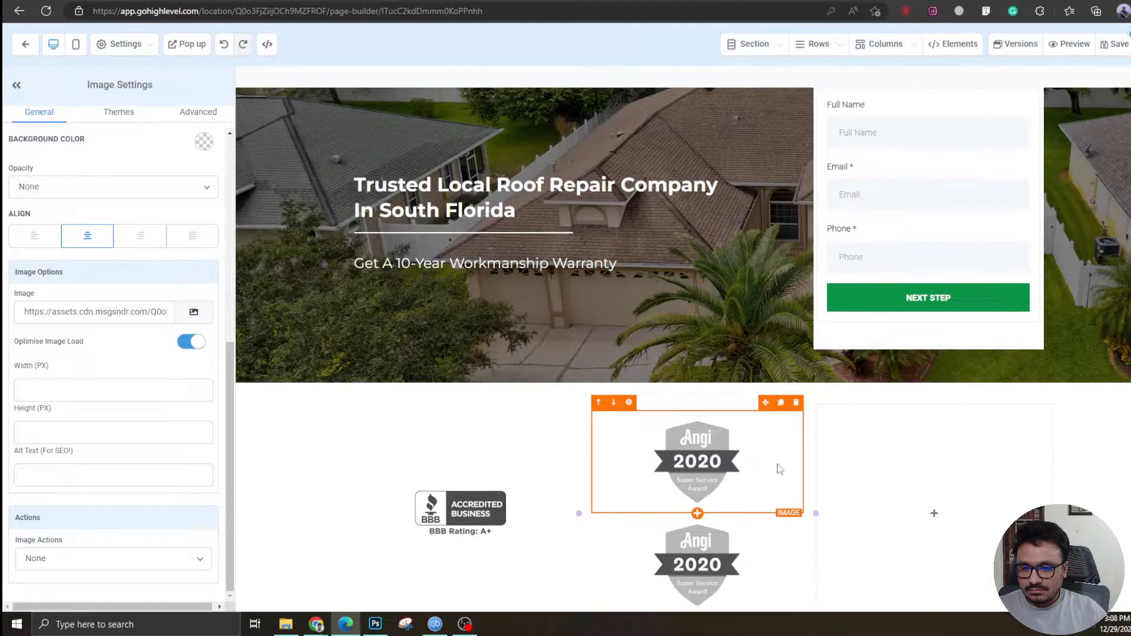
pyautogui.moveTo(768, 403); pyautogui.dragTo(937, 466)
pyautogui.click(194, 312)
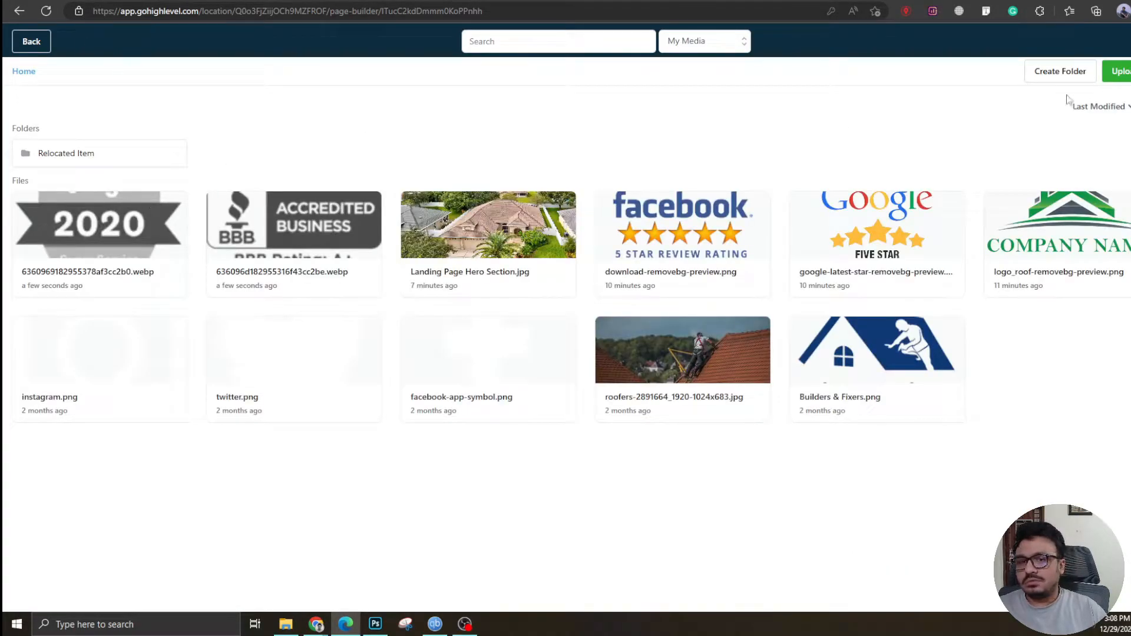
pyautogui.click(1126, 79)
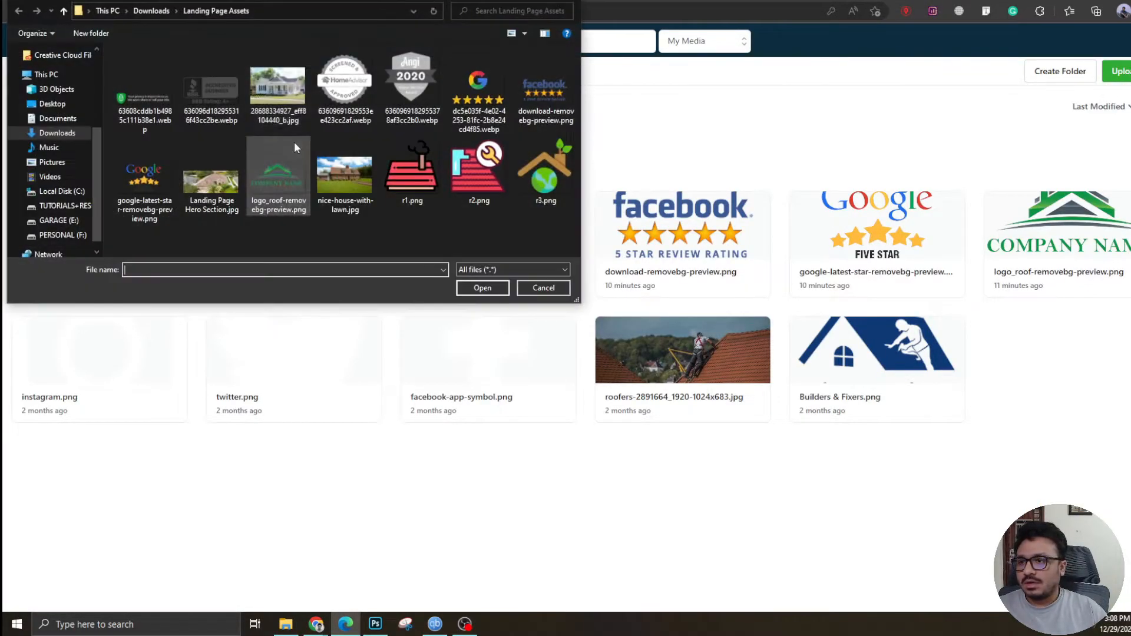
pyautogui.doubleClick(346, 89)
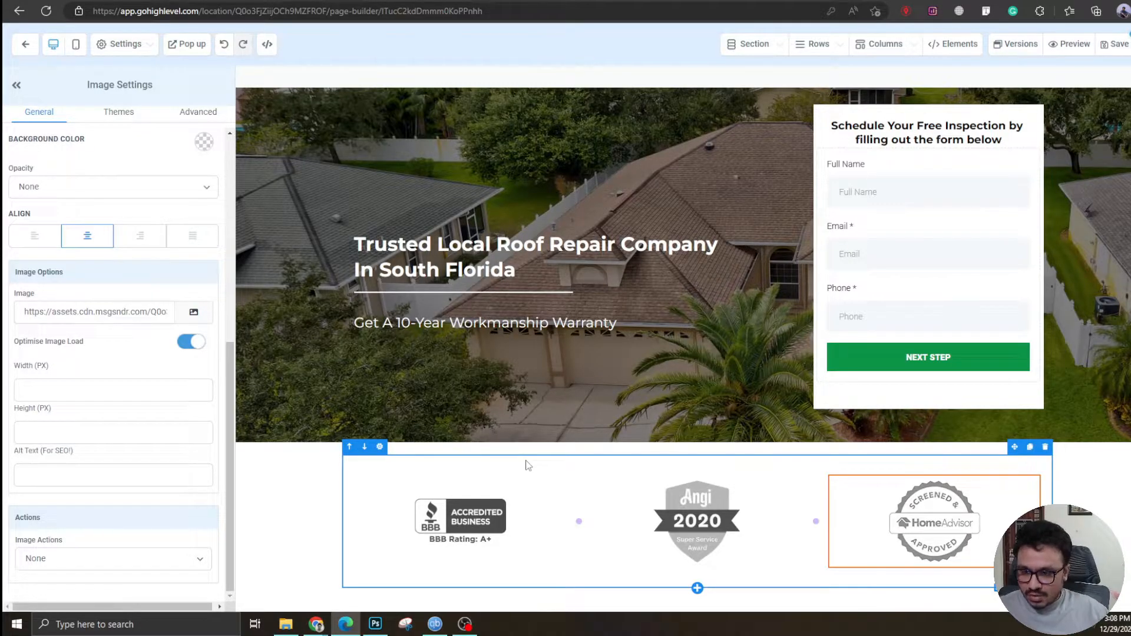
# Narrow the badge row's width and set the badge section's top and bottom padding to 8
pyautogui.click(528, 466)
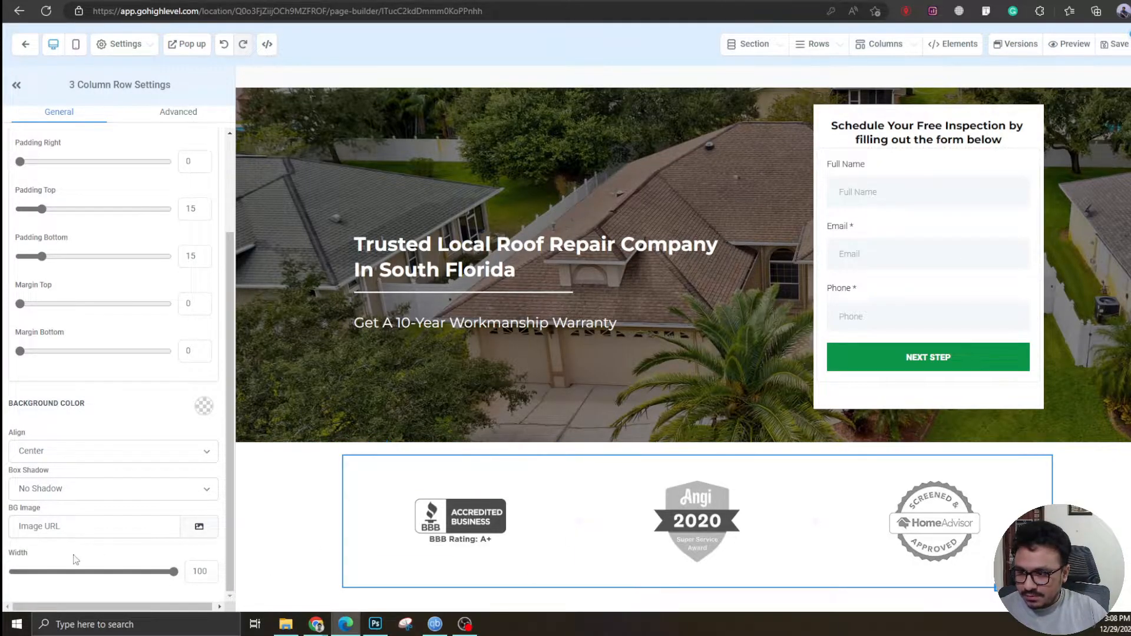
pyautogui.moveTo(175, 579); pyautogui.dragTo(105, 579)
pyautogui.click(345, 545)
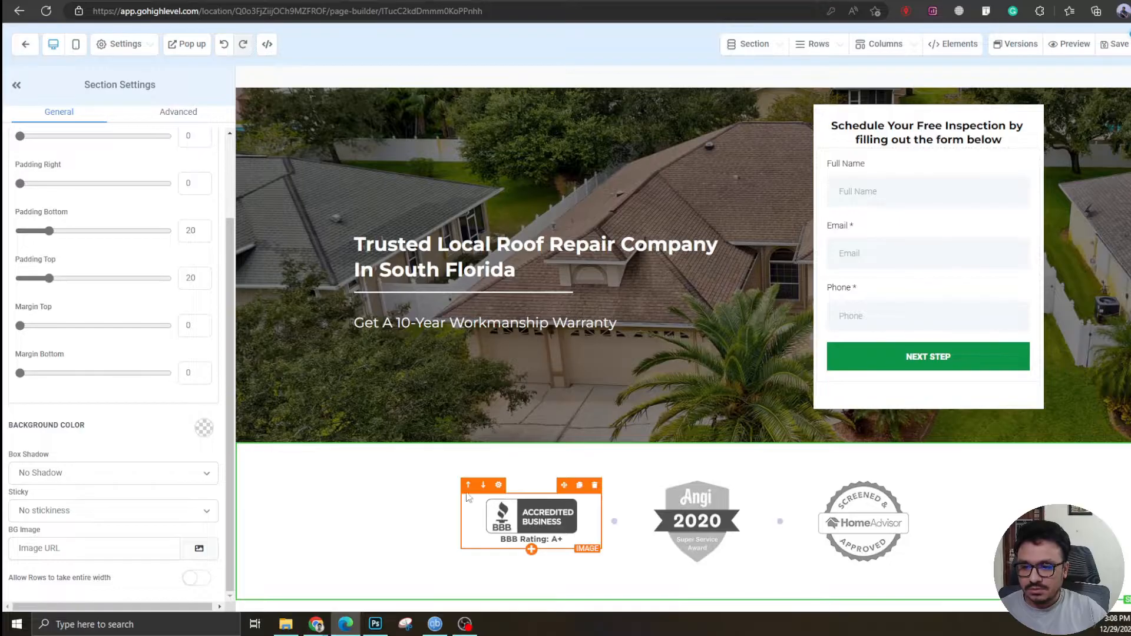
pyautogui.scroll(2, 196, 395)
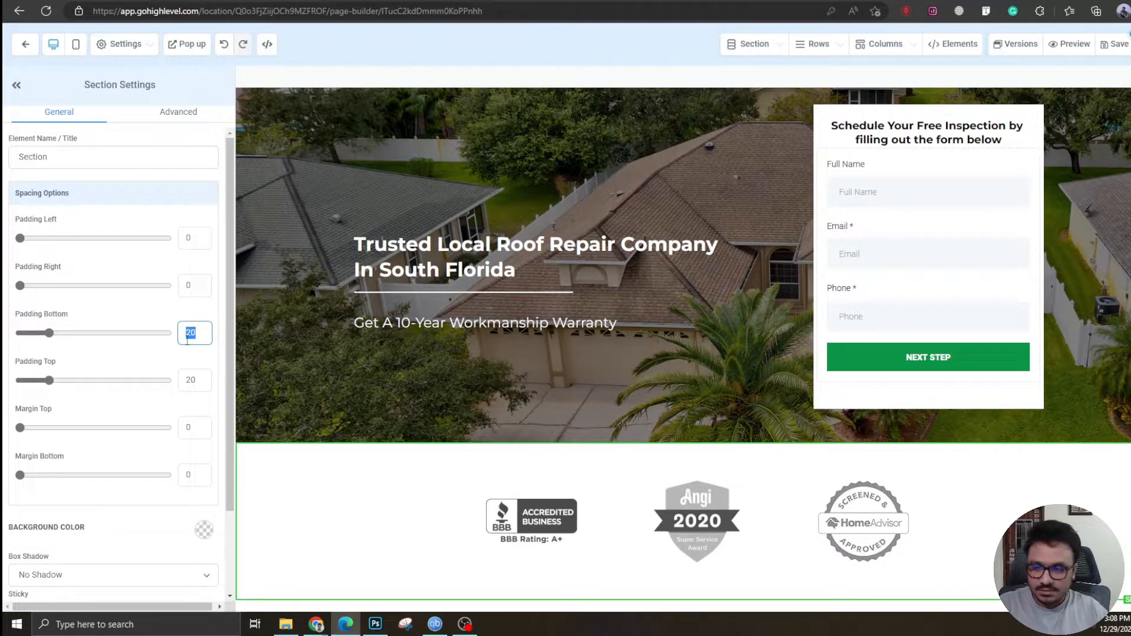
pyautogui.write('88')
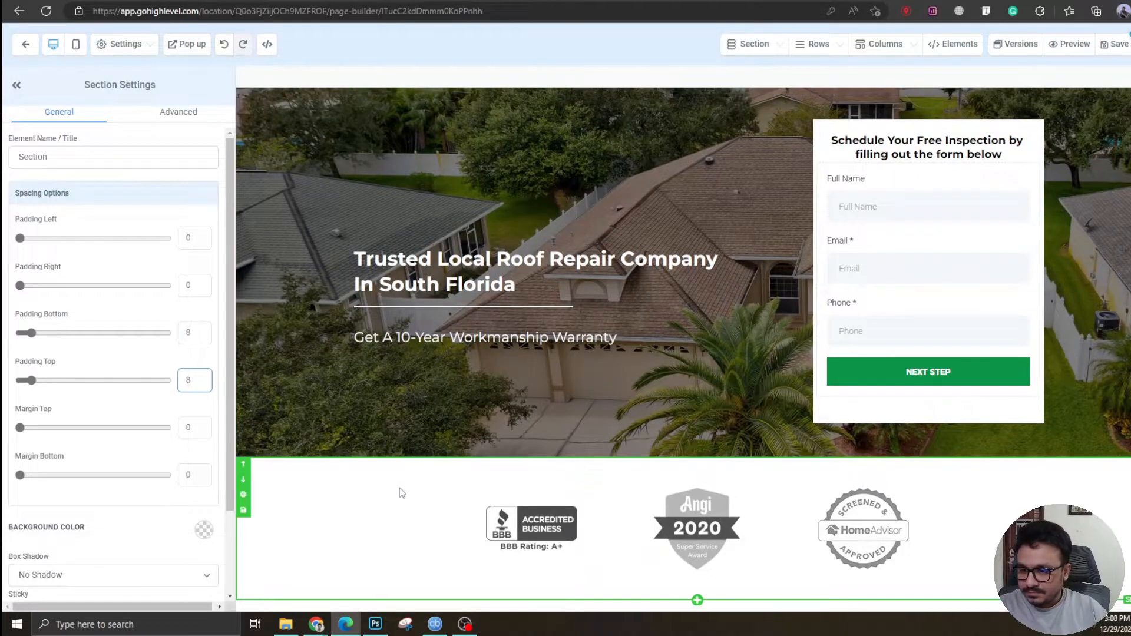
# Set the badge row's top and bottom padding to 8 and its first column's top and bottom padding to 0
pyautogui.click(691, 473)
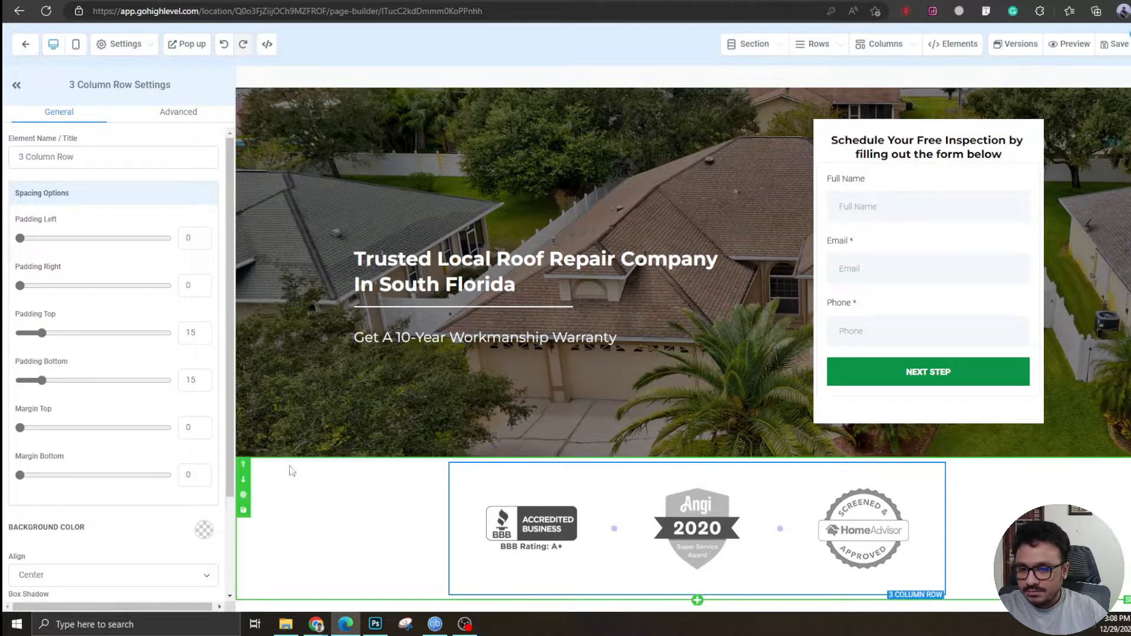
pyautogui.write('8')
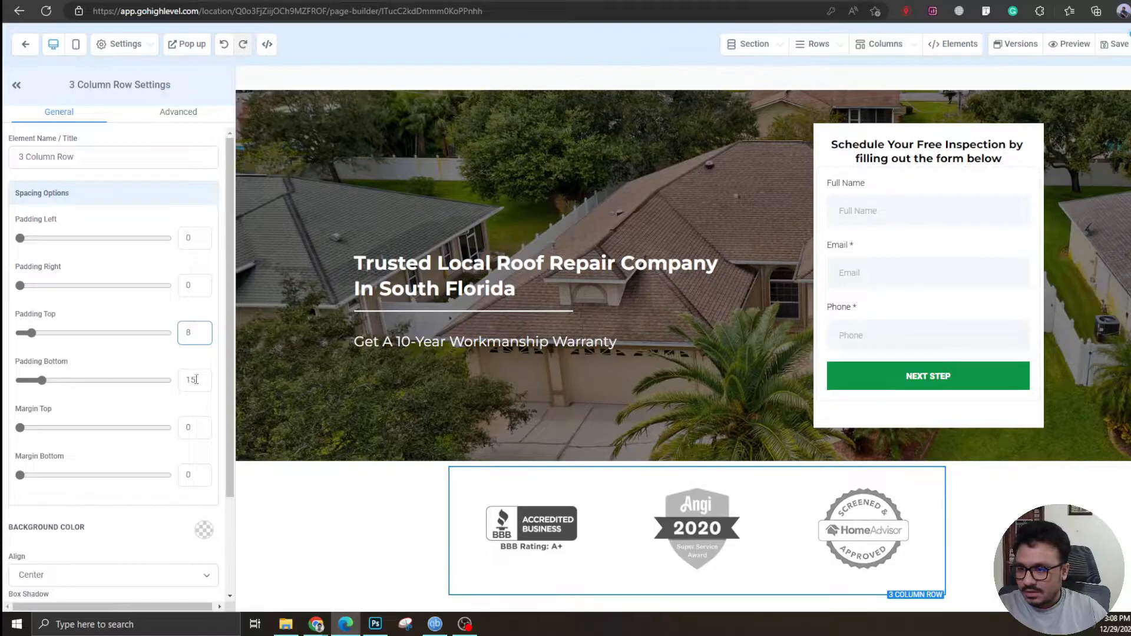
pyautogui.click(508, 492)
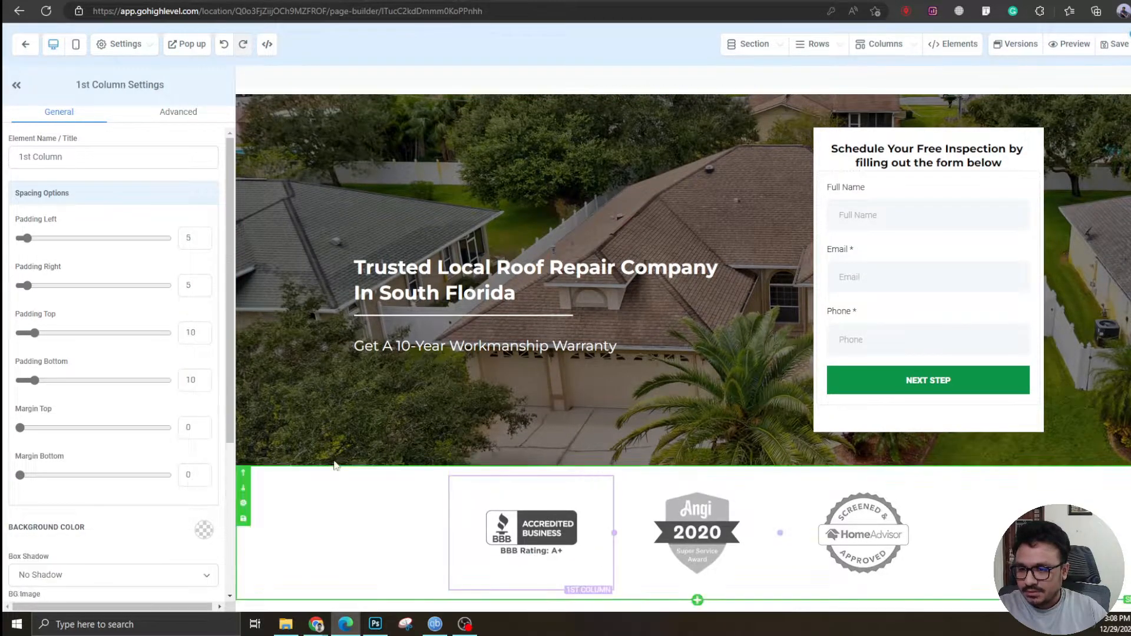
pyautogui.write('0')
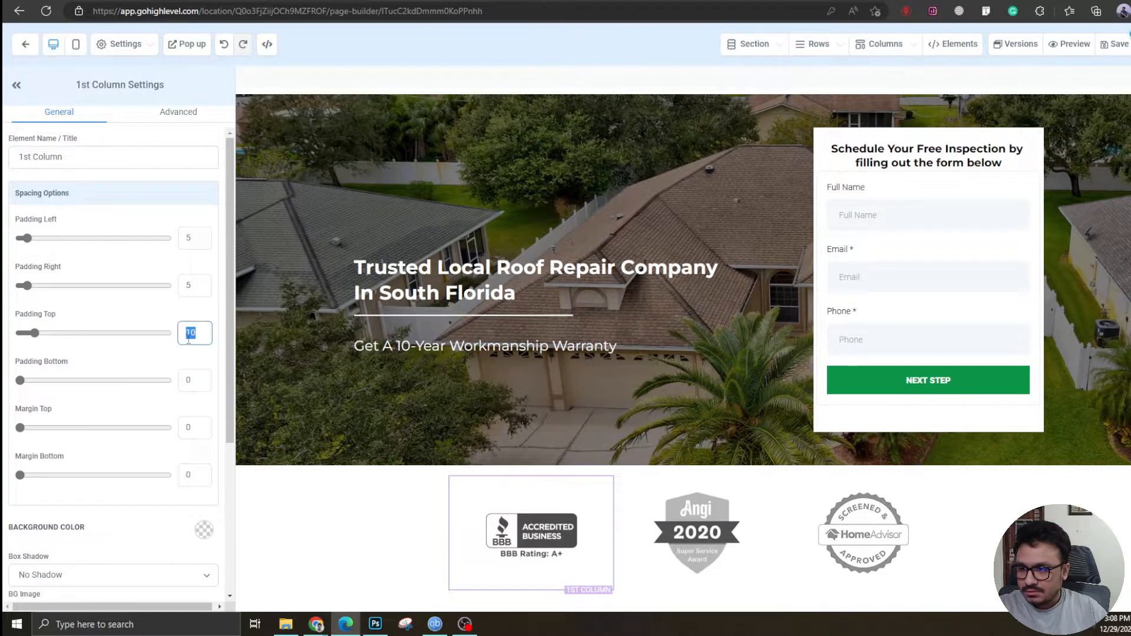
pyautogui.write('0')
# Set the top and bottom padding of the column holding the Angi badge to 0
pyautogui.click(656, 490)
pyautogui.click(695, 479)
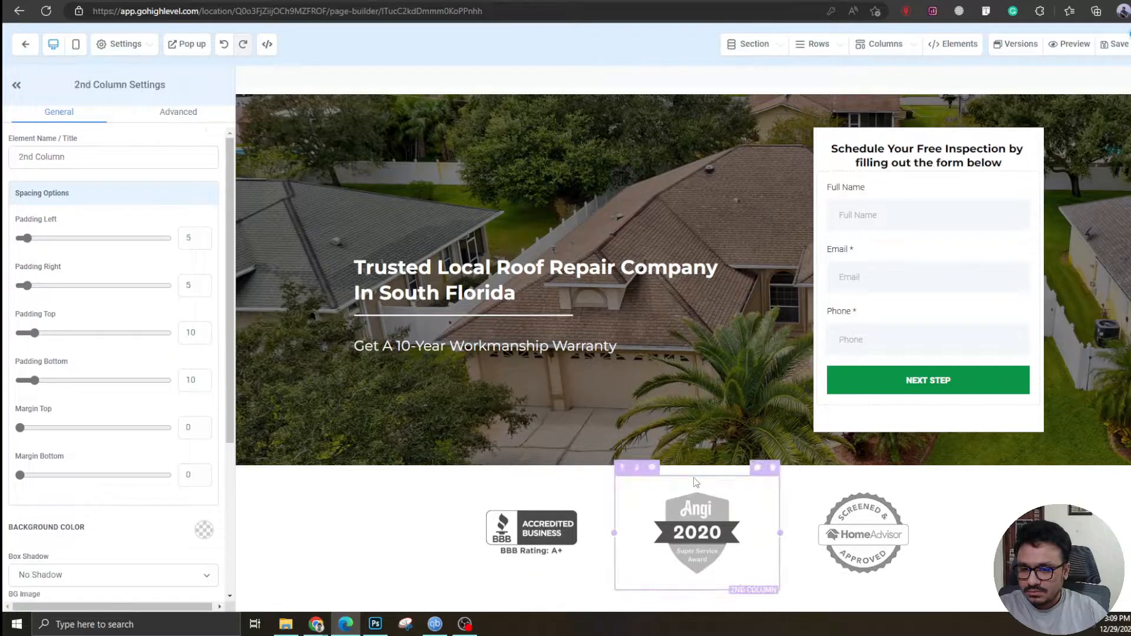
pyautogui.moveTo(197, 333); pyautogui.dragTo(172, 327)
pyautogui.write('0')
pyautogui.press('Tab')
pyautogui.write('0')
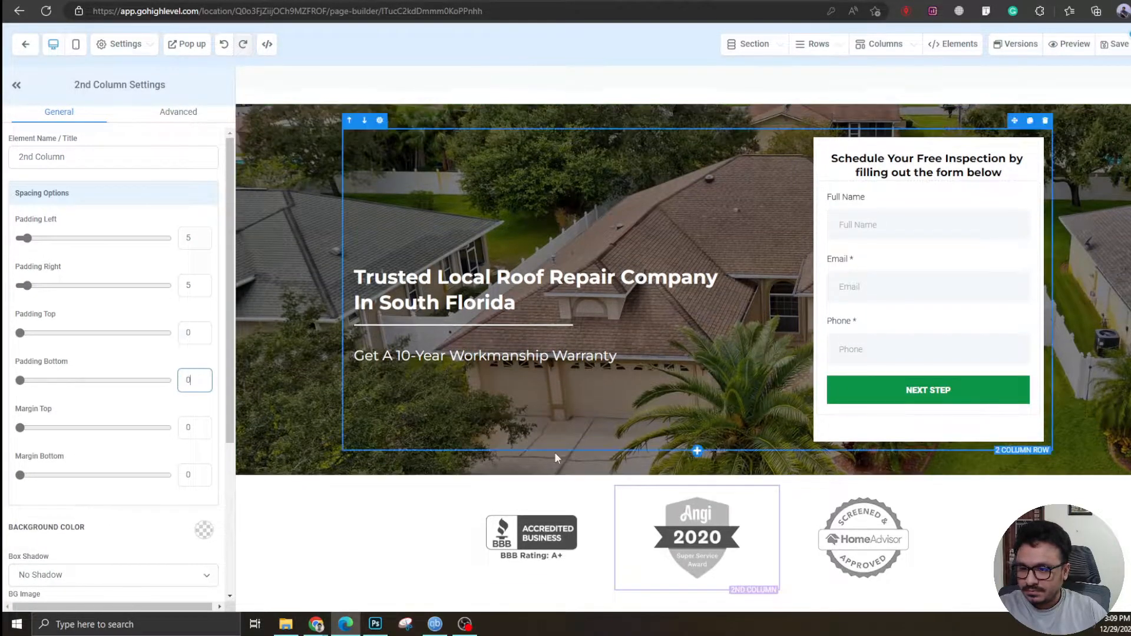
# Set the top and bottom padding of the column holding the HomeAdvisor badge to 0
pyautogui.click(791, 503)
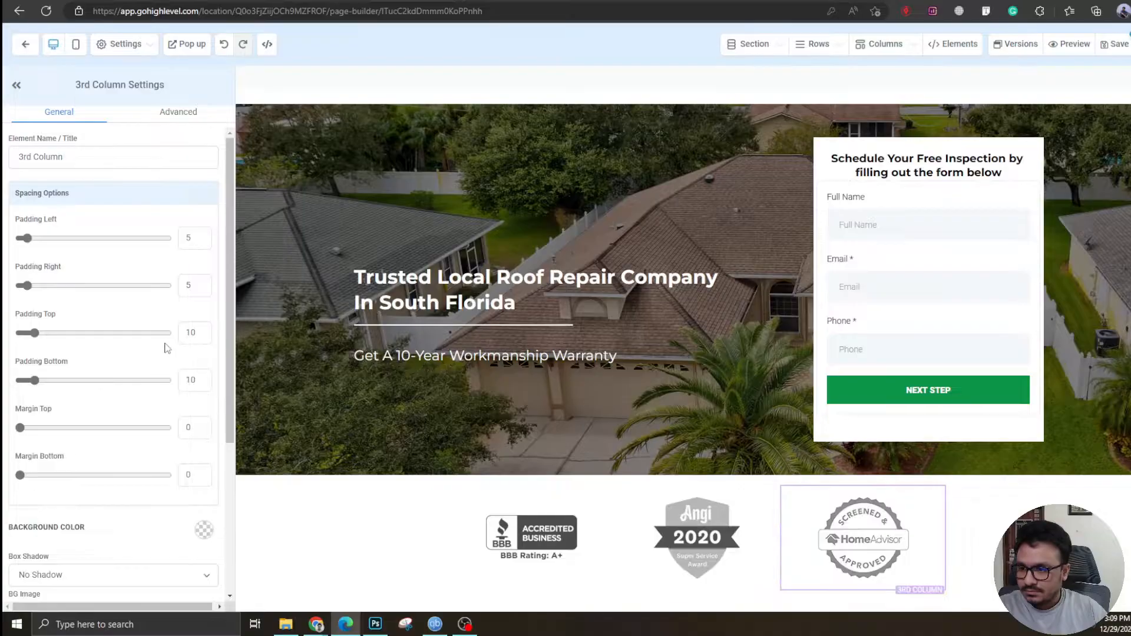
pyautogui.moveTo(197, 335); pyautogui.dragTo(190, 342)
pyautogui.write('0')
pyautogui.doubleClick(195, 378)
pyautogui.write('0')
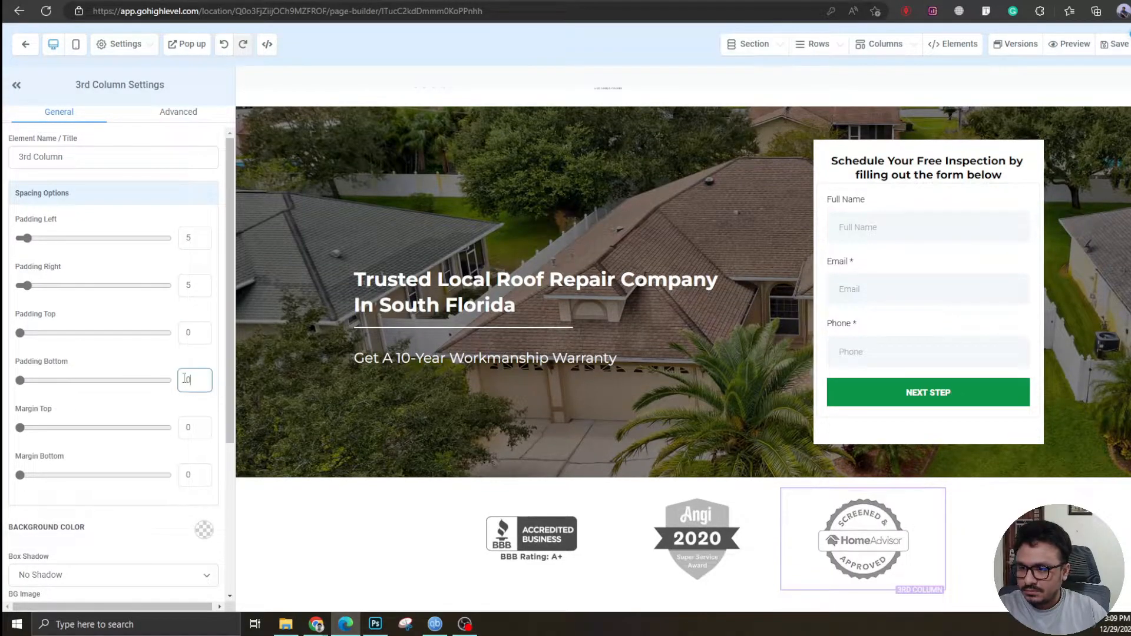
# Add the custom color #f5f5f5 and apply it as the badge section's background
pyautogui.click(308, 523)
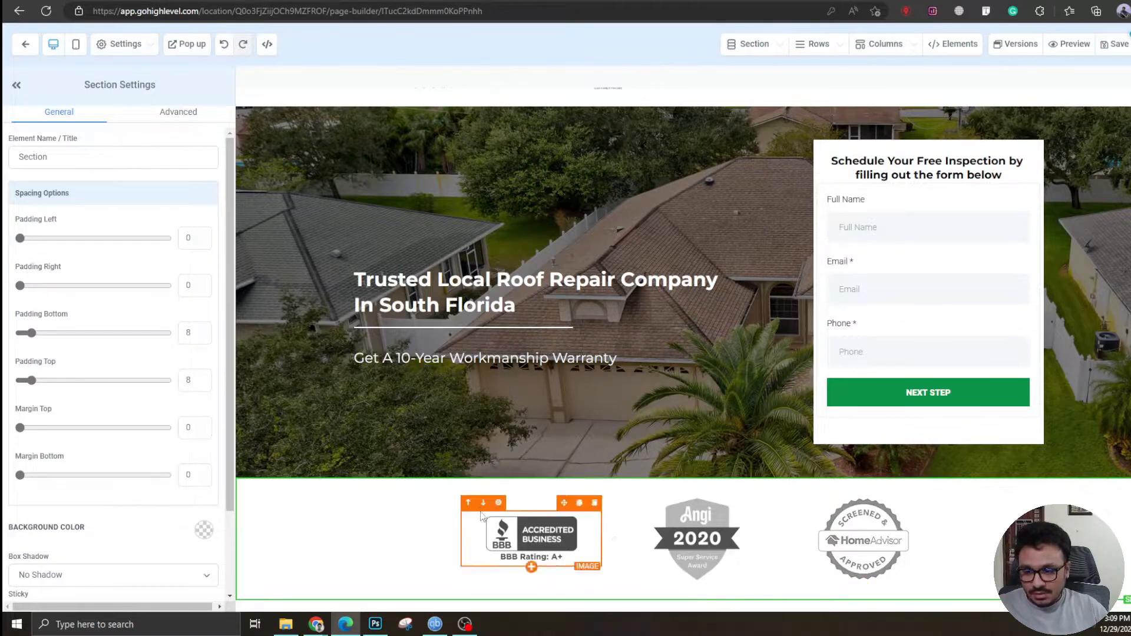
pyautogui.scroll(-2, 202, 457)
pyautogui.click(206, 436)
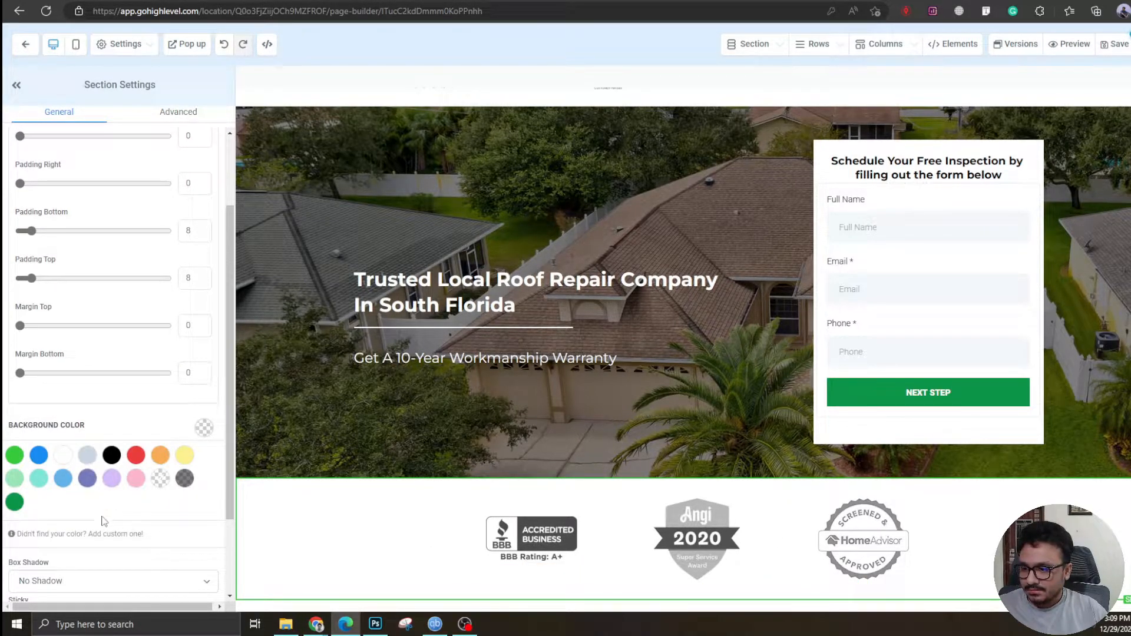
pyautogui.click(85, 534)
pyautogui.scroll(-3, 36, 483)
pyautogui.doubleClick(37, 436)
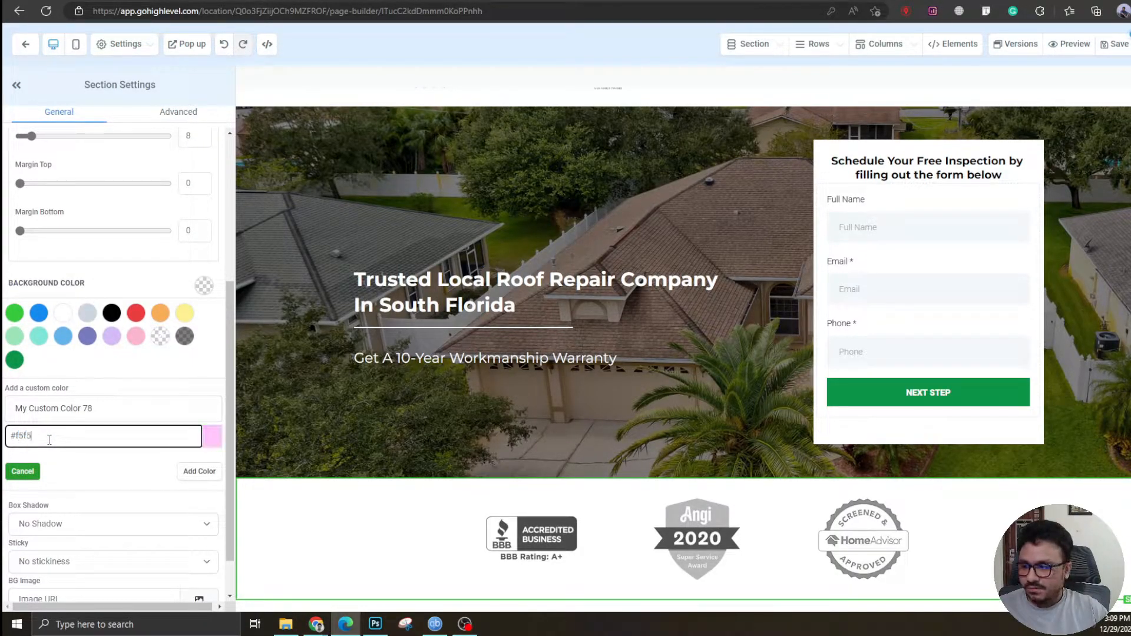
pyautogui.write('f5f5f5')
pyautogui.click(184, 473)
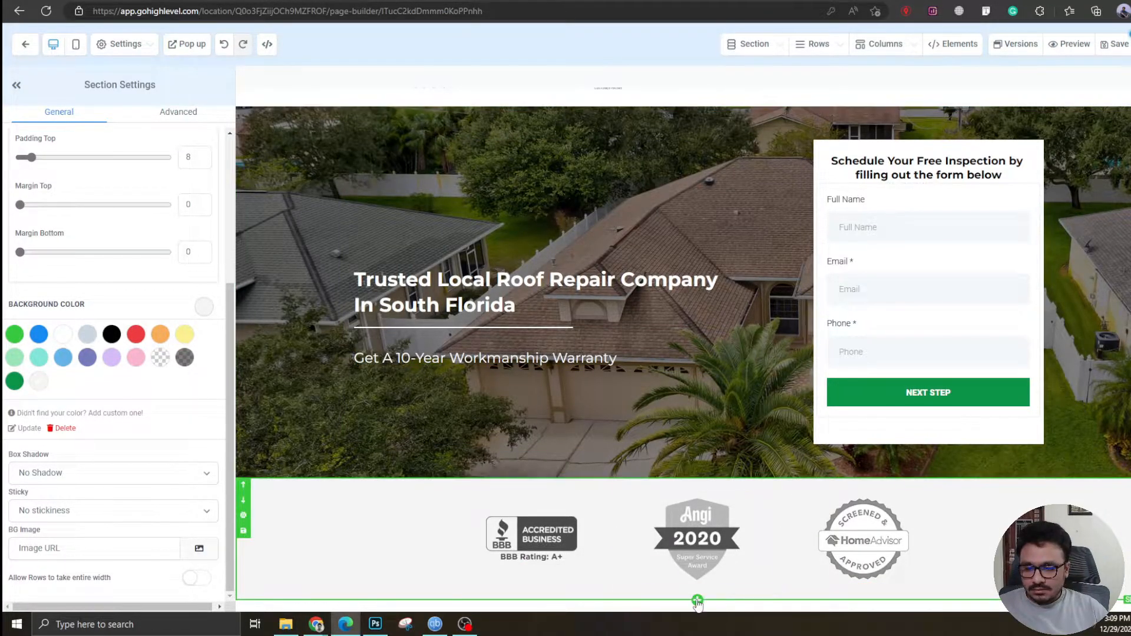
# Add a new section below the trust-badge section and insert a two-column row in it
pyautogui.click(699, 601)
pyautogui.click(953, 117)
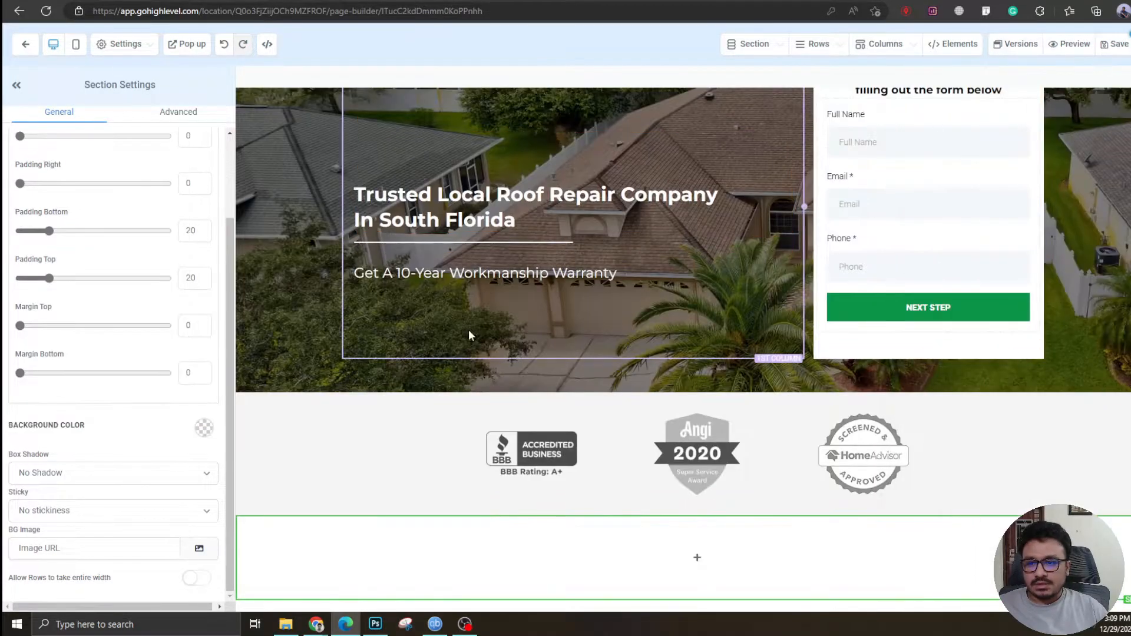
pyautogui.click(698, 556)
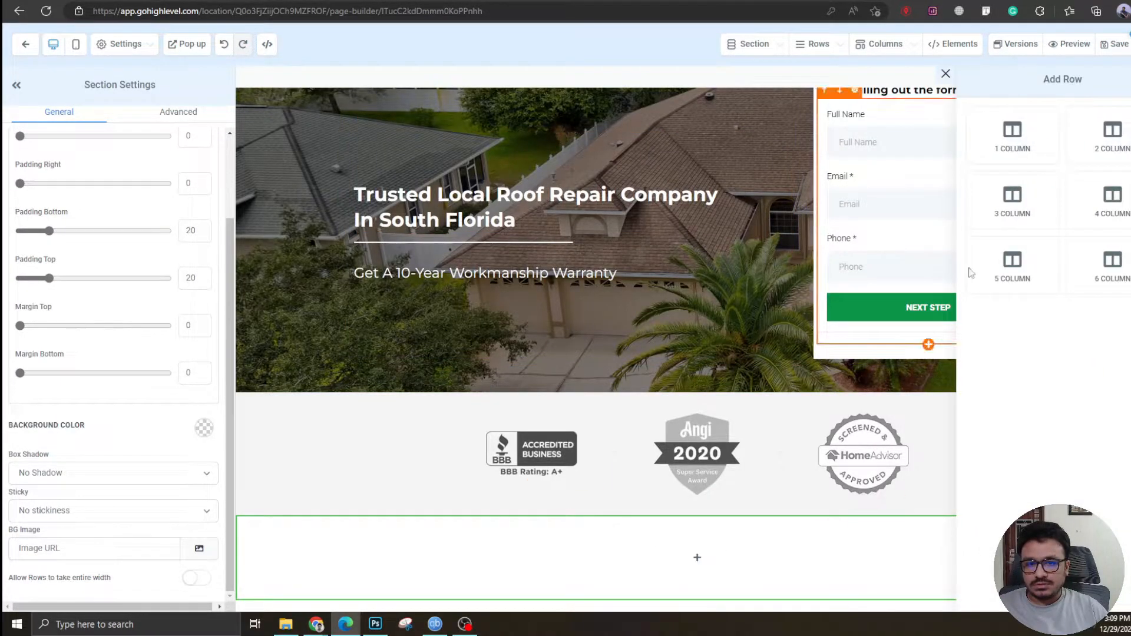
pyautogui.click(1093, 149)
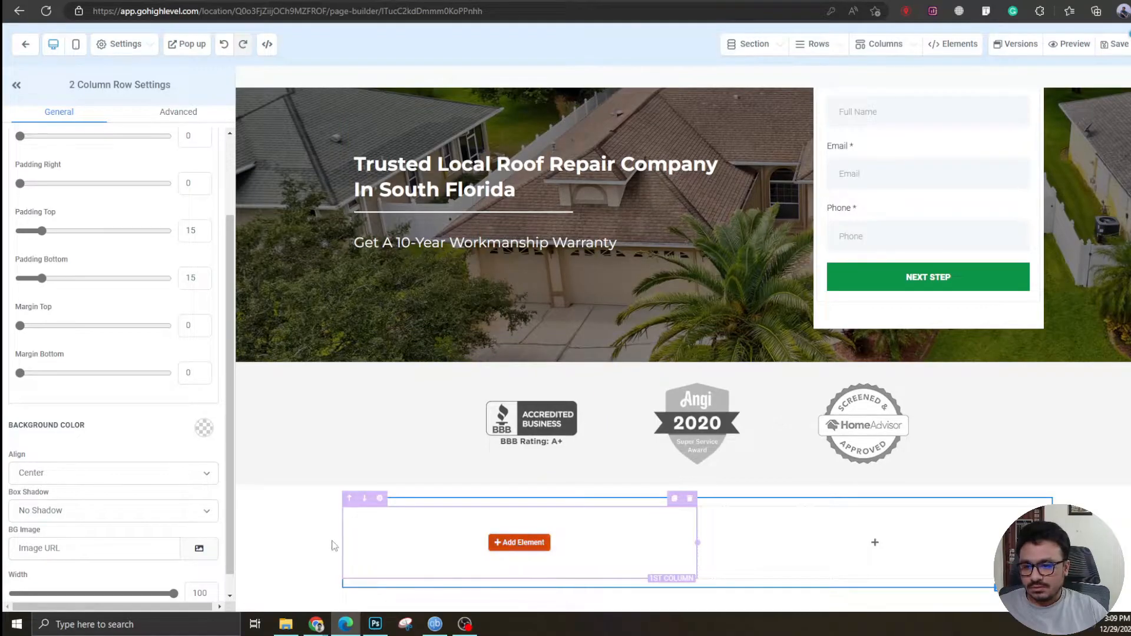
# Add a headline reading "Why Choose Company Name?" to the new row's first column and format it as H1
pyautogui.click(507, 545)
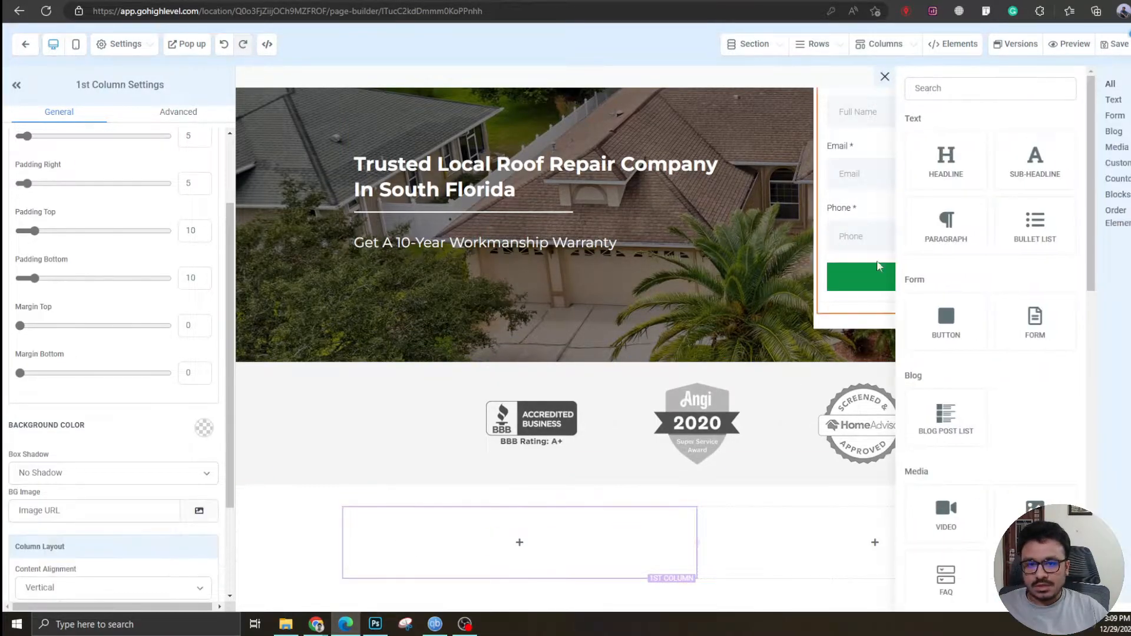
pyautogui.click(946, 158)
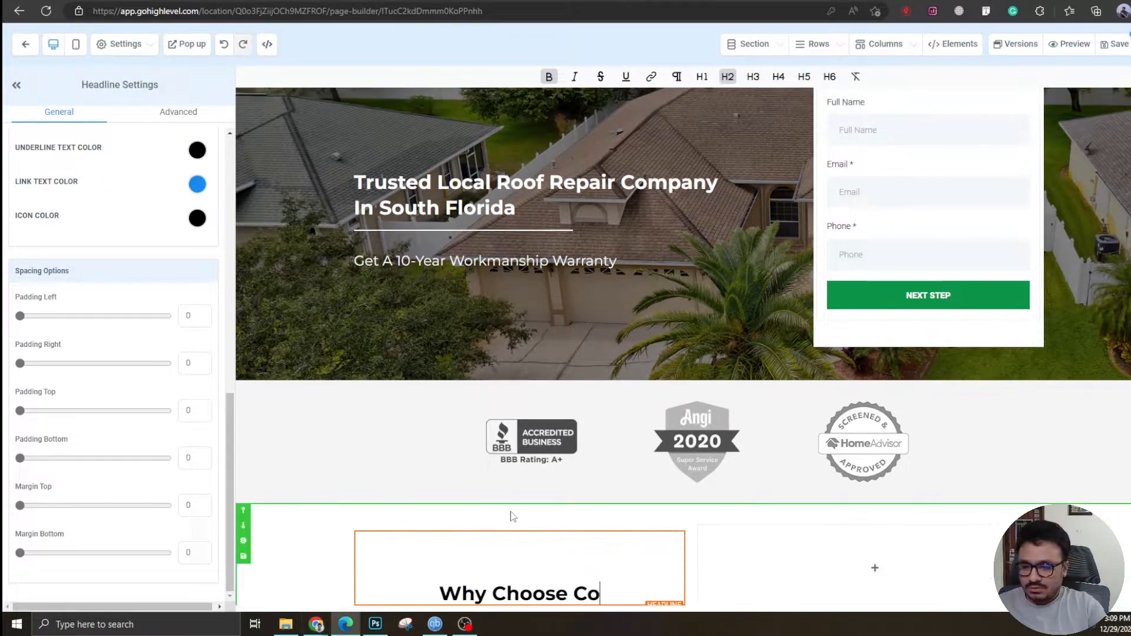
pyautogui.write('mpany Name')
pyautogui.hotkey('ctrl', 'a')
pyautogui.write('?')
pyautogui.hotkey('ctrl', 'a')
pyautogui.click(702, 76)
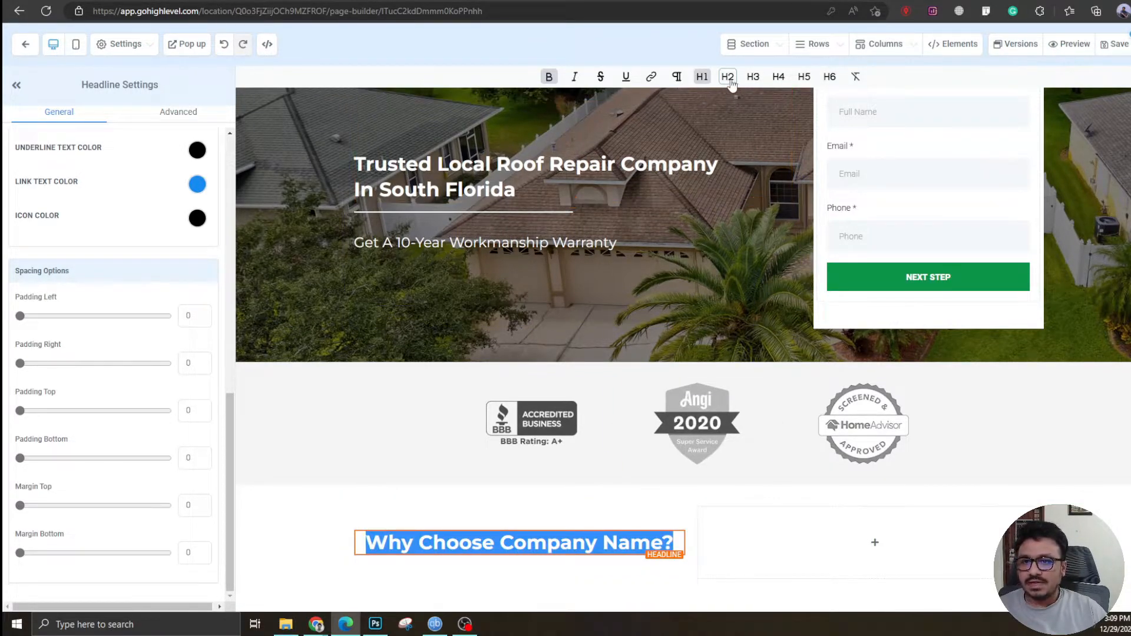
# Format the "Why Choose Company Name?" headline as H3 and left-align it
pyautogui.scroll(3, 567, 423)
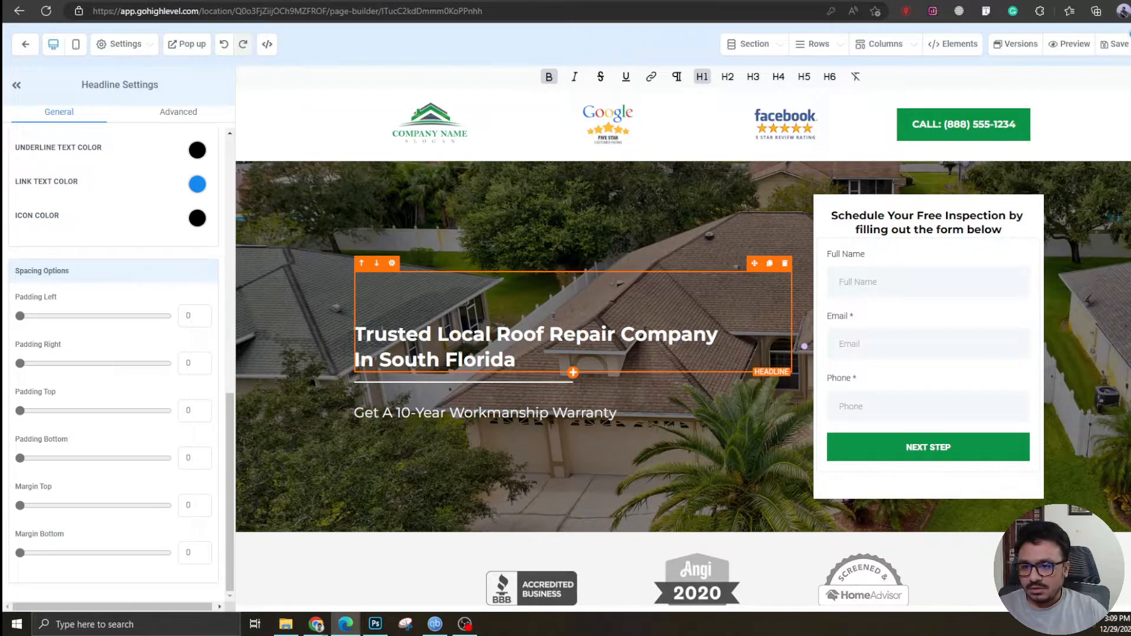
pyautogui.click(510, 412)
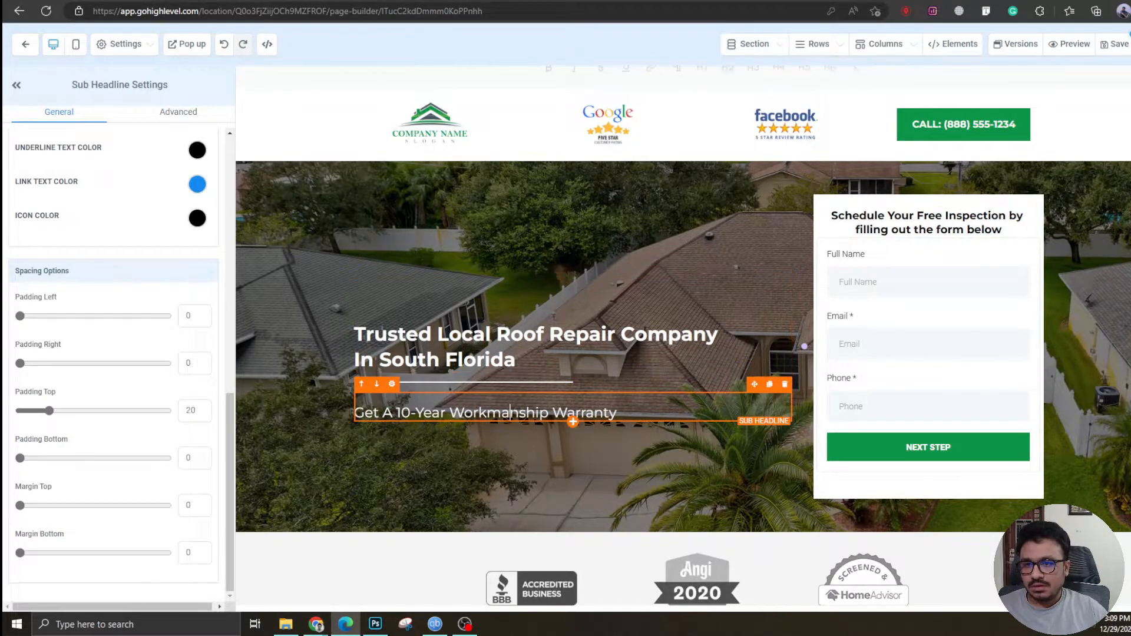
pyautogui.scroll(-3, 511, 413)
pyautogui.click(513, 535)
pyautogui.click(514, 535)
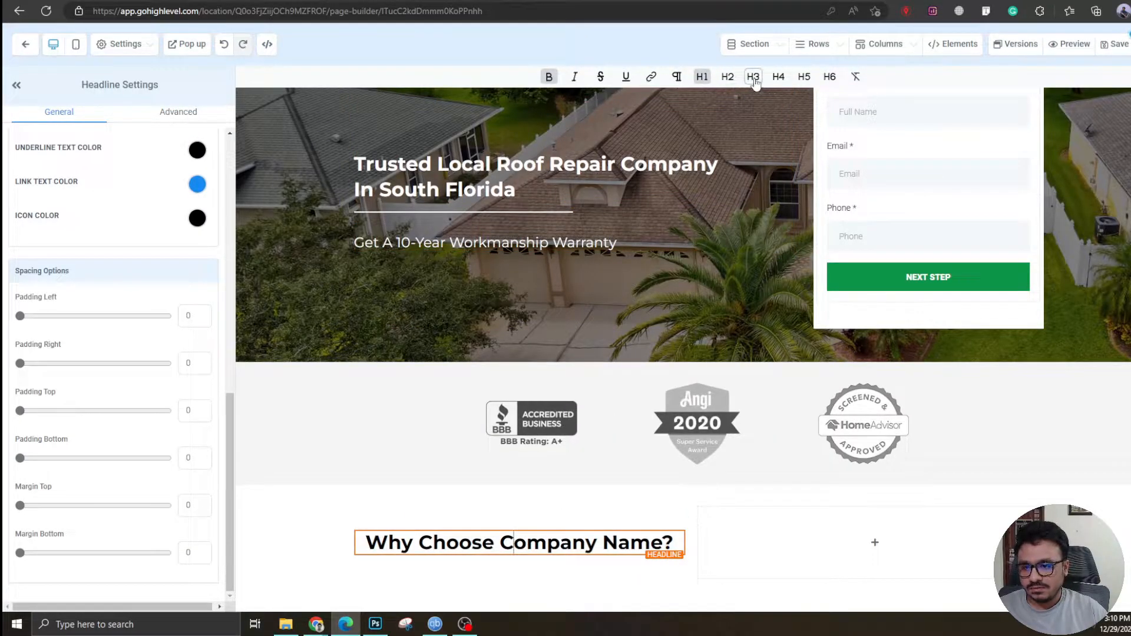
pyautogui.click(753, 77)
pyautogui.tripleClick(519, 544)
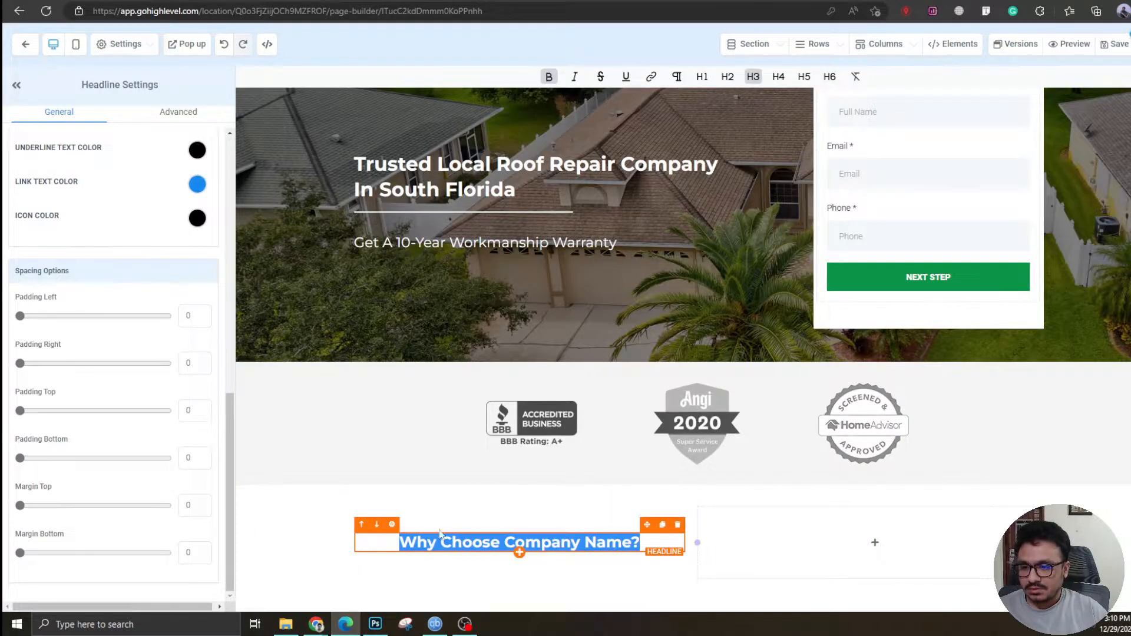
pyautogui.scroll(10, 104, 328)
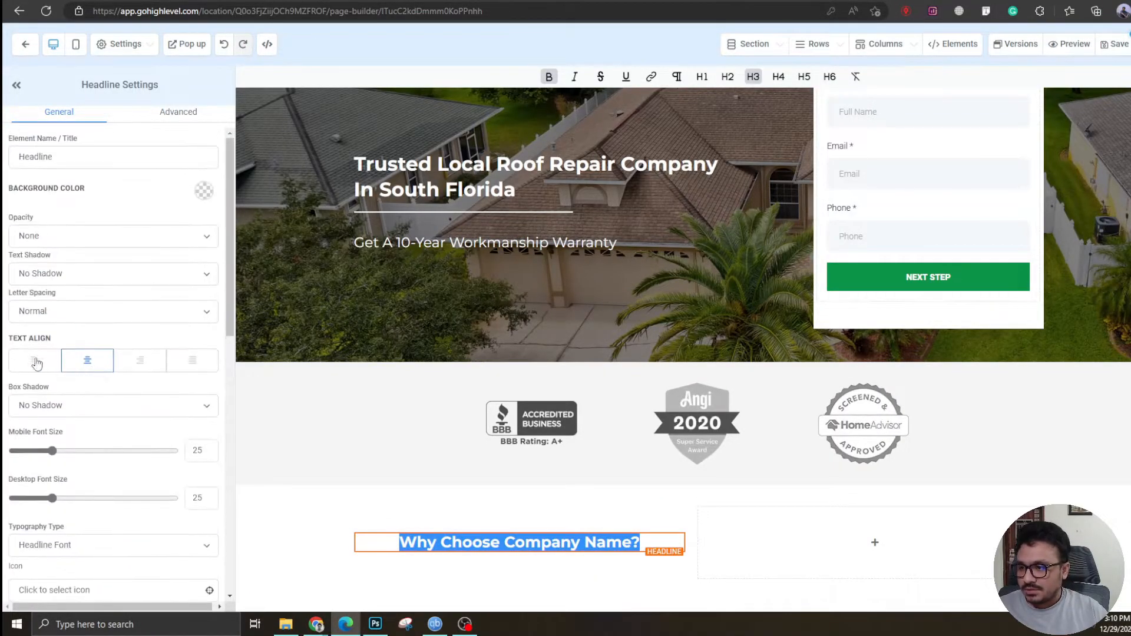
pyautogui.click(41, 363)
# Add a paragraph below the headline and replace its text with the standard Lorem Ipsum passage copied from lipsum.com
pyautogui.click(510, 558)
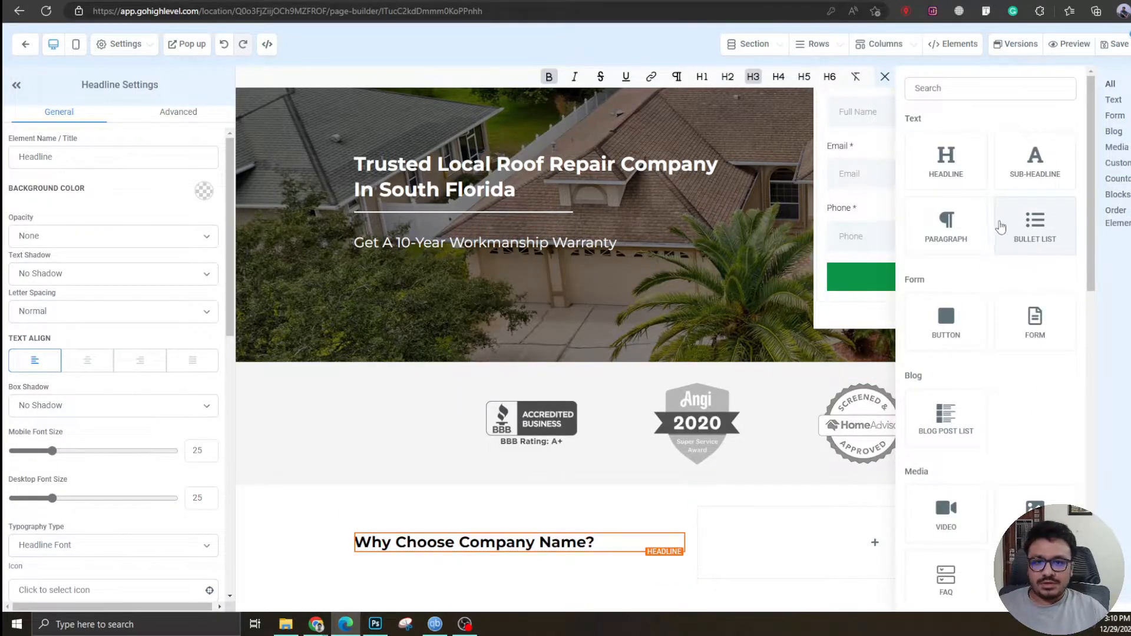
pyautogui.click(946, 233)
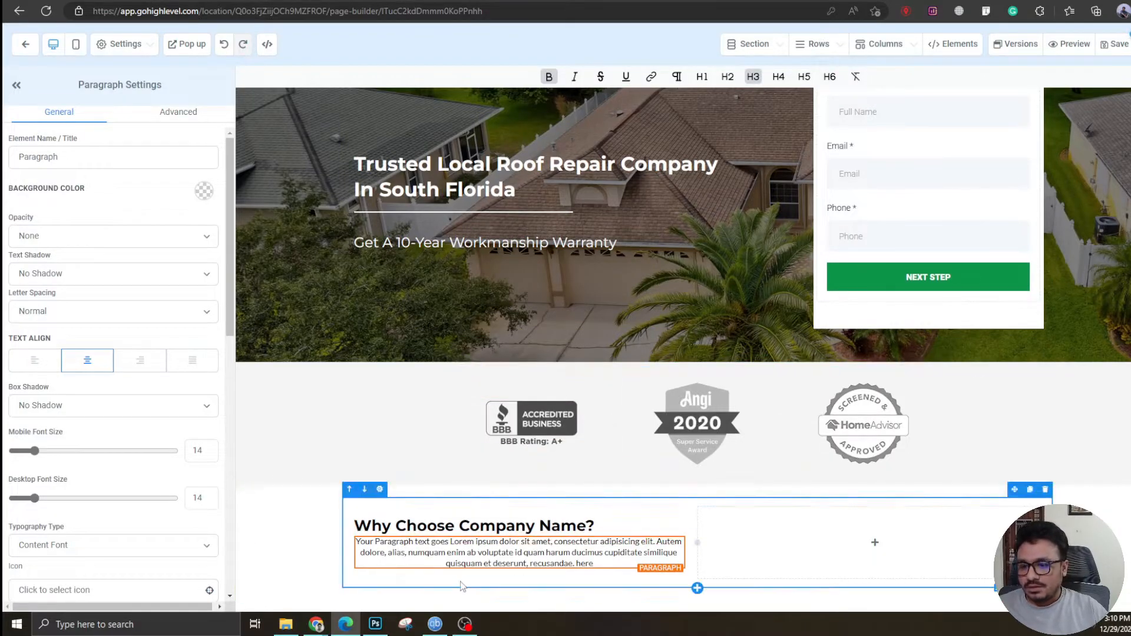
pyautogui.hotkey('ctrl', 'Tab')
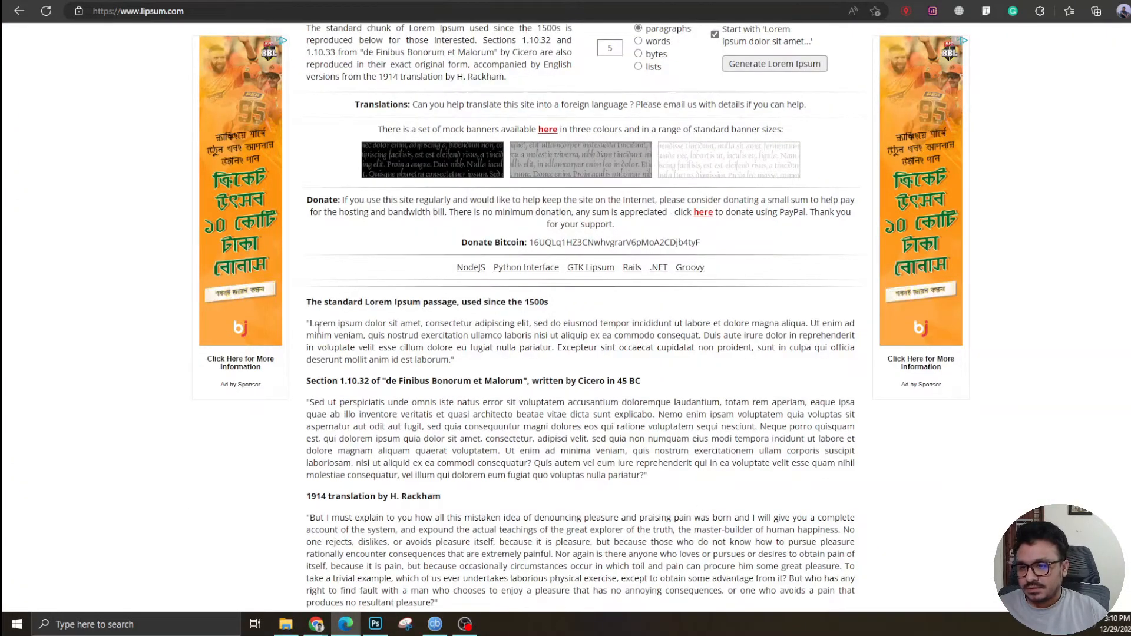
pyautogui.moveTo(309, 324); pyautogui.dragTo(453, 360)
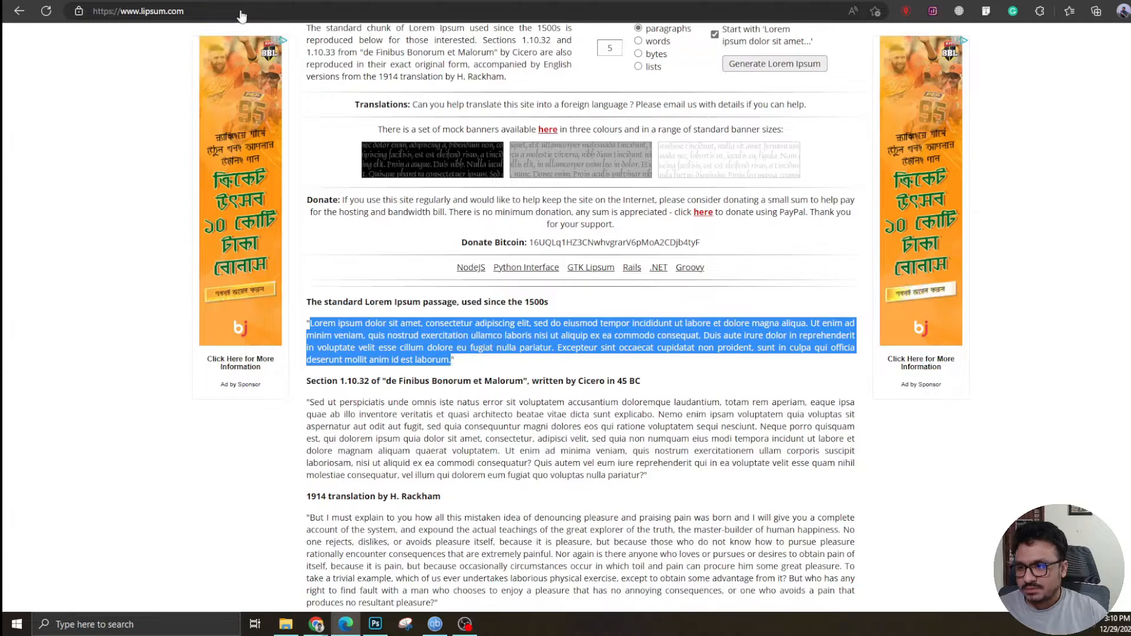
pyautogui.write('Lorem ipsum dolor sit amet, consectetur adipiscing elit, sed do eiusmod tempor incididunt ut labore et dolore magna aliqua. Ut enim ad minim veniam, quis nostrud exercitation ullamco laboris nisi ut aliquip ex ea commodo consequat. Duis aute irure dolor in reprehenderit in voluptate velit esse cillum dolore eu fugiat nulla pariatur. Excepteur sint occaecat cupidatat non proident, sunt in culpa qui officia deserunt mollit anim id est laborum.')
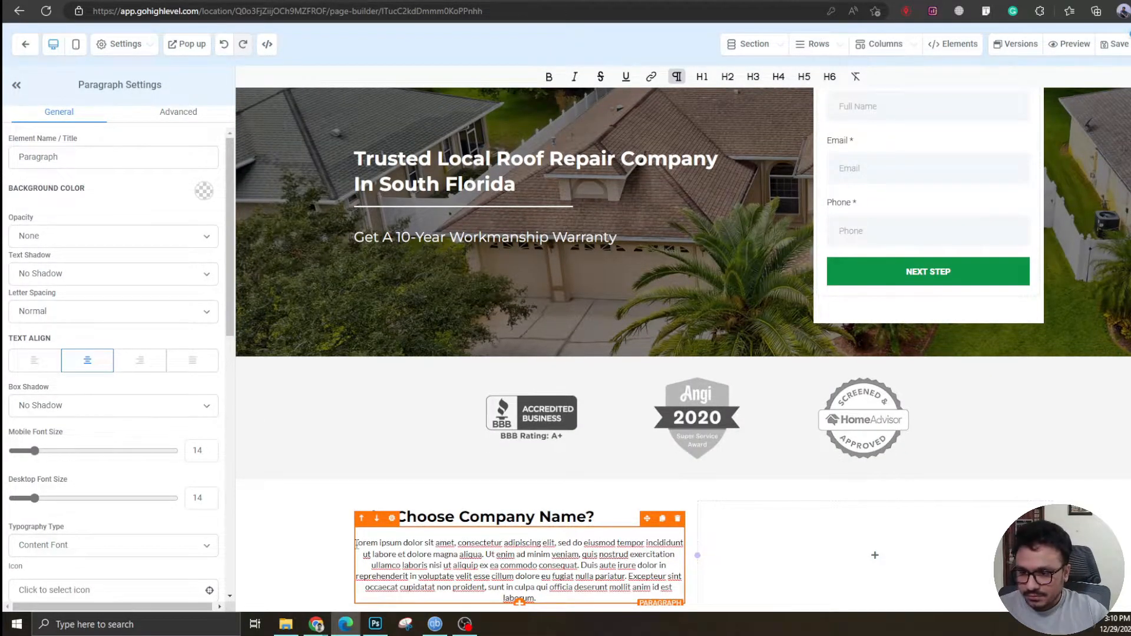
pyautogui.press('BackSpace')
# Left-align the Lorem Ipsum paragraph and set its desktop font size to 18
pyautogui.hotkey('ctrl', 'a')
pyautogui.click(35, 361)
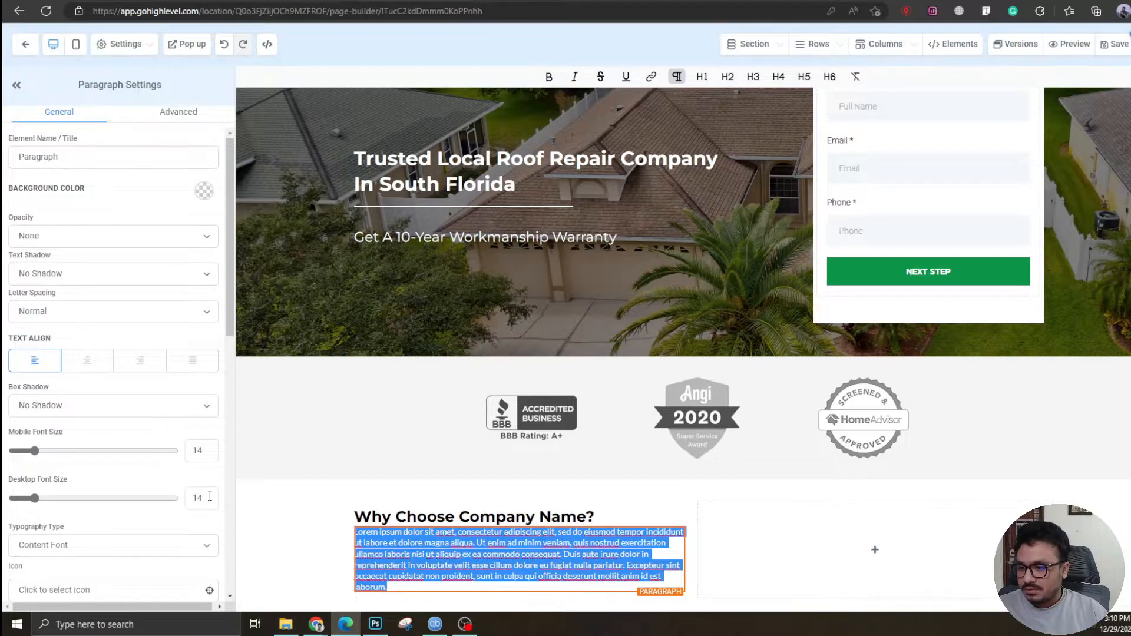
pyautogui.click(201, 499)
pyautogui.write('8')
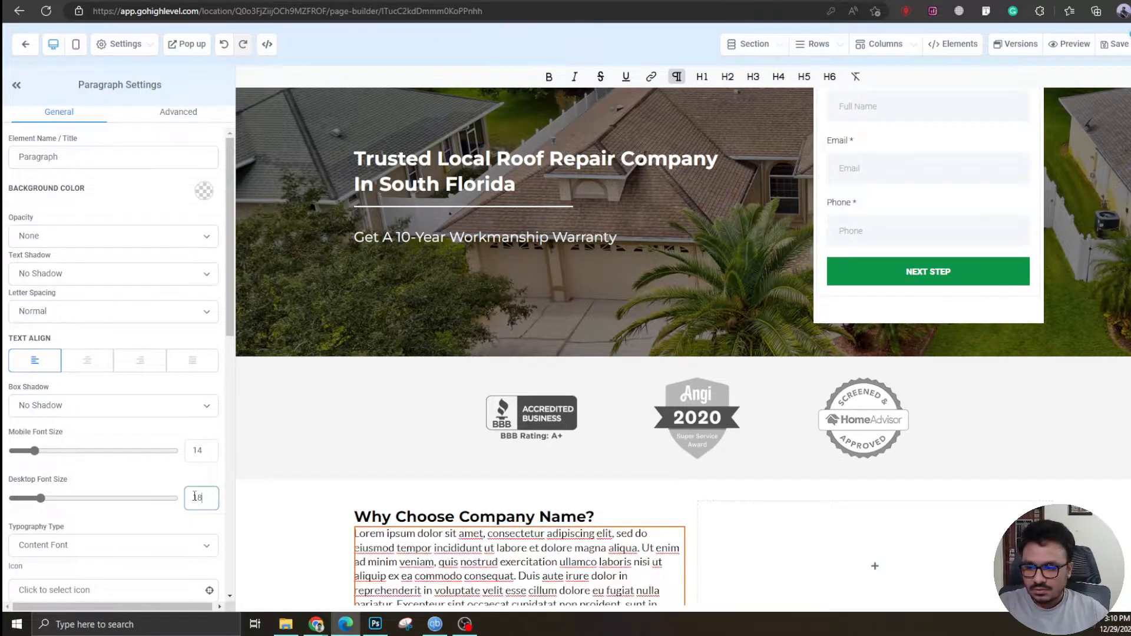
# Set the bottom padding of the "Why Choose Company Name?" headline to 16
pyautogui.scroll(-1, 447, 413)
pyautogui.click(447, 465)
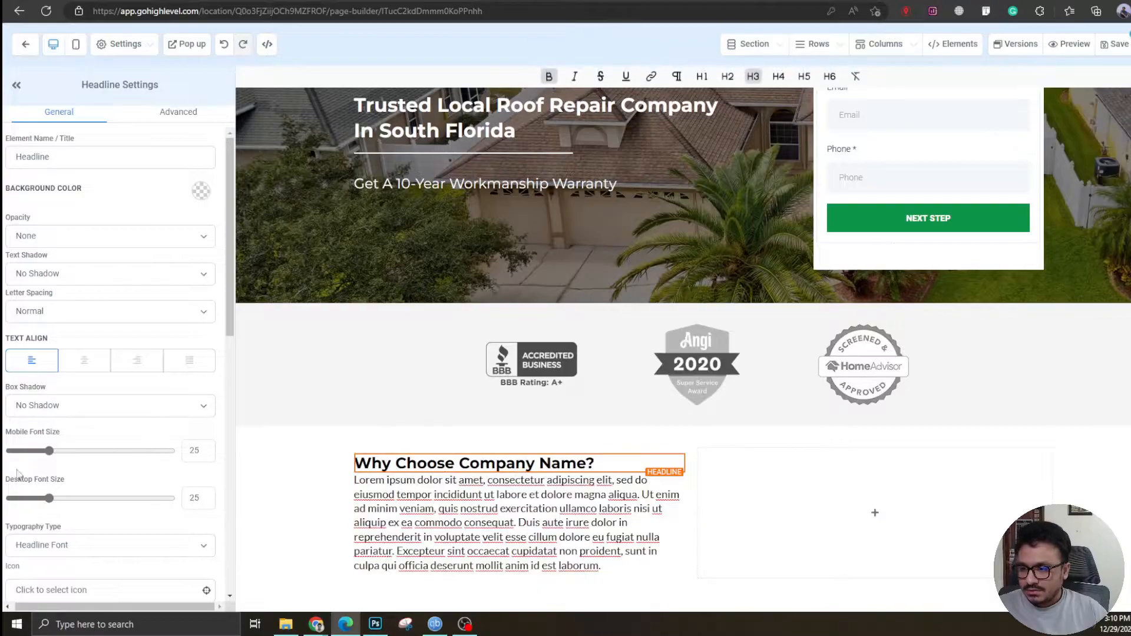
pyautogui.scroll(-5, 56, 461)
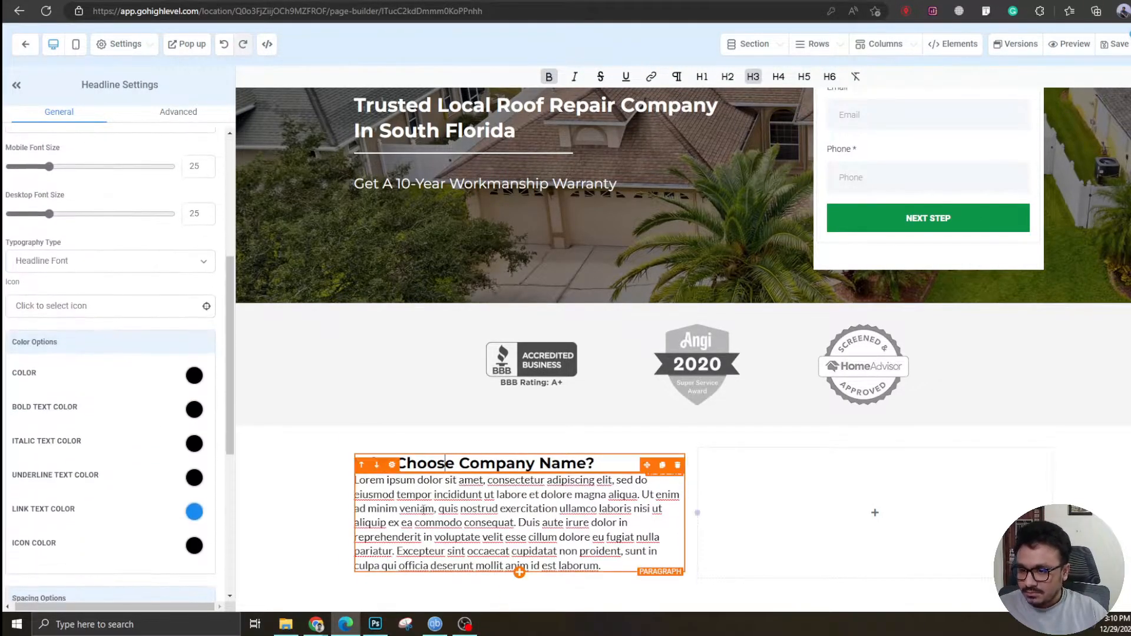
pyautogui.scroll(-6, 118, 448)
pyautogui.moveTo(192, 458); pyautogui.dragTo(159, 458)
pyautogui.write('16')
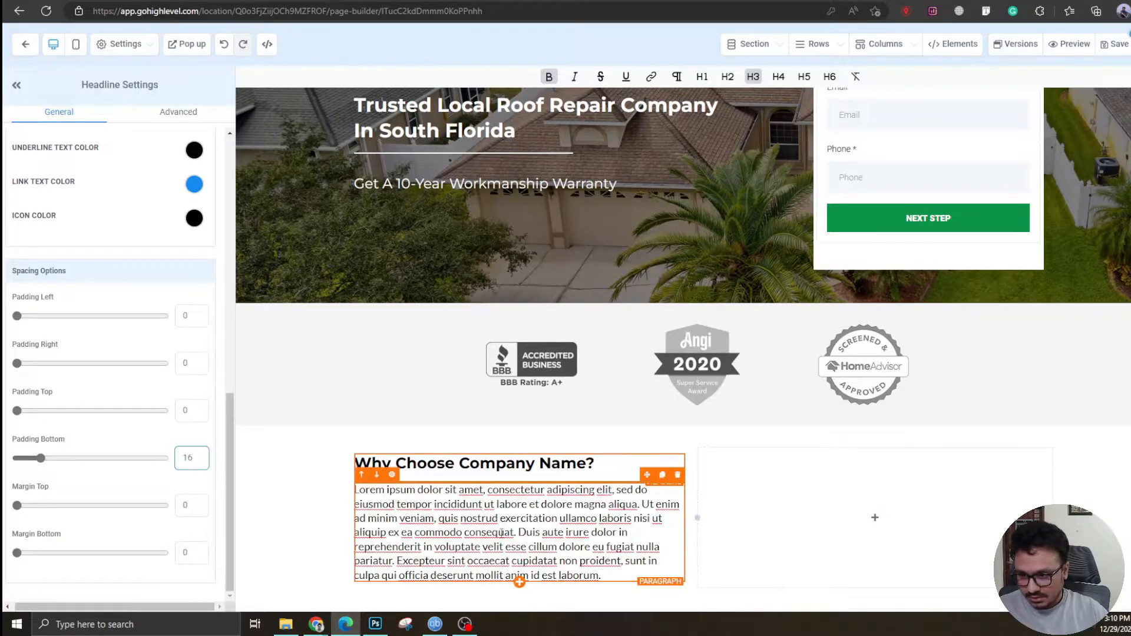
# Upload nice-house-with-lawn.jpg into a new image element in the second column and set the section's top and bottom padding to 32
pyautogui.click(872, 508)
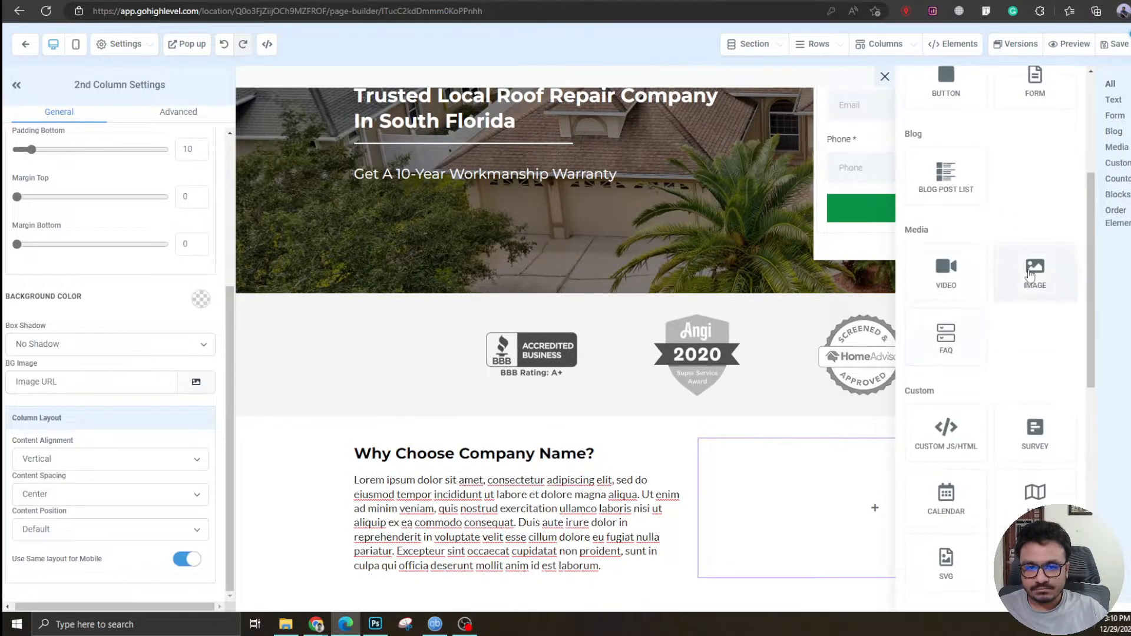
pyautogui.click(1034, 274)
pyautogui.click(189, 311)
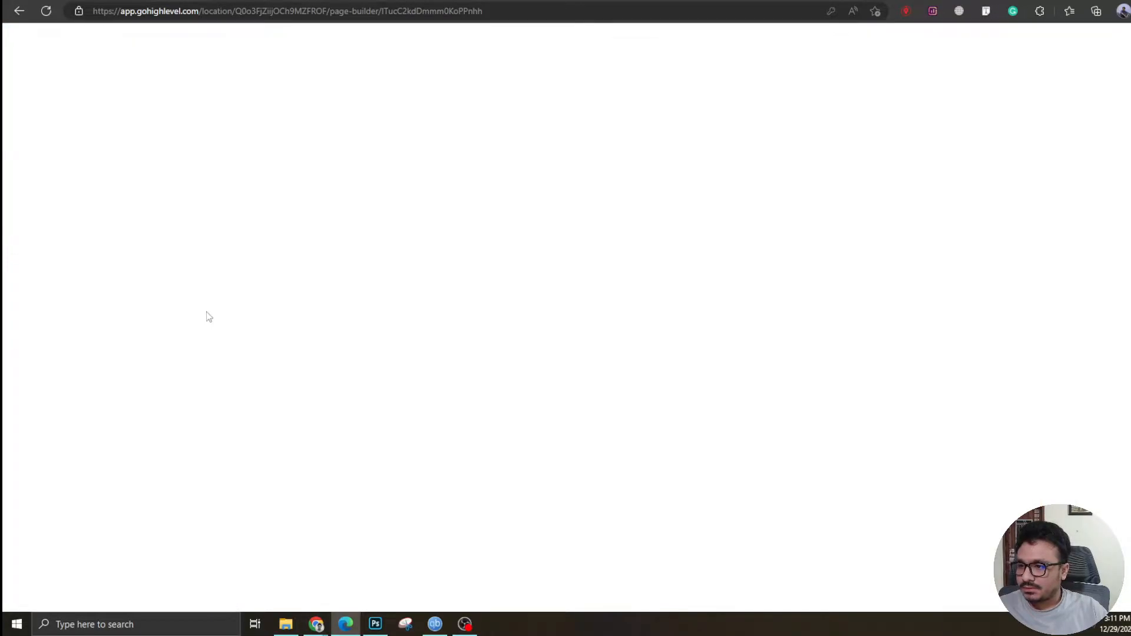
pyautogui.click(1122, 71)
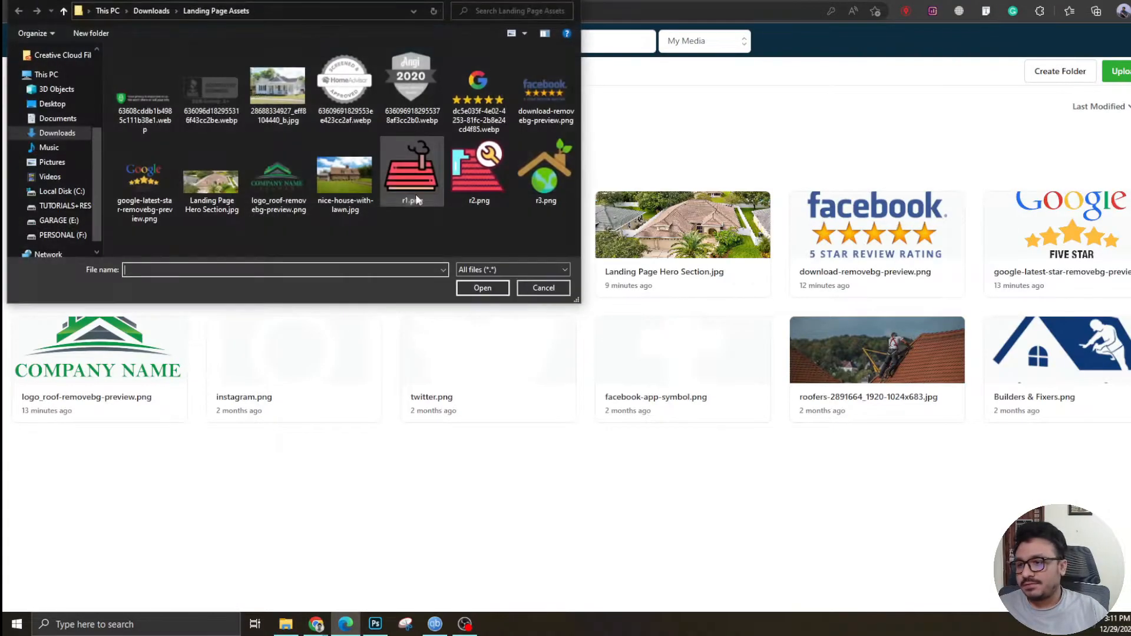
pyautogui.doubleClick(349, 186)
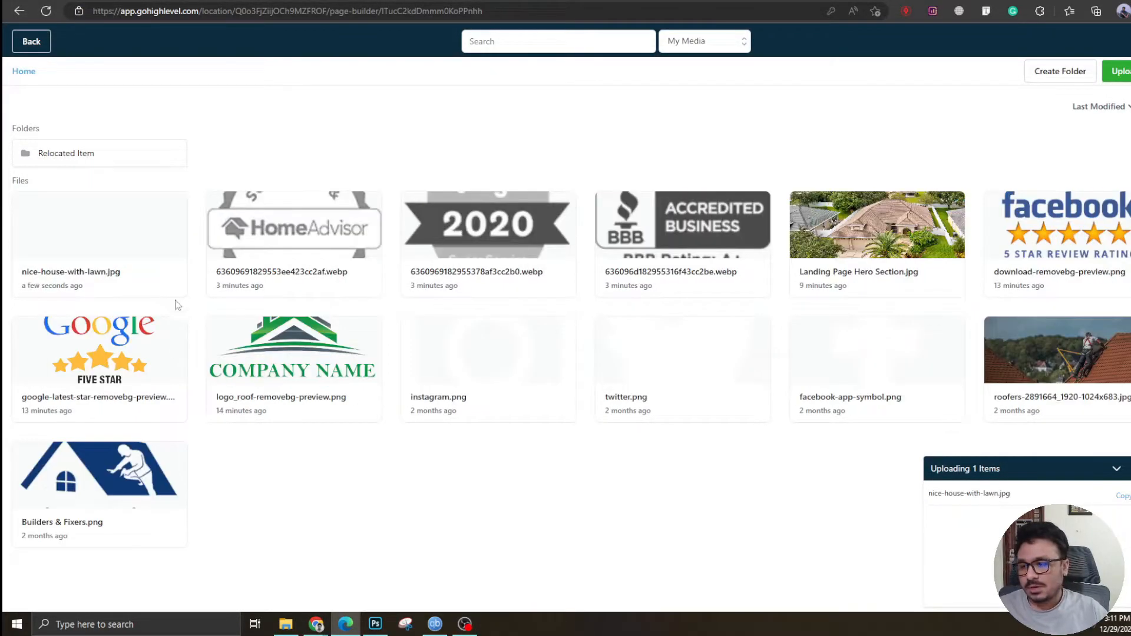
pyautogui.click(127, 243)
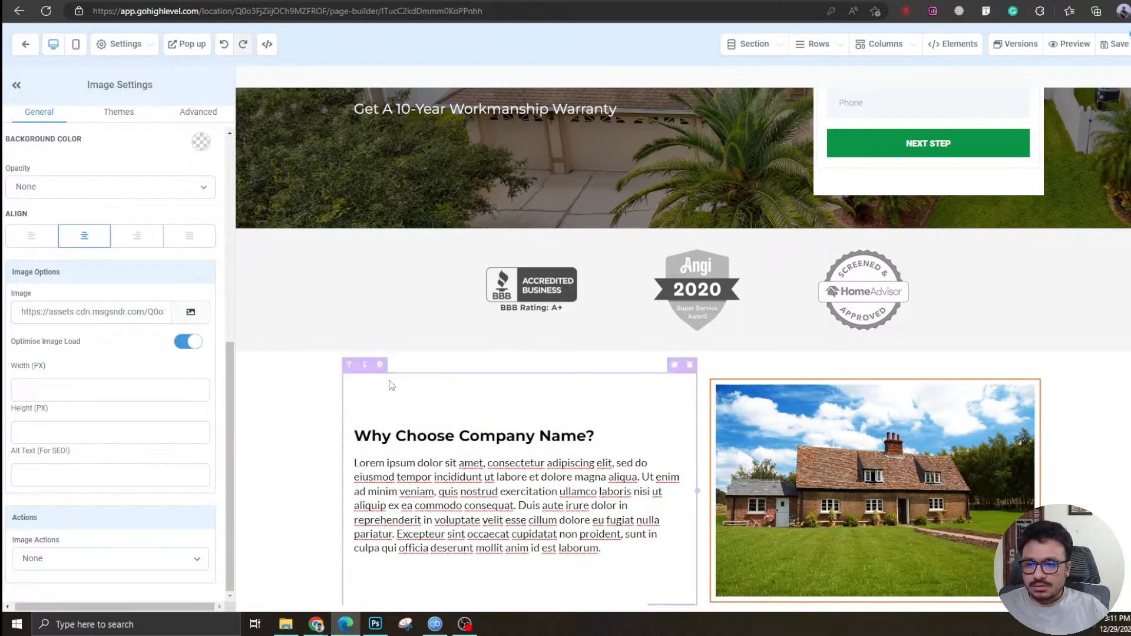
pyautogui.click(288, 401)
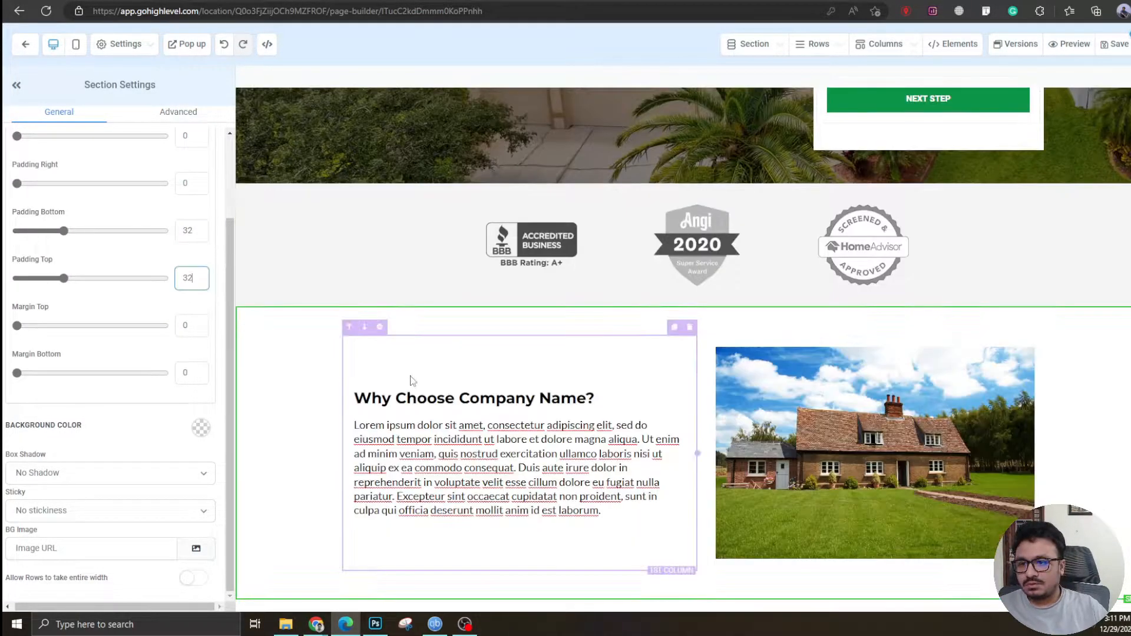
# Copy the sentence starting "Duis aute irure dolor" and add it as a separate paragraph at the end of the Lorem Ipsum text
pyautogui.click(536, 468)
pyautogui.moveTo(601, 510); pyautogui.dragTo(565, 496)
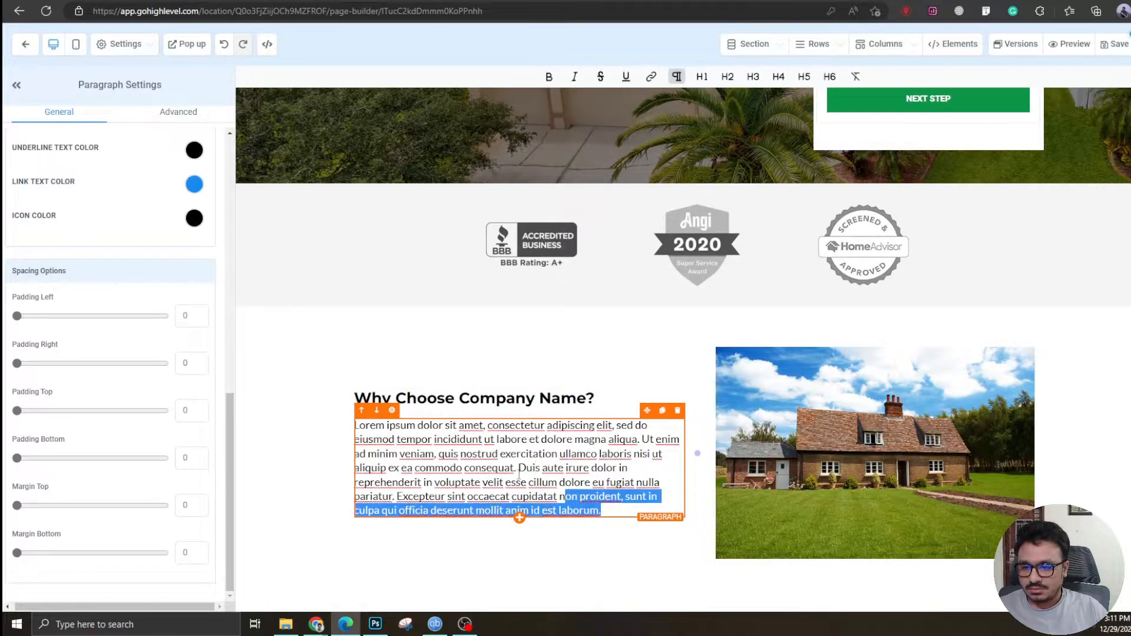
pyautogui.moveTo(517, 469); pyautogui.dragTo(393, 497)
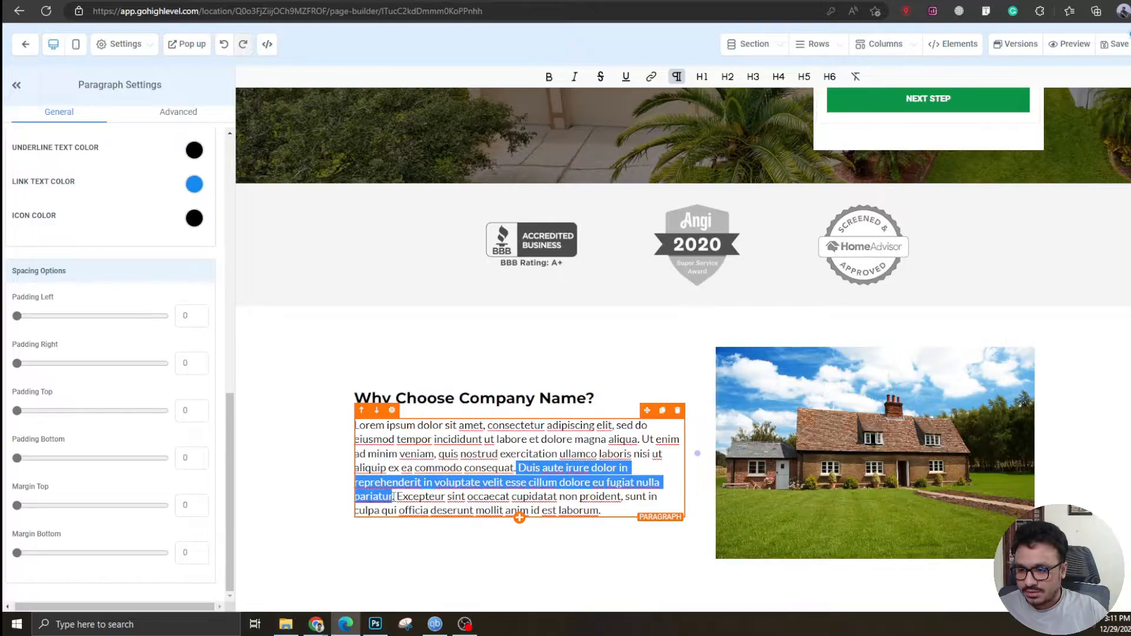
pyautogui.click(607, 517)
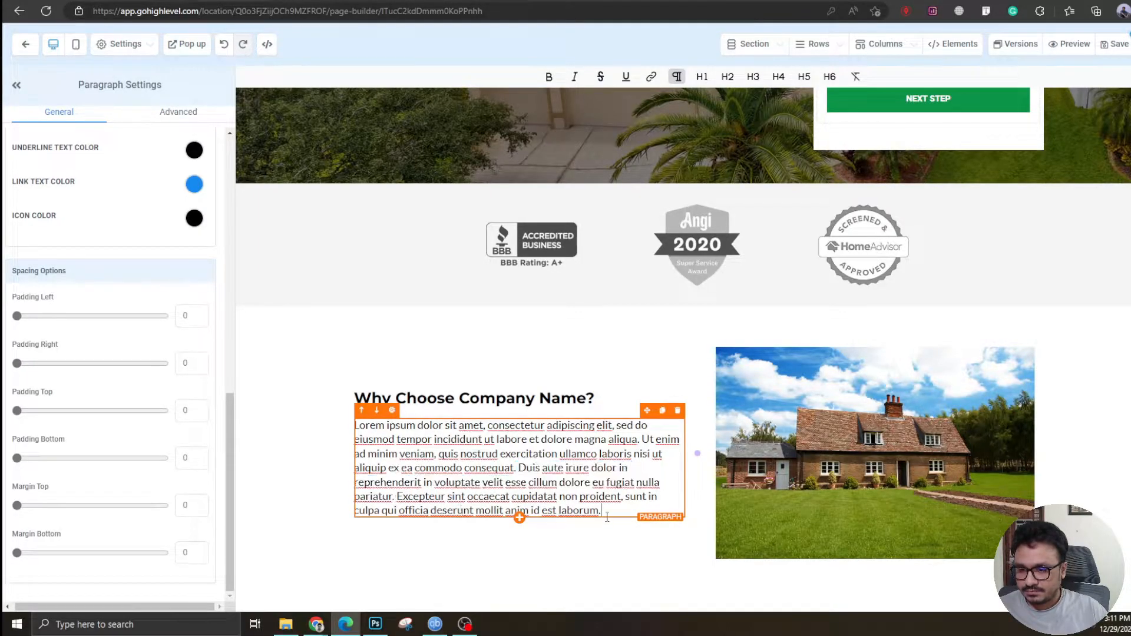
pyautogui.press('Return')
pyautogui.write('Duis aute irure dolor in reprehenderit in voluptate velit esse cillum dolore eu fugiat nulla pariatur.')
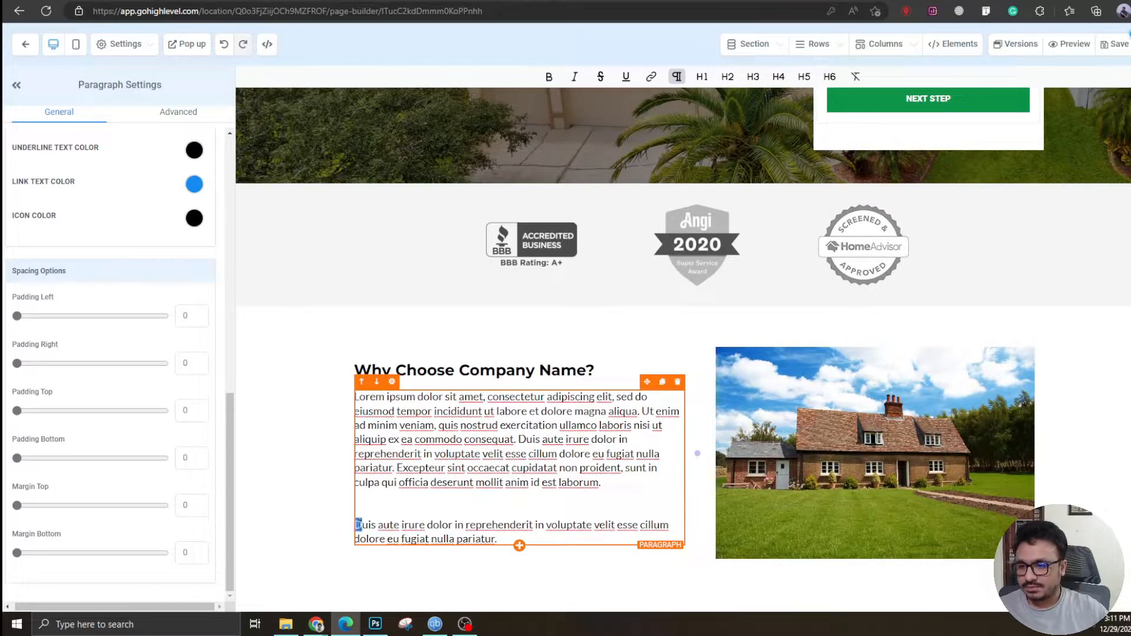
pyautogui.press('BackSpace')
pyautogui.click(313, 498)
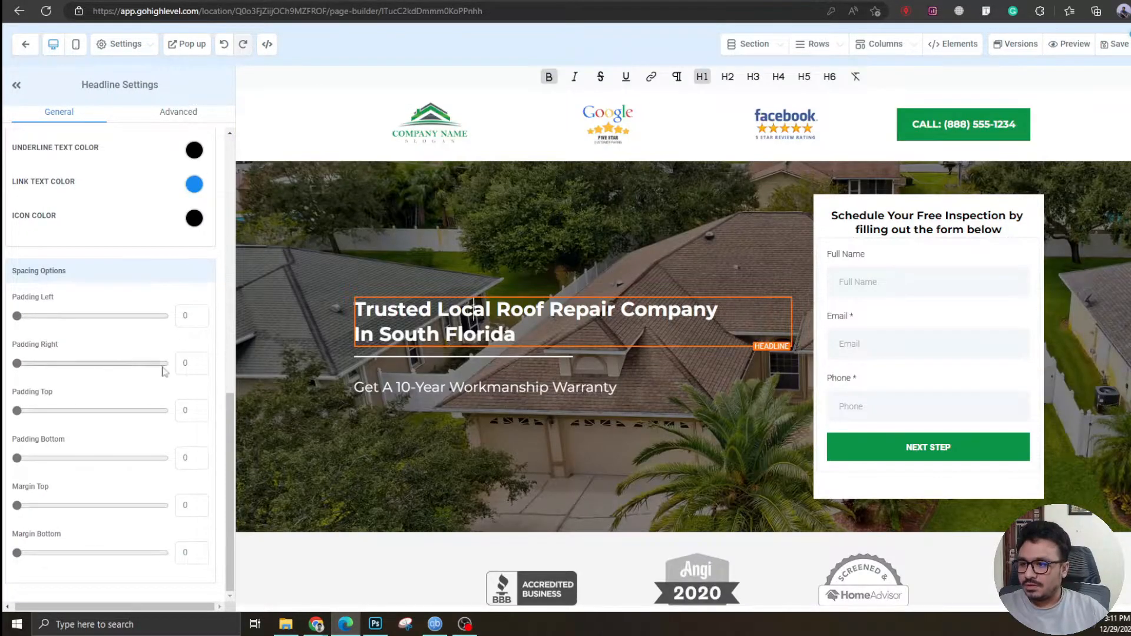
# Set the desktop font size of the hero headline "Trusted Local Roof Repair Company In South Florida" to 40
pyautogui.scroll(10, 163, 371)
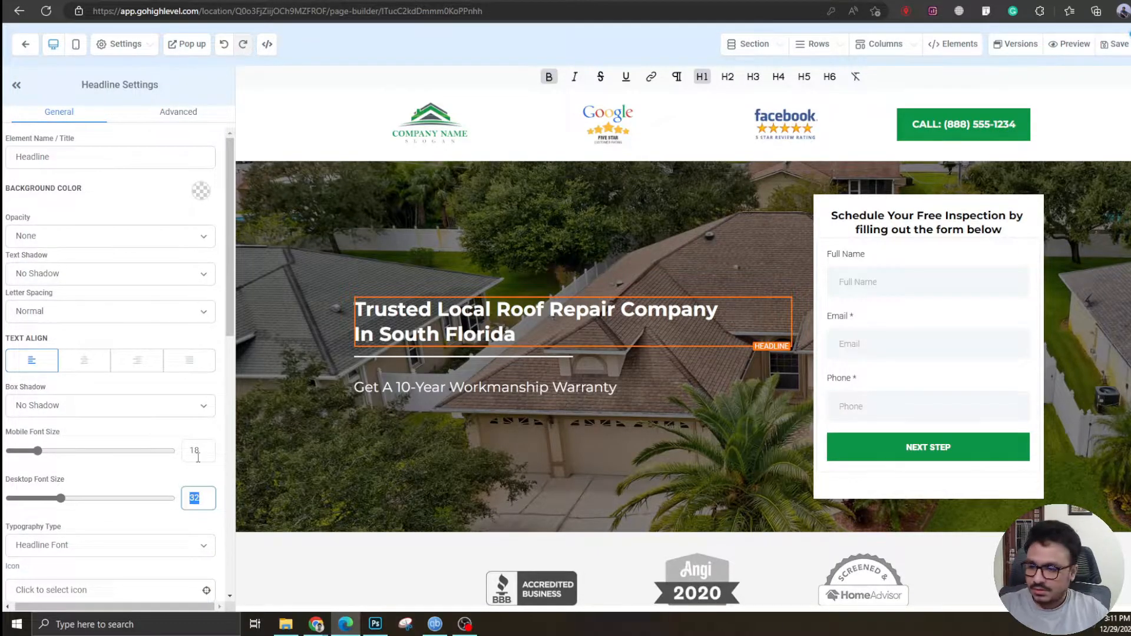
pyautogui.write('48')
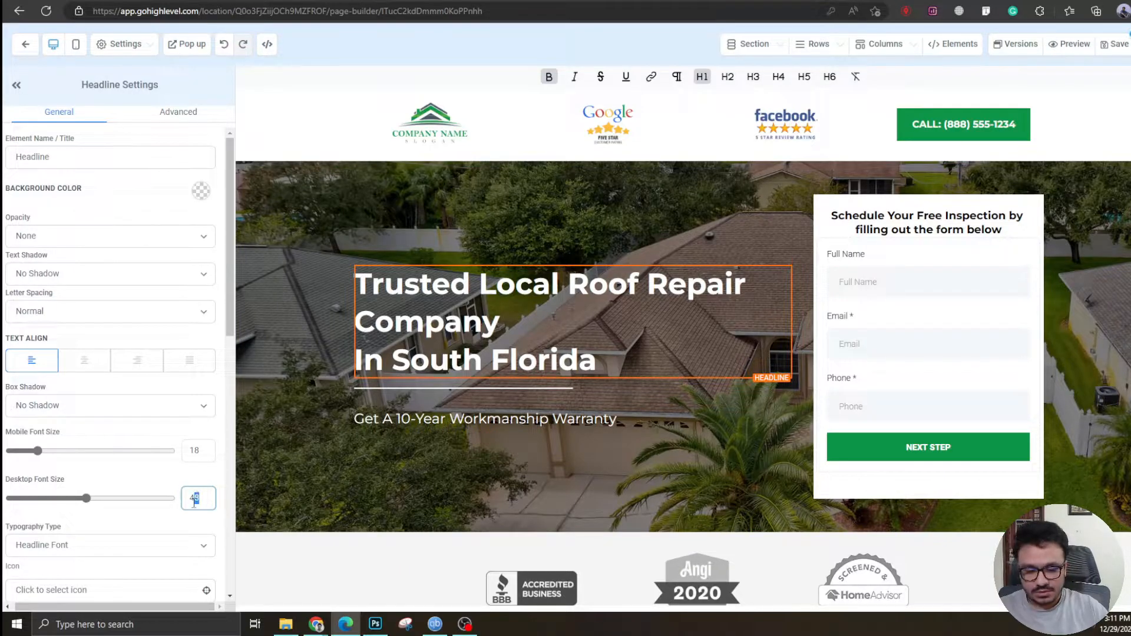
pyautogui.write('0')
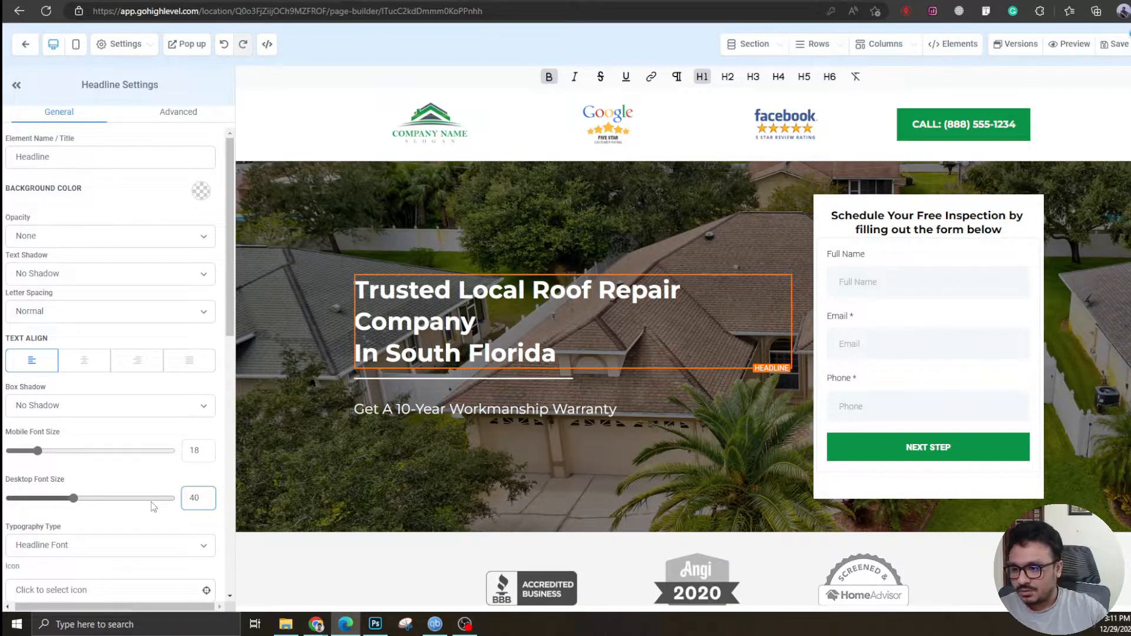
# Set the desktop font size of the hero headline to 36
pyautogui.hotkey('shift', 'Left')
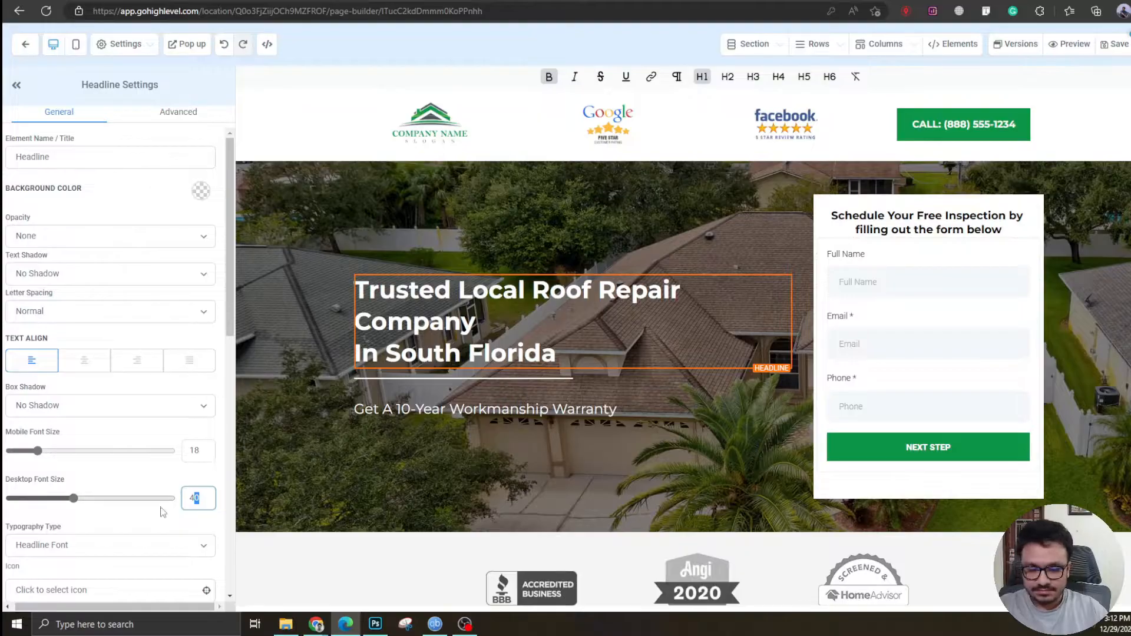
pyautogui.hotkey('shift', 'Left')
pyautogui.write('36')
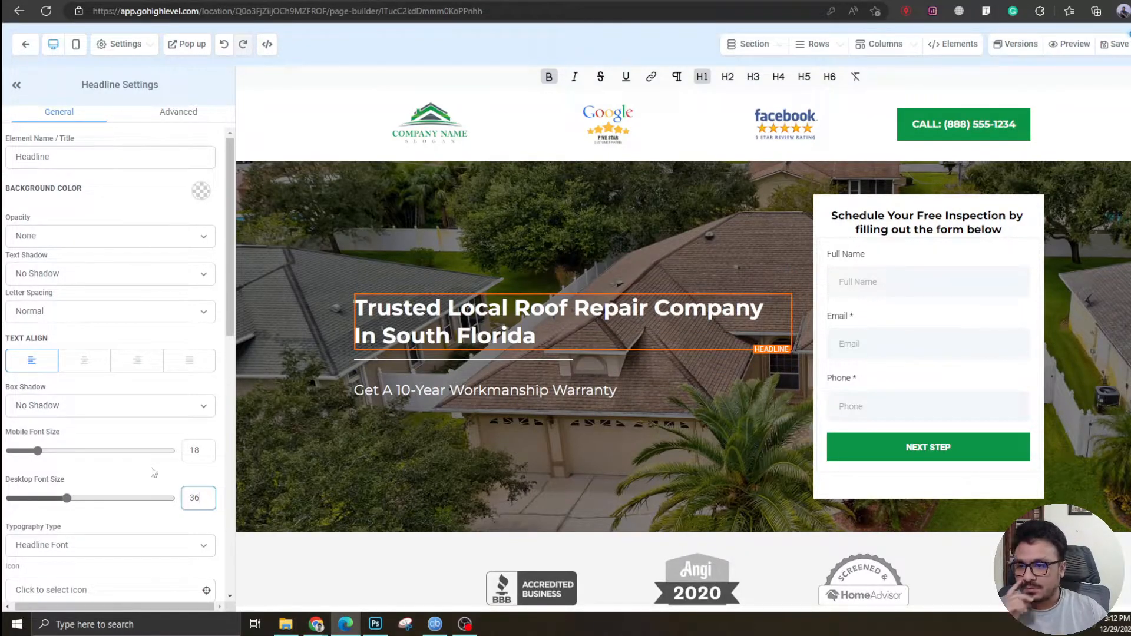
pyautogui.click(608, 453)
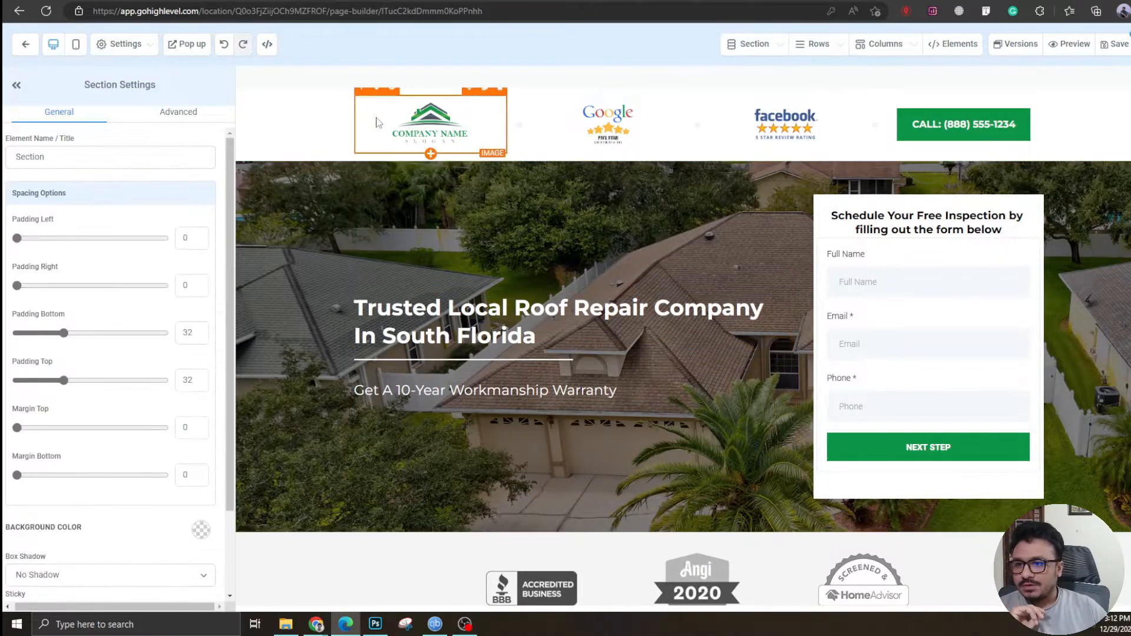
# Save the page and add a full-width section below the "Why Choose Company Name?" section
pyautogui.scroll(-5, 385, 311)
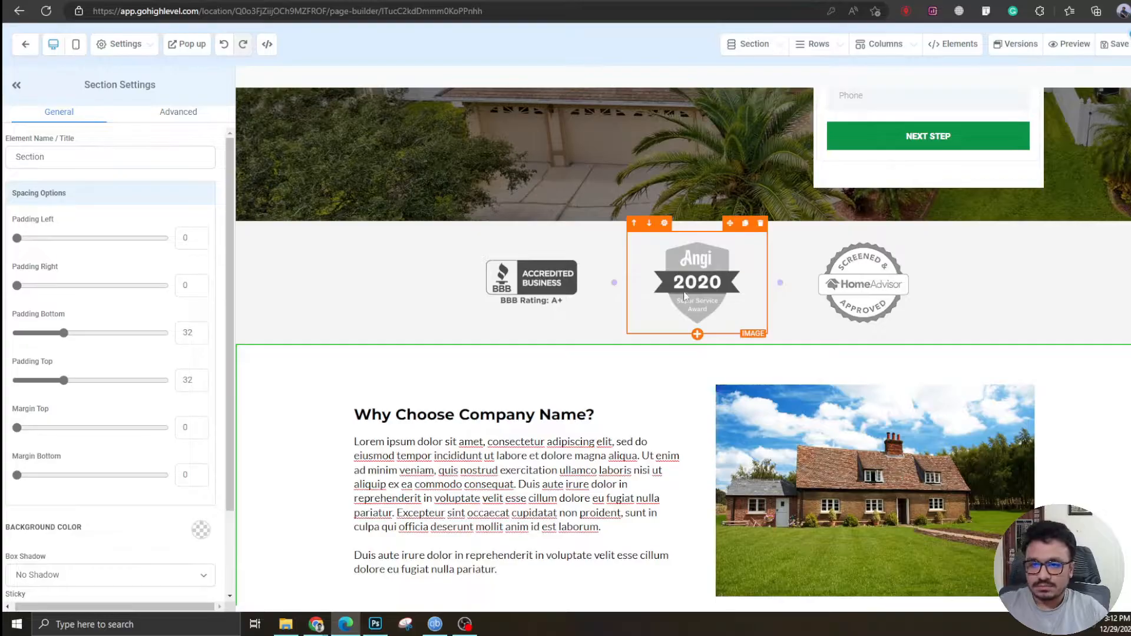
pyautogui.scroll(-1, 312, 455)
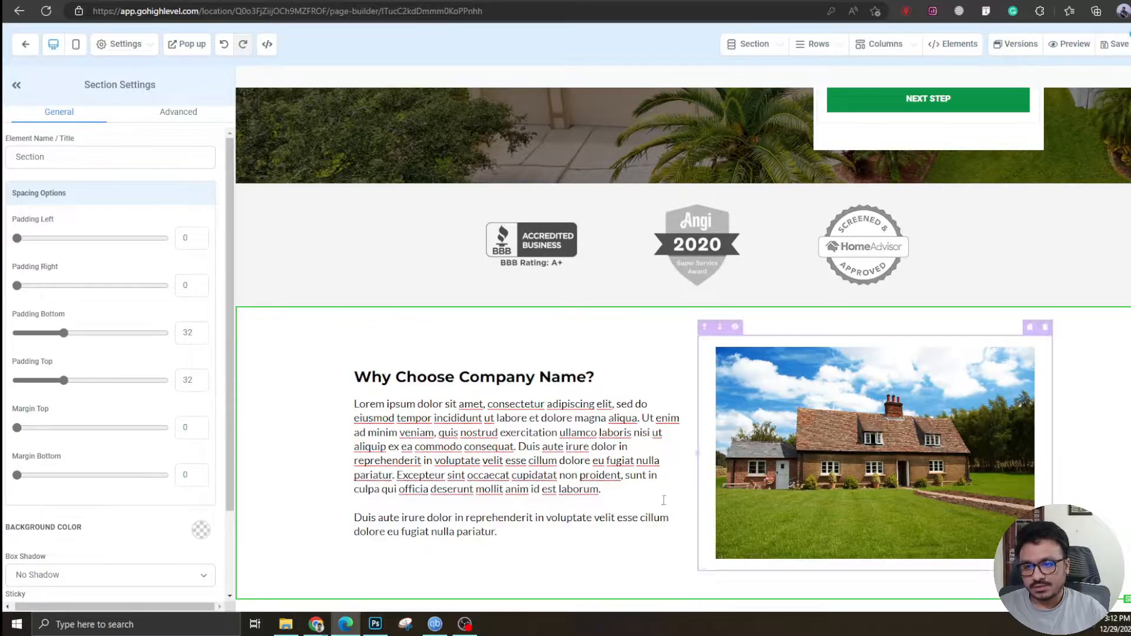
pyautogui.scroll(7, 702, 430)
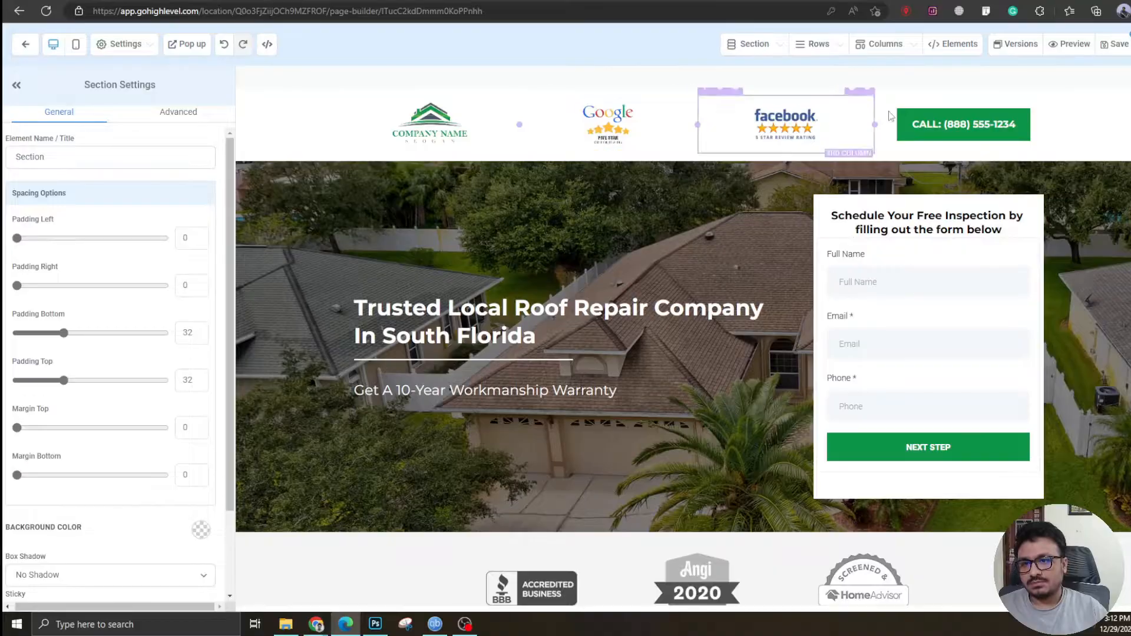
pyautogui.scroll(-3, 726, 361)
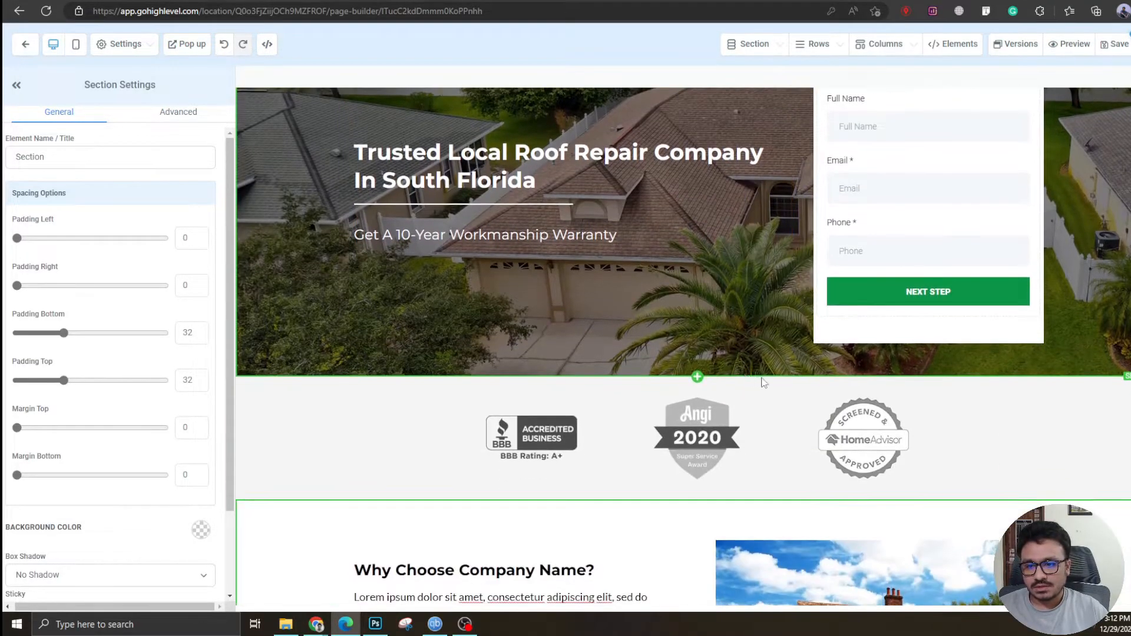
pyautogui.scroll(-4, 707, 406)
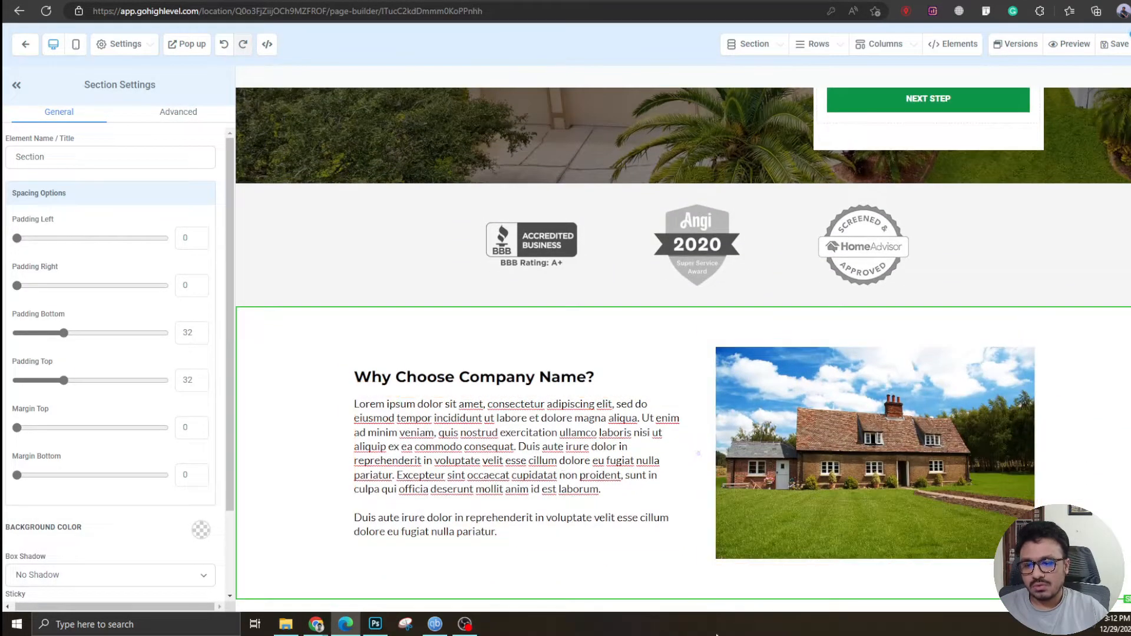
pyautogui.click(698, 600)
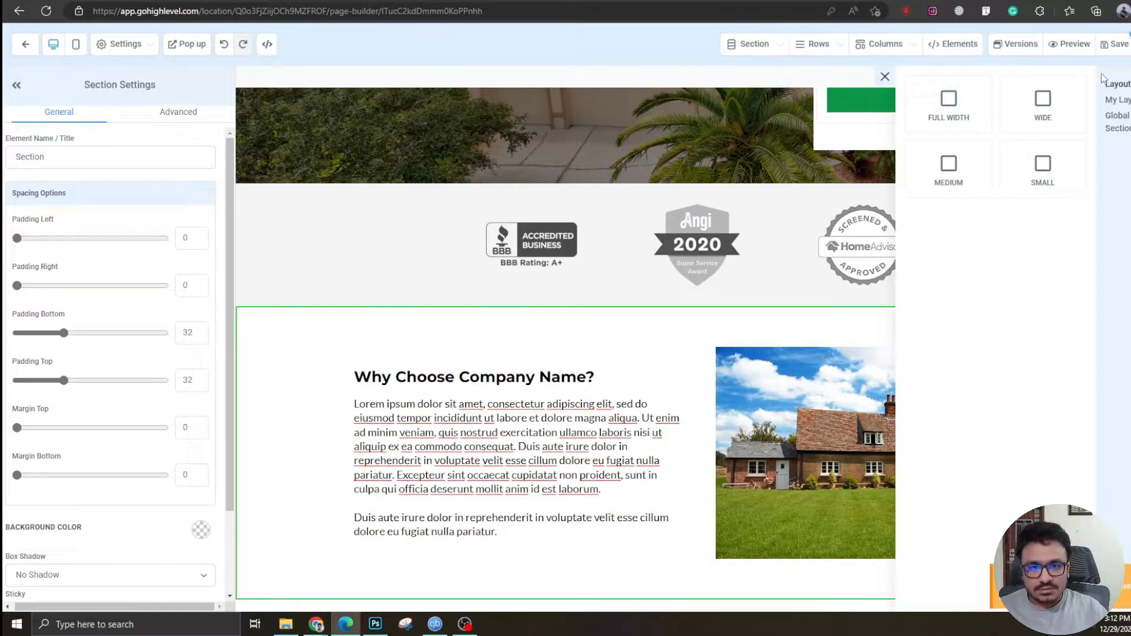
pyautogui.click(1115, 46)
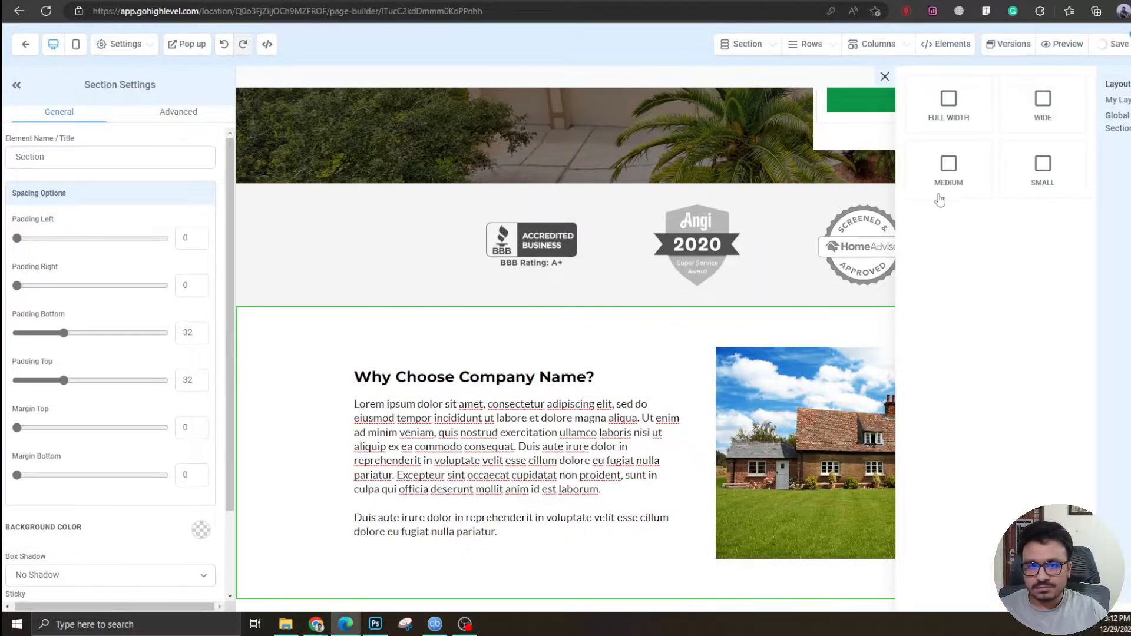
pyautogui.click(966, 129)
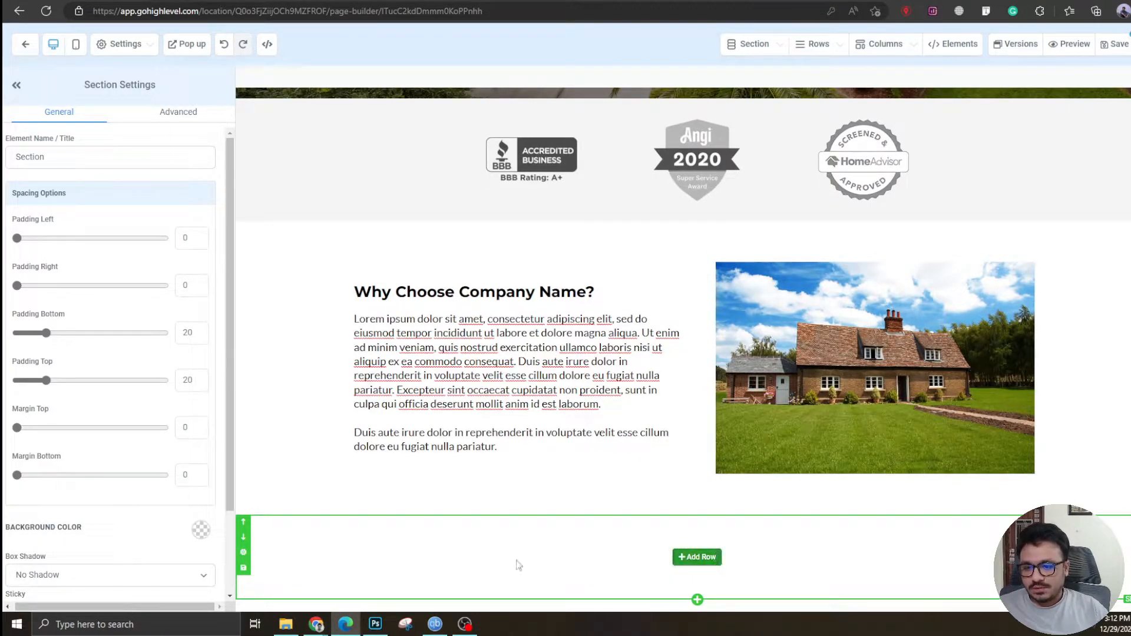
# Sample the green of the company logo in the page header with the color picker
pyautogui.scroll(7, 373, 483)
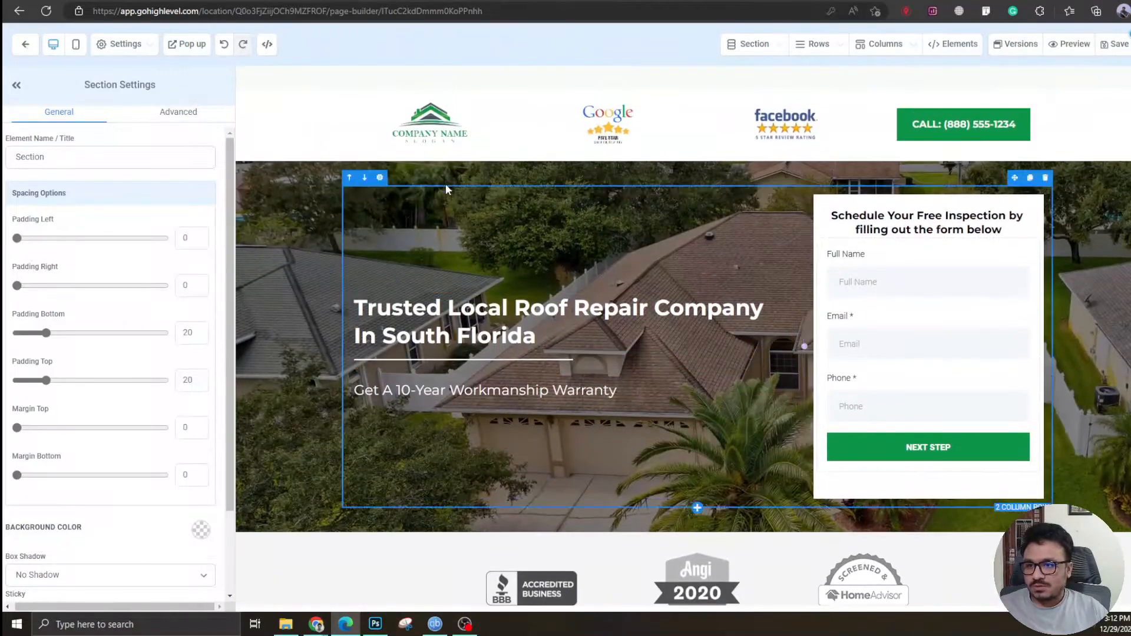
pyautogui.press('super+shift+c')
pyautogui.scroll(3, 426, 116)
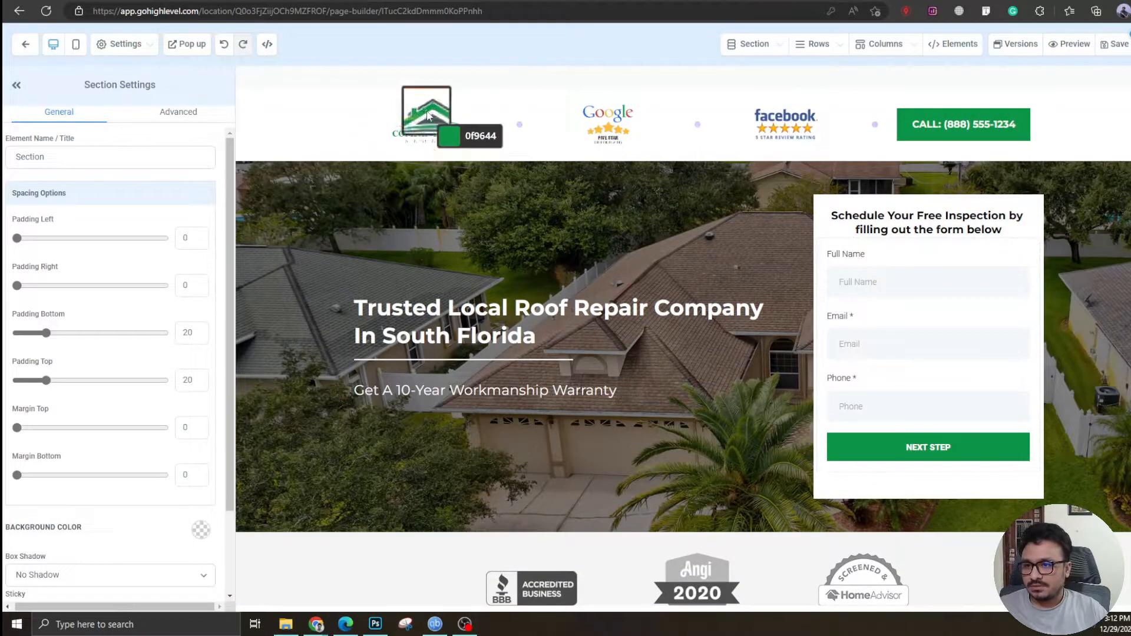
pyautogui.click(457, 96)
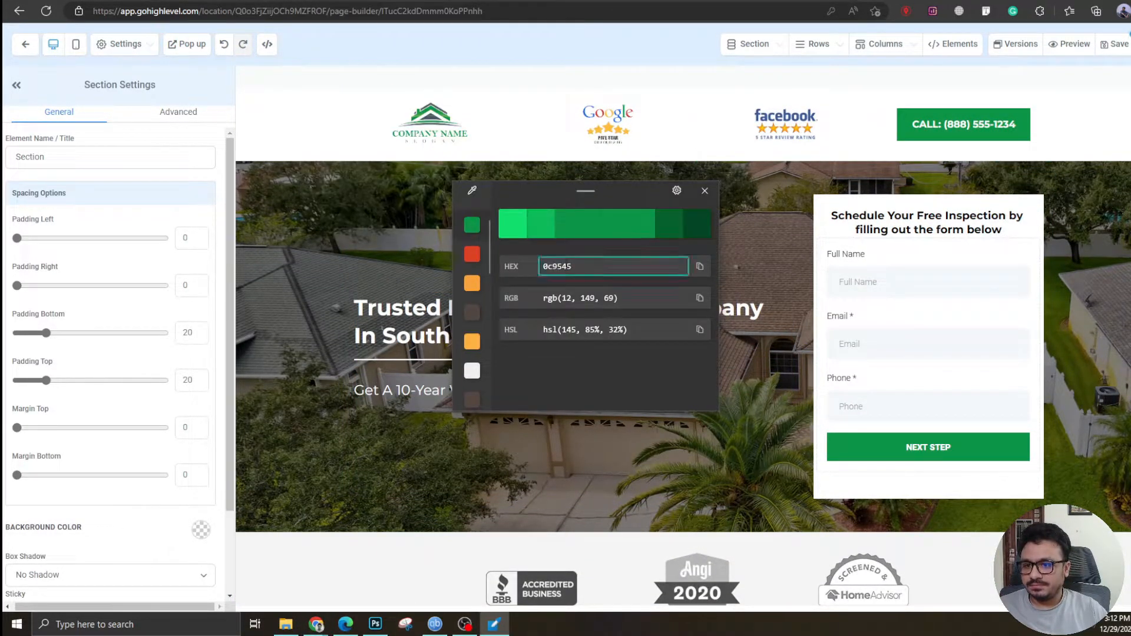
pyautogui.click(705, 191)
# Set the new empty section's background color to the saved dark brand green
pyautogui.scroll(-7, 606, 410)
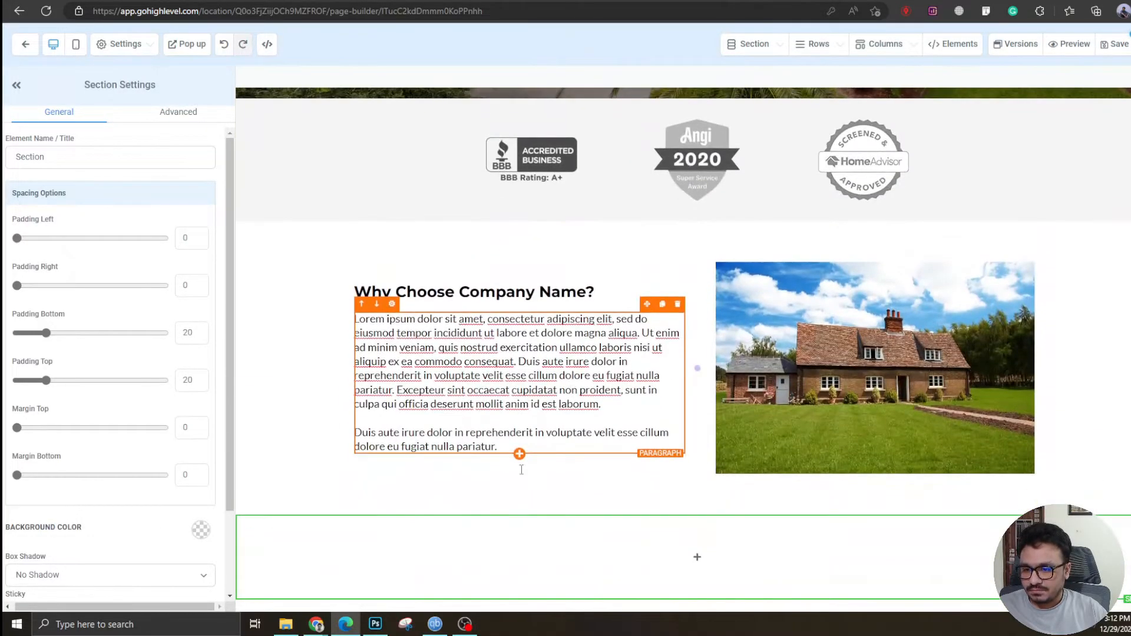
pyautogui.click(199, 531)
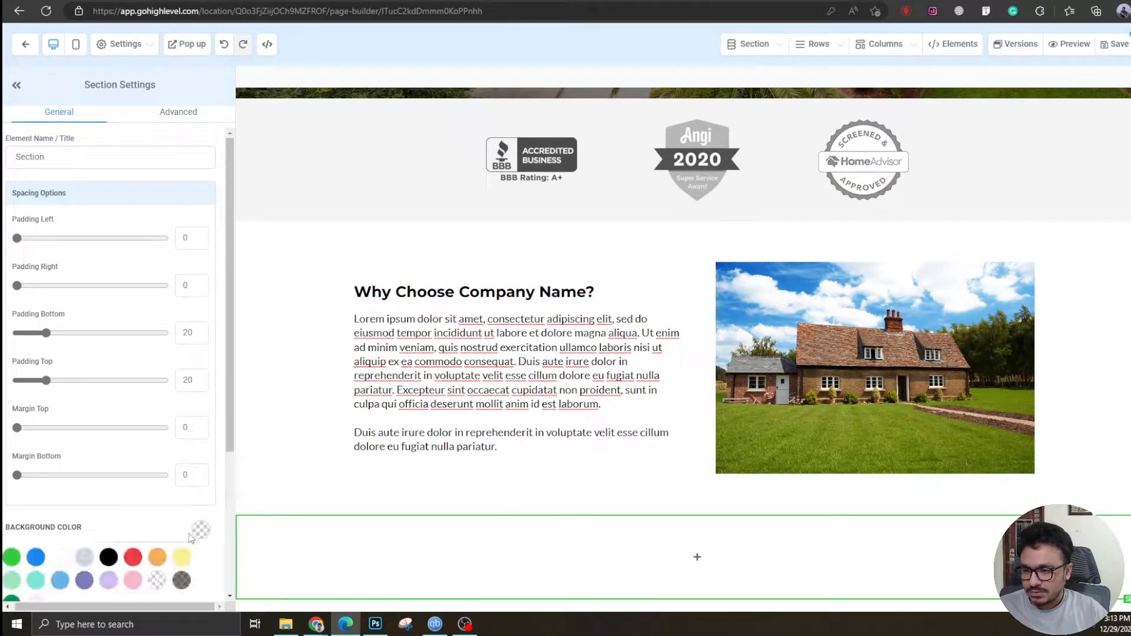
pyautogui.scroll(-3, 136, 517)
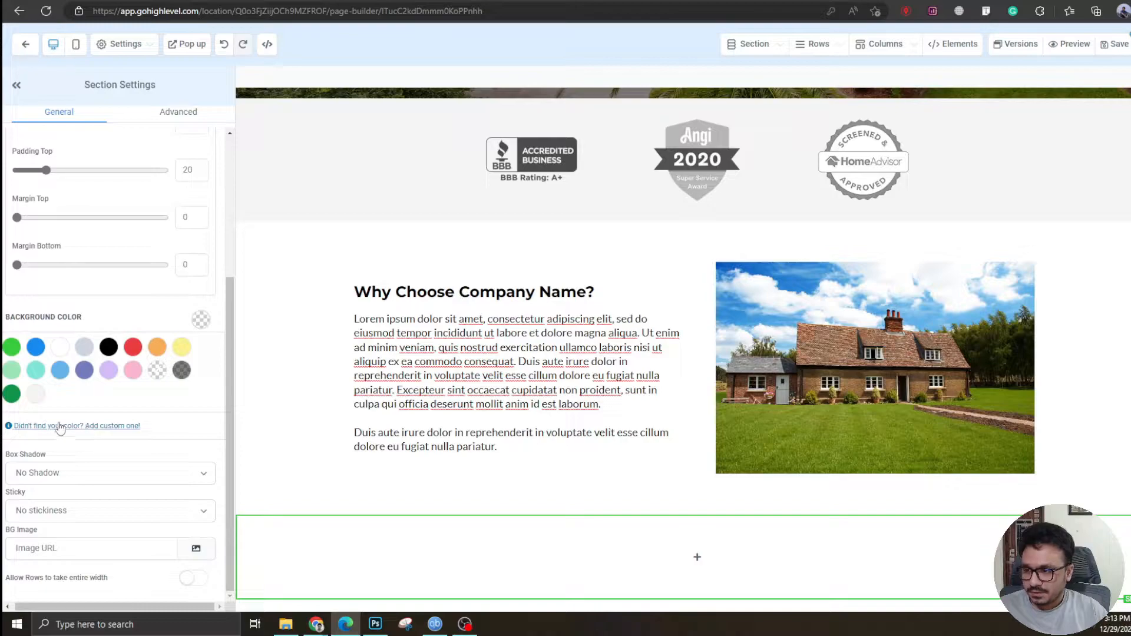
pyautogui.click(11, 394)
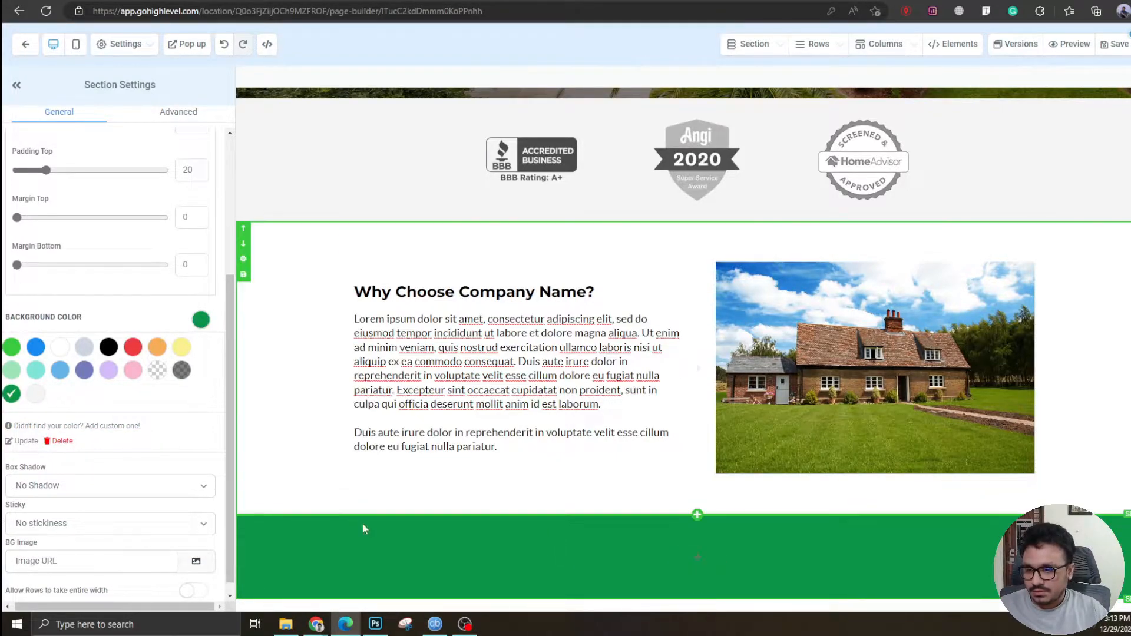
# Add a one-column row to the green section and place a headline element in it
pyautogui.click(697, 555)
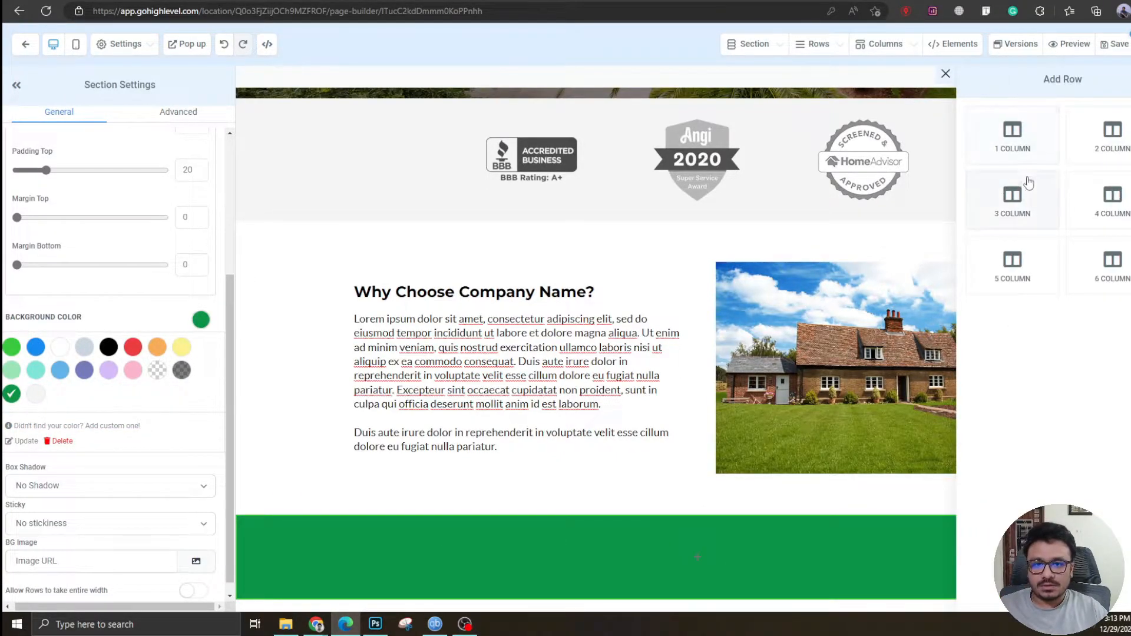
pyautogui.click(1031, 152)
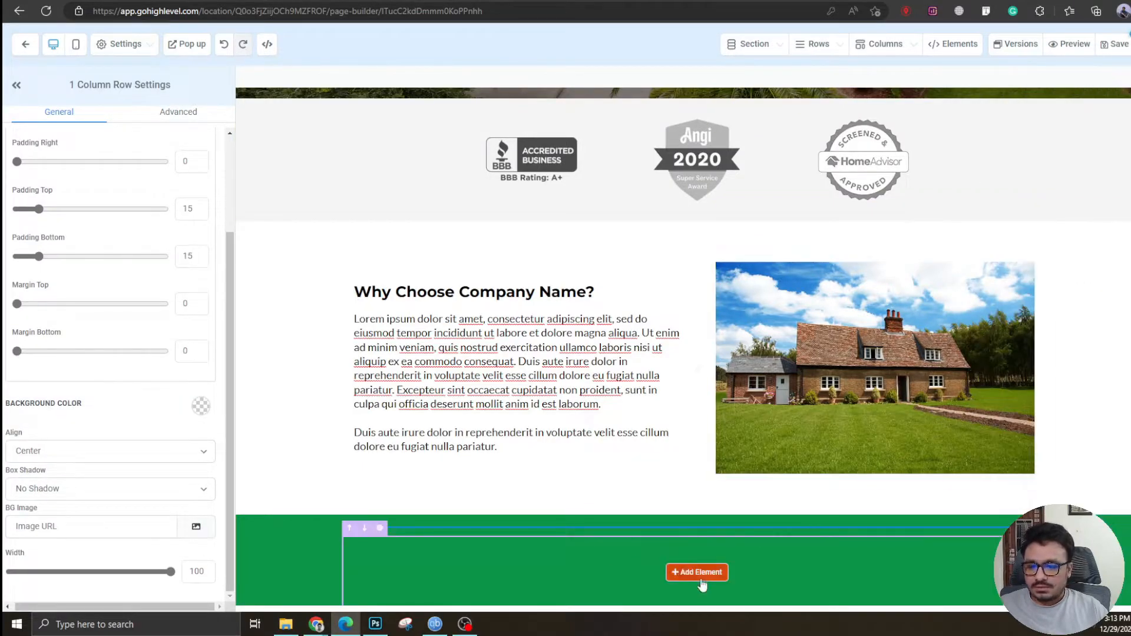
pyautogui.click(697, 541)
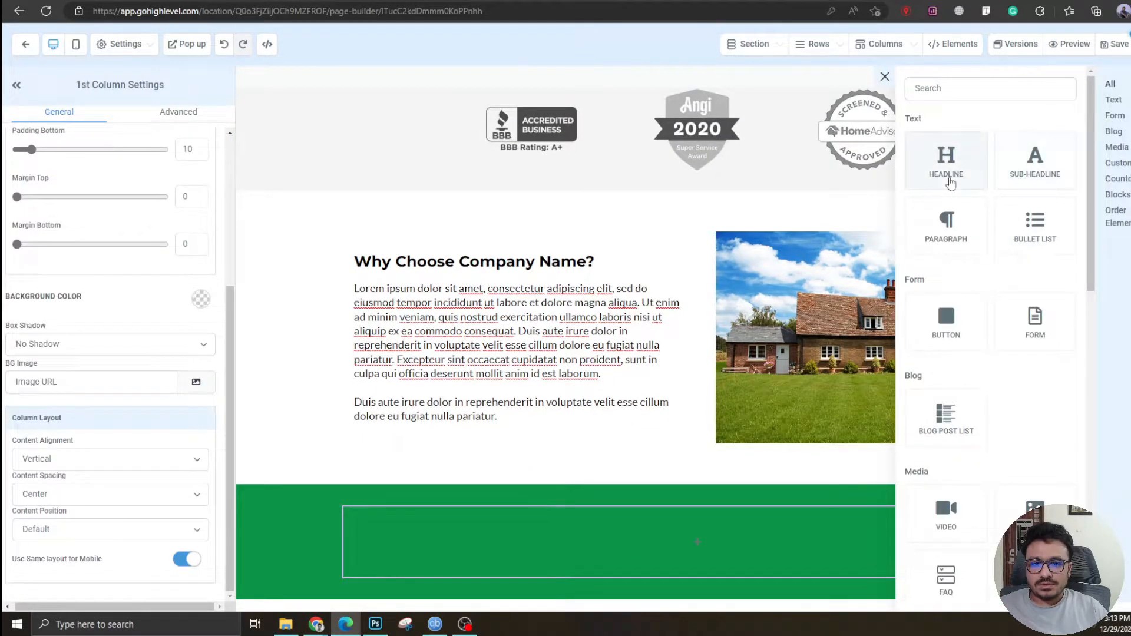
pyautogui.click(946, 171)
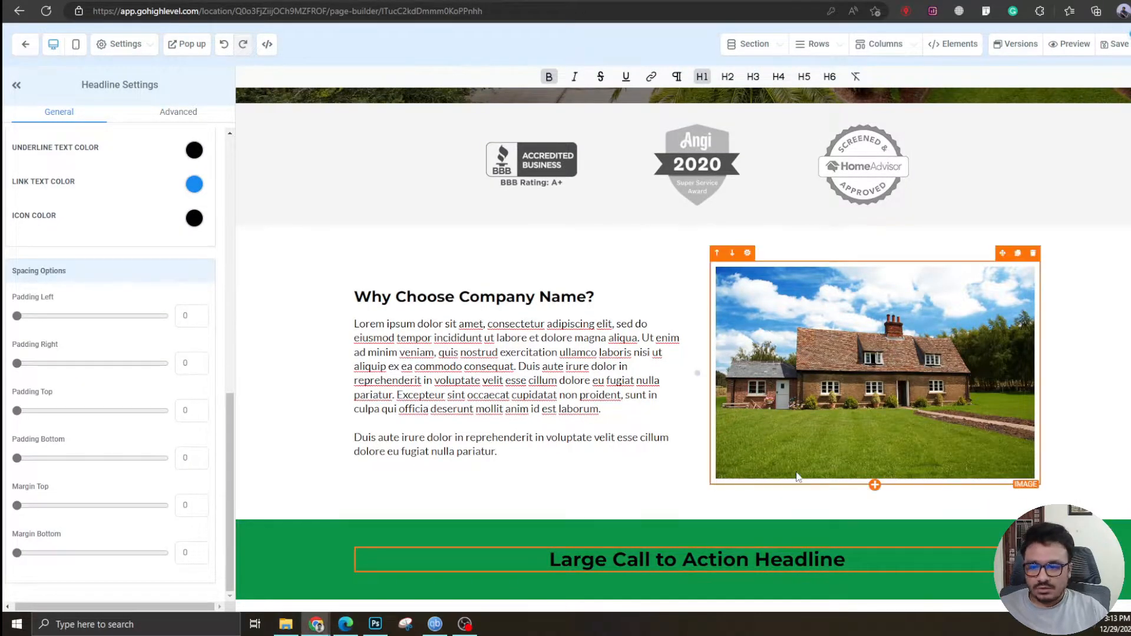
# Replace the new headline's text with "Looking For A Reliable Residential Roofer Who Can Repair Your Roof Quickly And Efficiently?" and format it as H2
pyautogui.tripleClick(580, 560)
pyautogui.hotkey('ctrl', 'v')
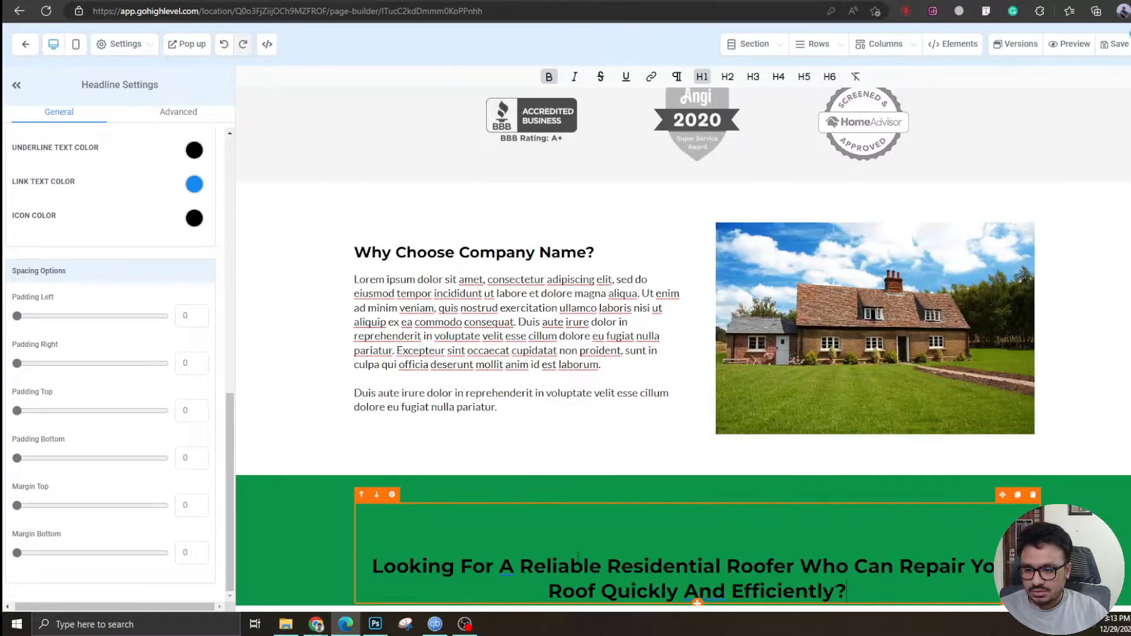
pyautogui.scroll(7, 768, 194)
pyautogui.click(726, 88)
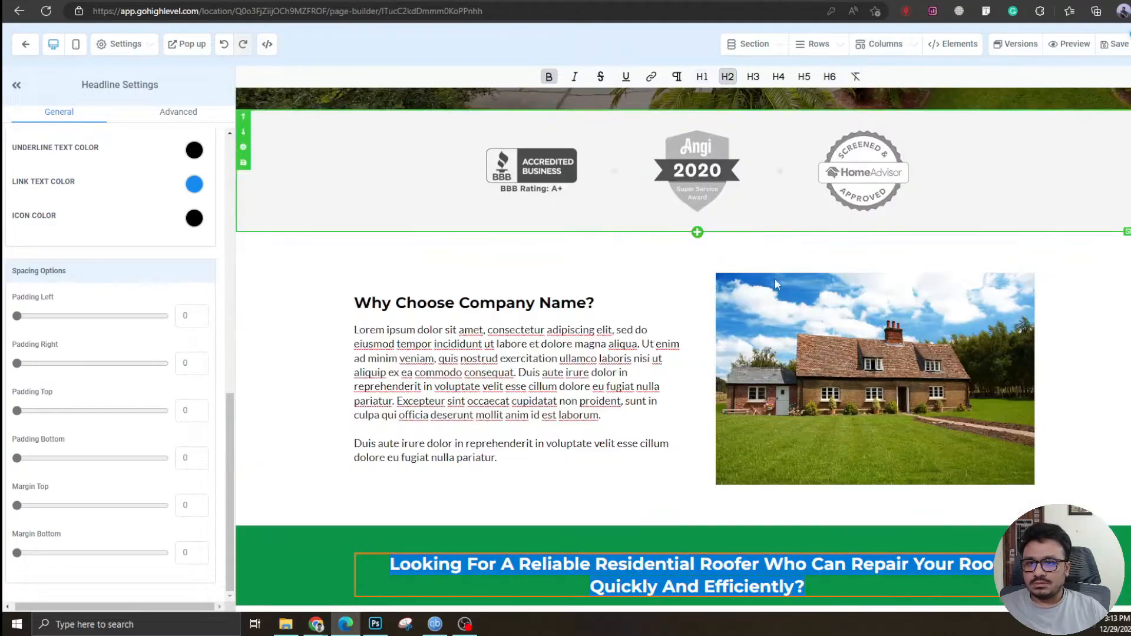
# Set both the text color and the bold text color of the green section's headline to white
pyautogui.scroll(3, 196, 246)
pyautogui.click(194, 191)
pyautogui.click(195, 191)
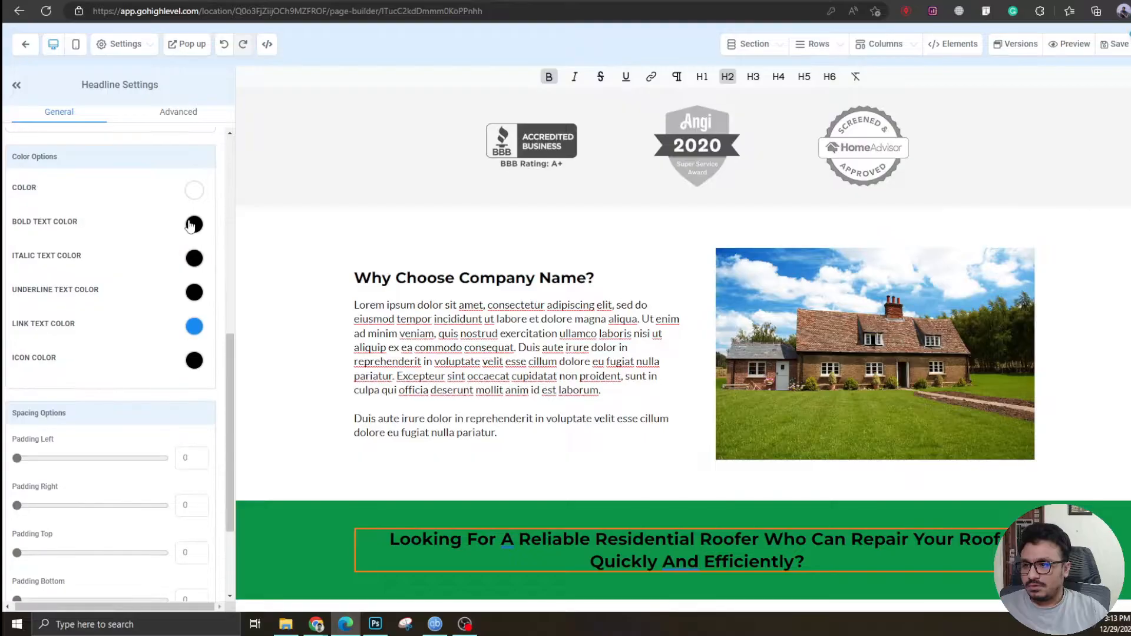
pyautogui.click(193, 224)
pyautogui.click(326, 556)
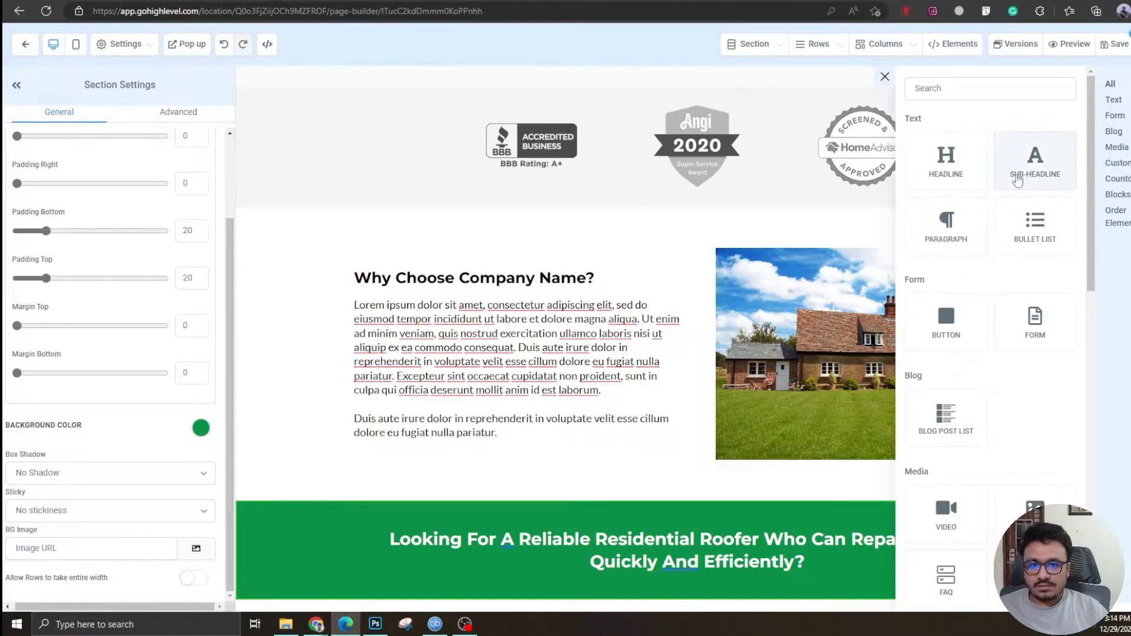
# Add a white sub-headline below the headline reading "Get in touch today to see if Company Name LLC is the right choice for you!"
pyautogui.click(1017, 181)
pyautogui.scroll(6, 866, 286)
pyautogui.scroll(-6, 866, 285)
pyautogui.scroll(5, 198, 306)
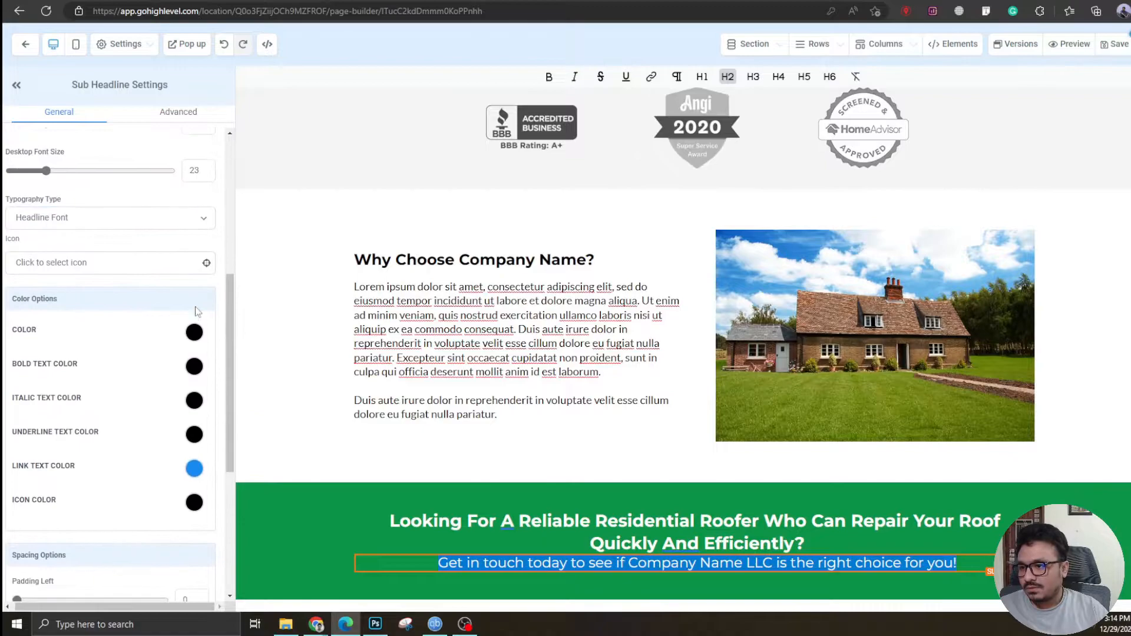
pyautogui.click(195, 337)
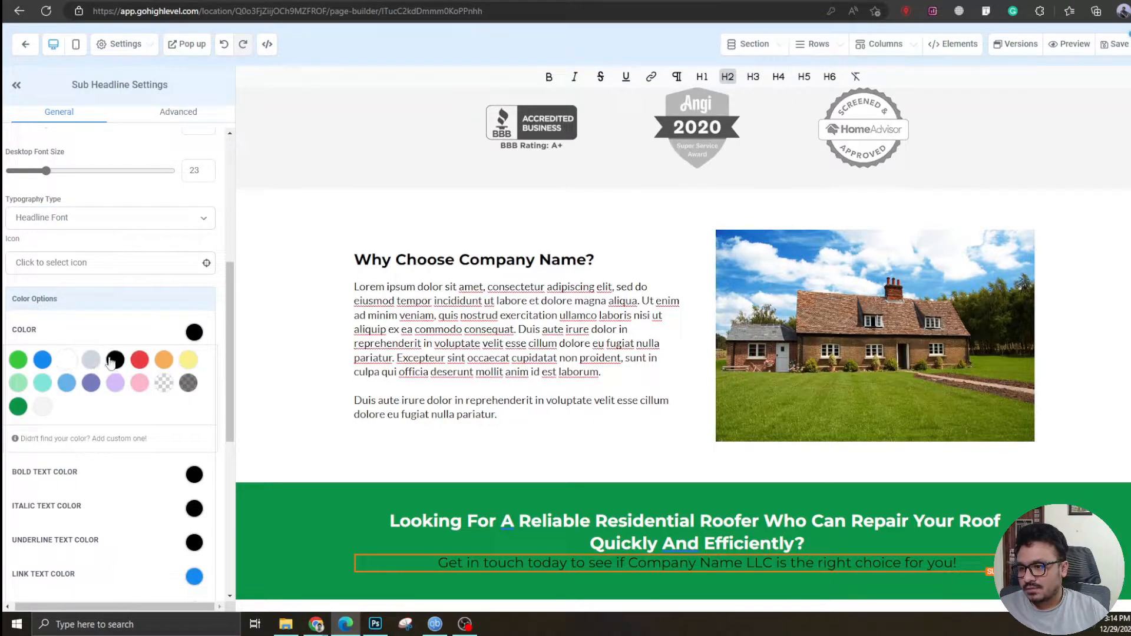
pyautogui.click(92, 362)
pyautogui.click(194, 332)
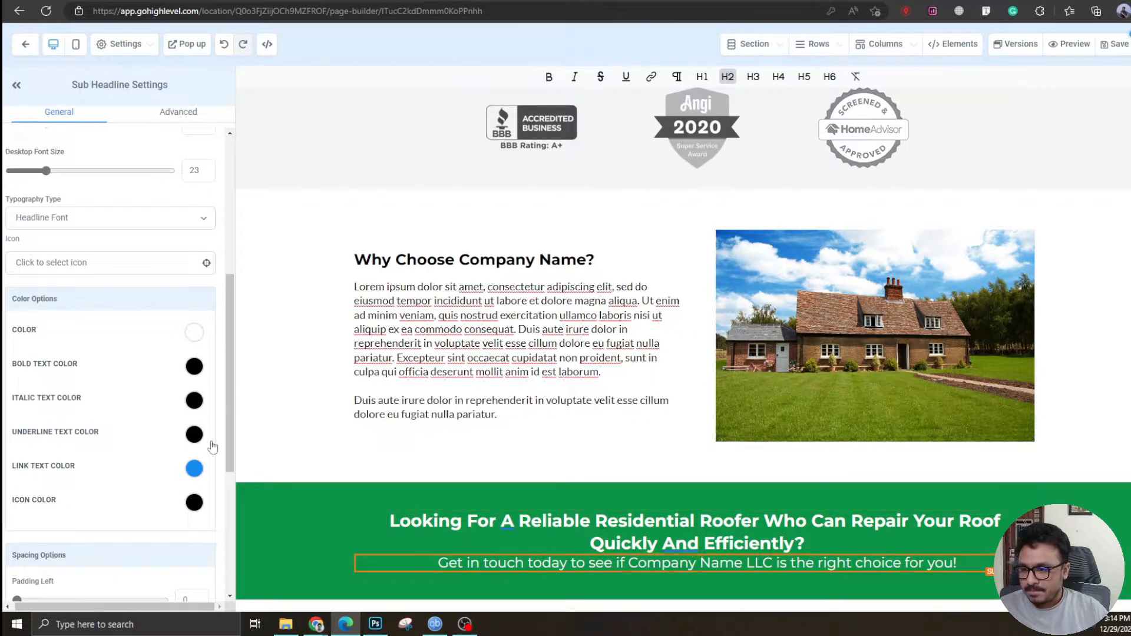
# Set the bottom padding of the green section's headline to 16
pyautogui.click(677, 545)
pyautogui.scroll(-2, 76, 362)
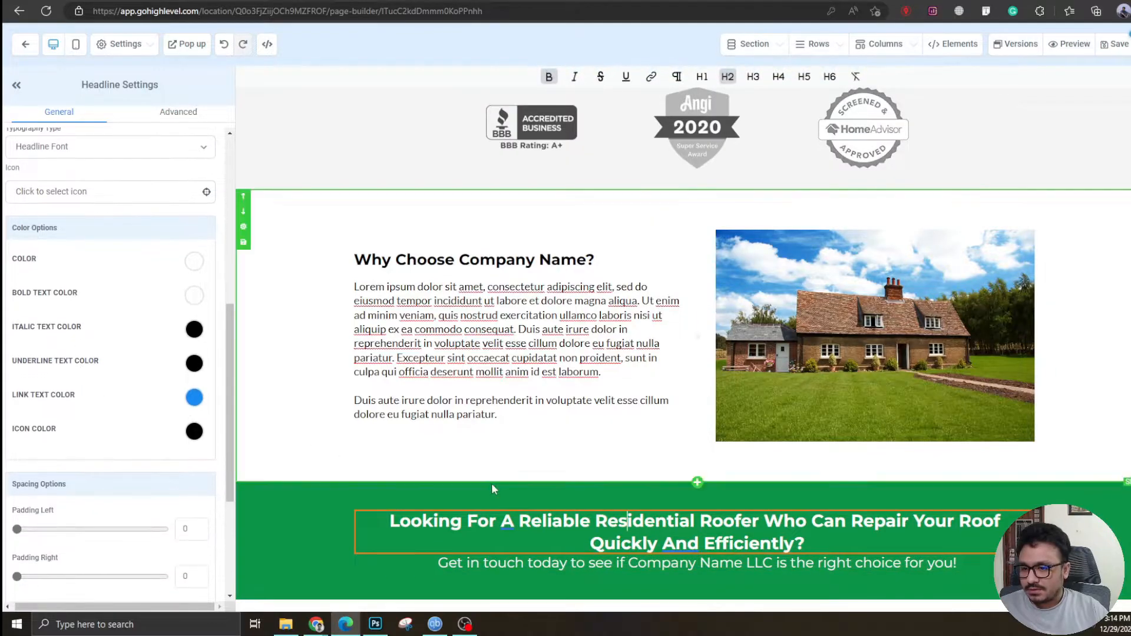
pyautogui.scroll(4, 150, 389)
pyautogui.scroll(-8, 139, 419)
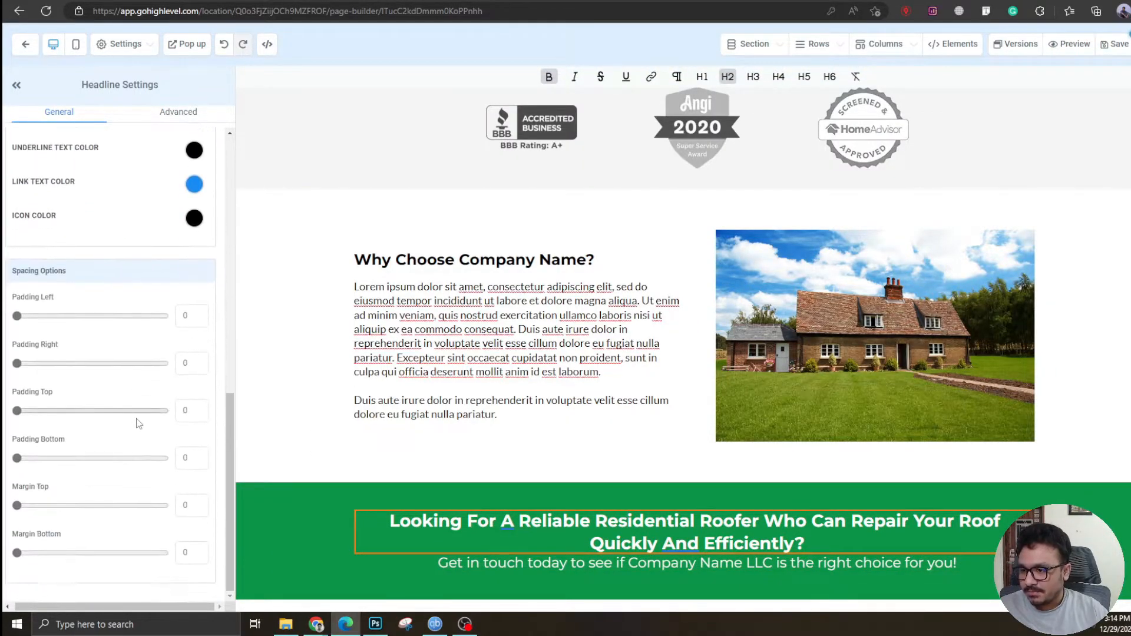
pyautogui.click(194, 451)
pyautogui.write('16')
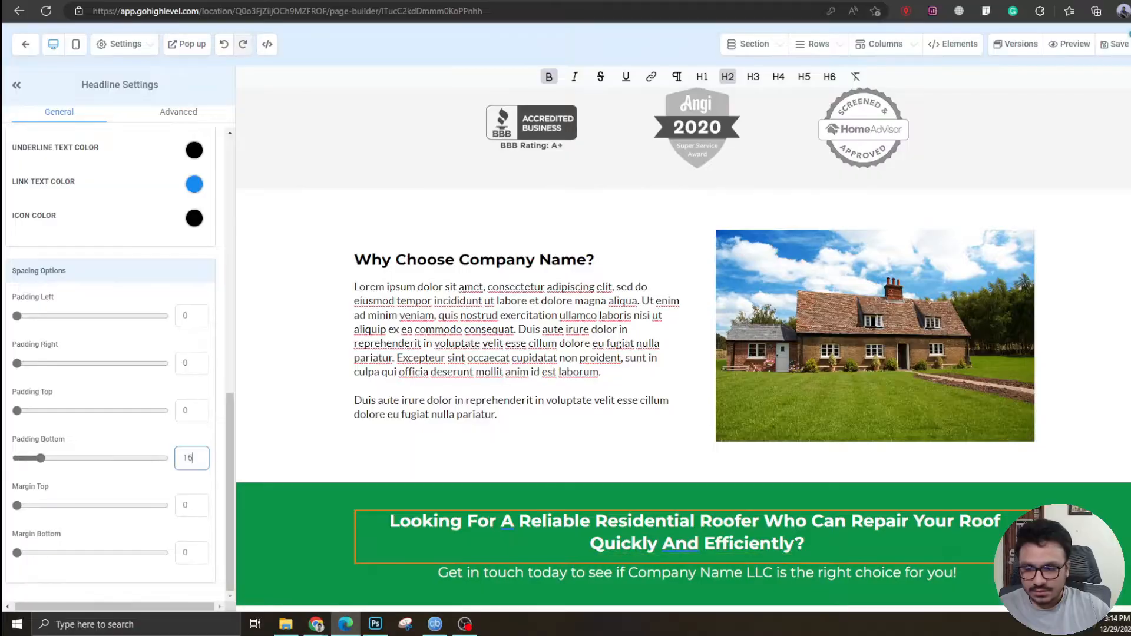
# Add a button element below the sub-headline in the green section
pyautogui.click(638, 563)
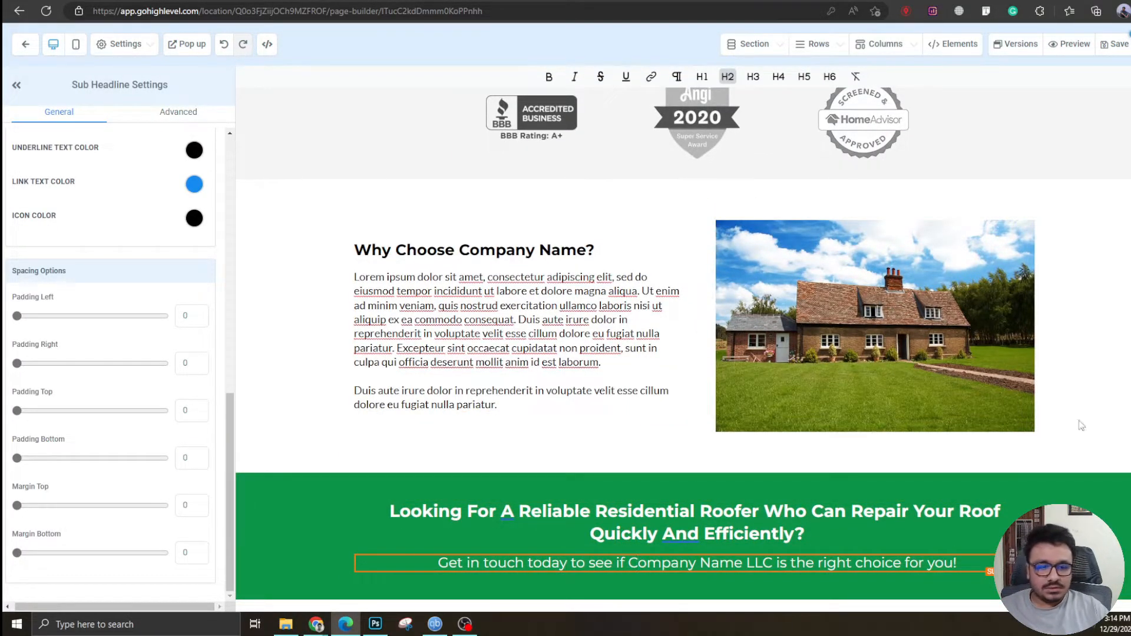
pyautogui.click(697, 574)
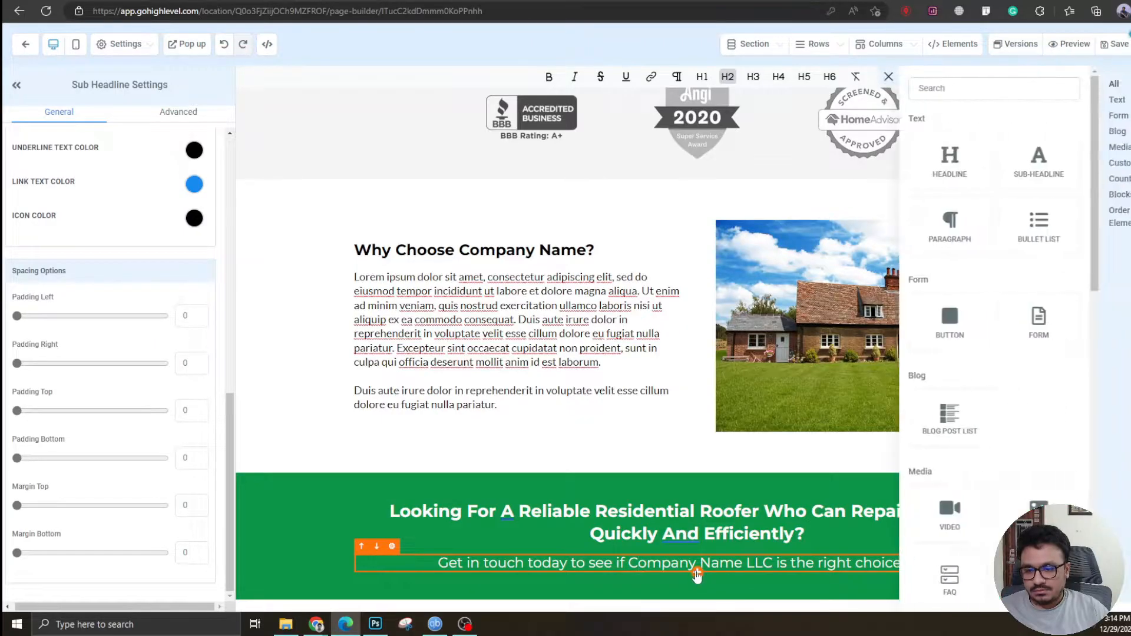
pyautogui.click(960, 312)
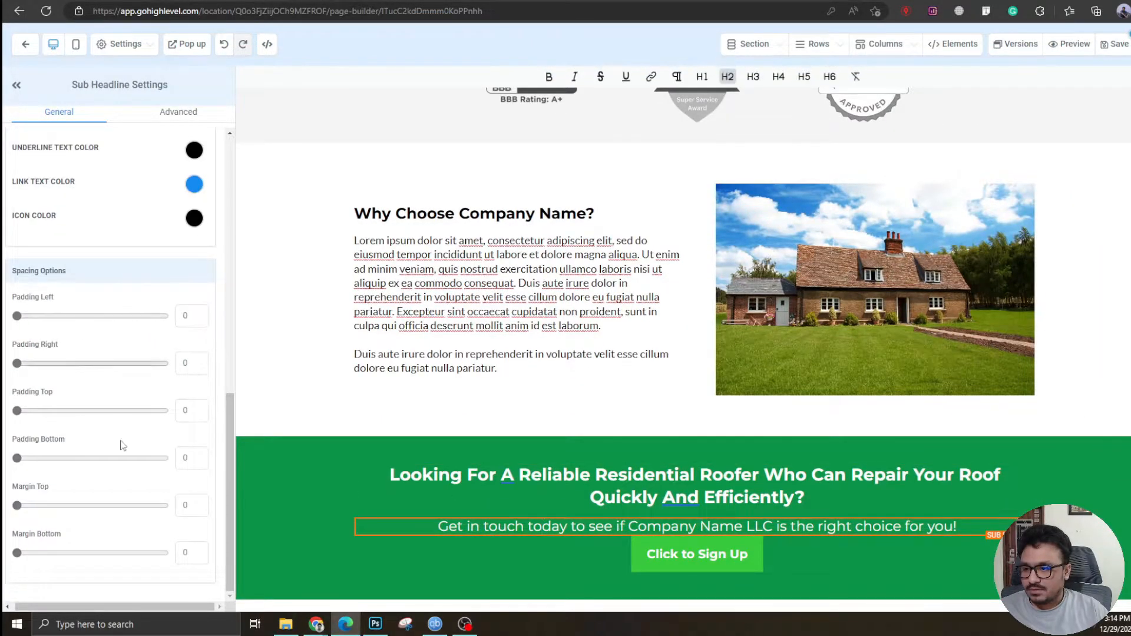
# Set the bottom padding of the green section's sub-headline to 24
pyautogui.scroll(5, 118, 420)
pyautogui.scroll(-5, 136, 492)
pyautogui.click(188, 454)
pyautogui.write('20')
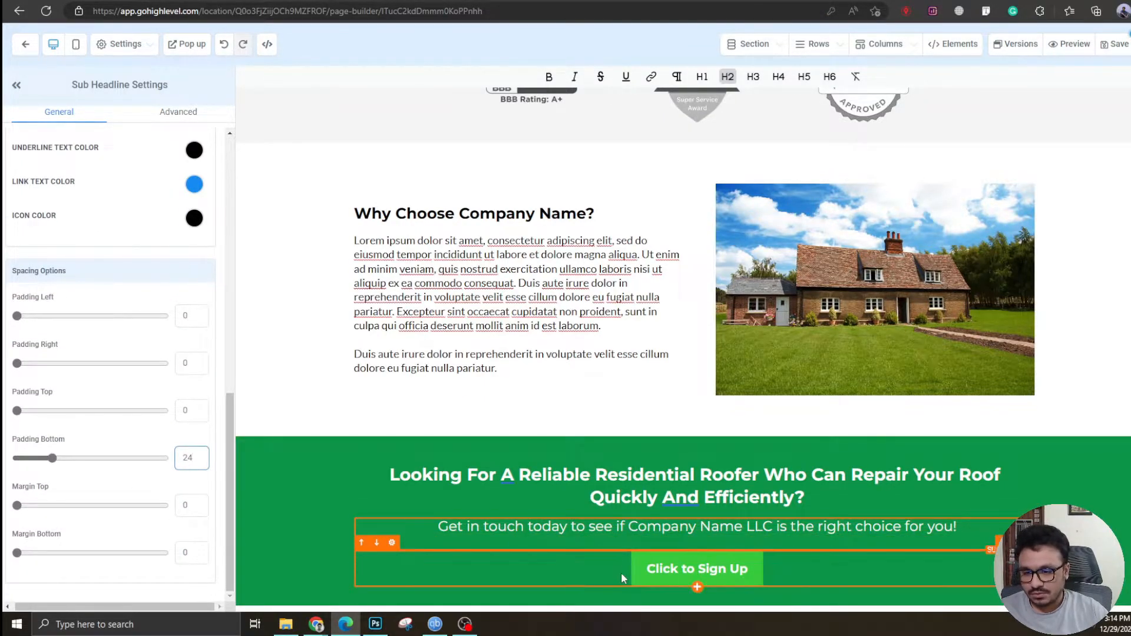
# Give the "Click to Sign Up" button a white background and black text
pyautogui.click(621, 573)
pyautogui.click(201, 191)
pyautogui.scroll(-10, 159, 460)
pyautogui.scroll(6, 168, 354)
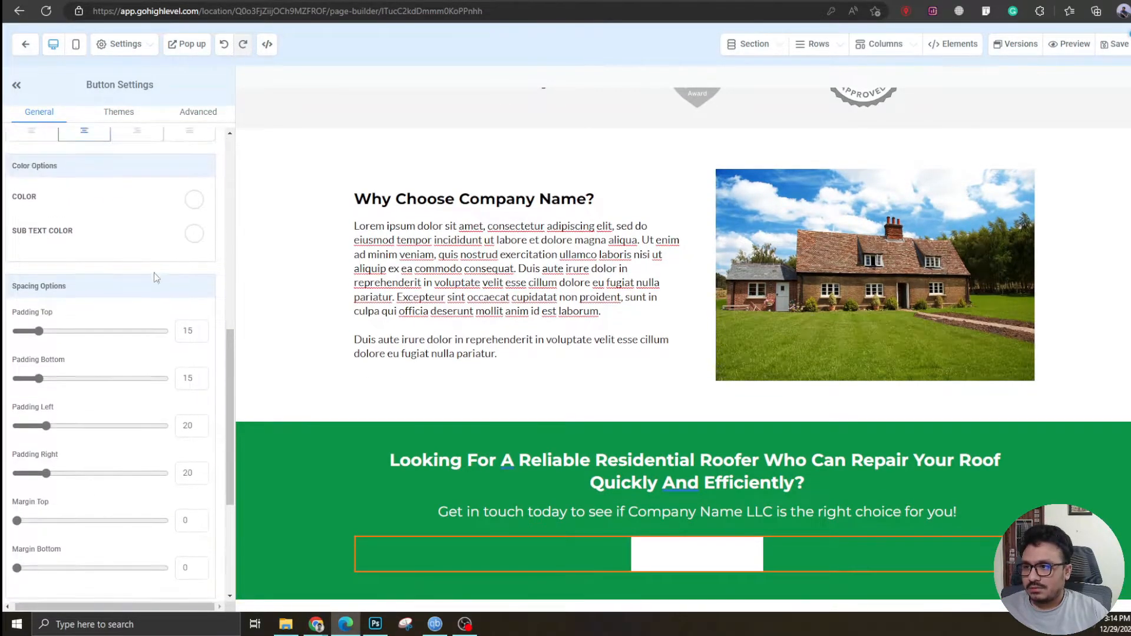
pyautogui.click(192, 226)
pyautogui.click(115, 247)
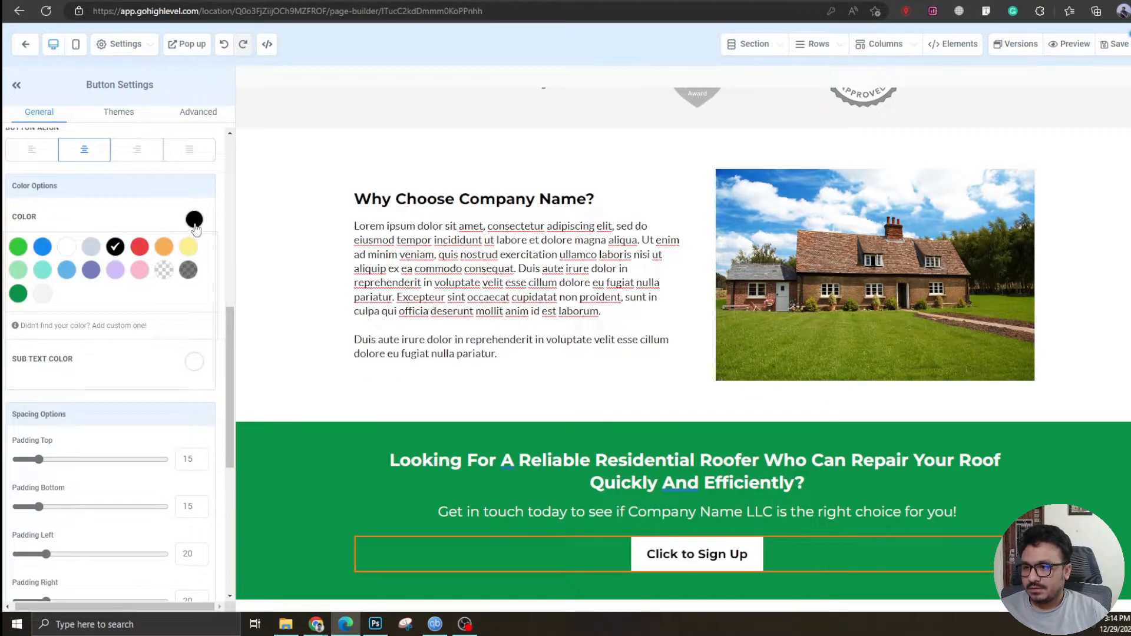
# Change the text of the button in the green section to "Request A Free Roof Inspection"
pyautogui.click(194, 221)
pyautogui.scroll(-4, 53, 392)
pyautogui.tripleClick(74, 431)
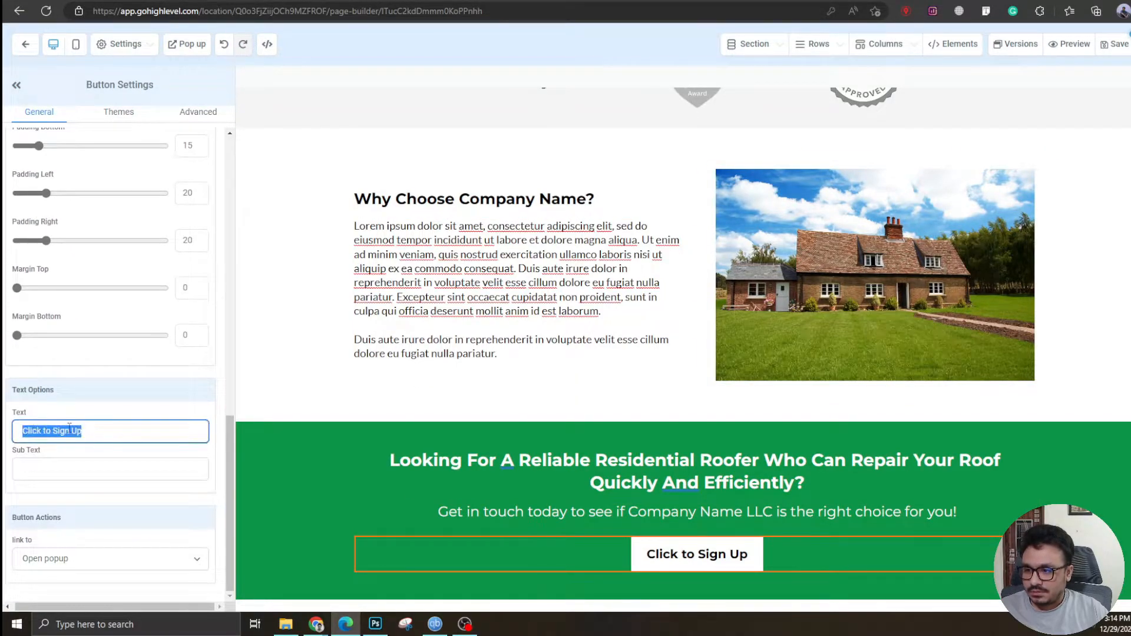
pyautogui.write('Request A F')
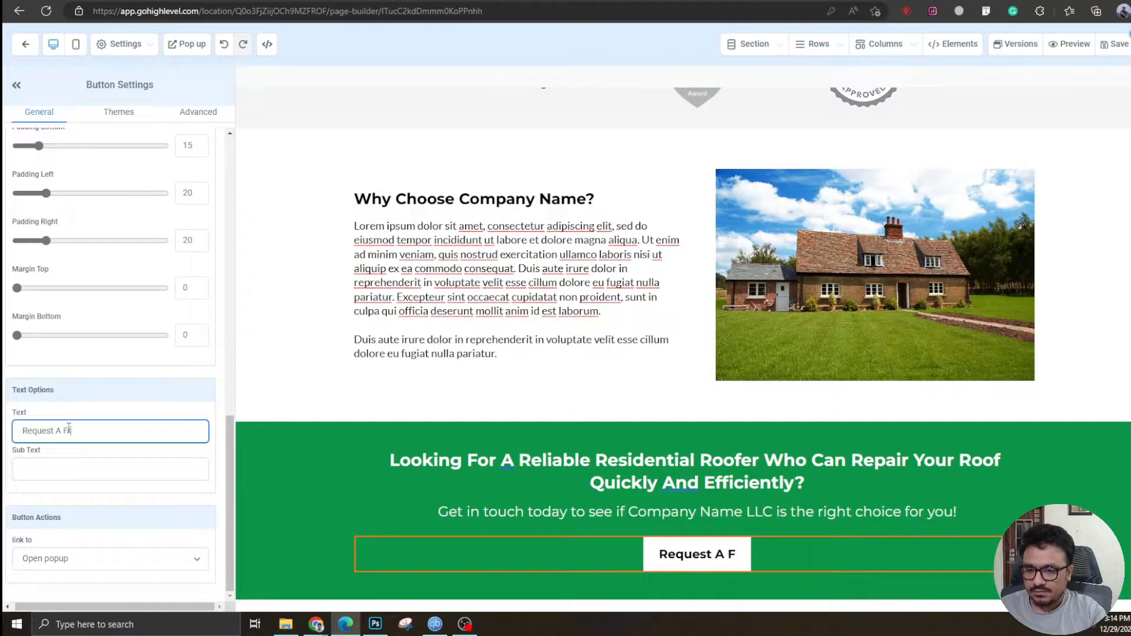
pyautogui.write('ree Roof Inspection')
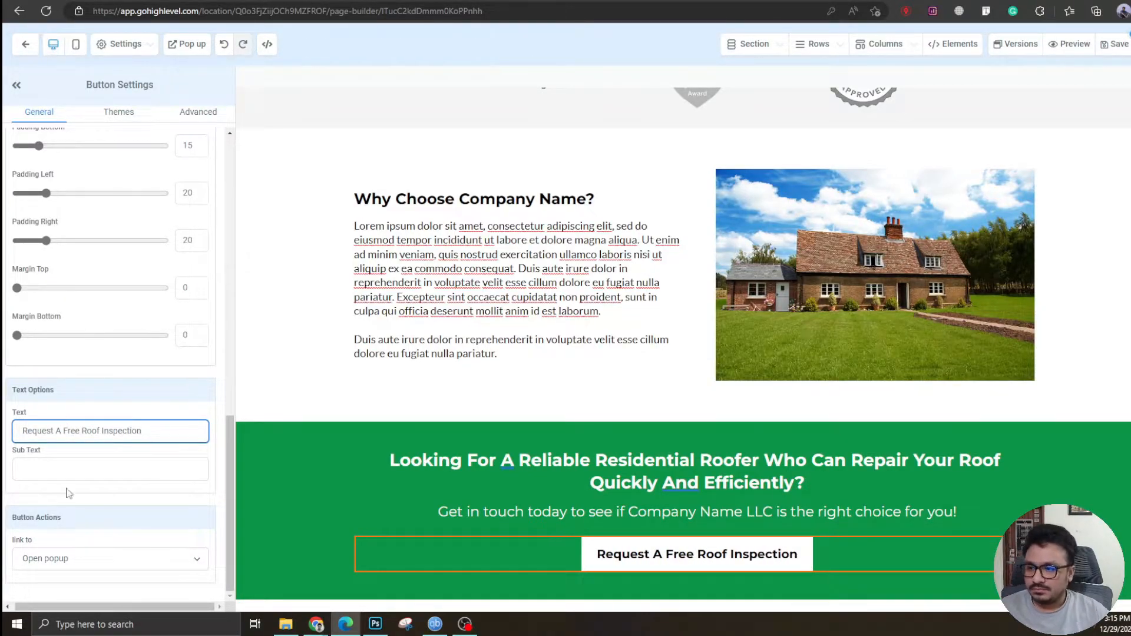
# Examine the button's link options and look over the page between the hero form and the green section
pyautogui.click(72, 555)
pyautogui.click(80, 559)
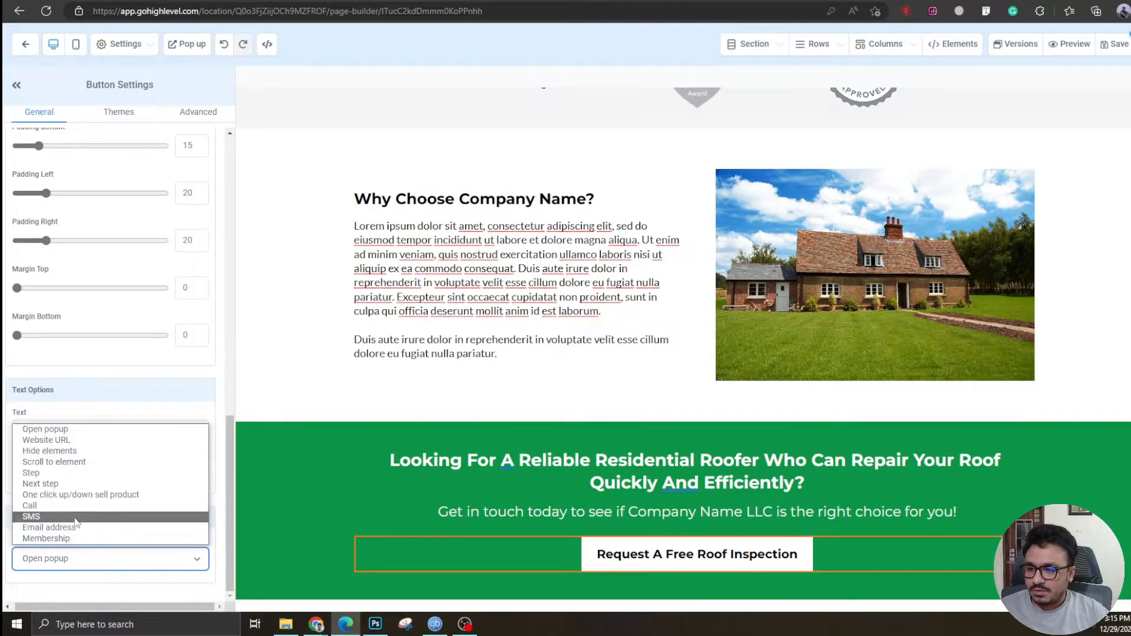
pyautogui.click(128, 415)
pyautogui.click(130, 416)
pyautogui.scroll(9, 695, 347)
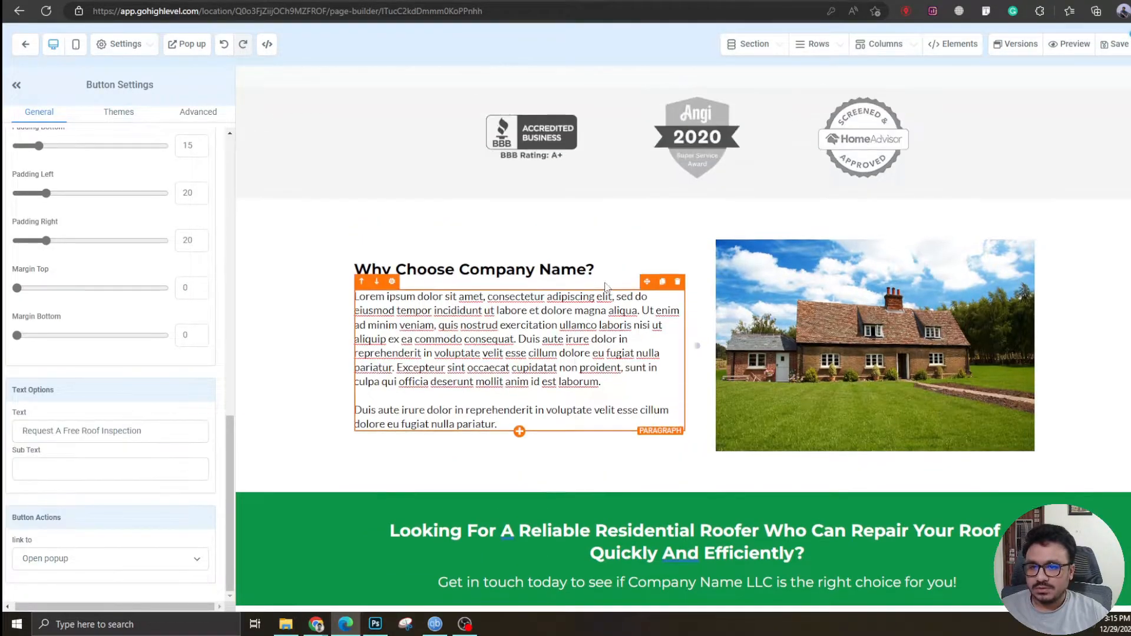
pyautogui.scroll(-9, 731, 430)
pyautogui.scroll(7, 655, 522)
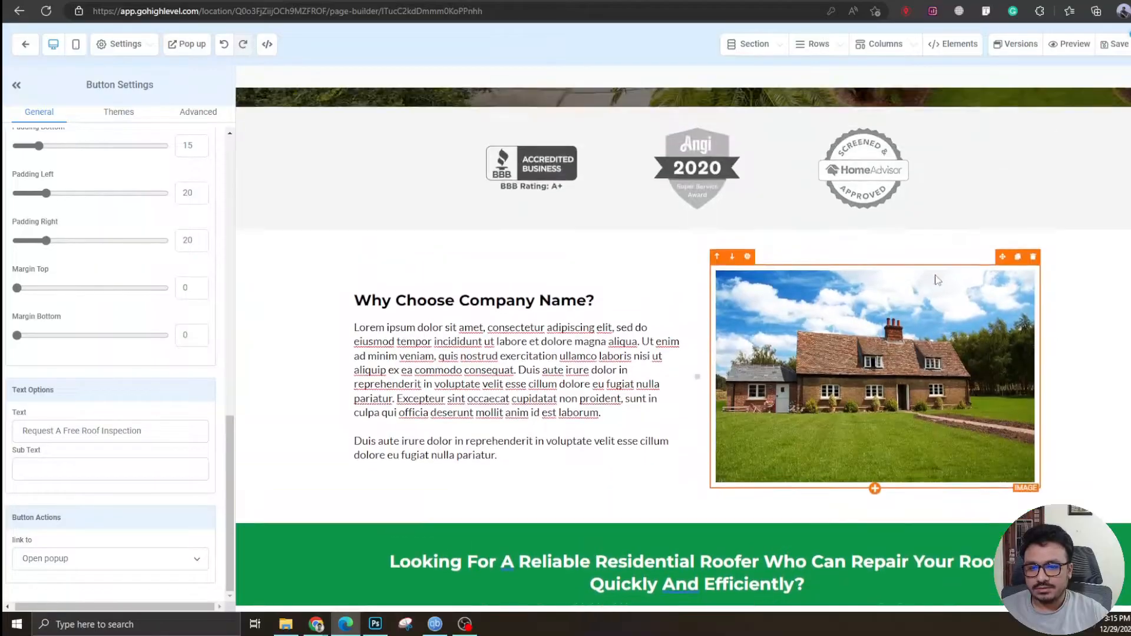
pyautogui.scroll(-6, 677, 501)
pyautogui.scroll(1, 715, 483)
pyautogui.scroll(5, 714, 483)
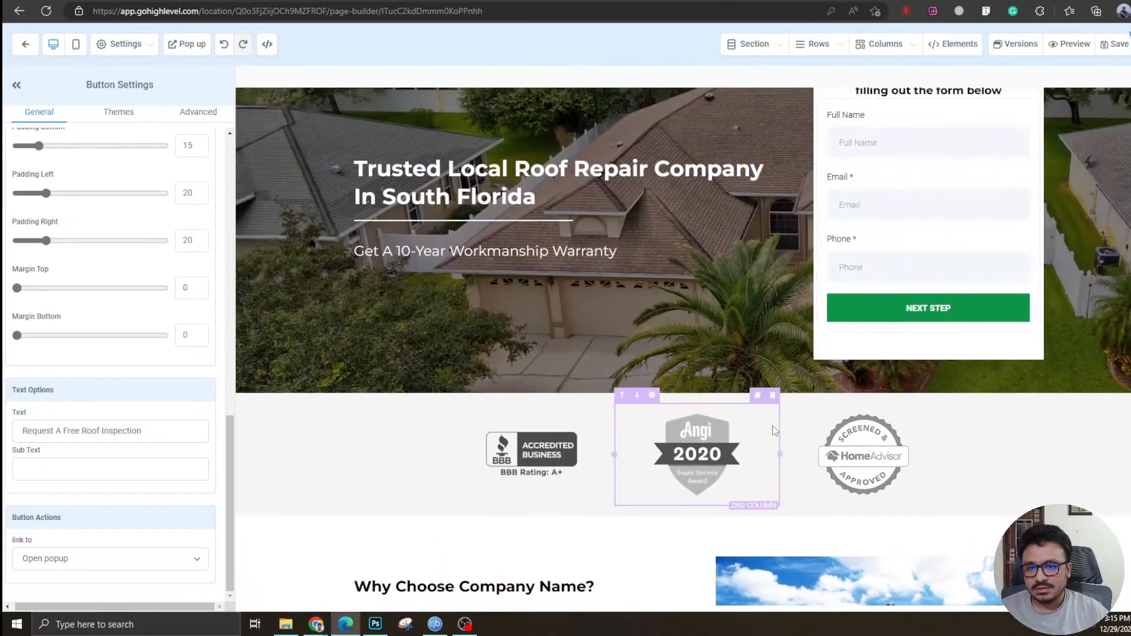
pyautogui.scroll(-7, 678, 519)
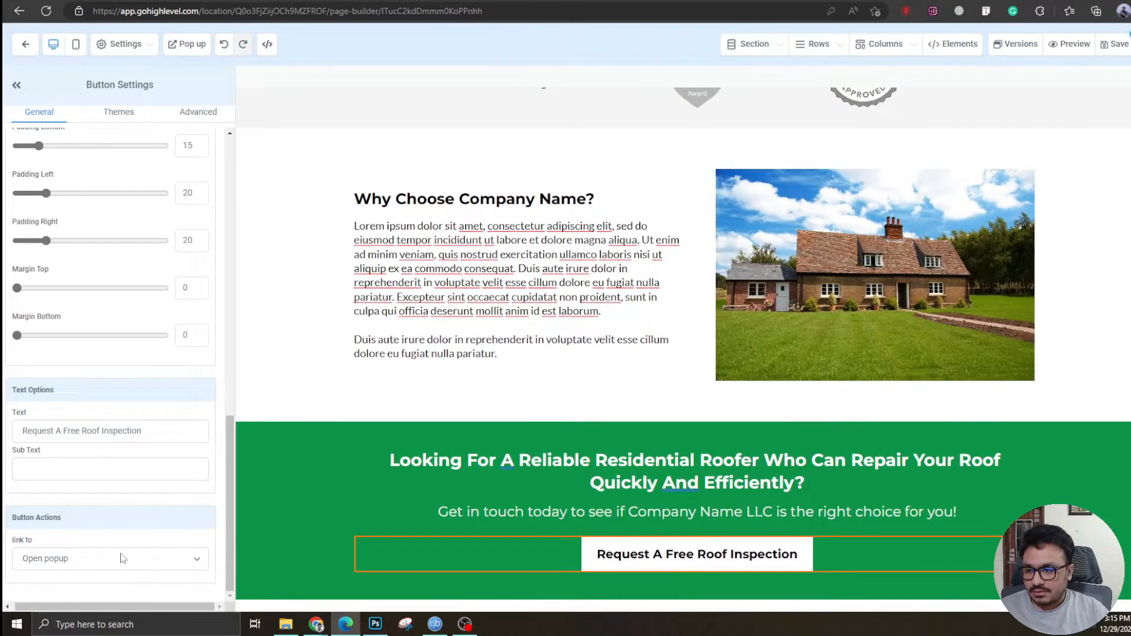
# Make the button scroll to the 2nd Column element that holds the inspection form, and save the page
pyautogui.click(123, 558)
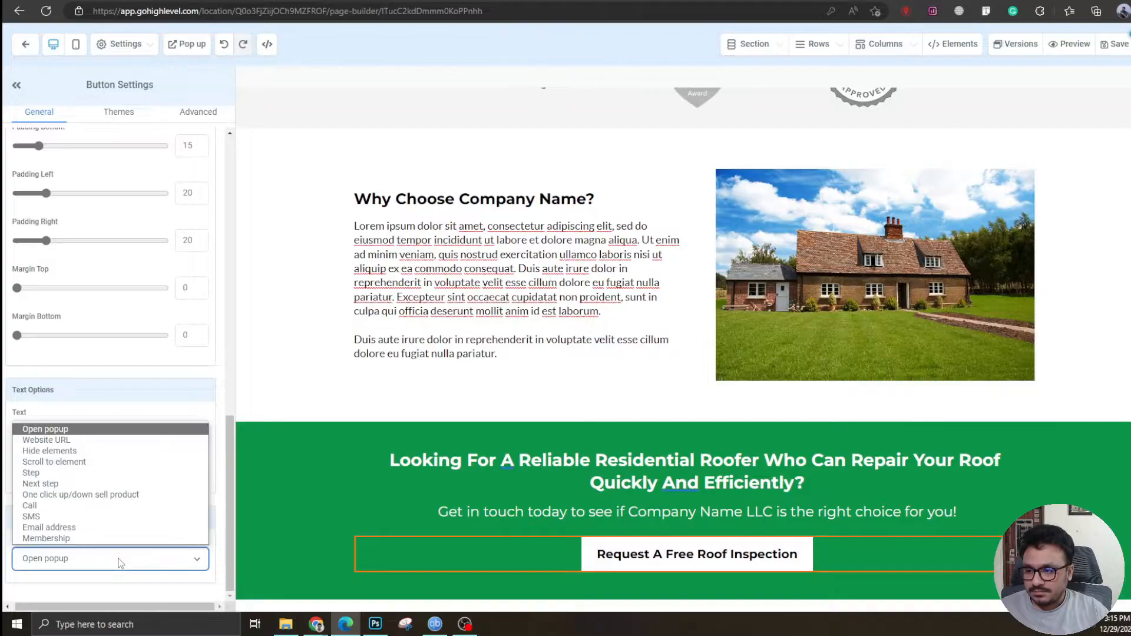
pyautogui.click(60, 466)
pyautogui.scroll(-1, 70, 548)
pyautogui.click(72, 553)
pyautogui.scroll(-1, 78, 553)
pyautogui.scroll(-1, 80, 553)
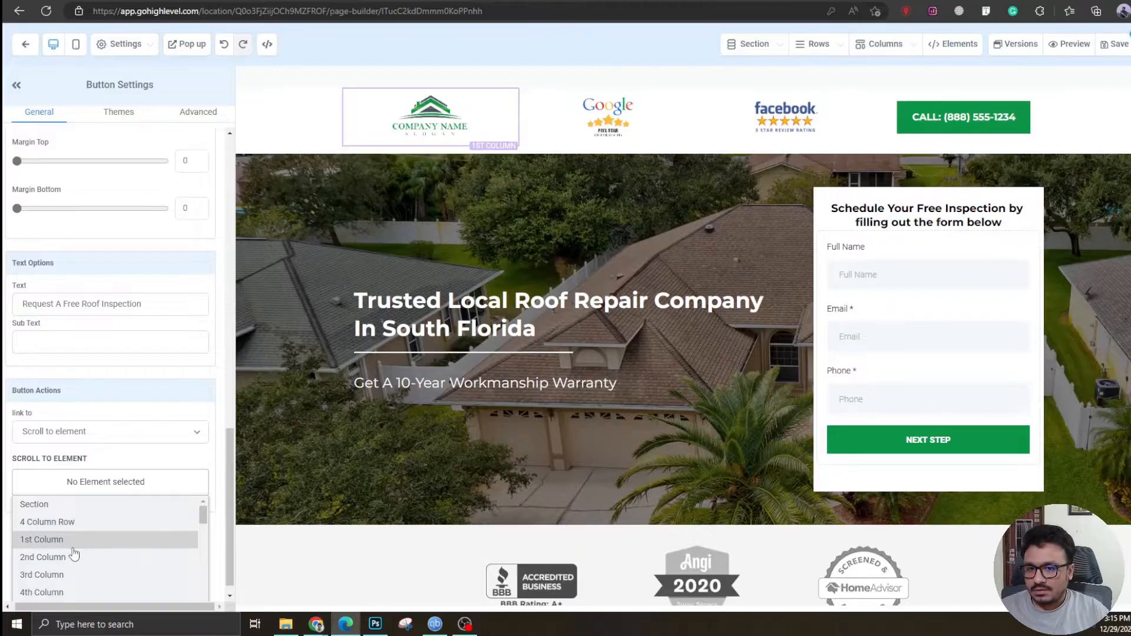
pyautogui.scroll(-3, 74, 557)
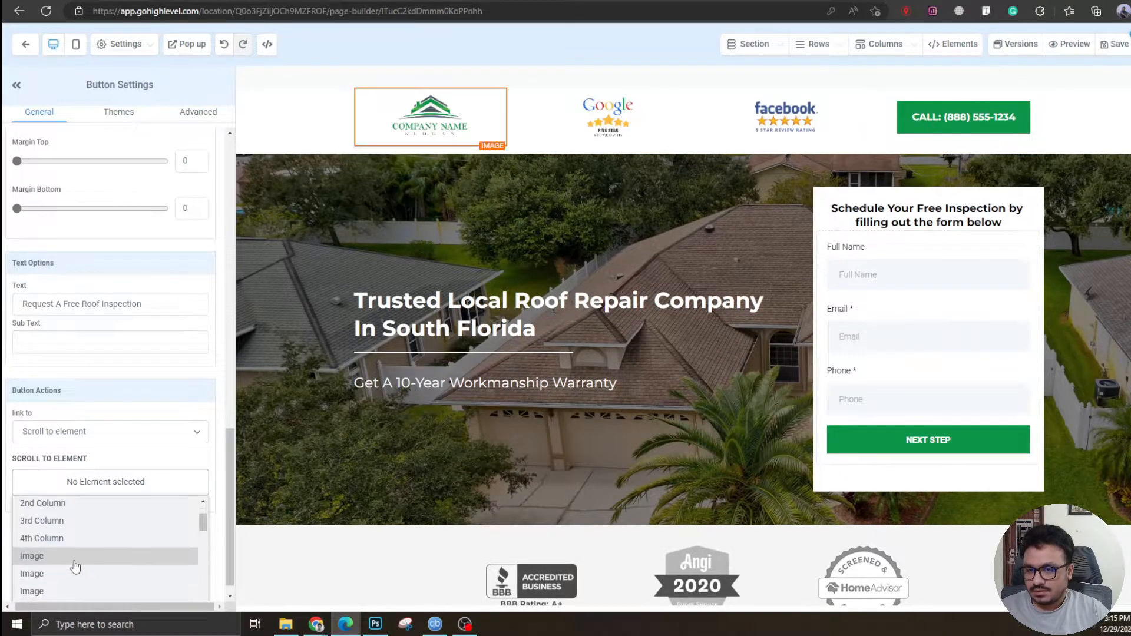
pyautogui.scroll(-3, 72, 565)
pyautogui.scroll(-2, 73, 561)
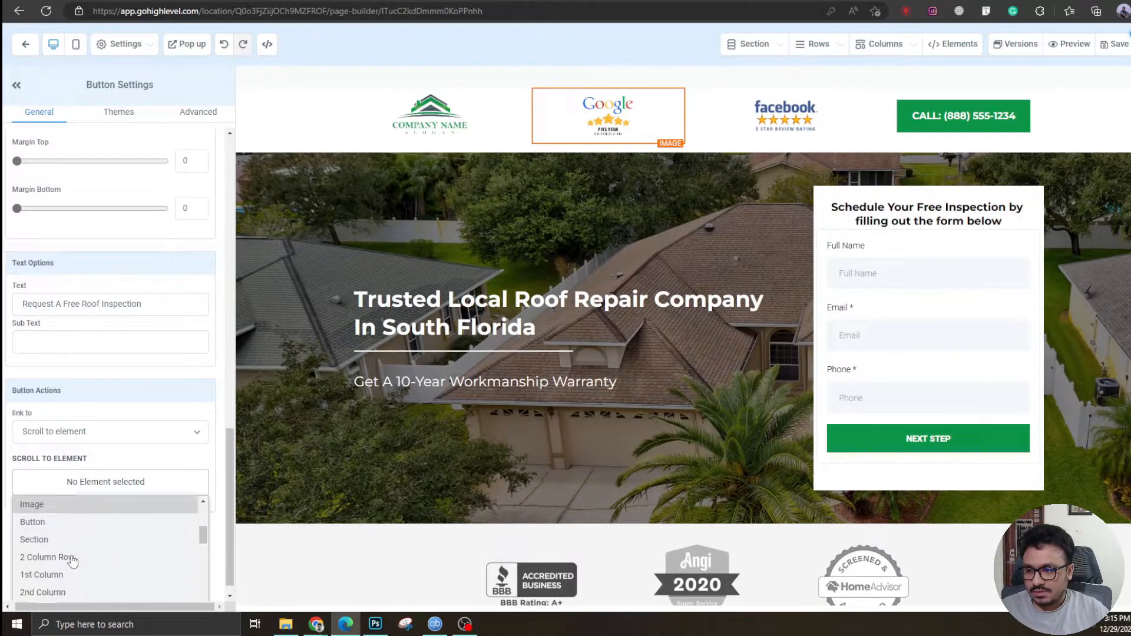
pyautogui.scroll(-1, 72, 560)
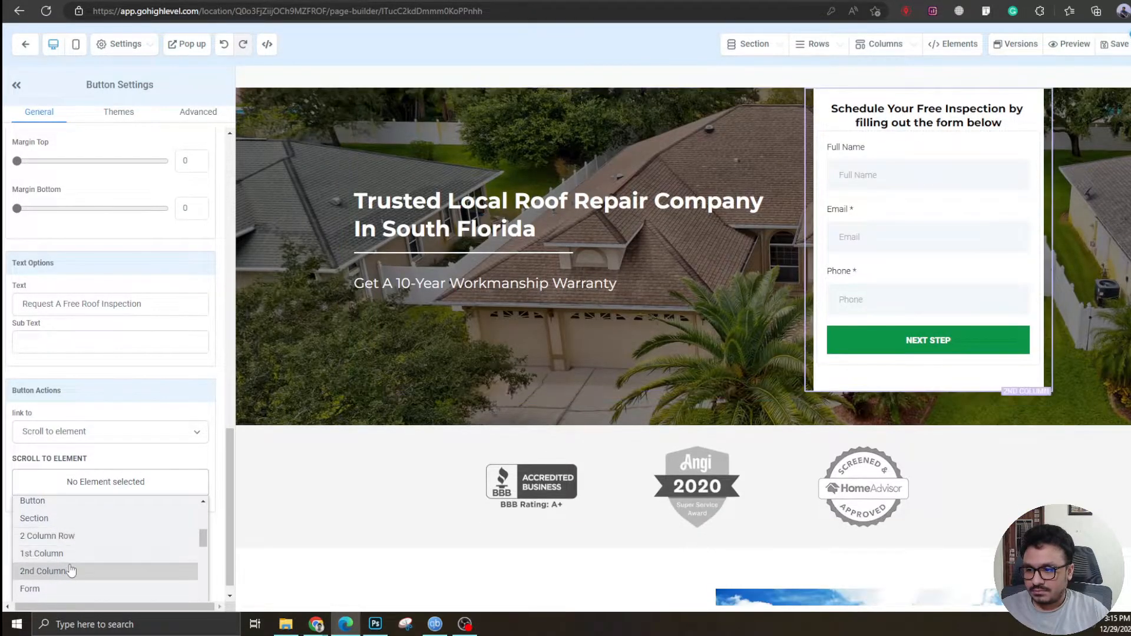
pyautogui.click(72, 571)
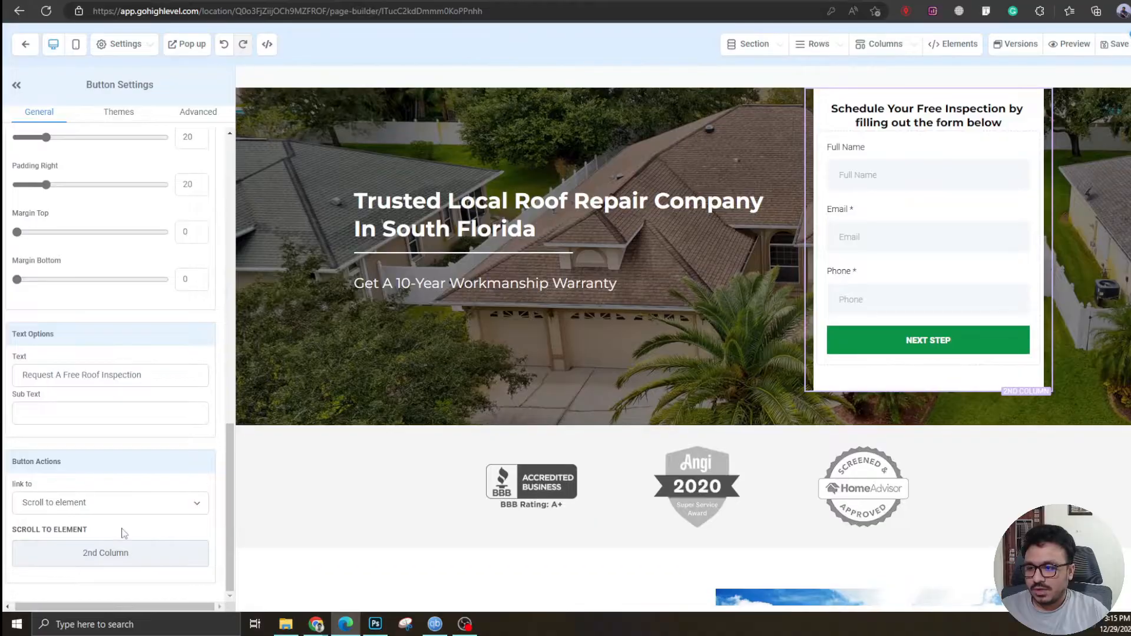
pyautogui.scroll(-2, 690, 378)
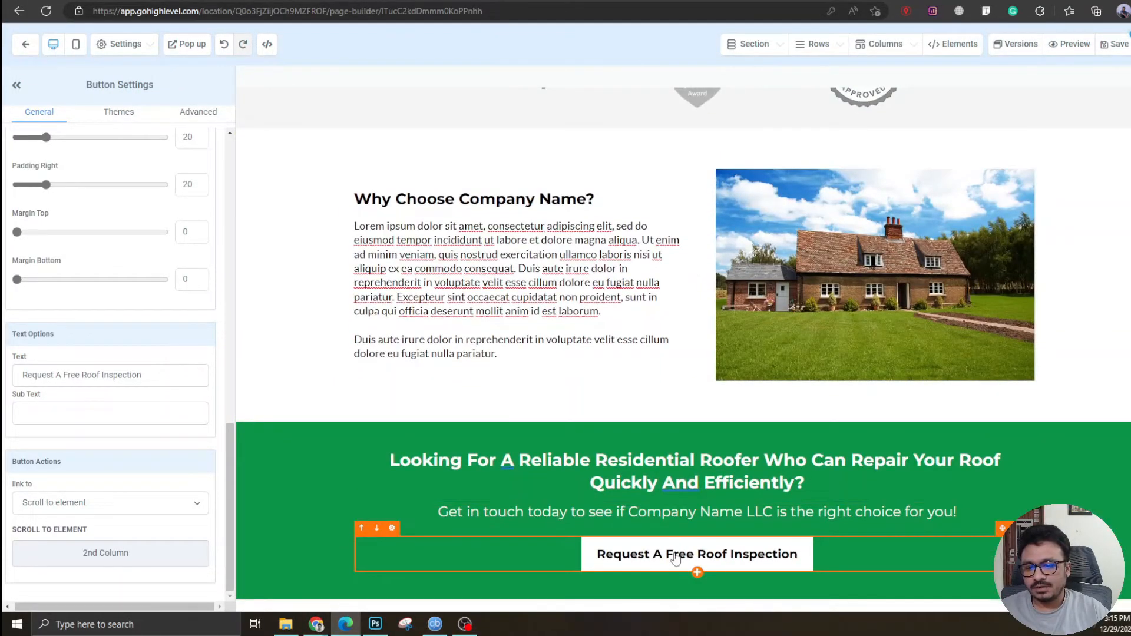
pyautogui.scroll(6, 934, 200)
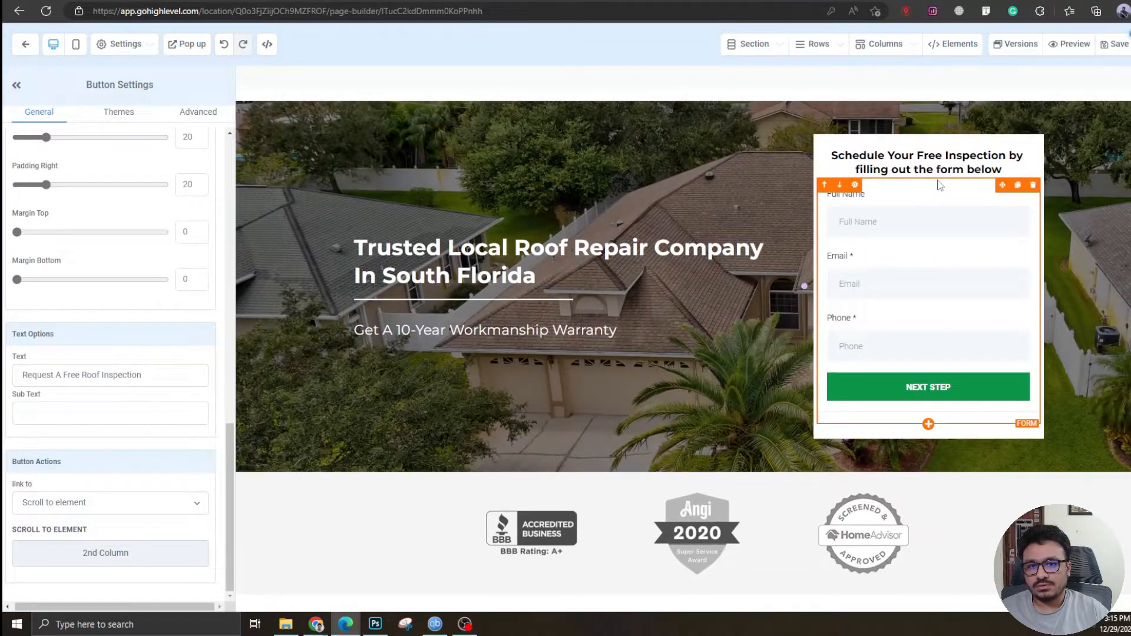
pyautogui.click(1116, 49)
# Switch the page to mobile view and check its layout down to the green call-to-action section
pyautogui.scroll(-8, 510, 369)
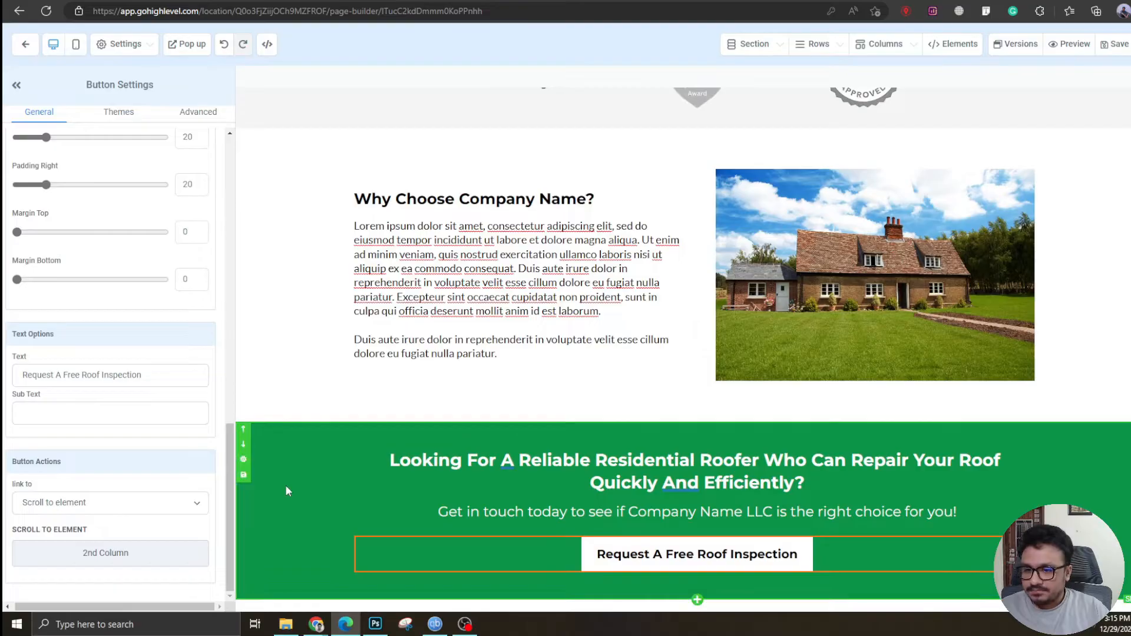
pyautogui.click(267, 518)
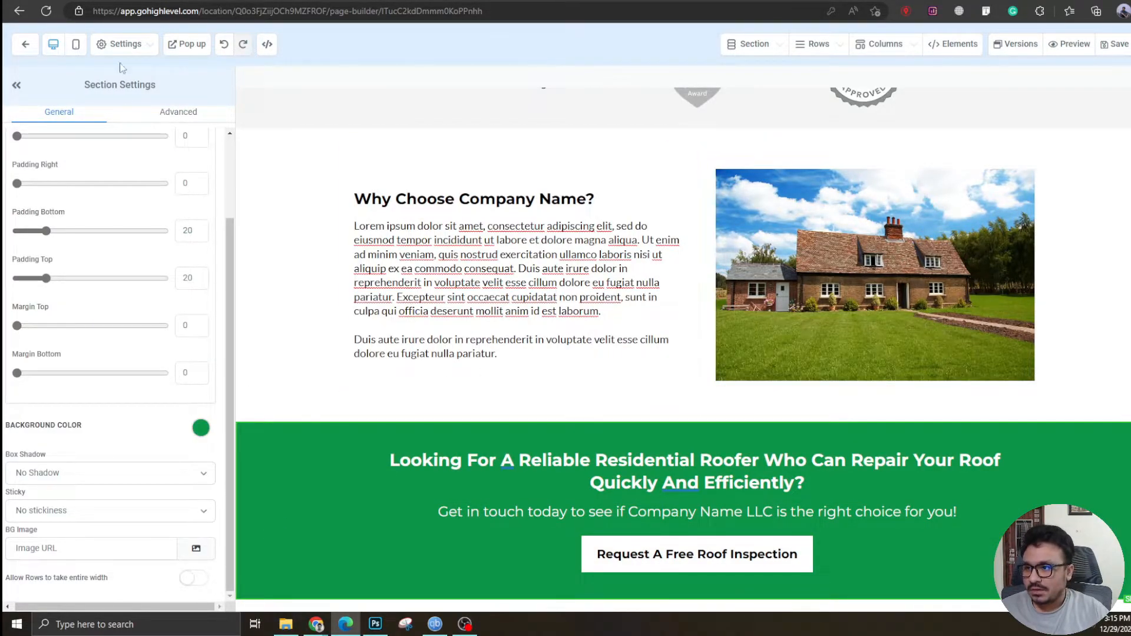
pyautogui.click(77, 44)
pyautogui.scroll(10, 670, 429)
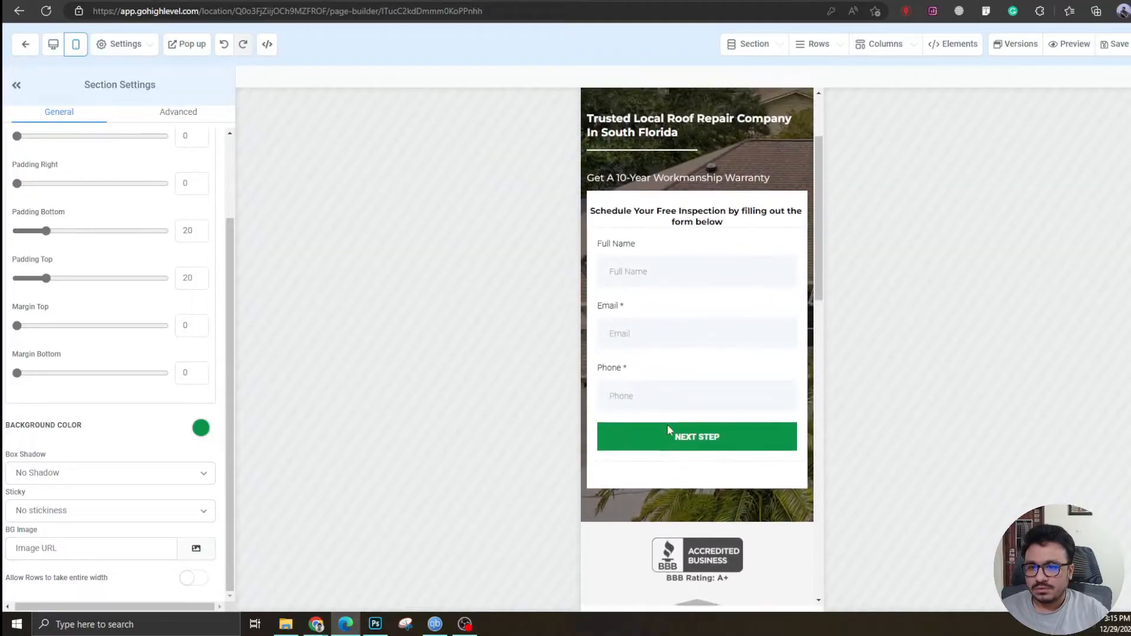
pyautogui.scroll(-10, 669, 429)
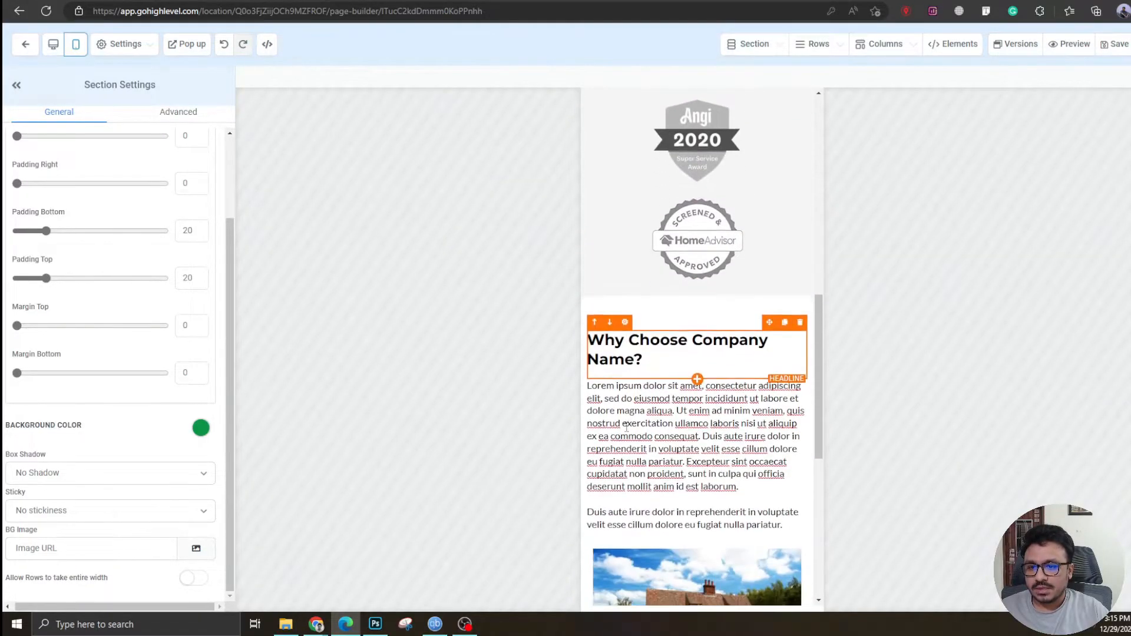
pyautogui.scroll(-6, 638, 401)
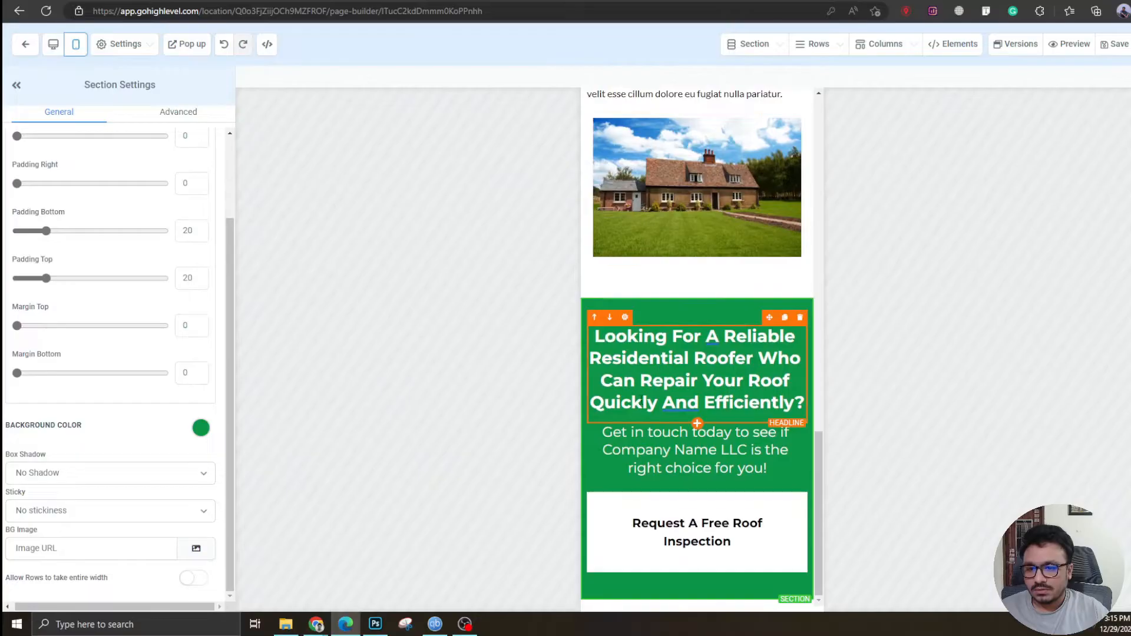
# Set the mobile font size of the green section's headline to 18
pyautogui.click(651, 380)
pyautogui.scroll(10, 177, 418)
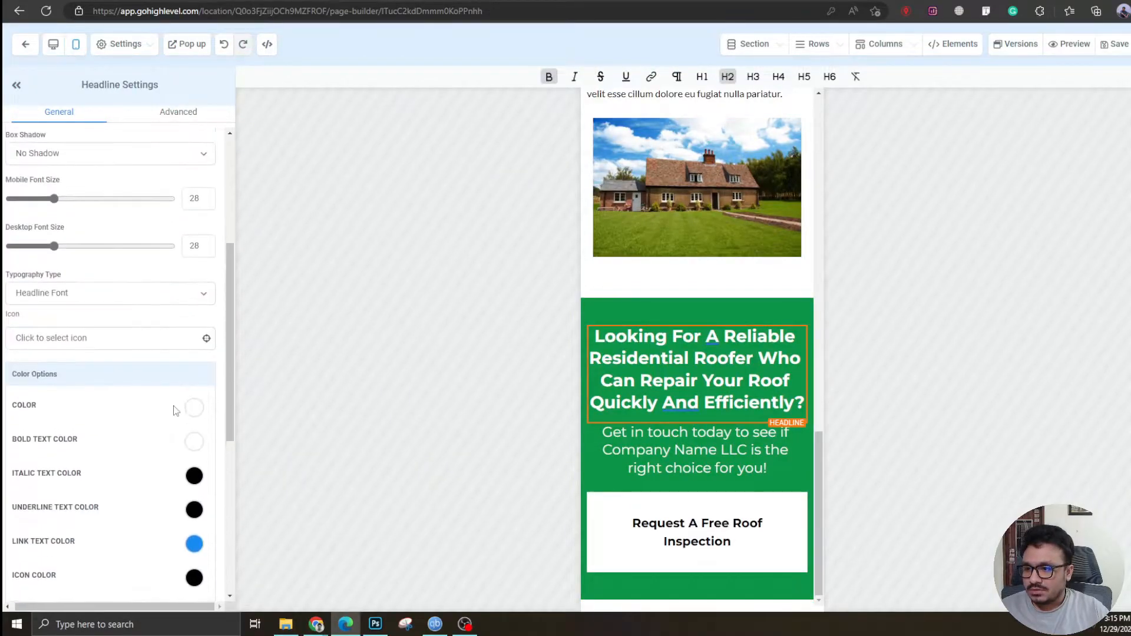
pyautogui.doubleClick(202, 446)
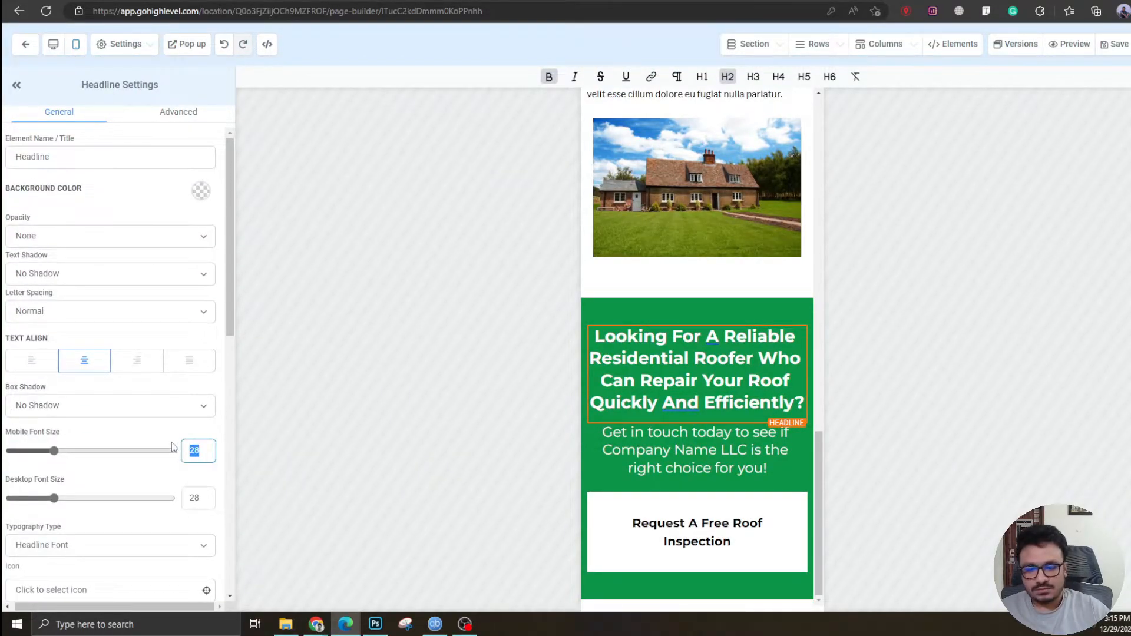
pyautogui.write('20')
pyautogui.press('BackSpace')
pyautogui.press('BackSpace')
pyautogui.write('18')
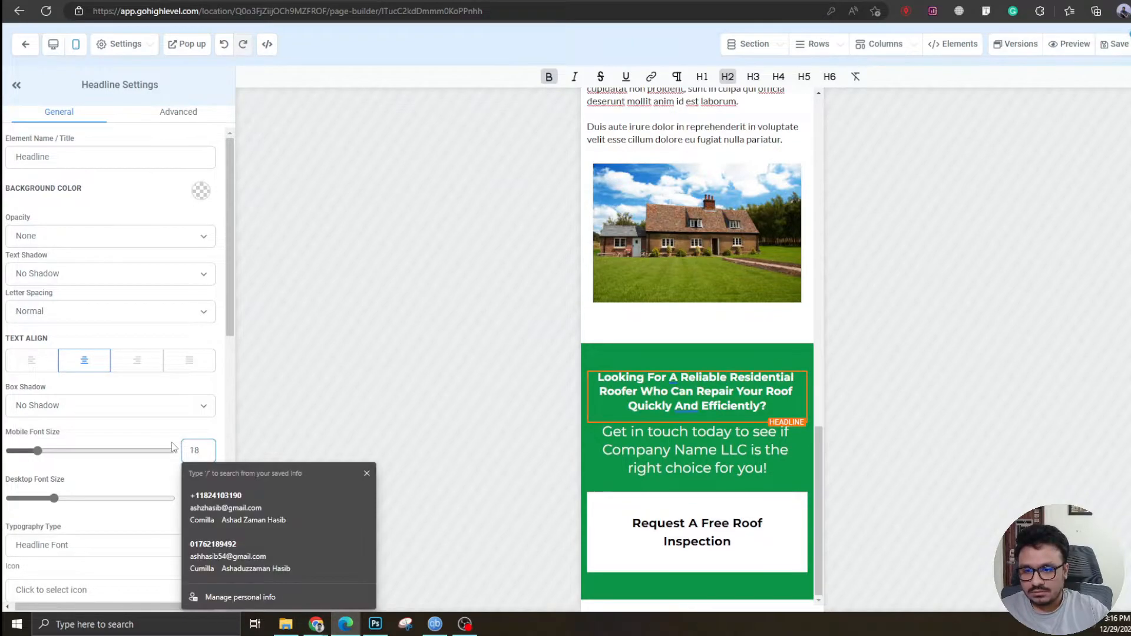
# Set the mobile font size of the sub headline in the green section to 16
pyautogui.click(708, 453)
pyautogui.doubleClick(197, 450)
pyautogui.write('16')
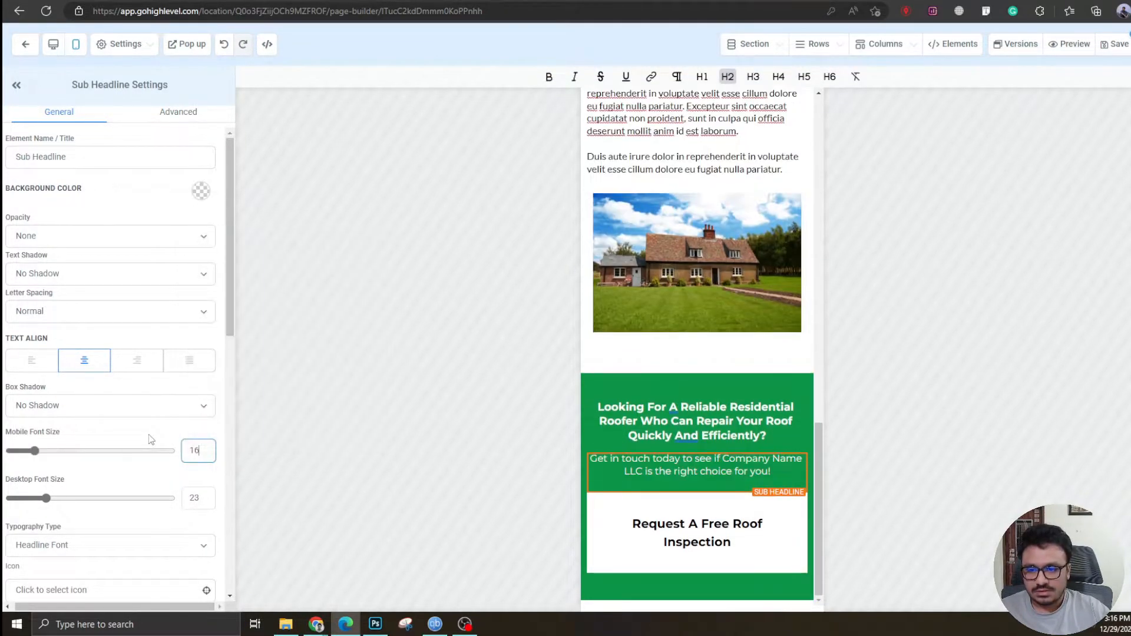
# Set the mobile font size of the "Request A Free Roof Inspection" button to 14
pyautogui.click(701, 532)
pyautogui.scroll(-7, 174, 448)
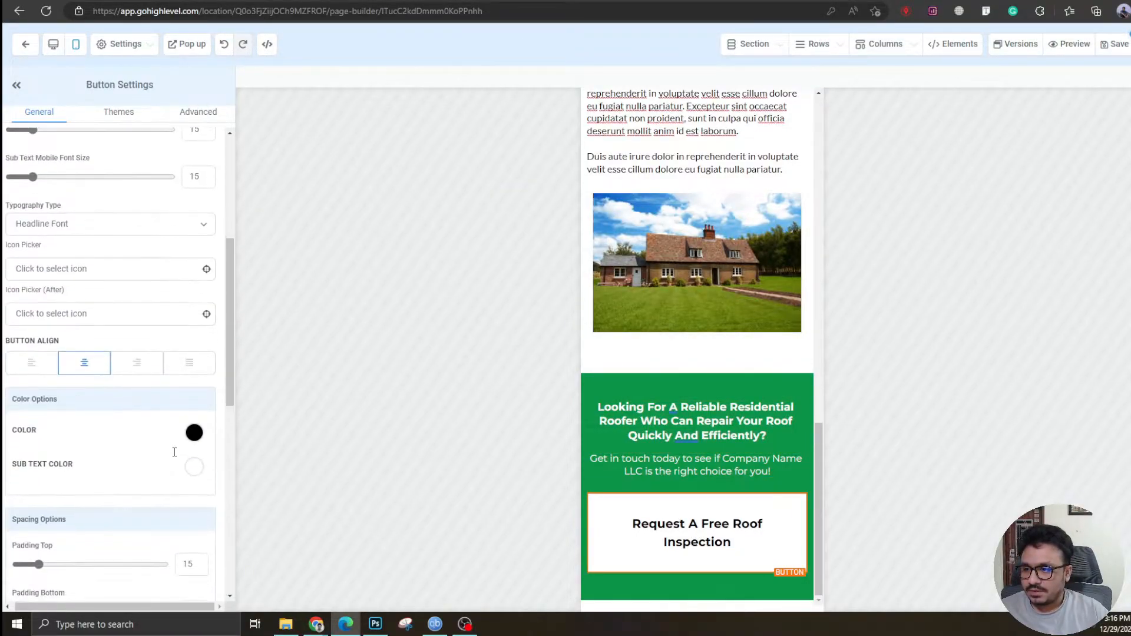
pyautogui.scroll(7, 175, 451)
pyautogui.doubleClick(195, 318)
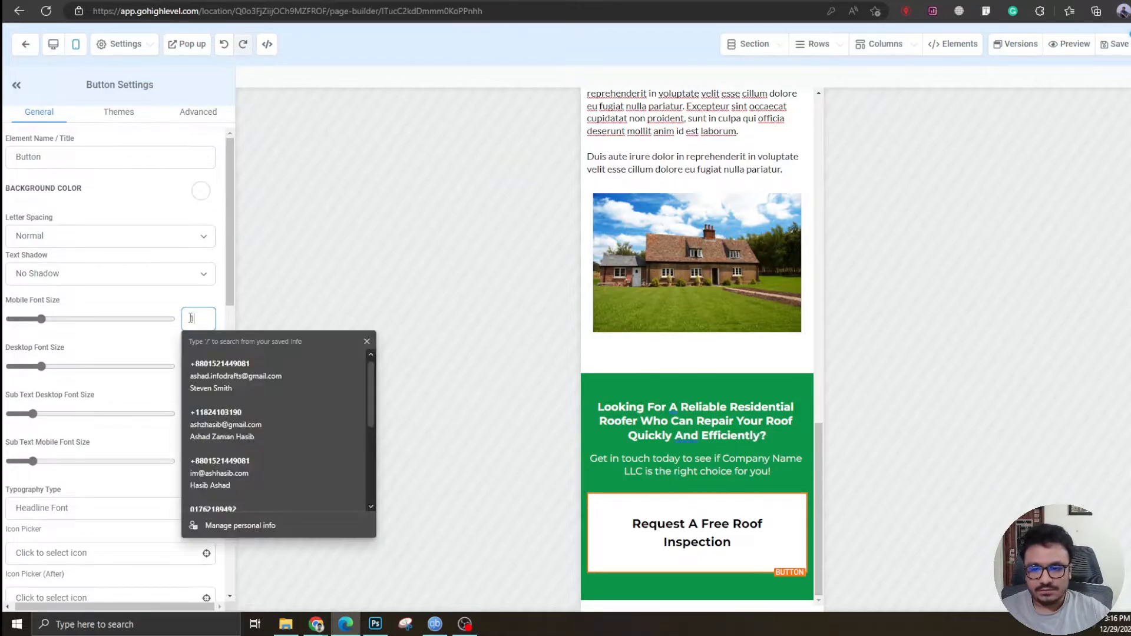
pyautogui.write('45')
pyautogui.press('BackSpace')
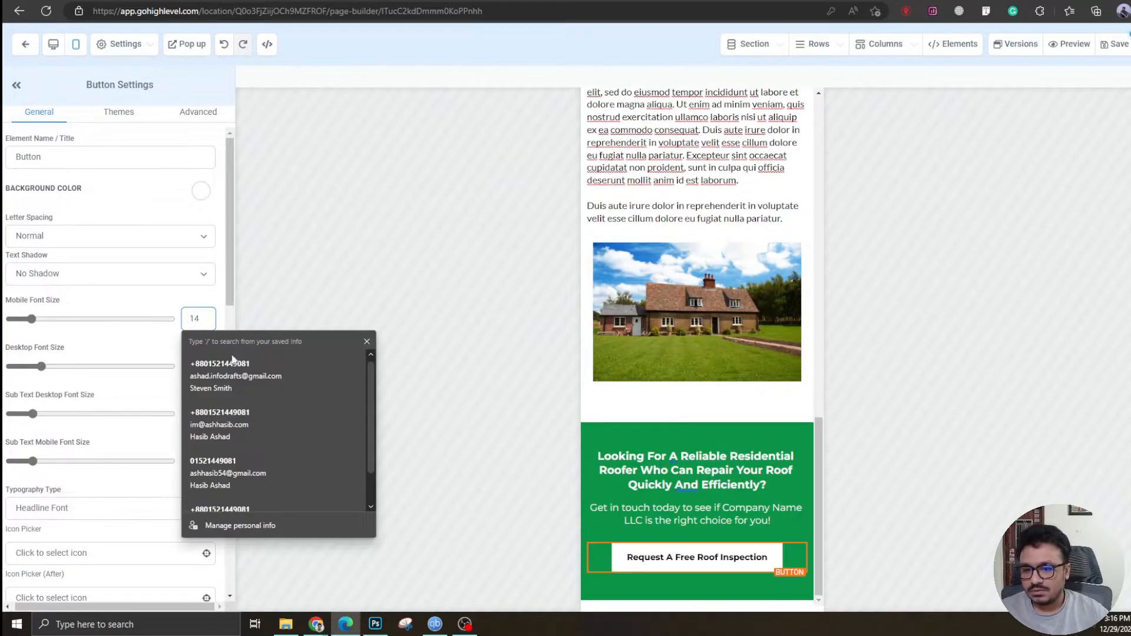
pyautogui.click(678, 436)
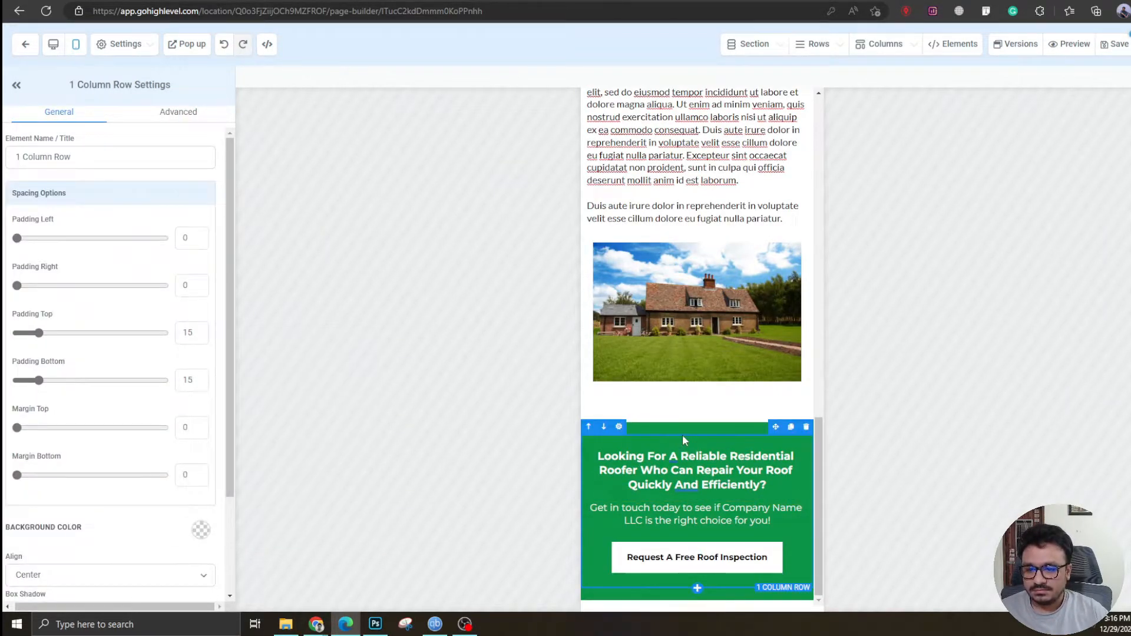
# Apply the Elevate (hover) effect to the "Request A Free Roof Inspection" button and save the page
pyautogui.click(636, 550)
pyautogui.click(207, 113)
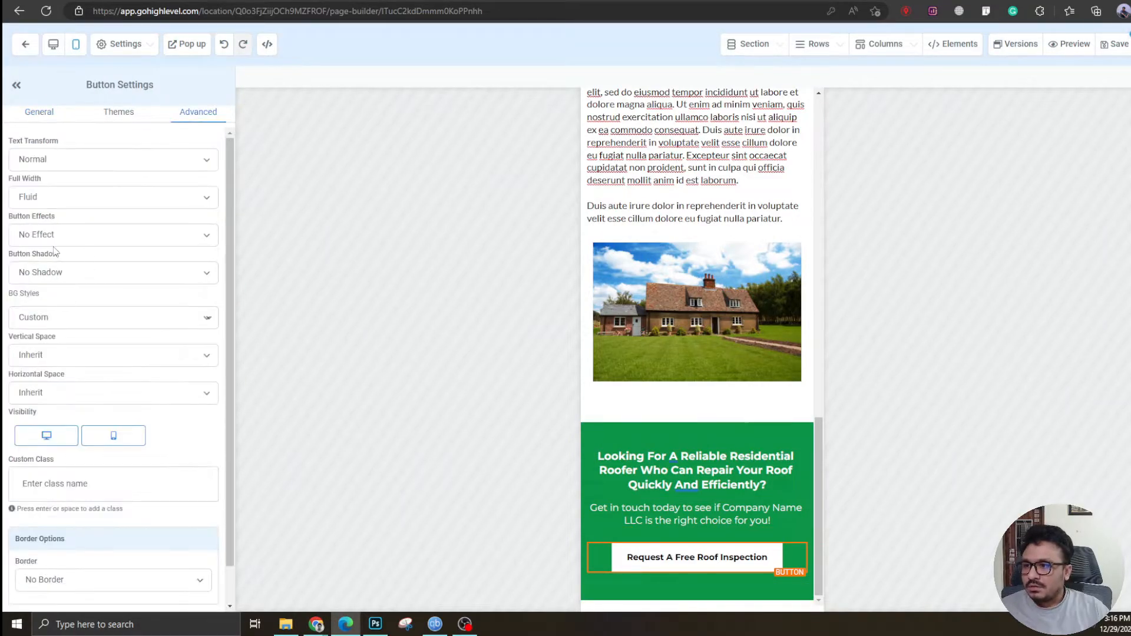
pyautogui.click(44, 241)
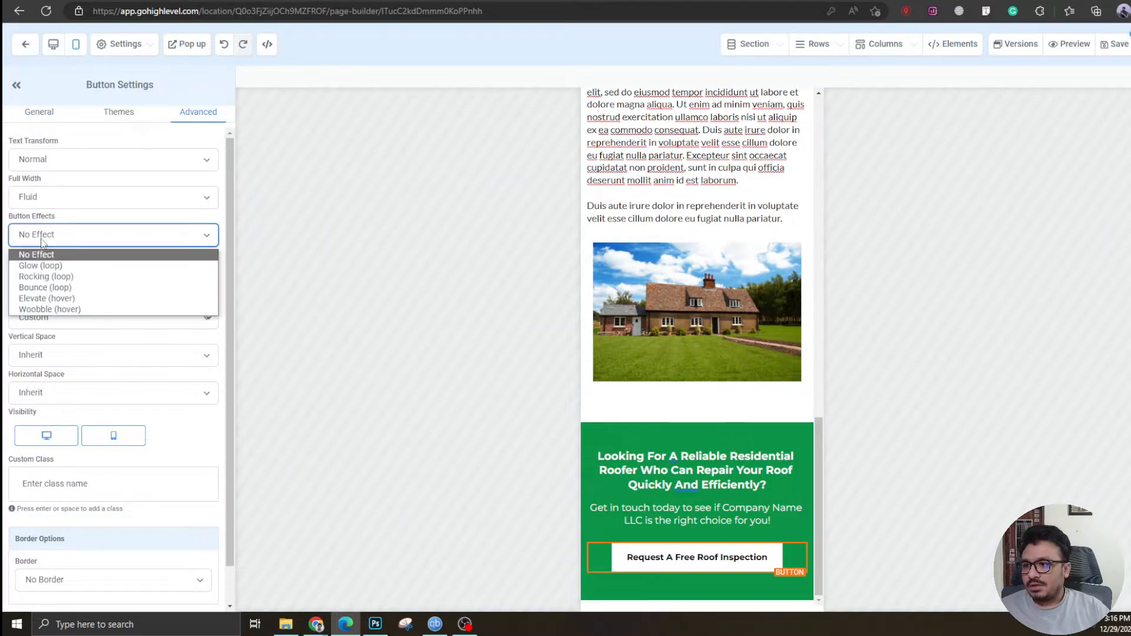
pyautogui.click(47, 298)
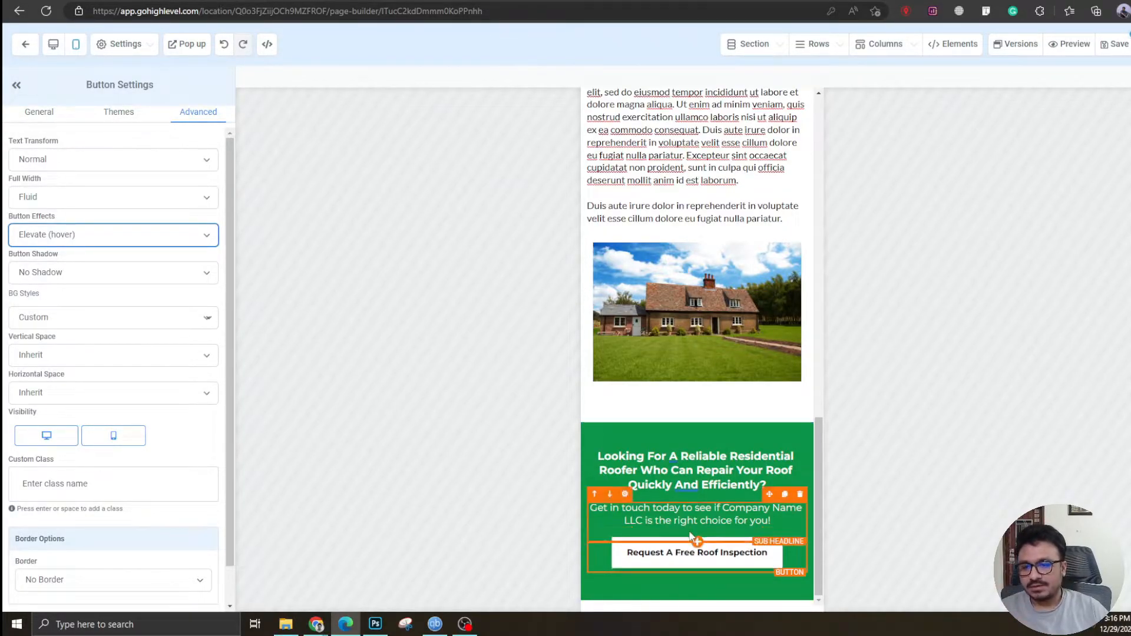
pyautogui.click(1104, 52)
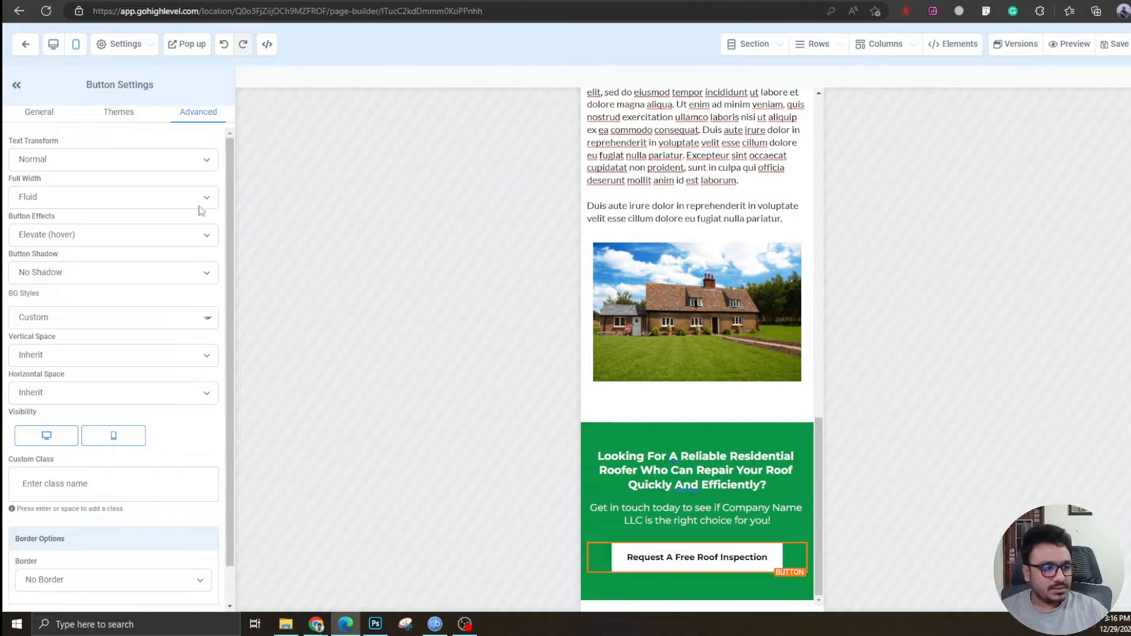
# Return to the desktop view and add a full-width section with a three-column row below the green section
pyautogui.click(53, 44)
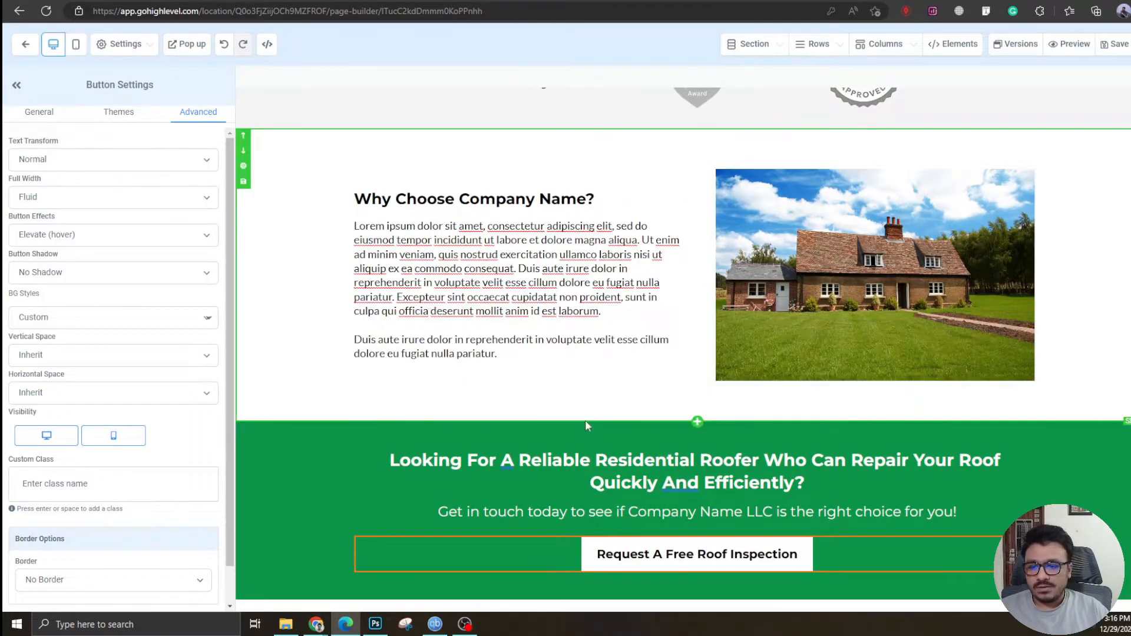
pyautogui.click(697, 601)
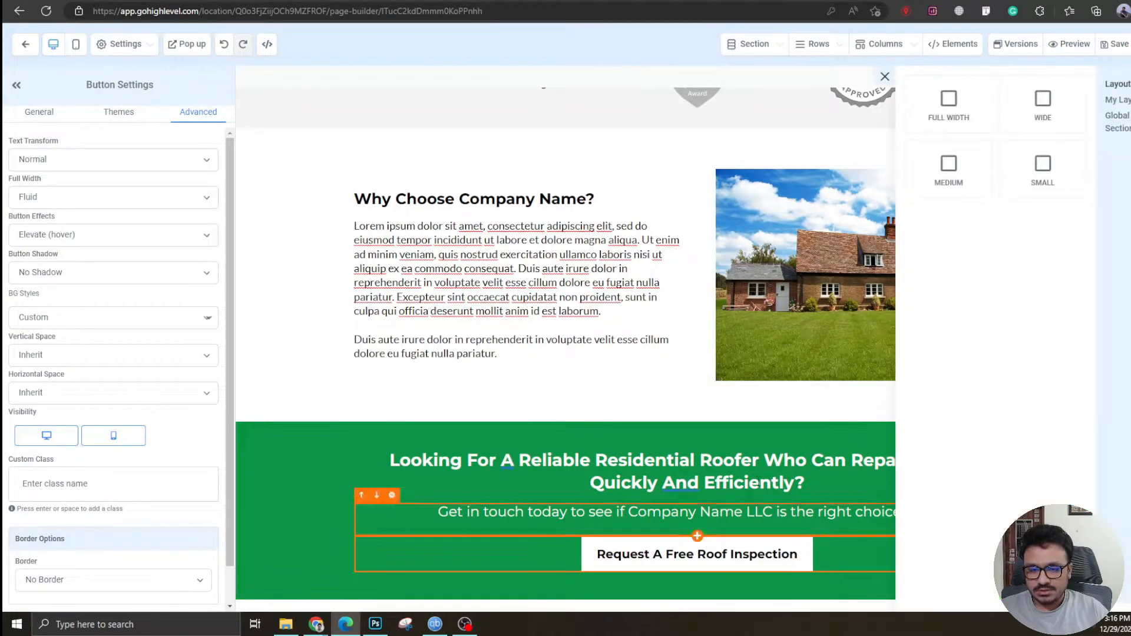
pyautogui.click(949, 106)
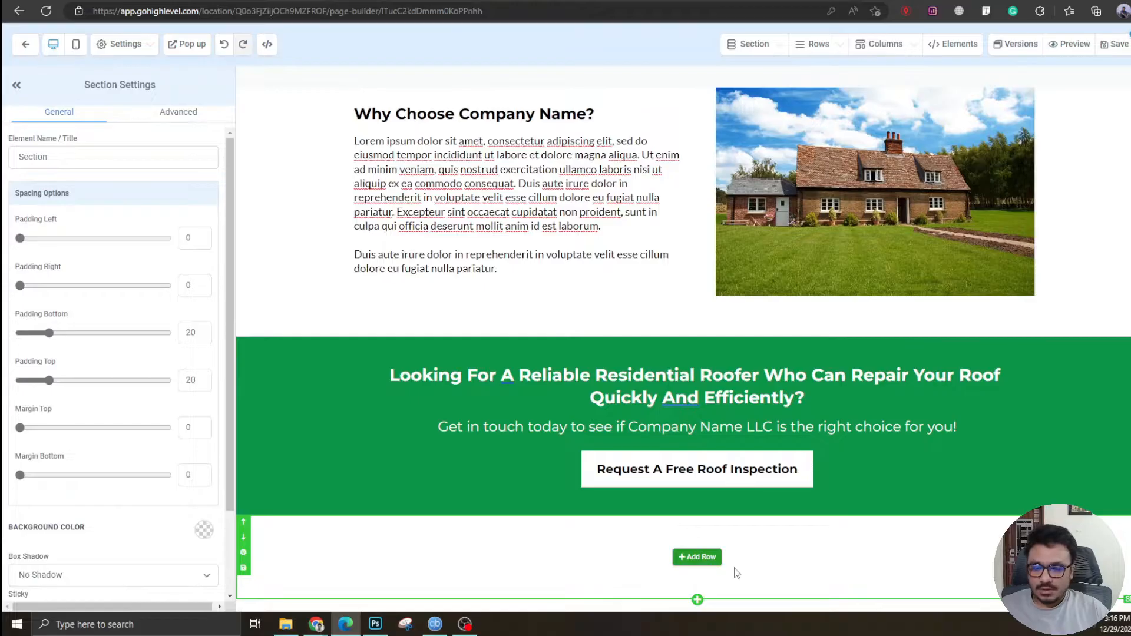
pyautogui.click(700, 557)
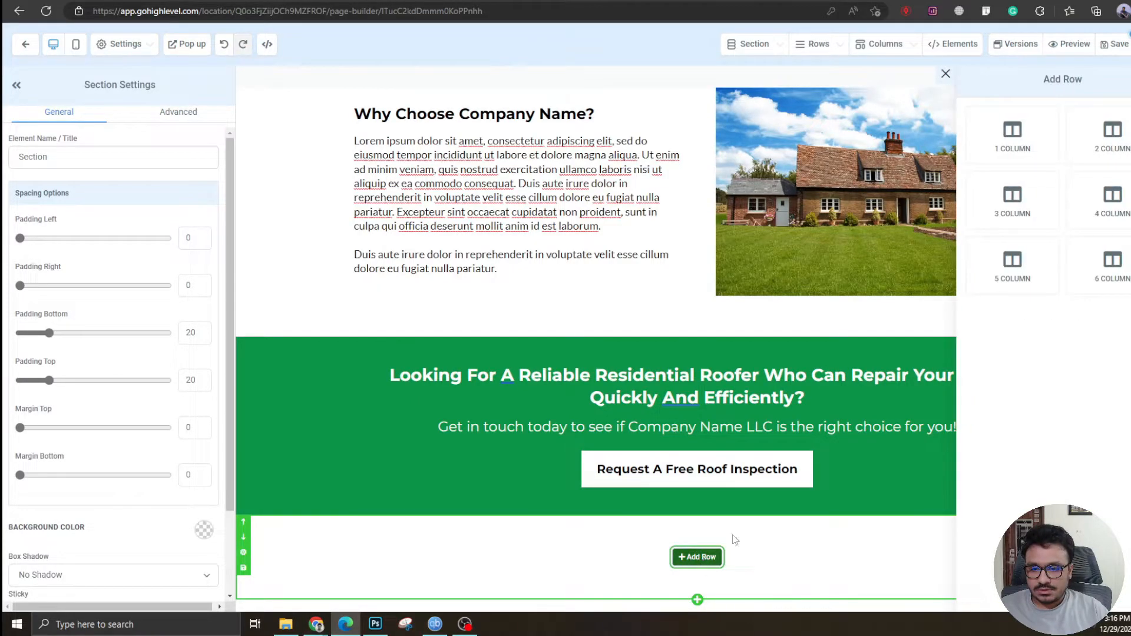
pyautogui.click(1000, 209)
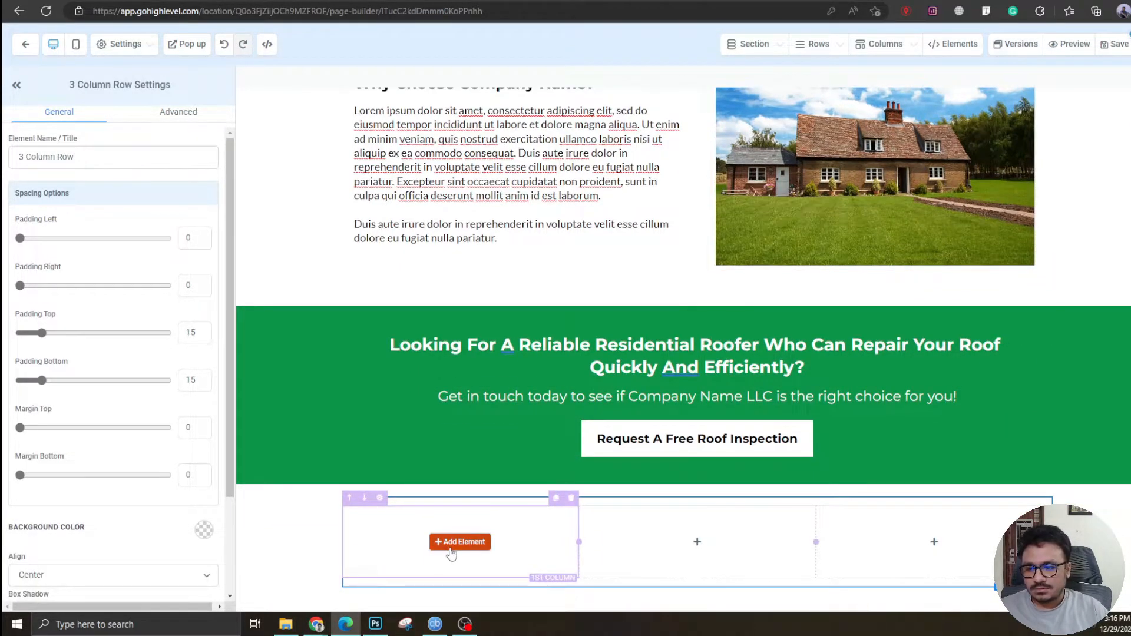
# Add an image element to the new row's first column and fill it with r1.png uploaded from the Landing Page Assets folder
pyautogui.click(452, 545)
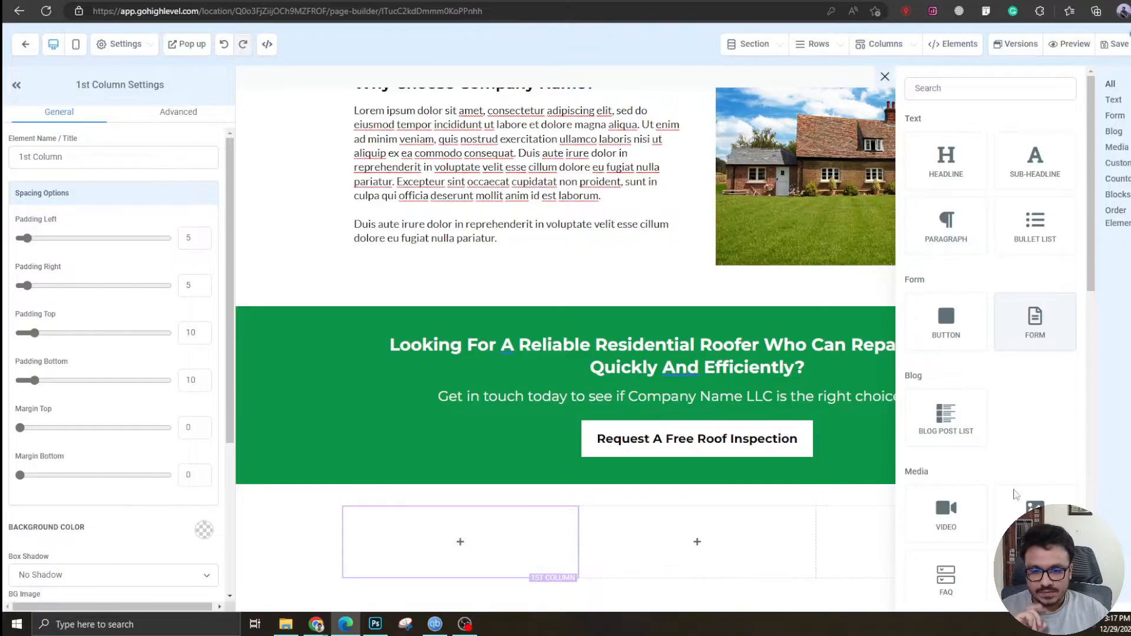
pyautogui.click(1035, 514)
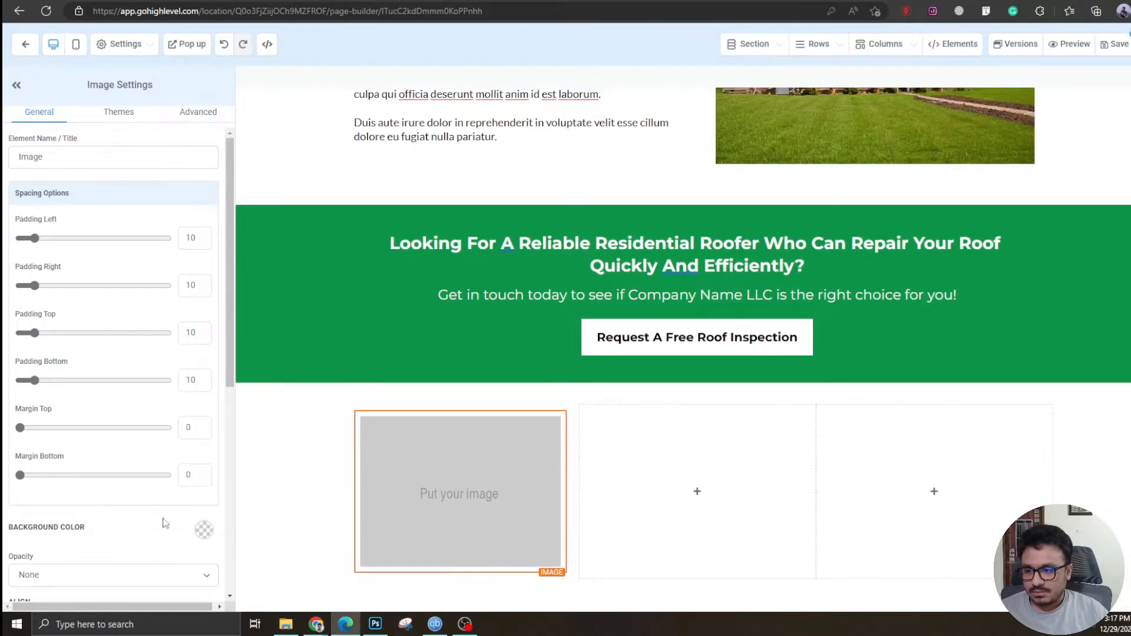
pyautogui.scroll(-6, 148, 501)
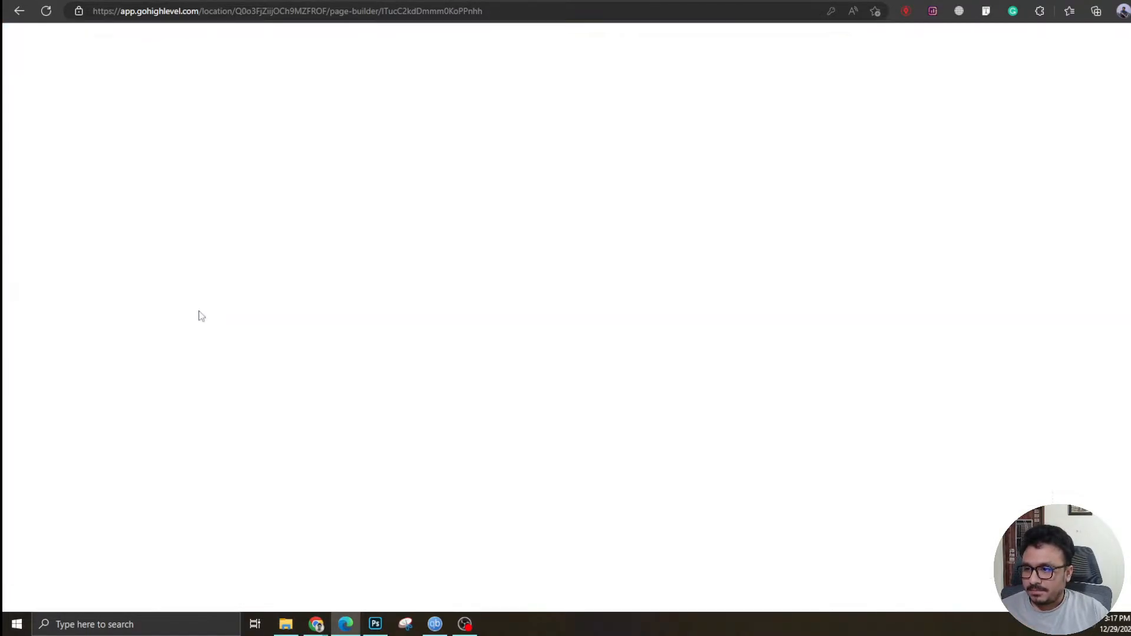
pyautogui.click(1116, 71)
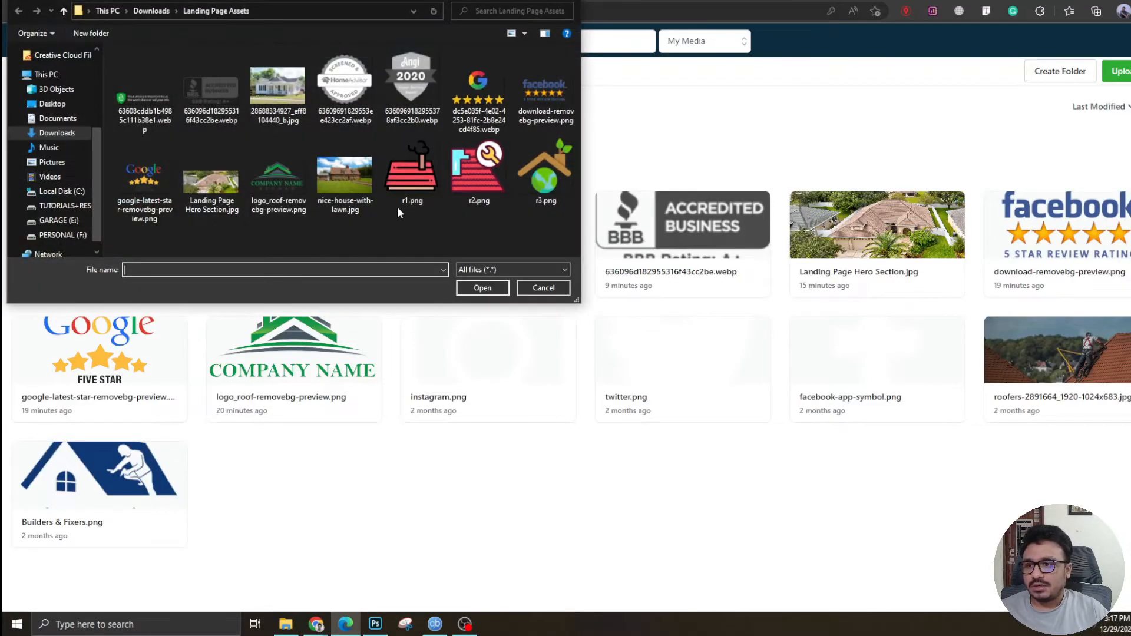
pyautogui.click(428, 170)
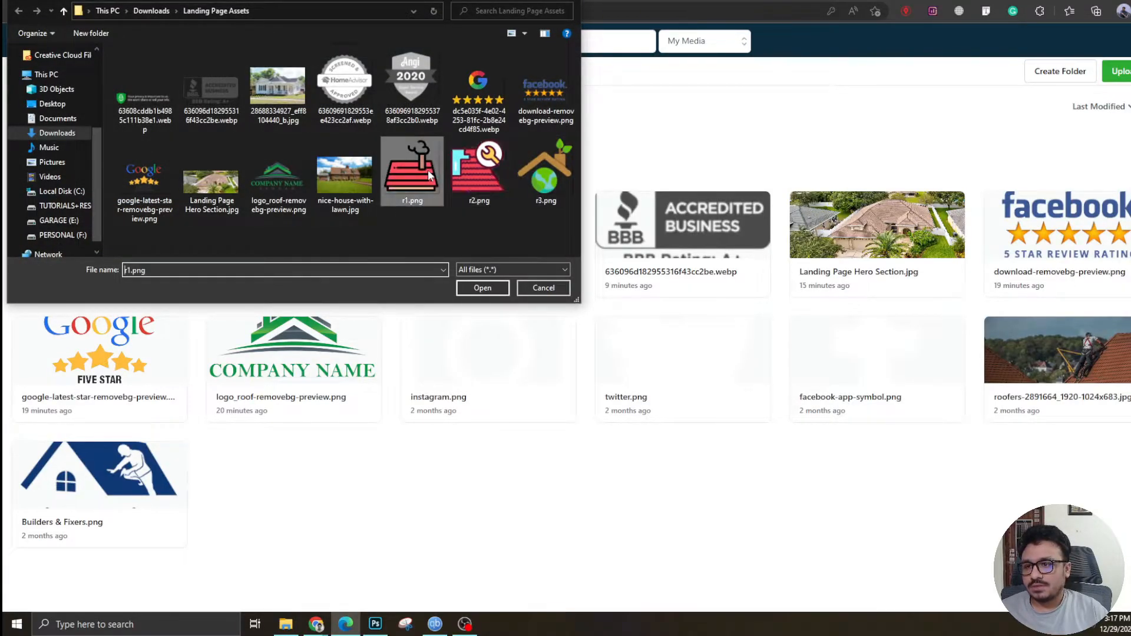
pyautogui.doubleClick(428, 170)
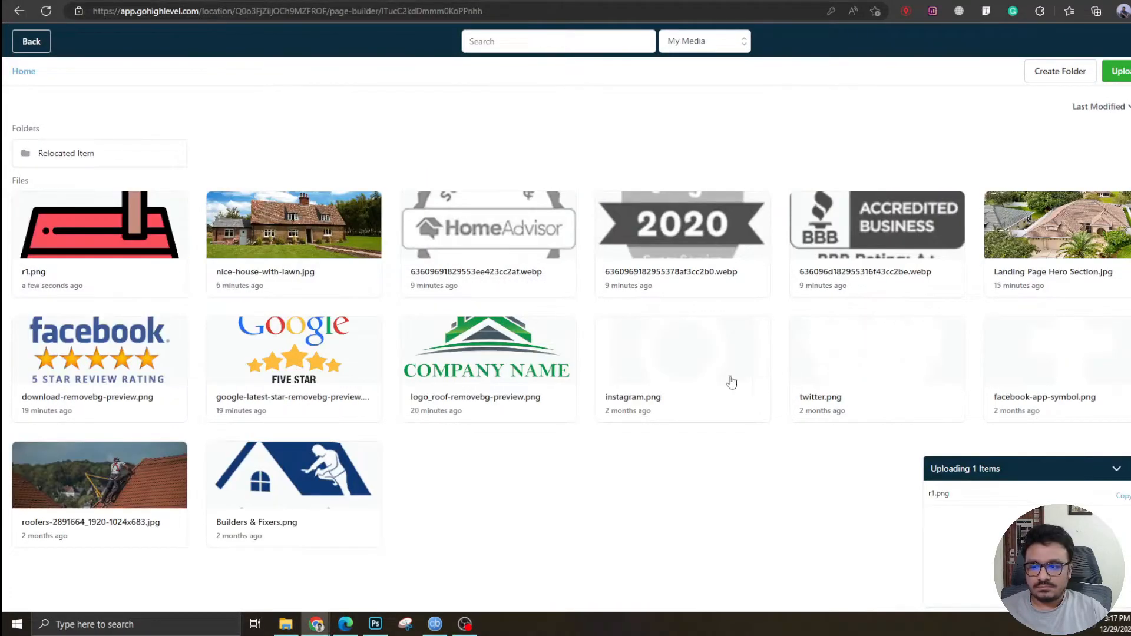
pyautogui.click(165, 232)
pyautogui.scroll(-1, 464, 548)
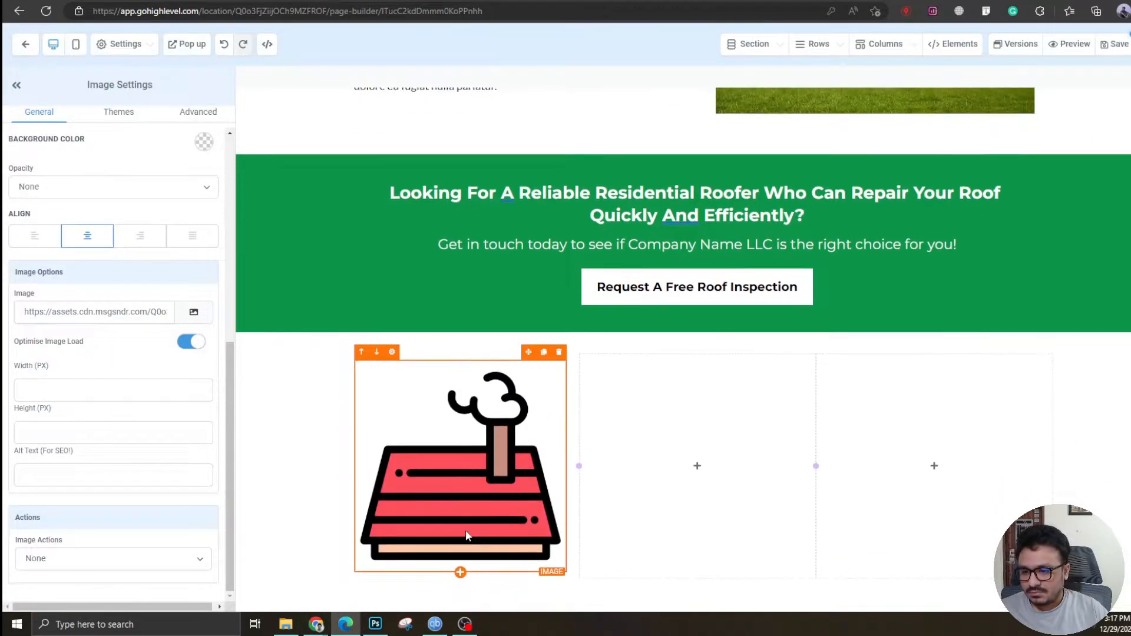
# Set the width of the first column's roof icon to 80 px
pyautogui.click(84, 394)
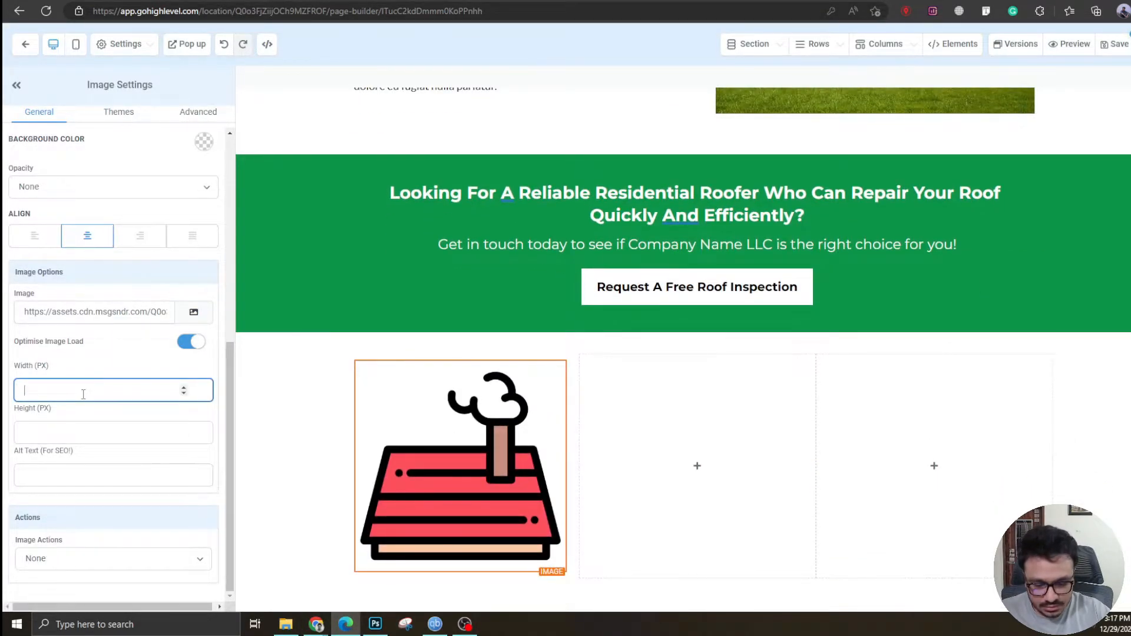
pyautogui.write('78')
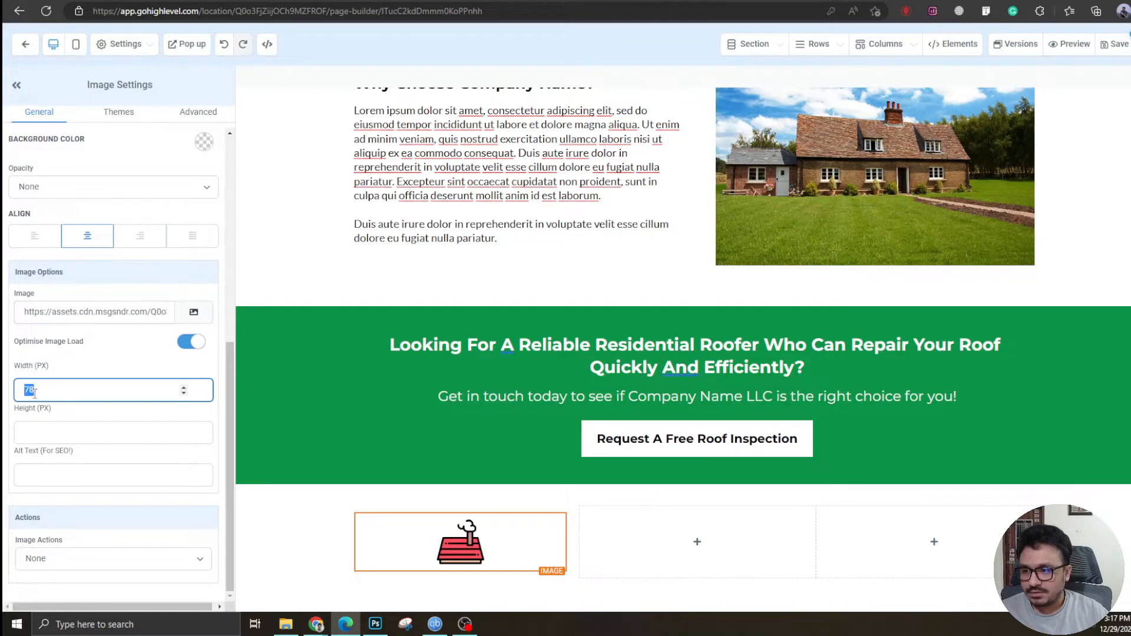
pyautogui.write('0')
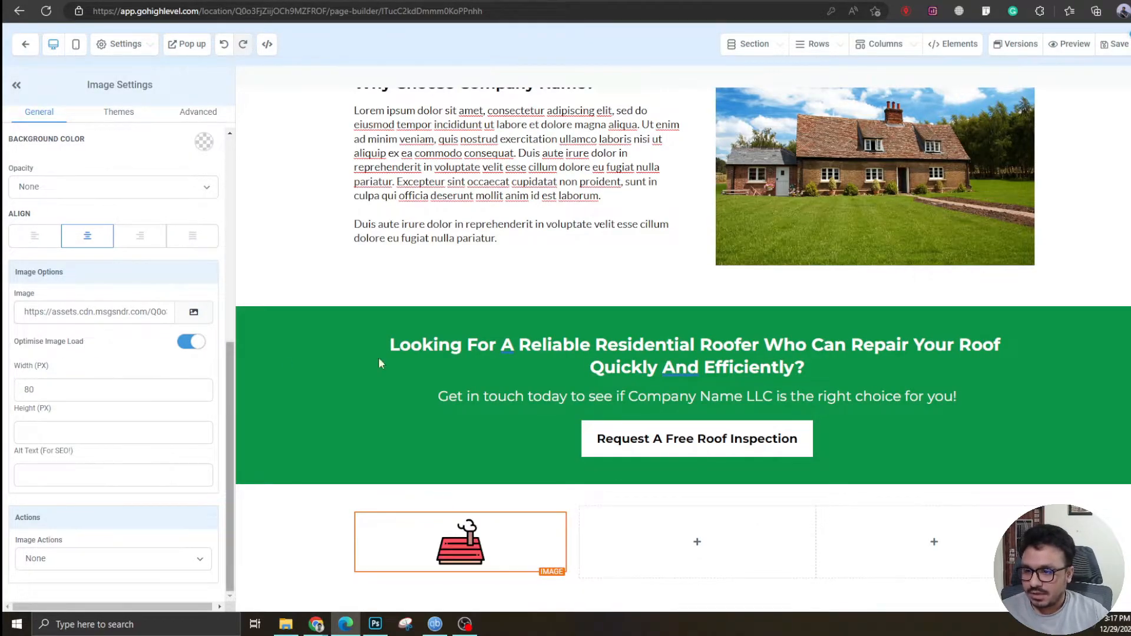
# Add the sub headline "1. START YOUR PROJECT" below the roof icon, with font size 20 on desktop and 16 on mobile
pyautogui.click(462, 572)
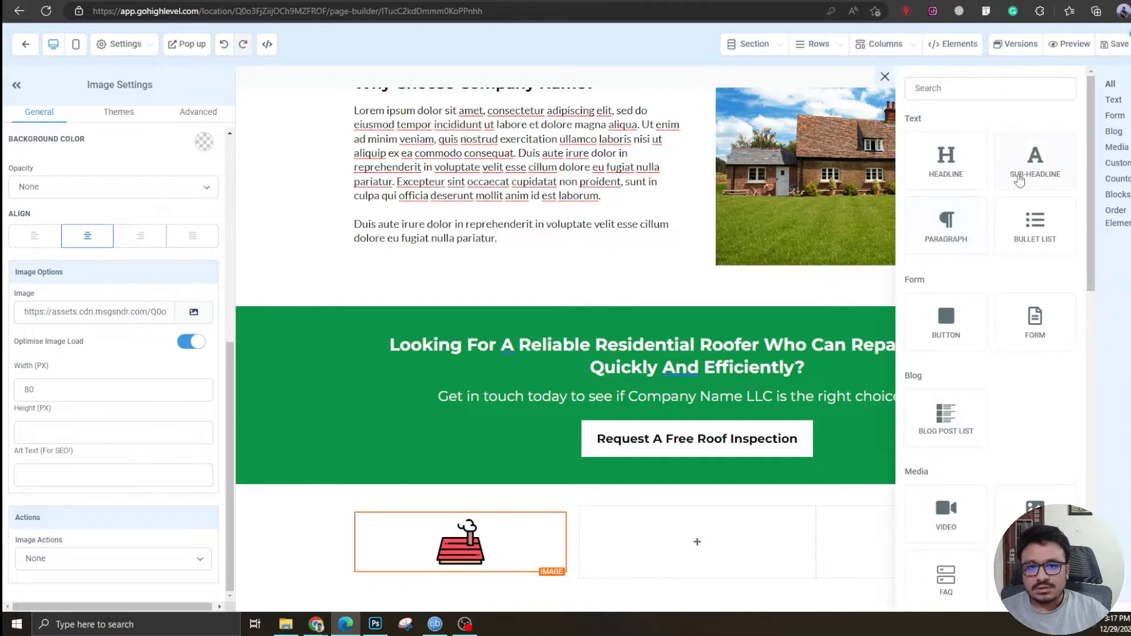
pyautogui.click(1016, 177)
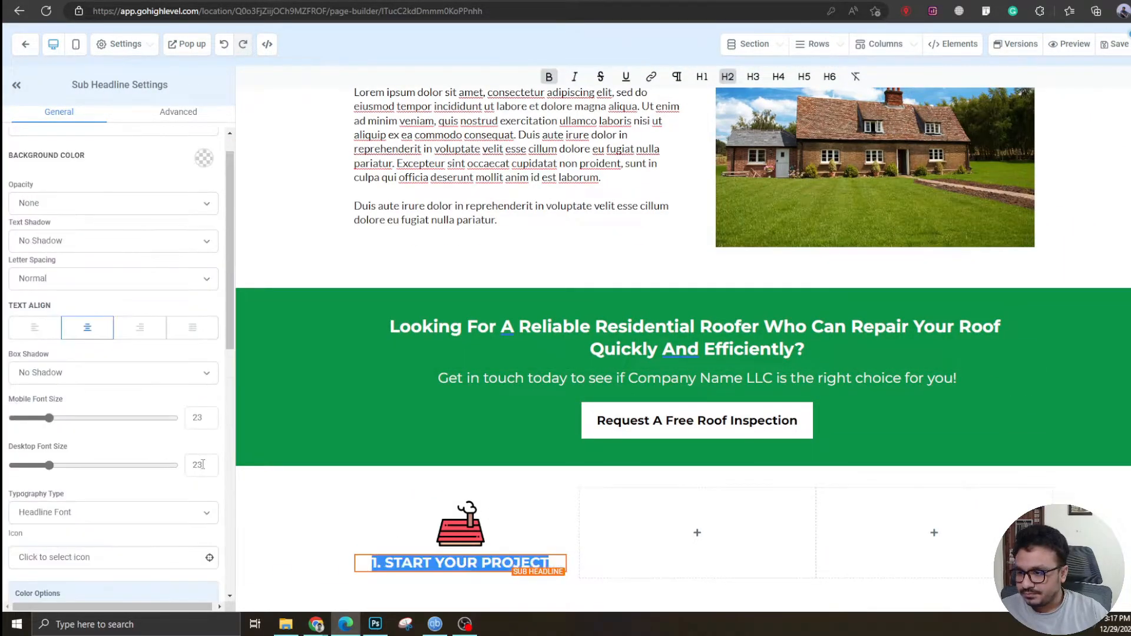
pyautogui.moveTo(205, 465); pyautogui.dragTo(186, 461)
pyautogui.write('20')
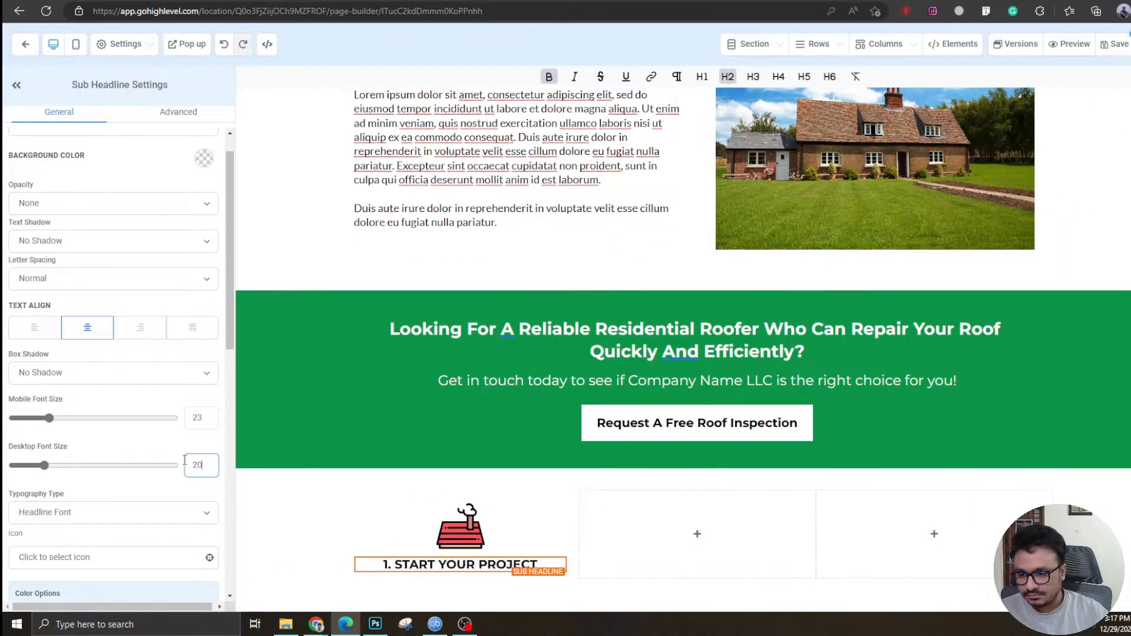
pyautogui.click(200, 421)
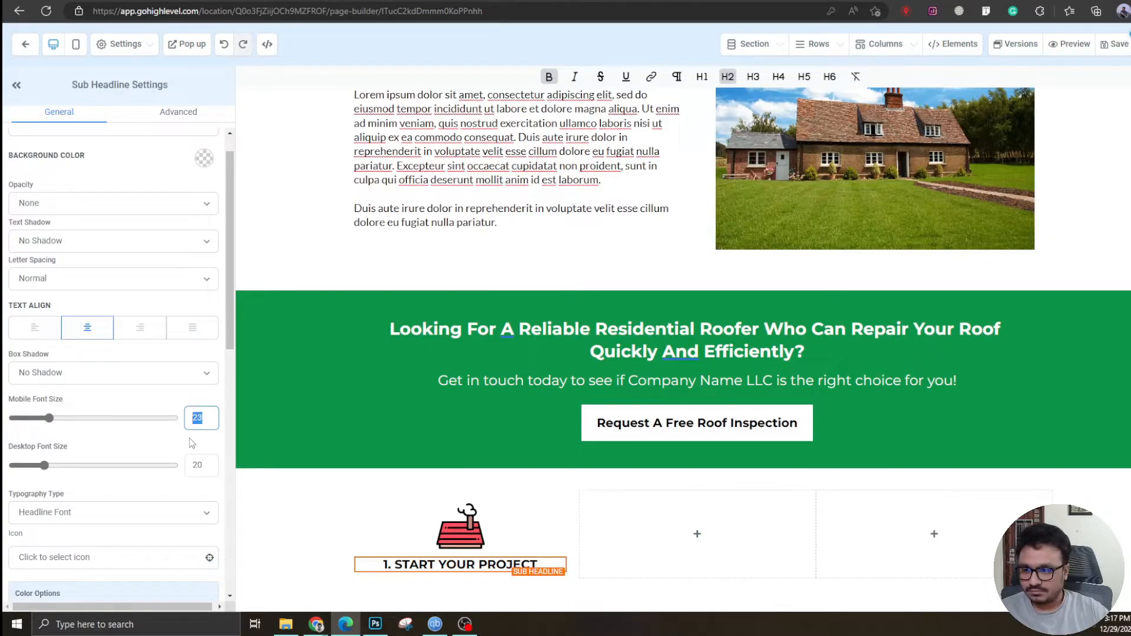
pyautogui.write('16')
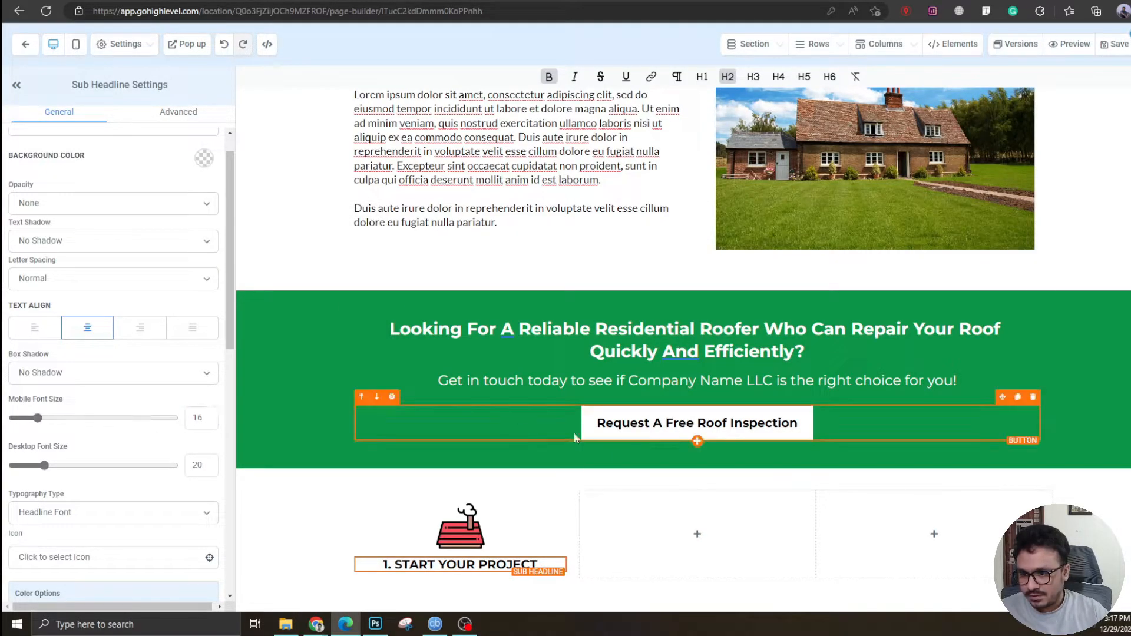
# Set the first column's top and bottom padding to 24
pyautogui.click(430, 495)
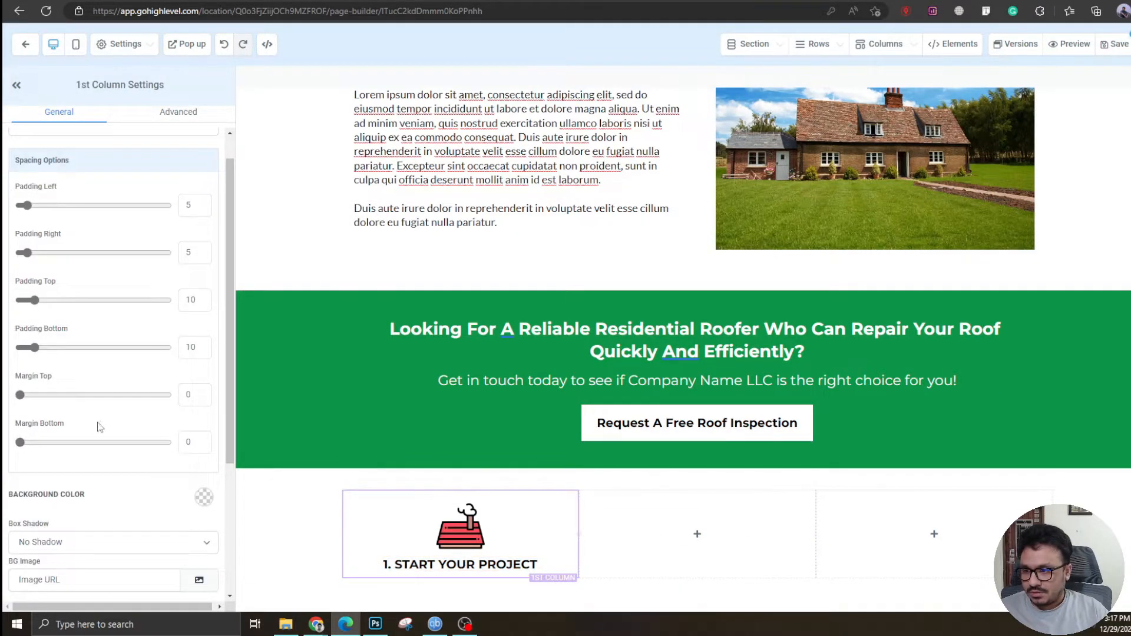
pyautogui.doubleClick(198, 302)
pyautogui.write('40')
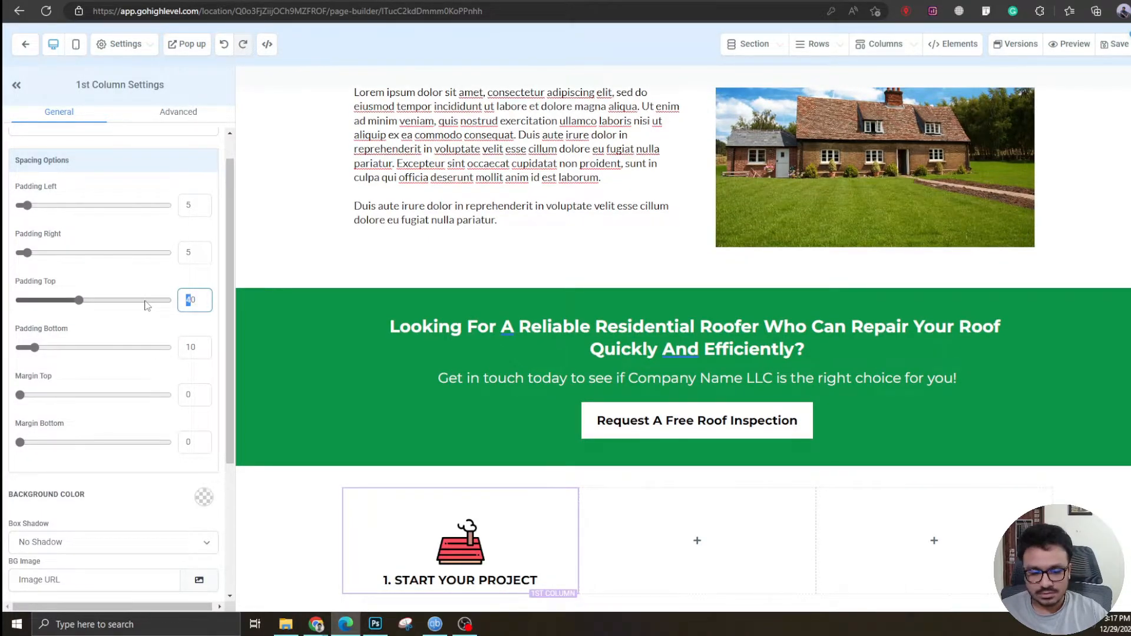
pyautogui.write('24')
pyautogui.press('Tab')
pyautogui.write('24')
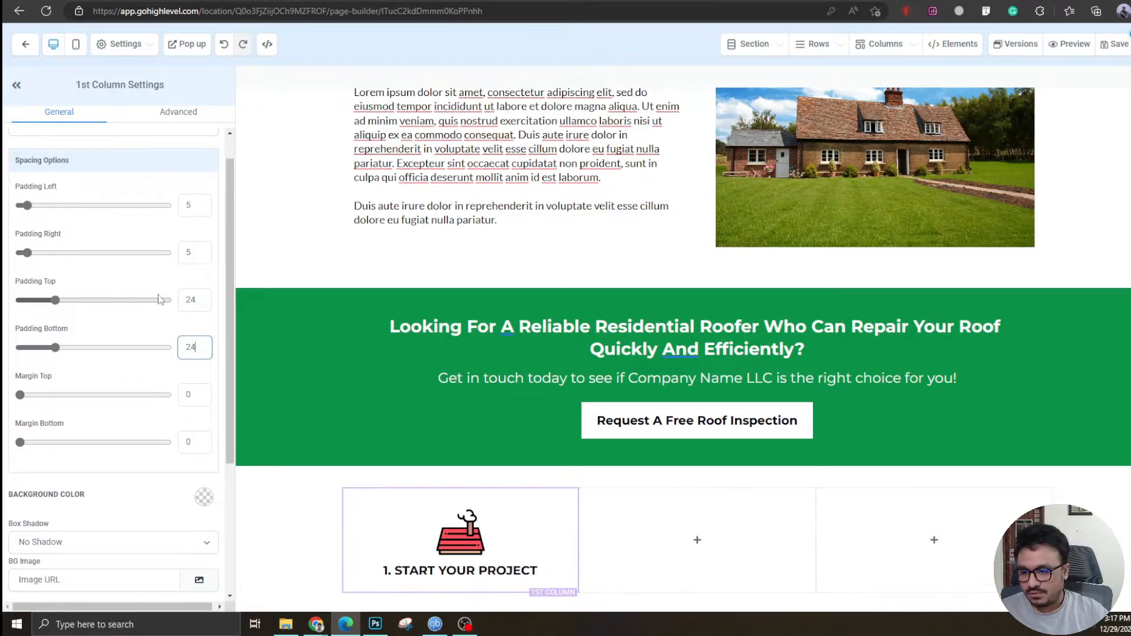
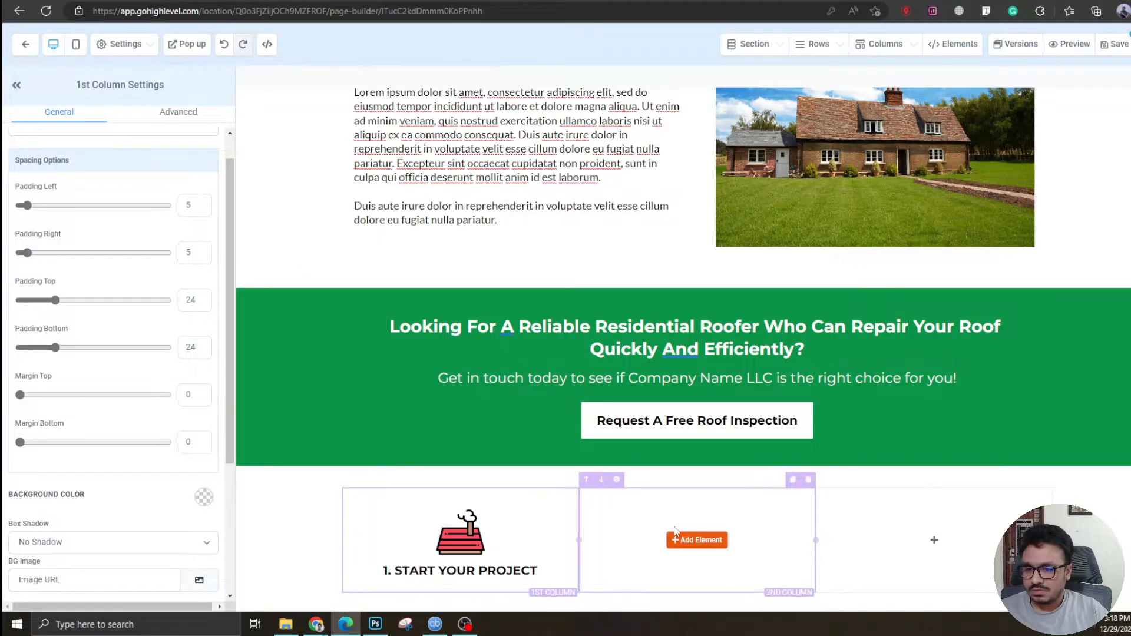
# Duplicate the "1. START YOUR PROJECT" column as the middle column and replace the copy's icon with an uploaded r2.png
pyautogui.scroll(-1, 628, 515)
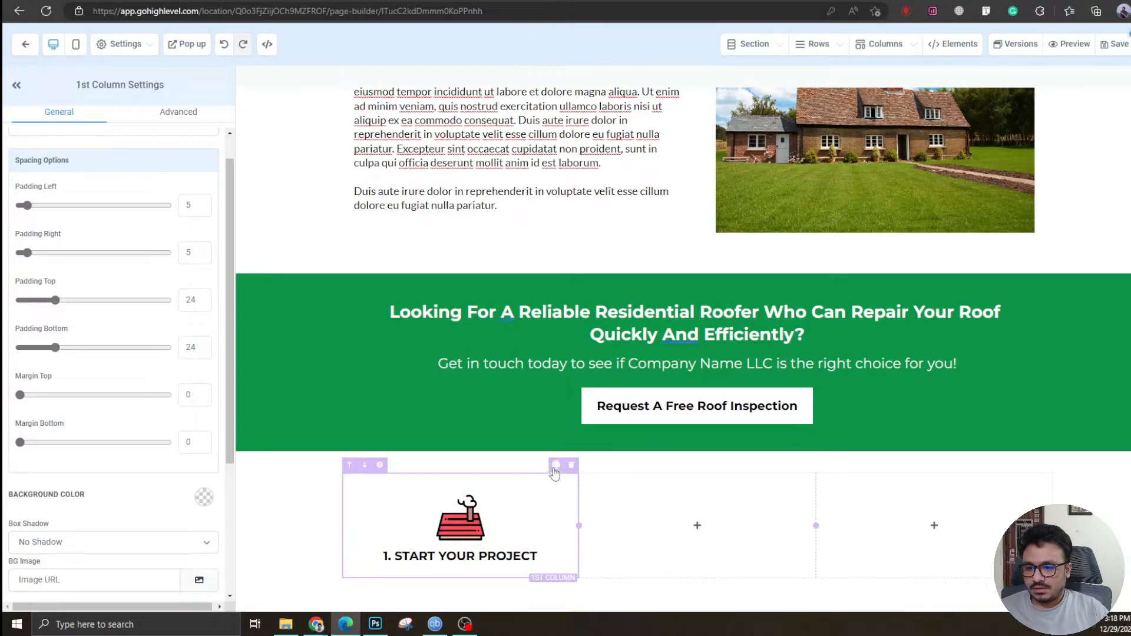
pyautogui.click(555, 468)
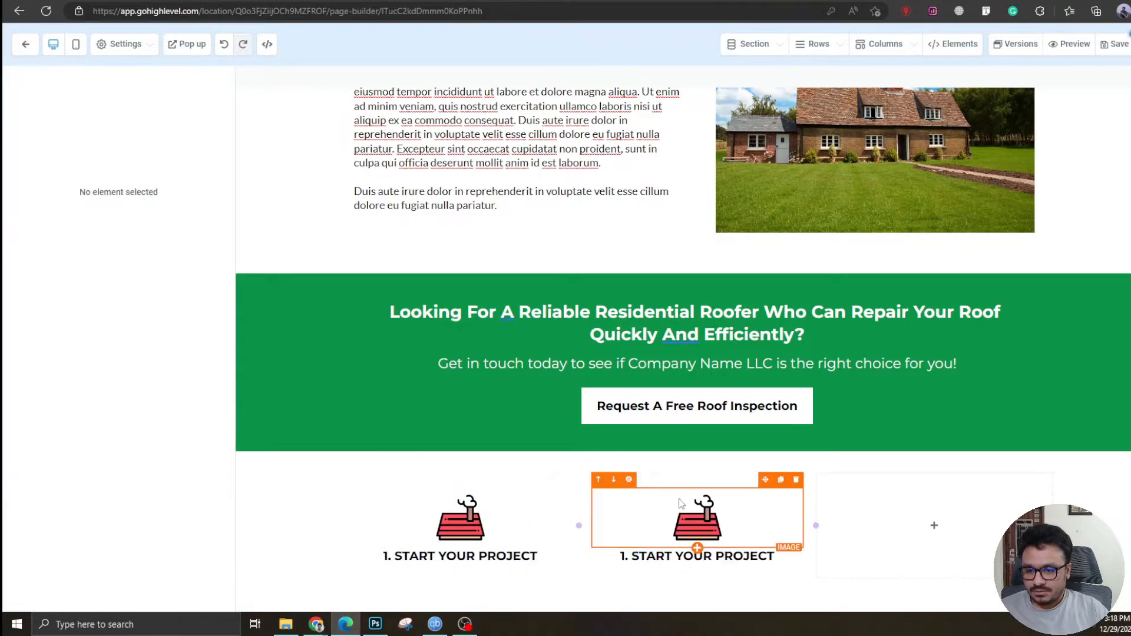
pyautogui.click(658, 508)
pyautogui.scroll(-5, 118, 495)
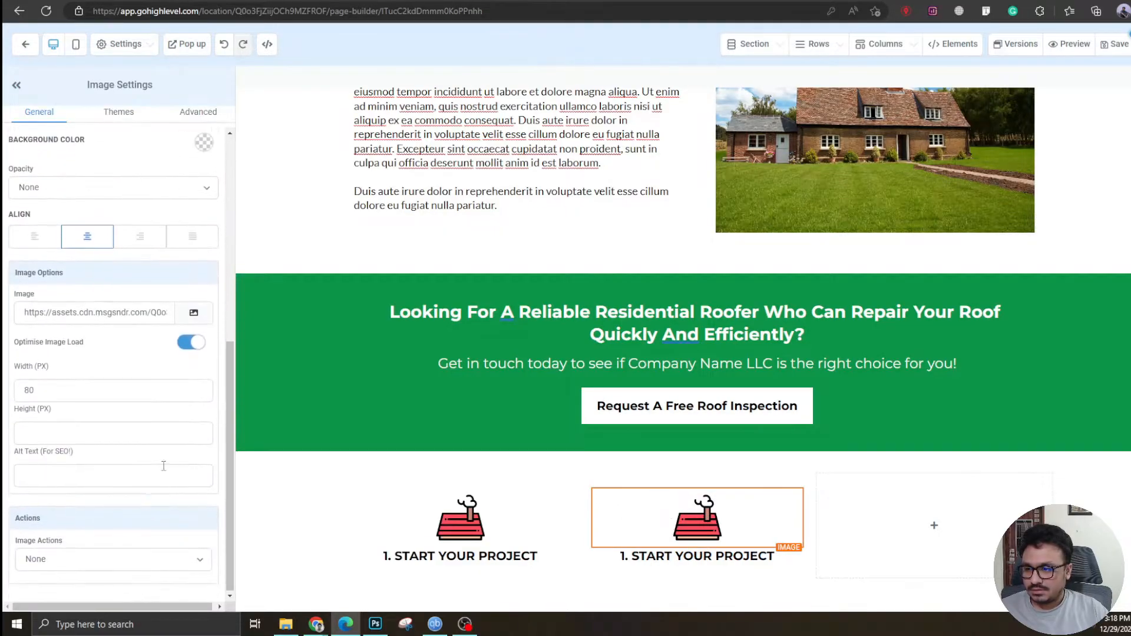
pyautogui.click(194, 313)
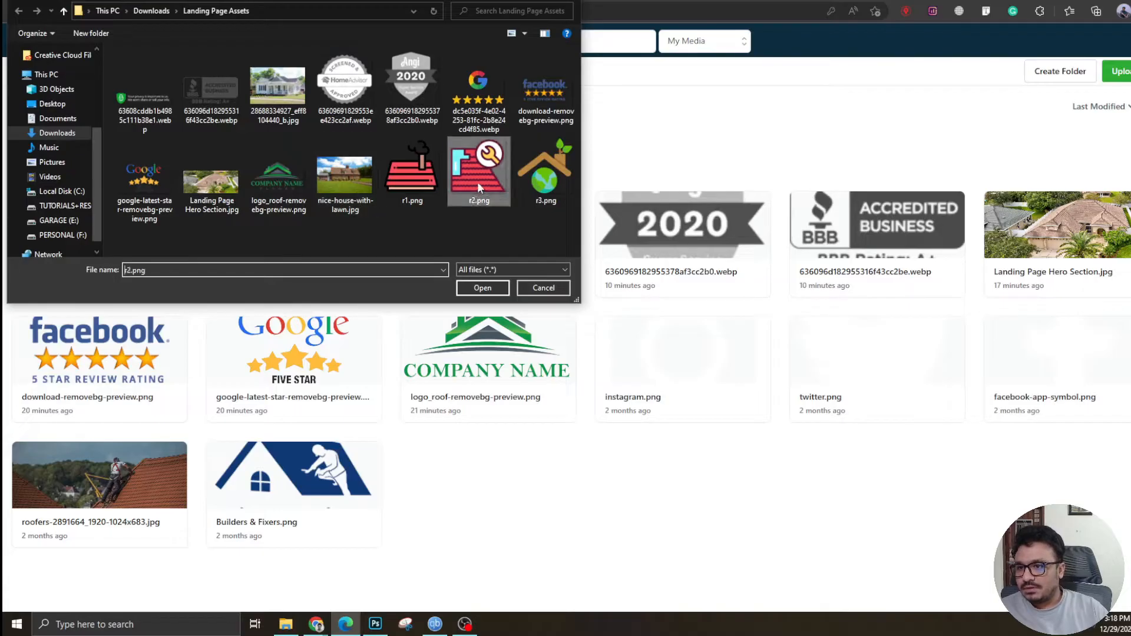
pyautogui.doubleClick(478, 182)
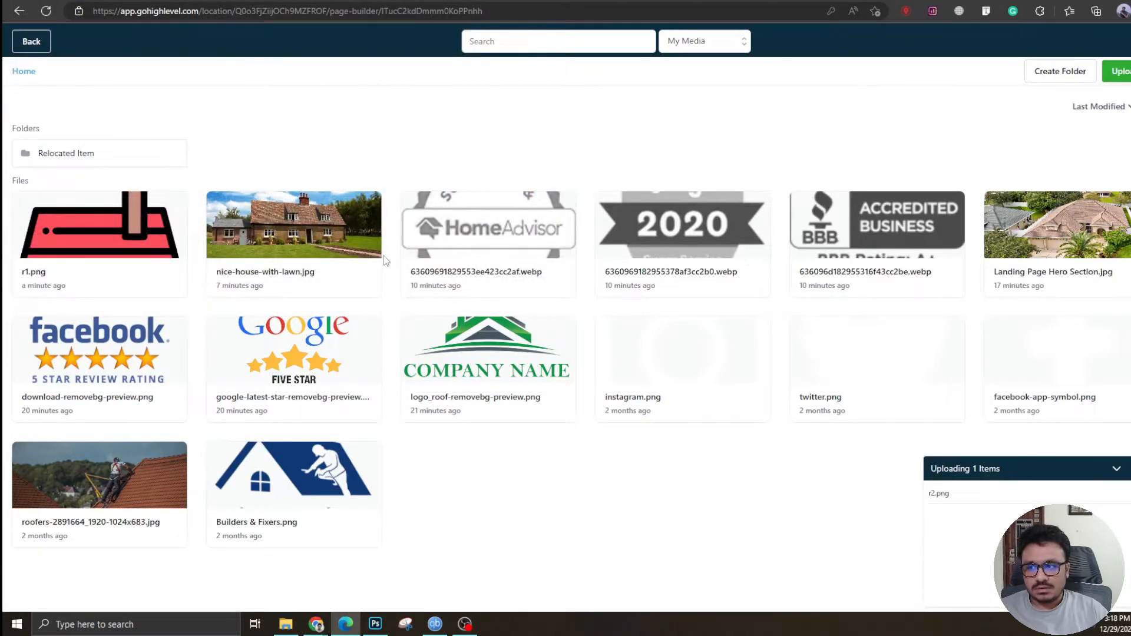
pyautogui.click(94, 242)
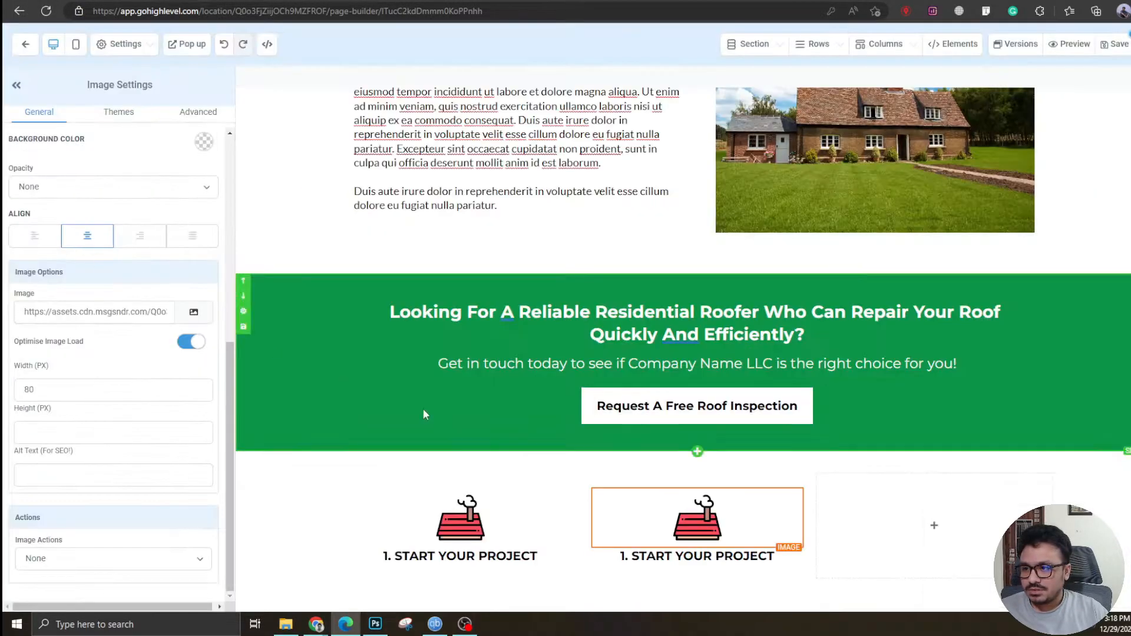
# Change the middle column's sub headline to "1. ROOF INSTALL/REPAIR"
pyautogui.click(633, 557)
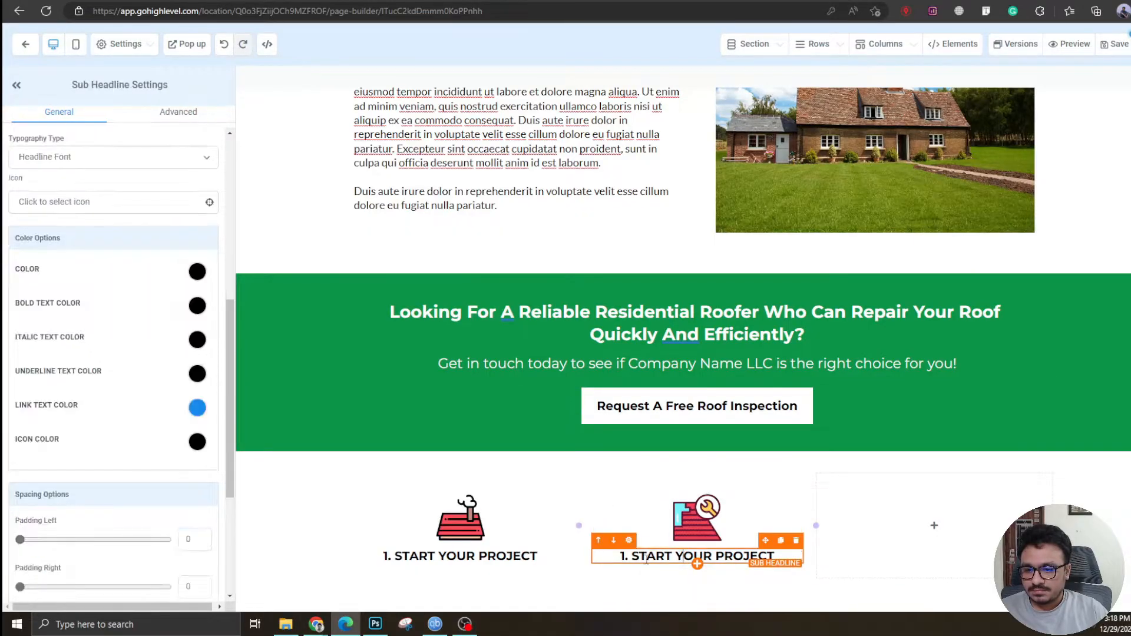
pyautogui.moveTo(632, 559); pyautogui.dragTo(776, 556)
pyautogui.write('GET A NEW RO')
pyautogui.press('BackSpace')
pyautogui.press('BackSpace')
pyautogui.press('BackSpace')
pyautogui.press('BackSpace')
pyautogui.press('BackSpace')
pyautogui.press('BackSpace')
pyautogui.press('BackSpace')
pyautogui.press('BackSpace')
pyautogui.press('BackSpace')
pyautogui.press('BackSpace')
pyautogui.write('ROOF INSTALL/')
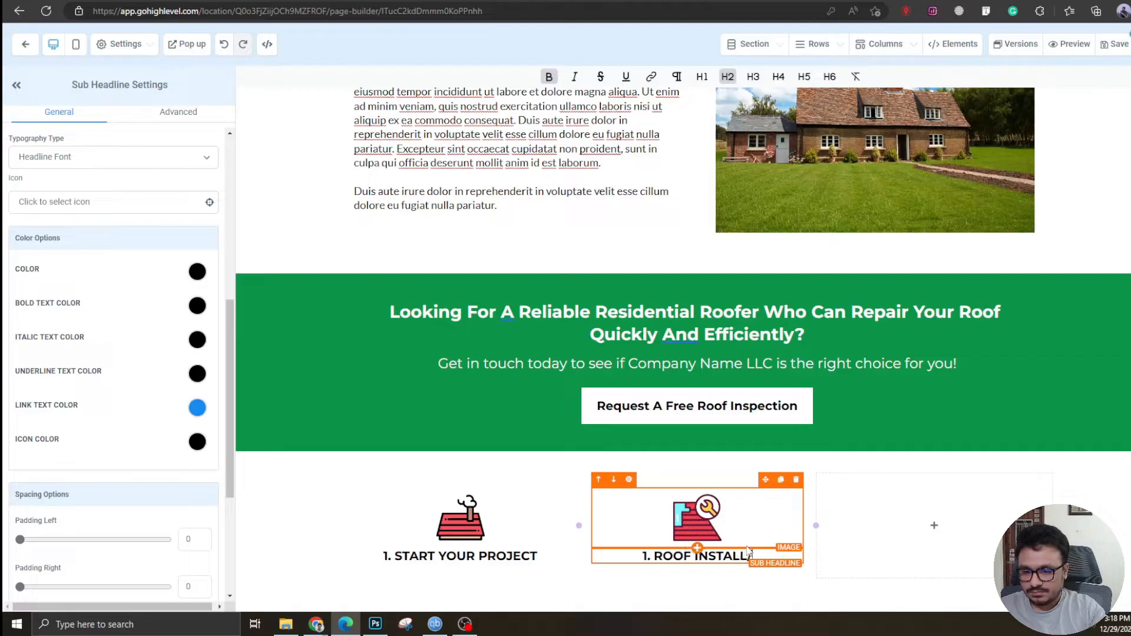
pyautogui.write('REPAIR')
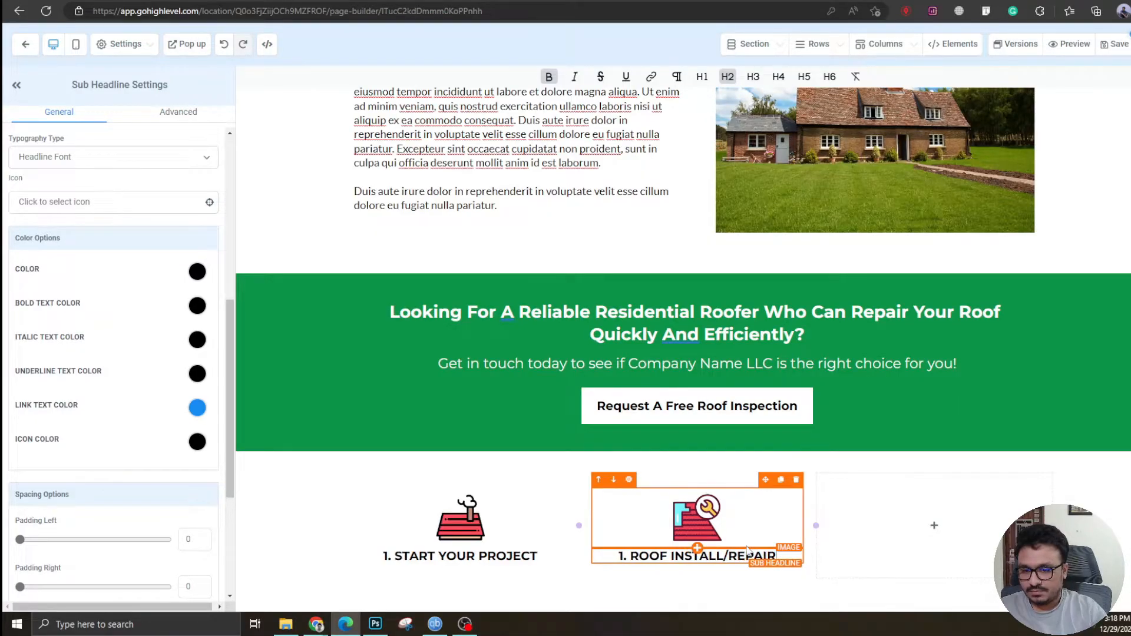
# Duplicate the "1. ROOF INSTALL/REPAIR" column and delete the empty column at the end of the row
pyautogui.click(745, 479)
pyautogui.click(793, 468)
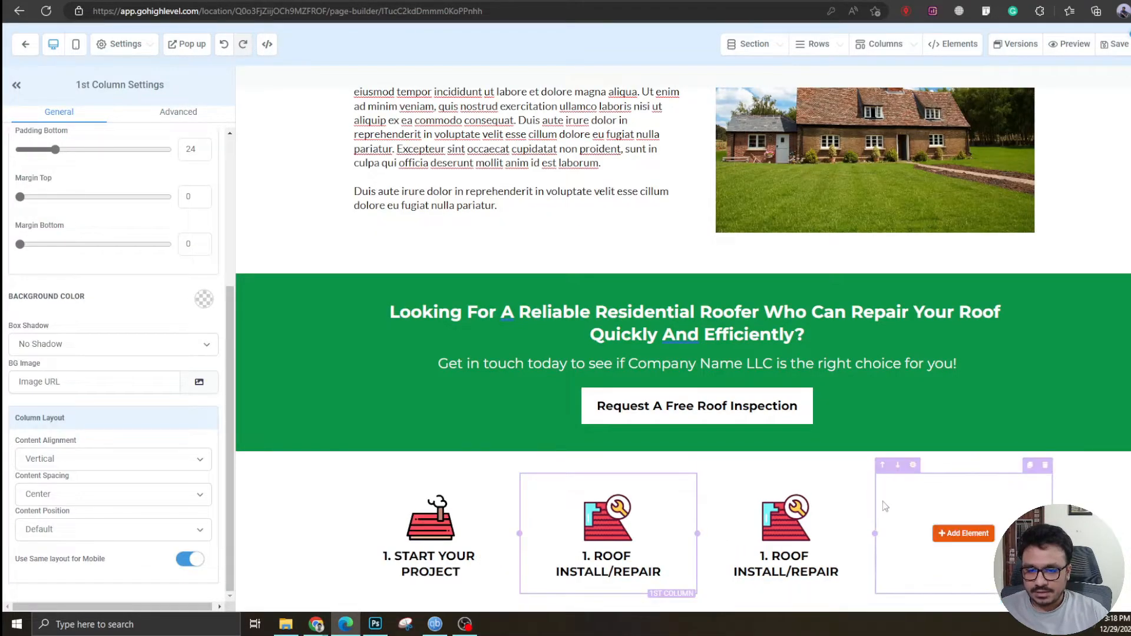
pyautogui.click(1046, 466)
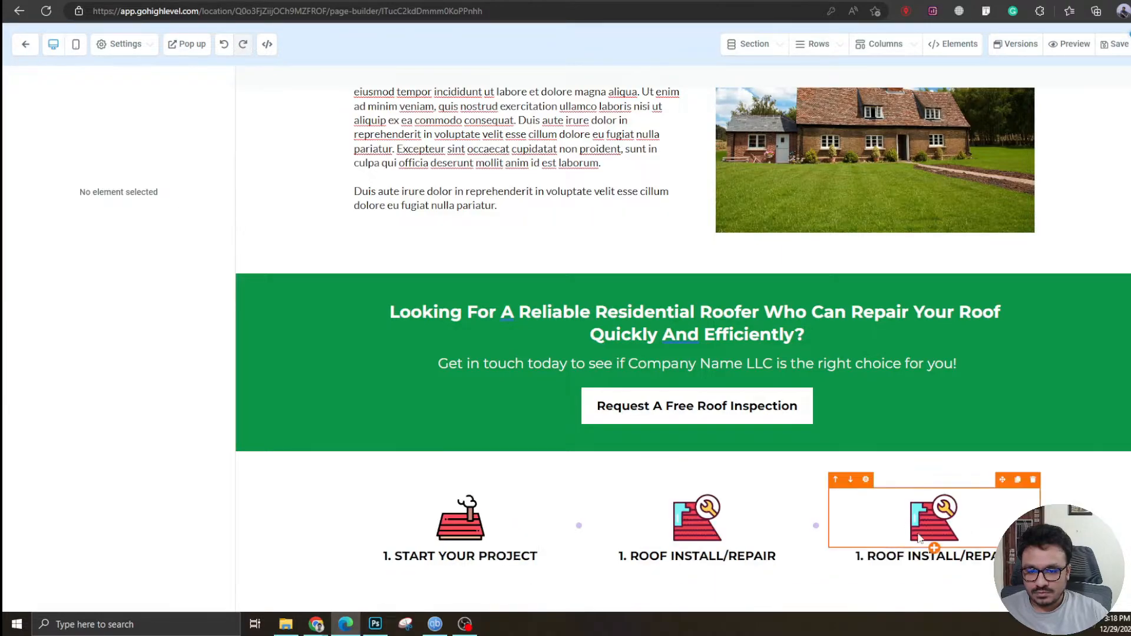
# Replace the icon in the third column with an uploaded r3.png
pyautogui.click(972, 512)
pyautogui.scroll(-6, 92, 271)
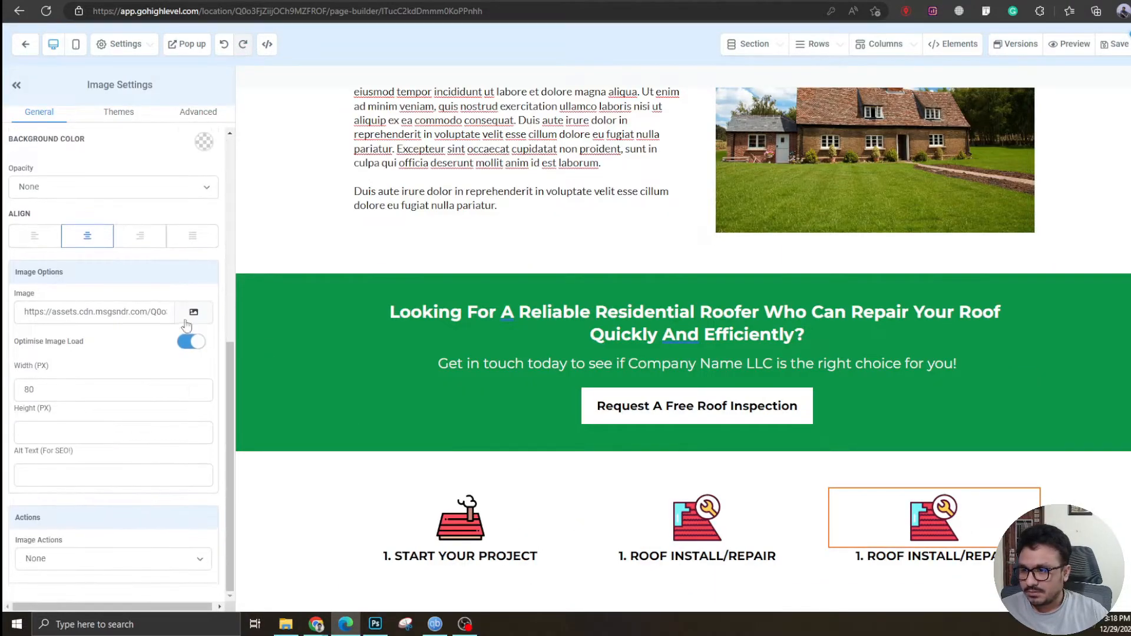
pyautogui.click(193, 312)
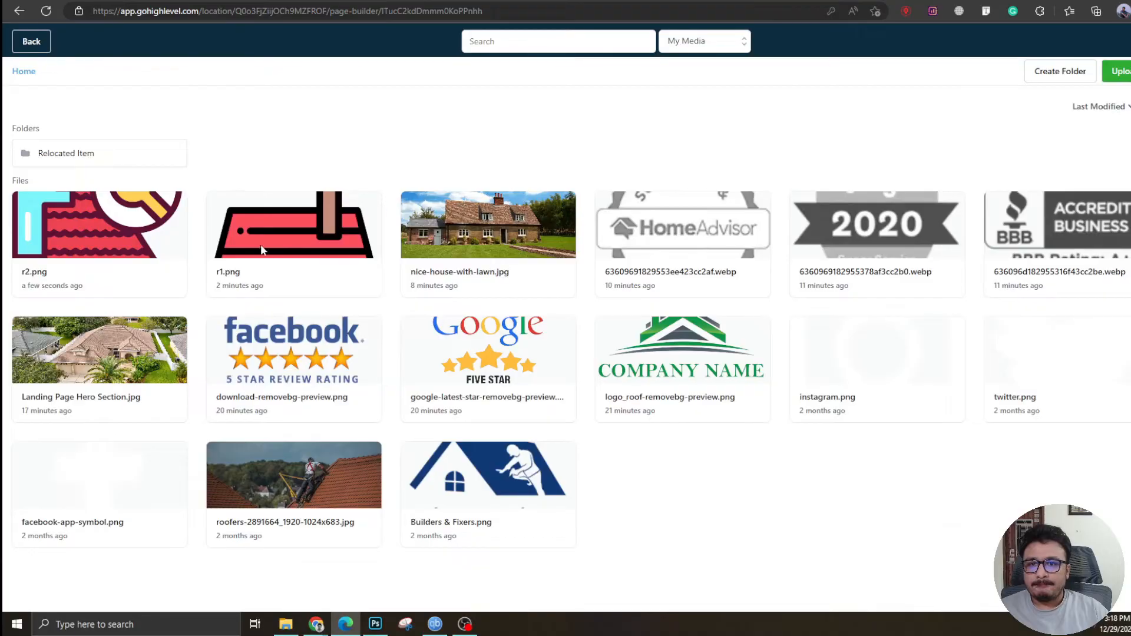
pyautogui.doubleClick(539, 176)
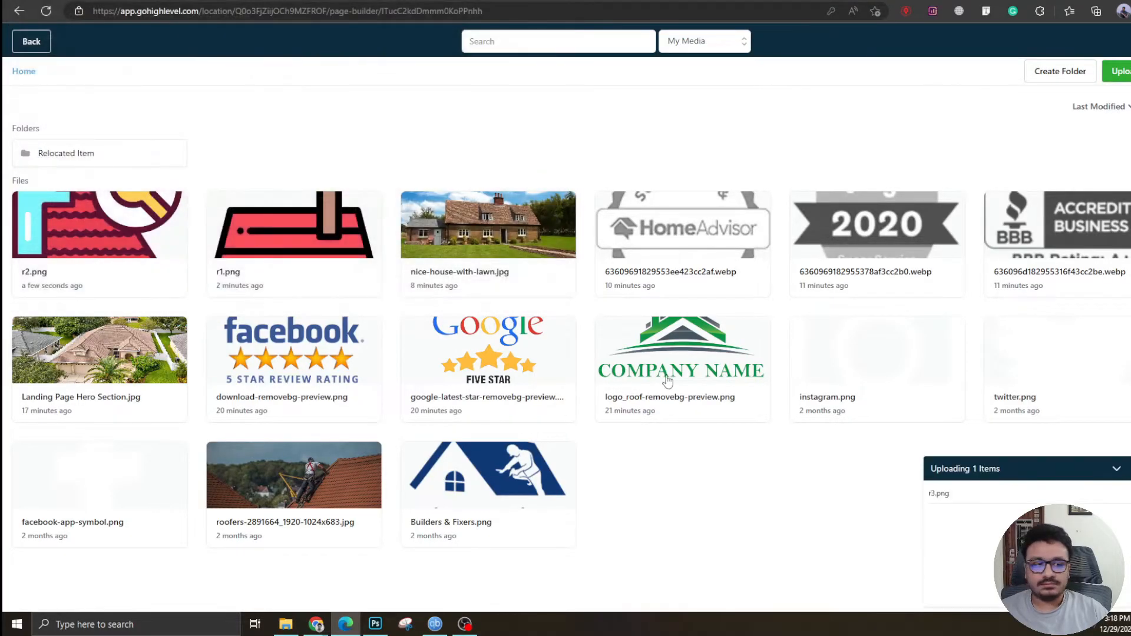
pyautogui.click(99, 244)
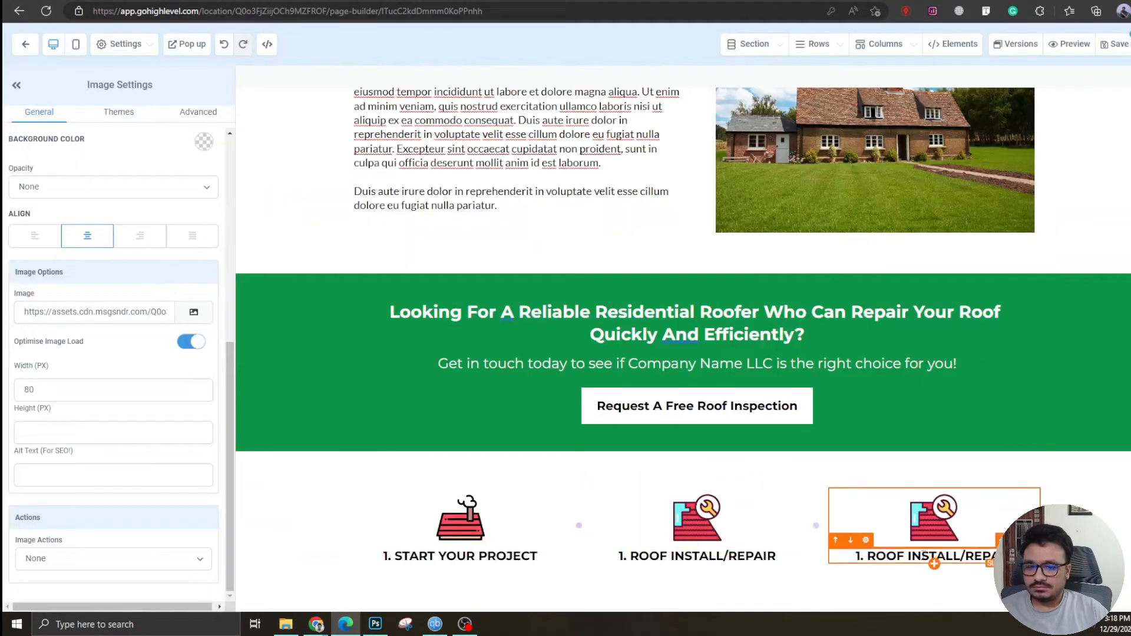
# Renumber the middle caption to "2. ROOF INSTALL/REPAIR" and change the third column's caption to "3. FINAL TOUCH/CLEANUP"
pyautogui.doubleClick(620, 556)
pyautogui.write('2')
pyautogui.doubleClick(857, 556)
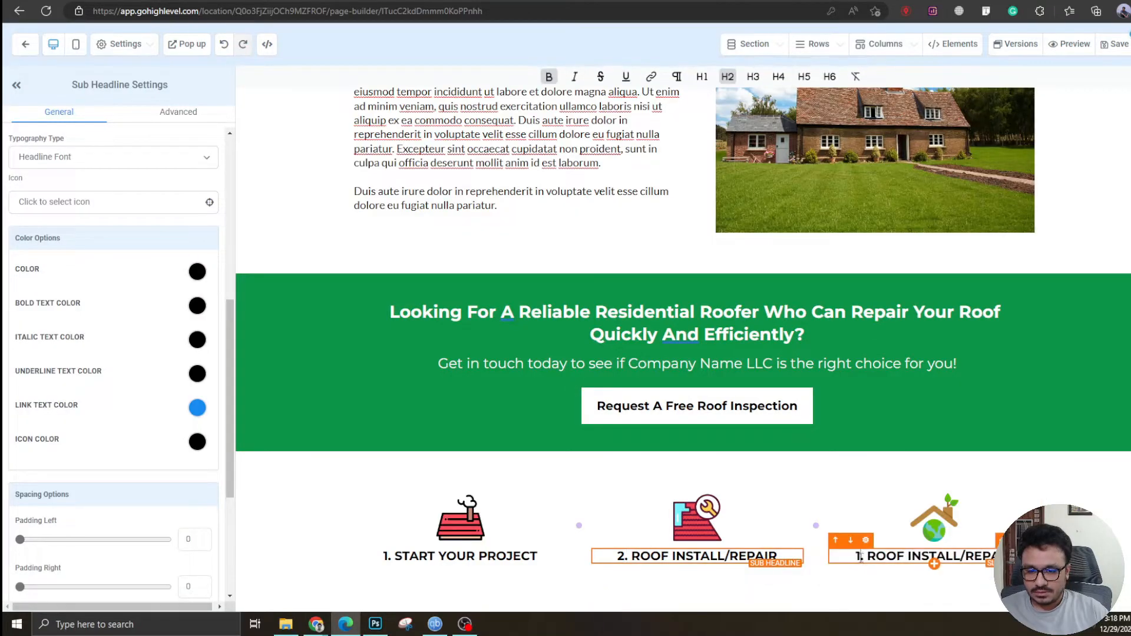
pyautogui.write('3')
pyautogui.moveTo(869, 557); pyautogui.dragTo(1002, 556)
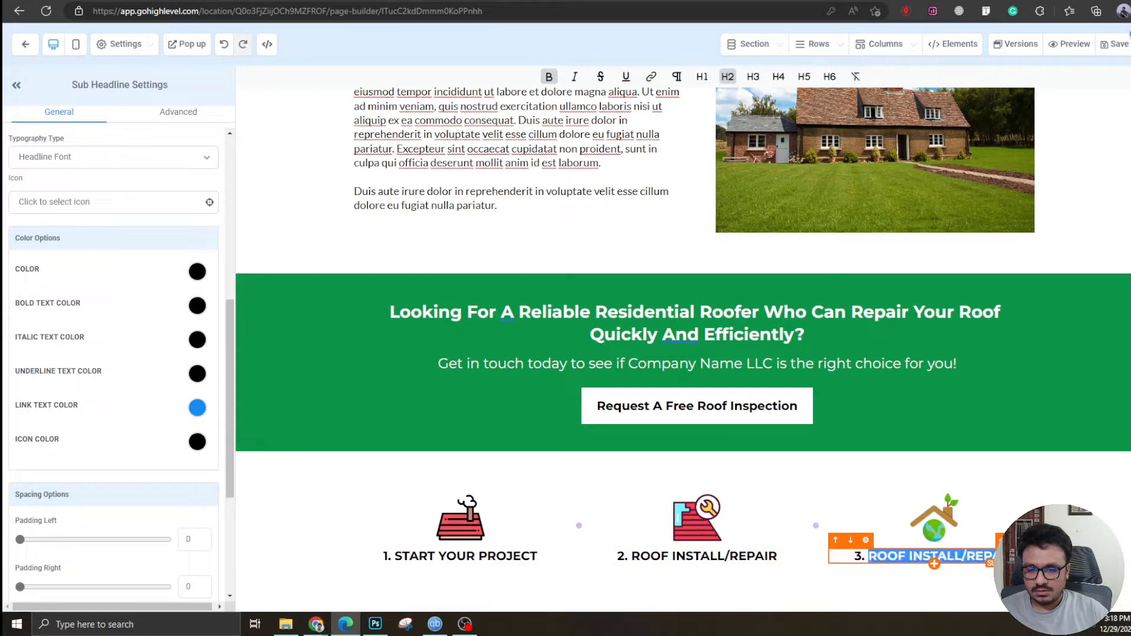
pyautogui.write('FINAL T')
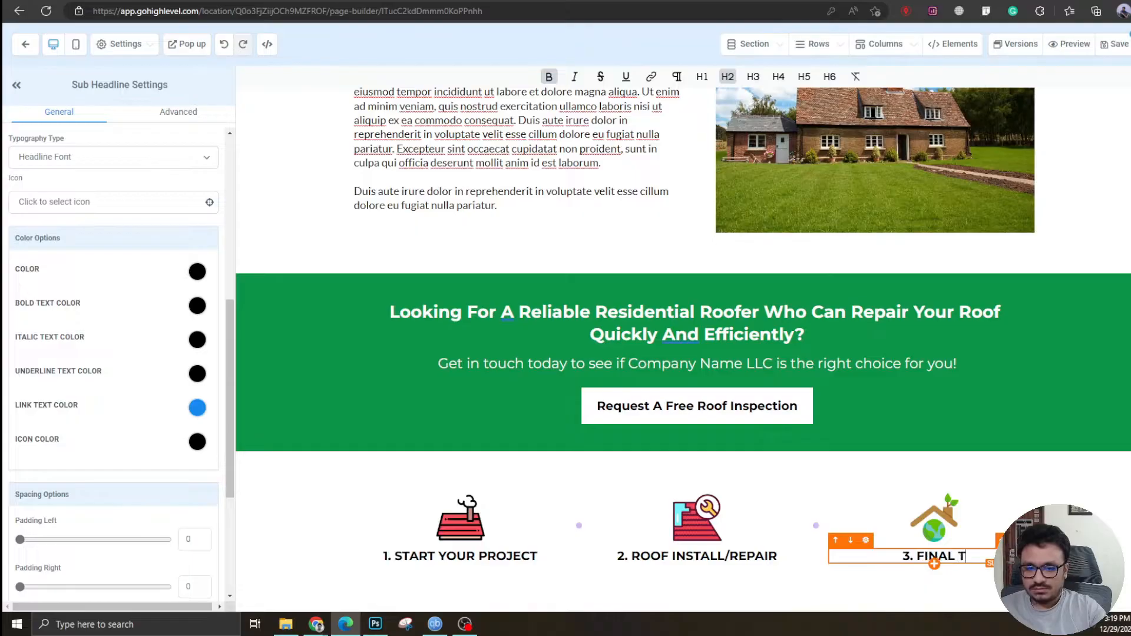
pyautogui.write('OUCH/CLEANUP')
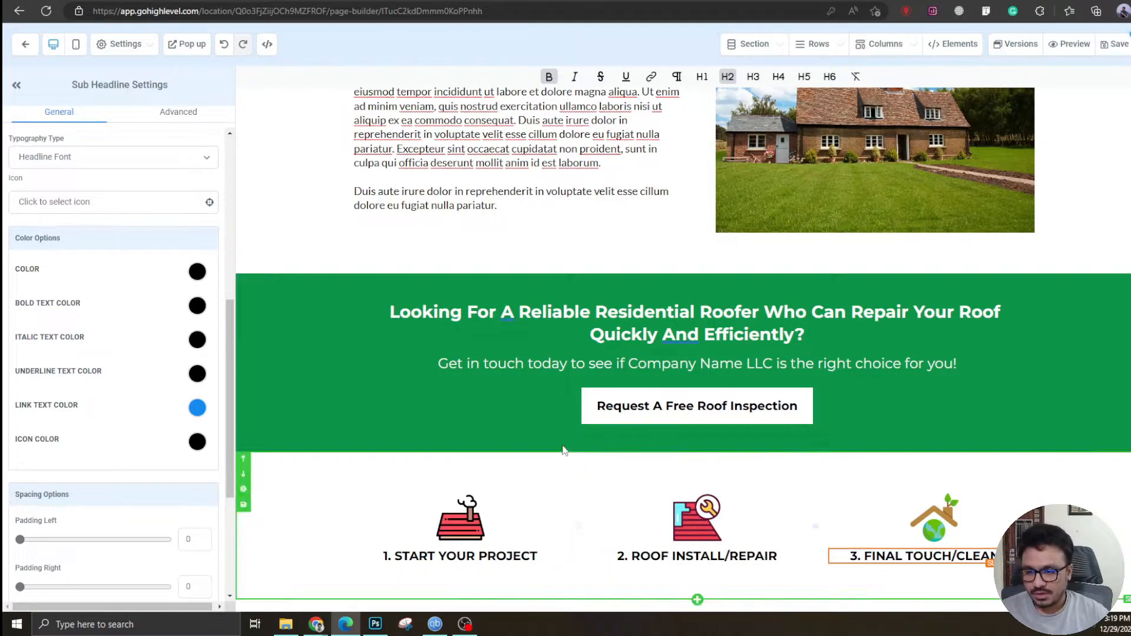
# Set the background color of the three-icon section to the saved light gray, matching the badges section
pyautogui.click(318, 522)
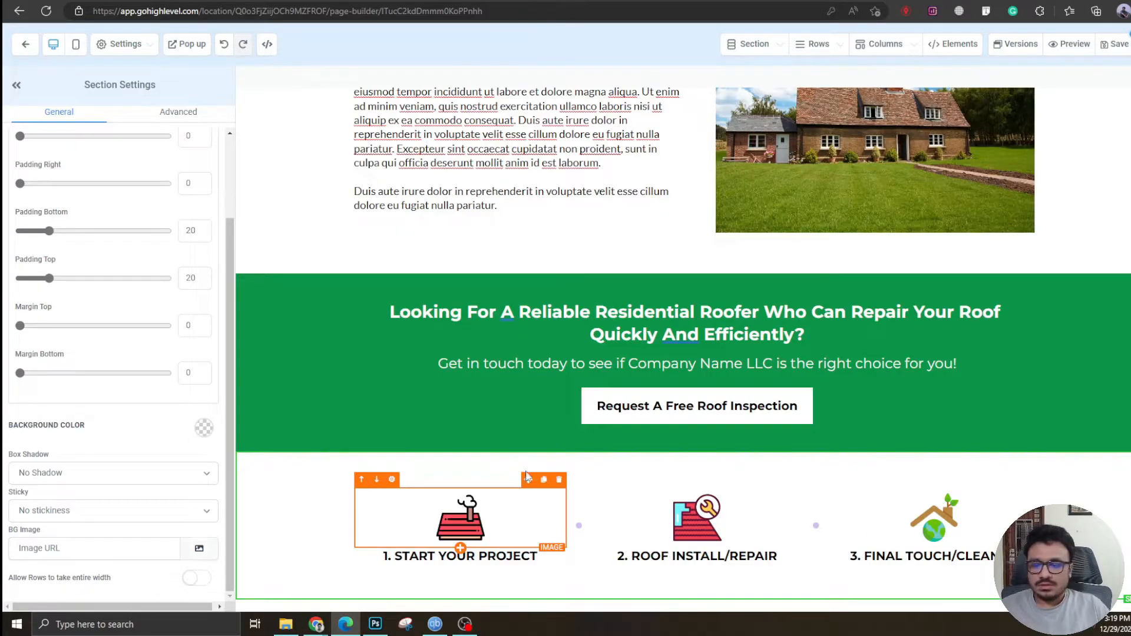
pyautogui.scroll(7, 527, 477)
pyautogui.scroll(-7, 379, 465)
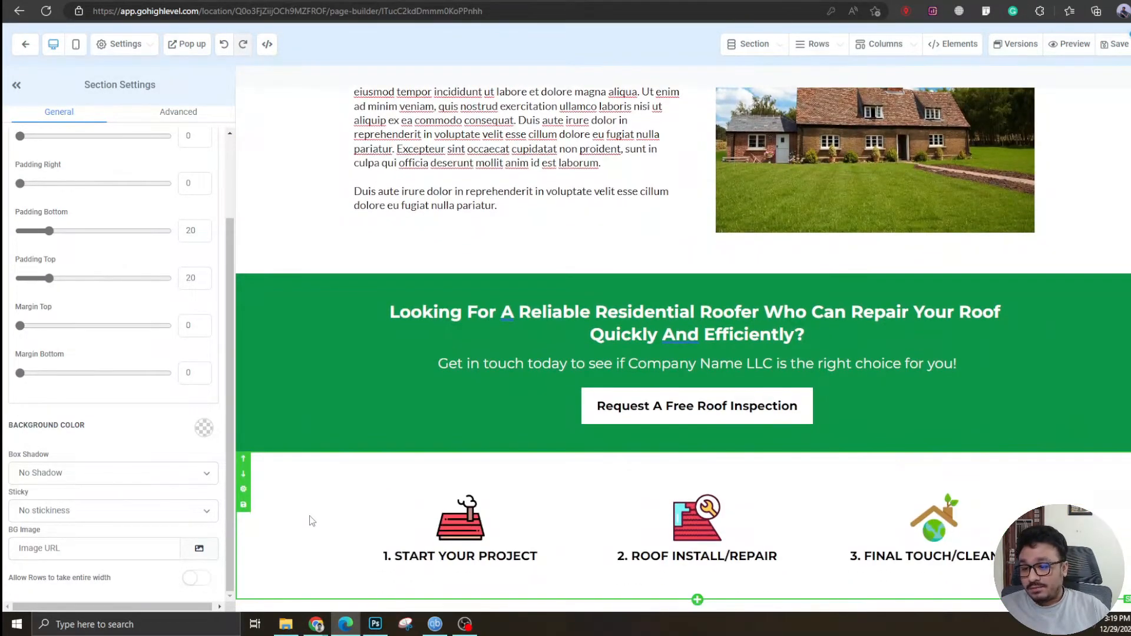
pyautogui.scroll(10, 338, 483)
pyautogui.scroll(-5, 336, 305)
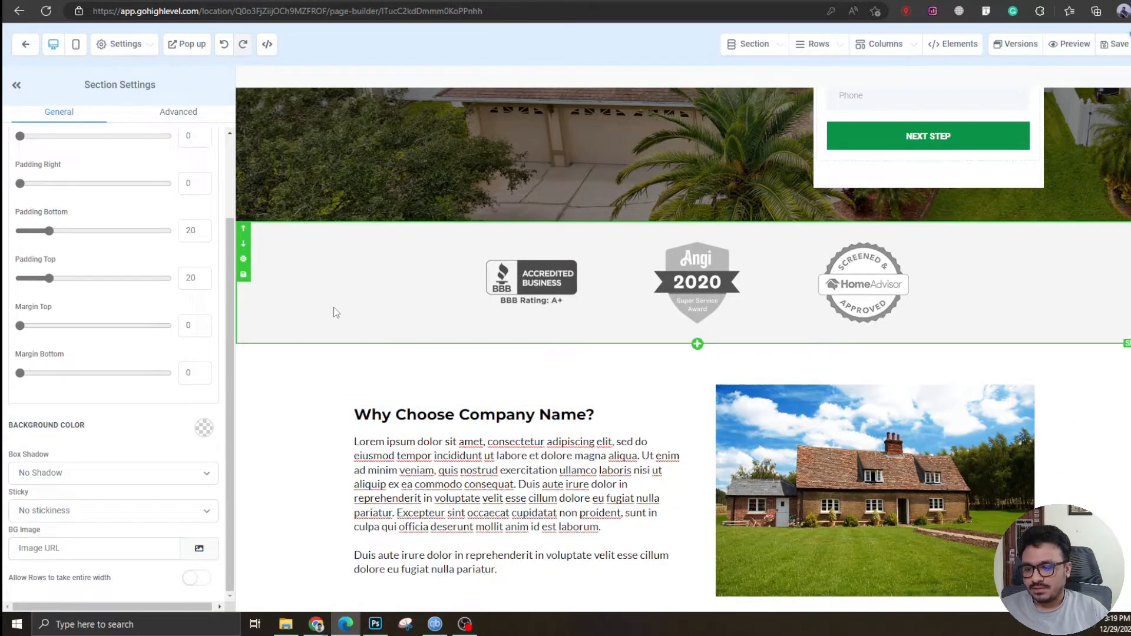
pyautogui.scroll(-6, 334, 313)
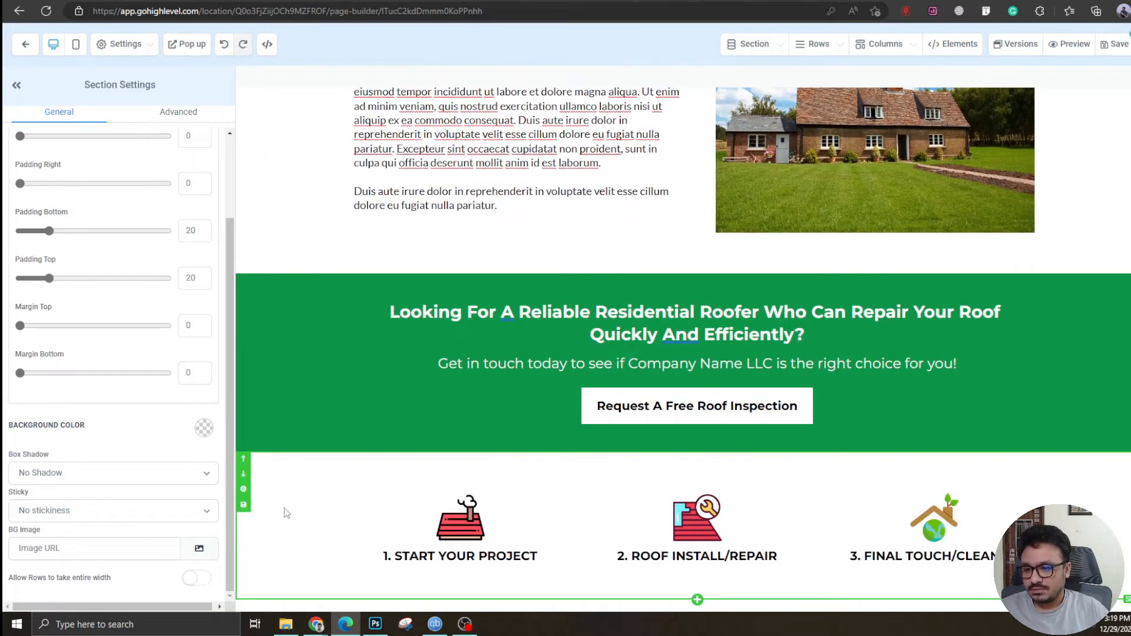
pyautogui.click(200, 435)
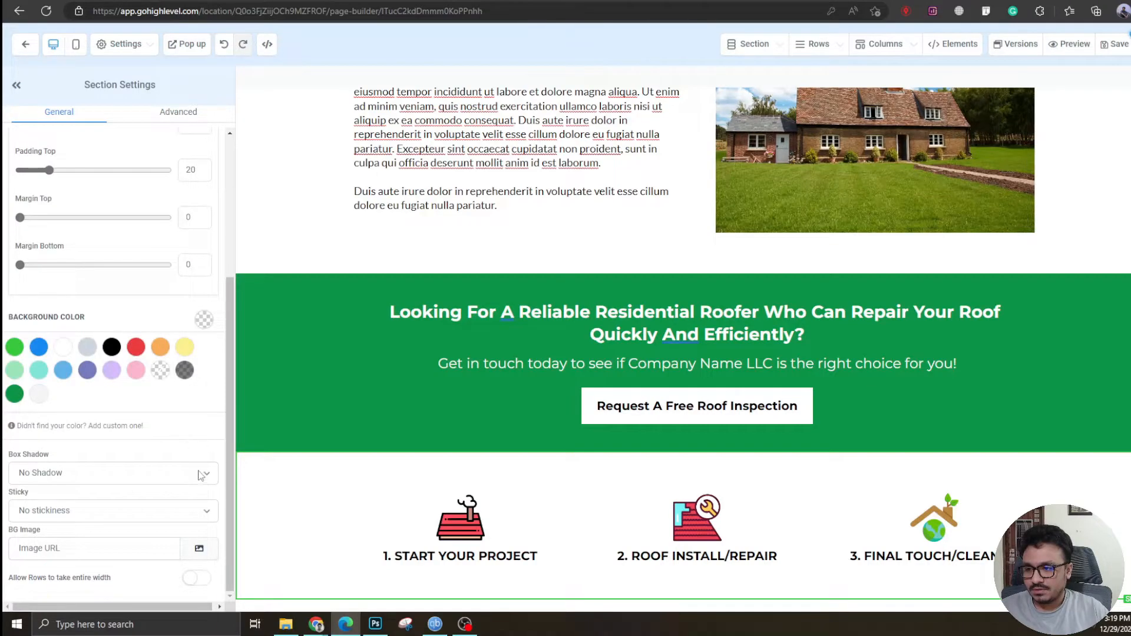
pyautogui.click(45, 396)
pyautogui.click(205, 310)
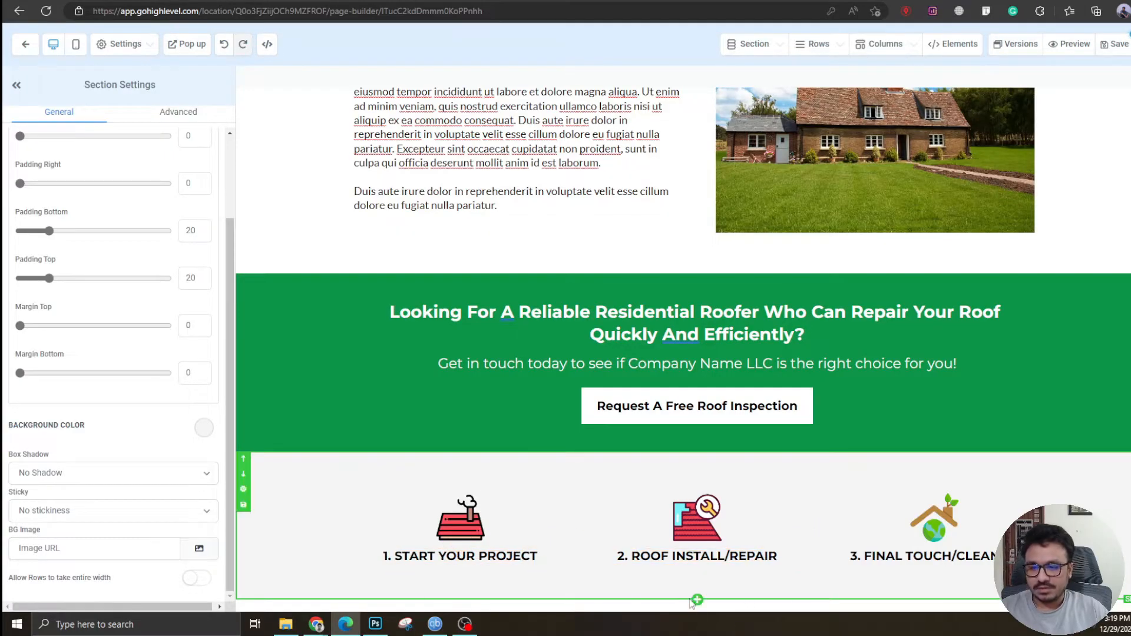
# Add a full width section below the three-icon section and insert a 2 column row in it
pyautogui.click(697, 601)
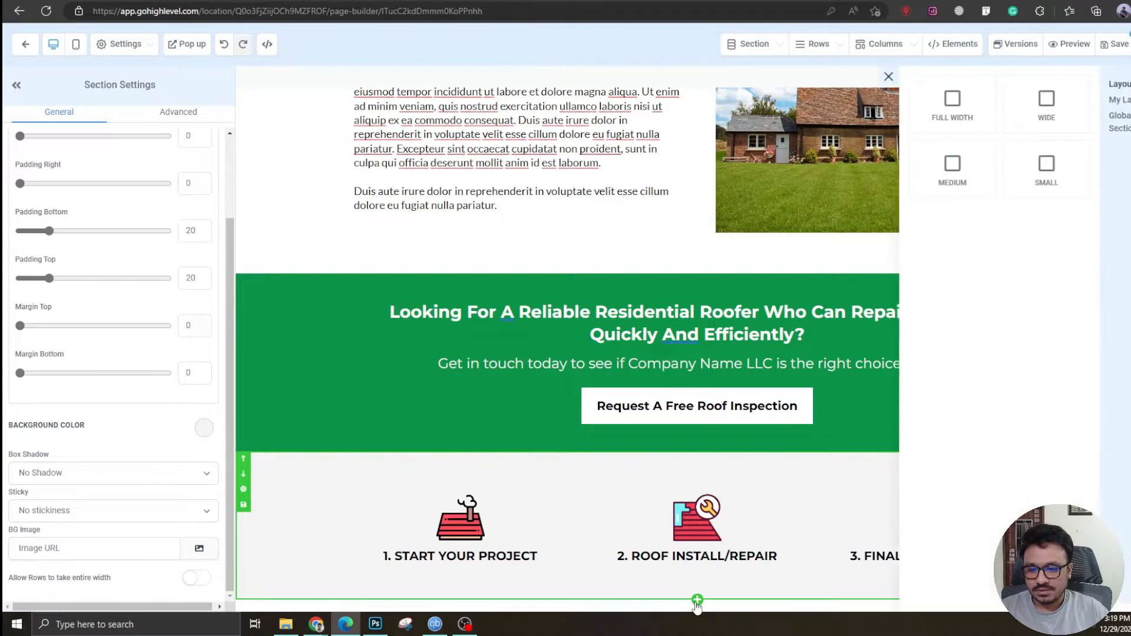
pyautogui.click(957, 118)
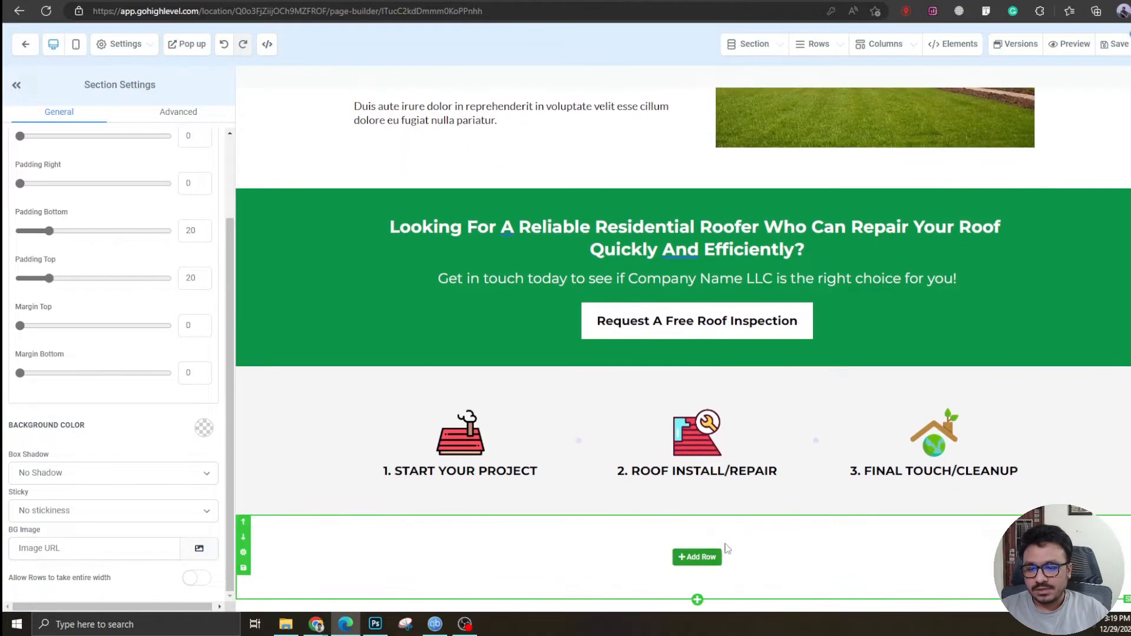
pyautogui.click(714, 557)
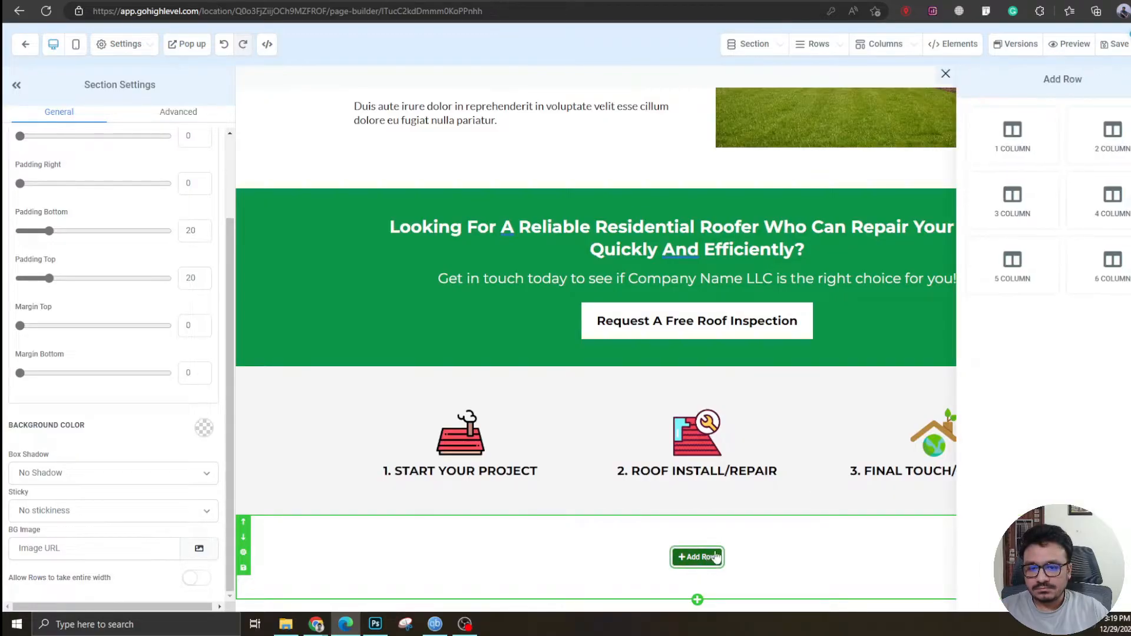
pyautogui.click(1113, 132)
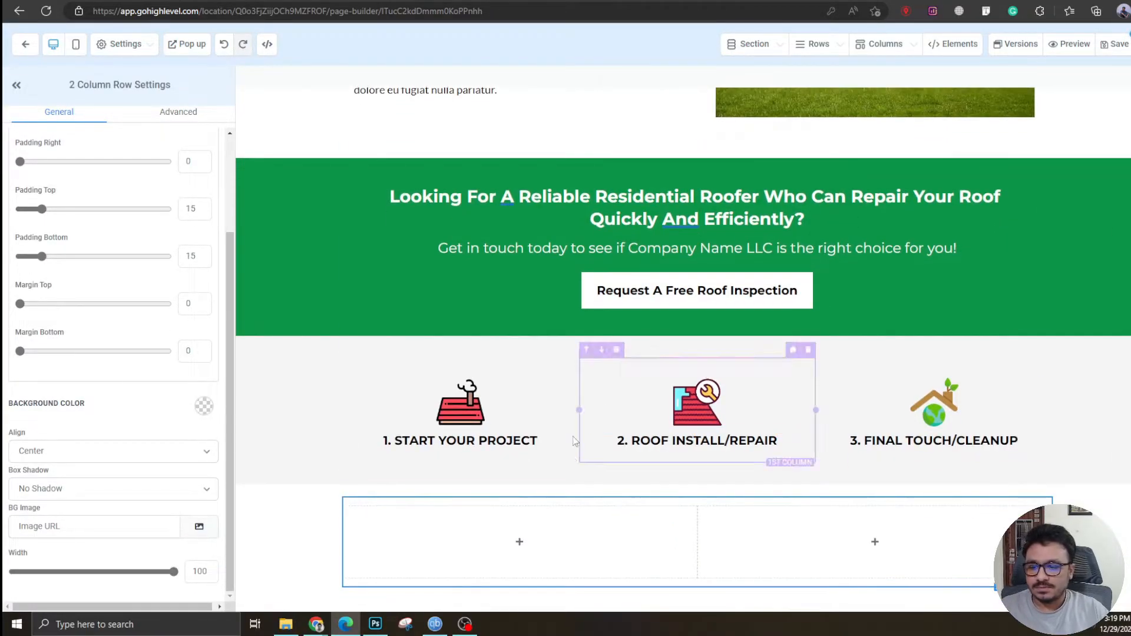
# Add an image element to the new row's first column and upload the Google five-star image from Landing Page Assets for it
pyautogui.click(519, 542)
pyautogui.moveTo(1008, 501); pyautogui.dragTo(513, 537)
pyautogui.scroll(-2, 511, 538)
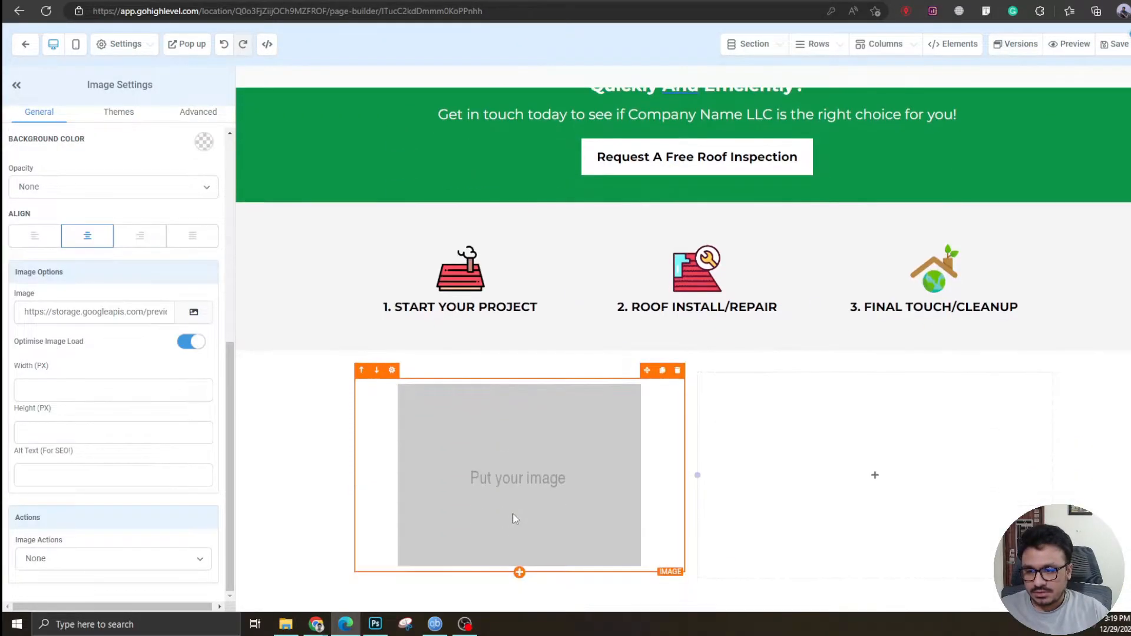
pyautogui.click(193, 312)
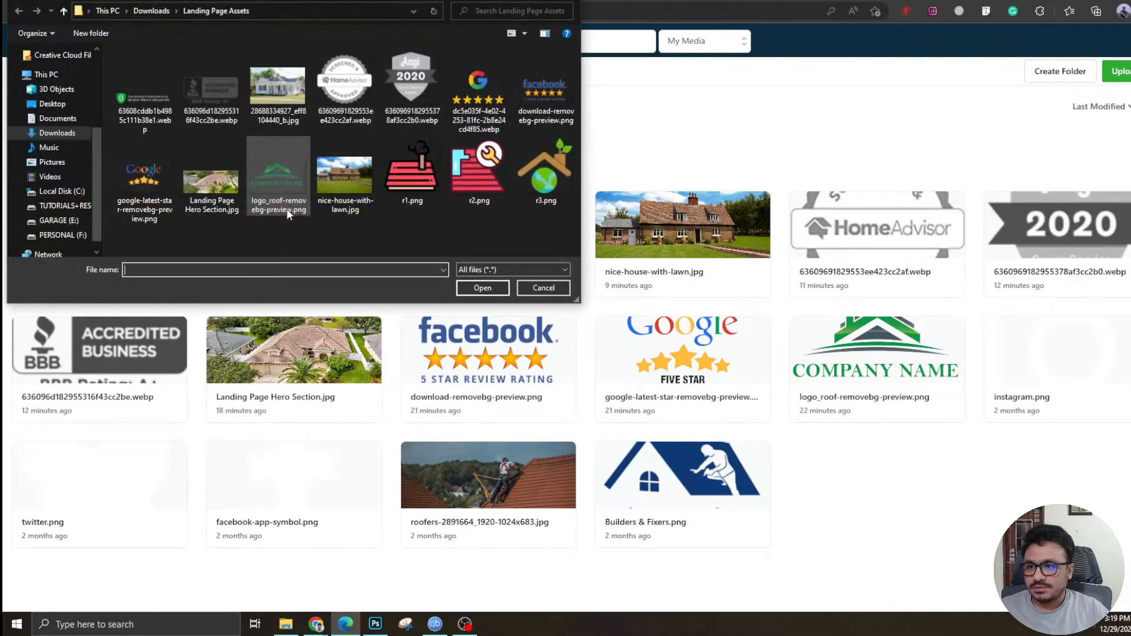
pyautogui.doubleClick(491, 105)
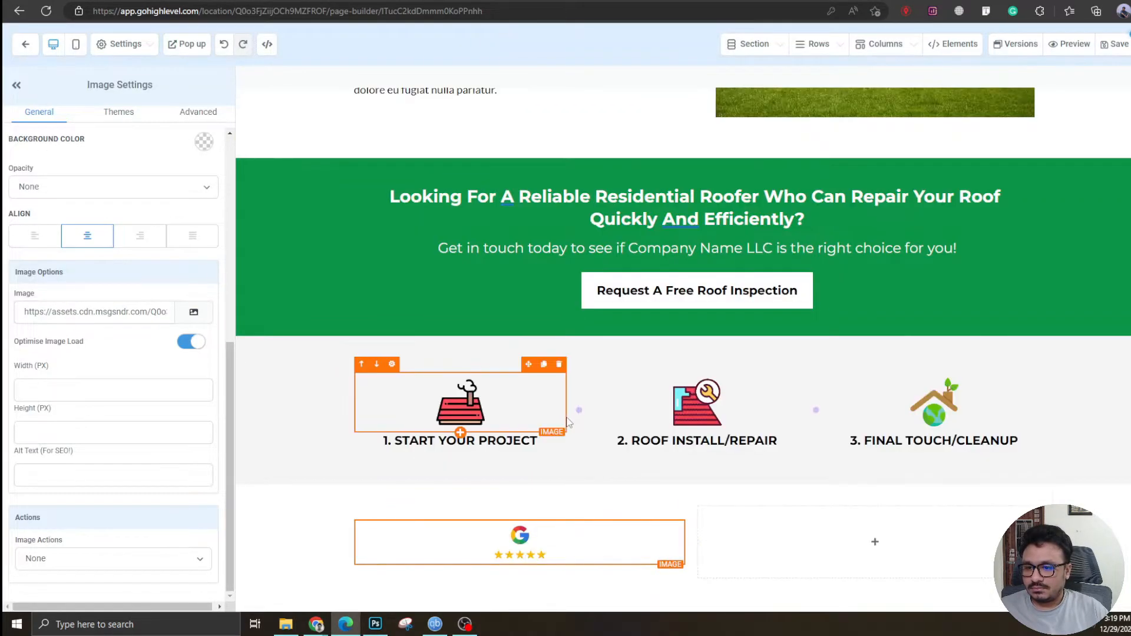
# Add a paragraph under the Google stars containing lipsum.com's "Sed ut perspiciatis … sequi nesciunt." text, without a blank line above it
pyautogui.click(519, 565)
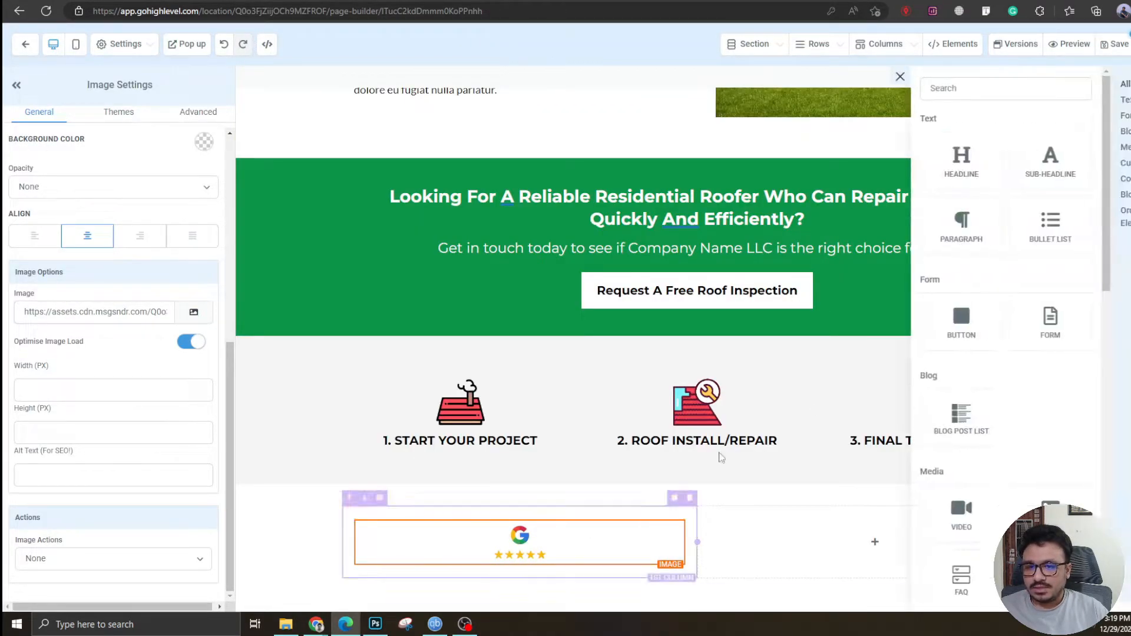
pyautogui.click(958, 245)
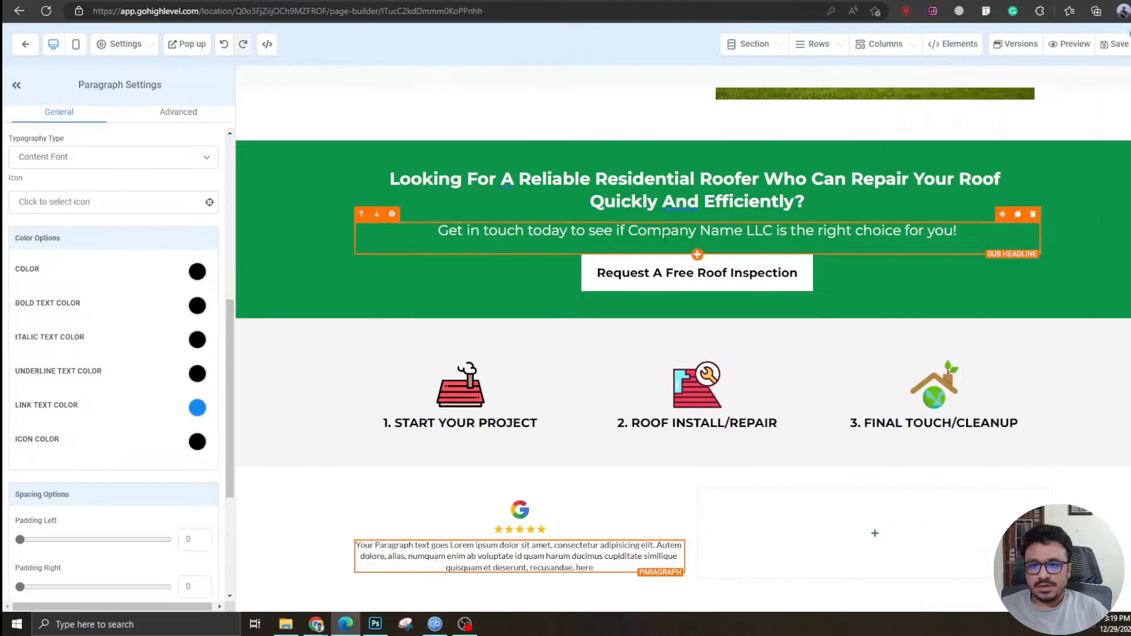
pyautogui.click(393, 1)
pyautogui.moveTo(309, 402); pyautogui.dragTo(756, 426)
pyautogui.hotkey('ctrl', 'c')
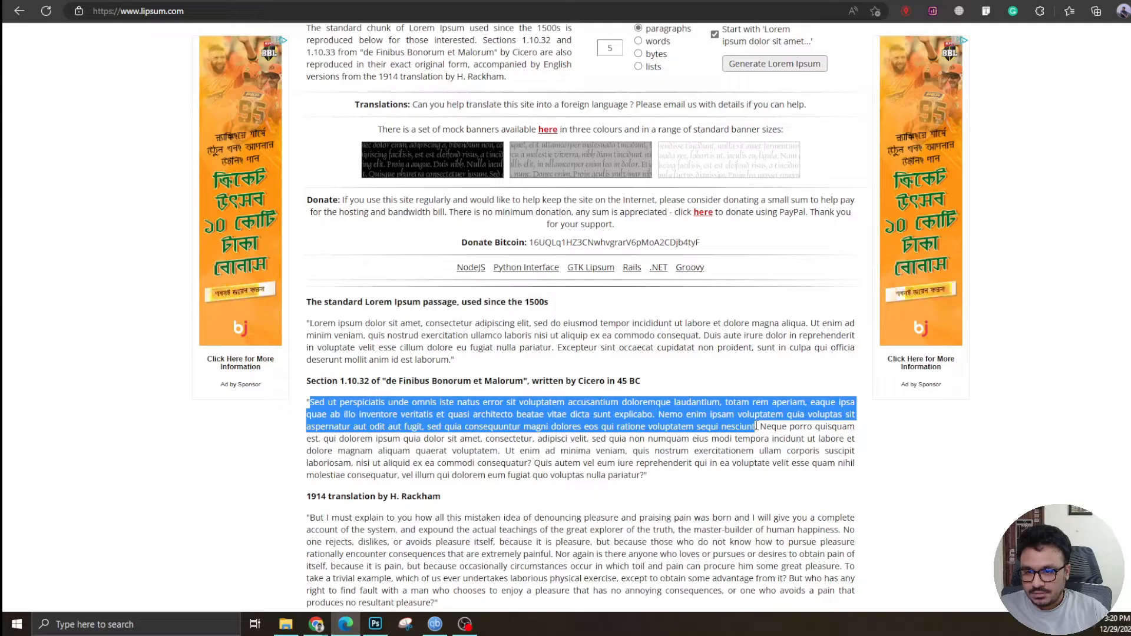
pyautogui.click(506, 1)
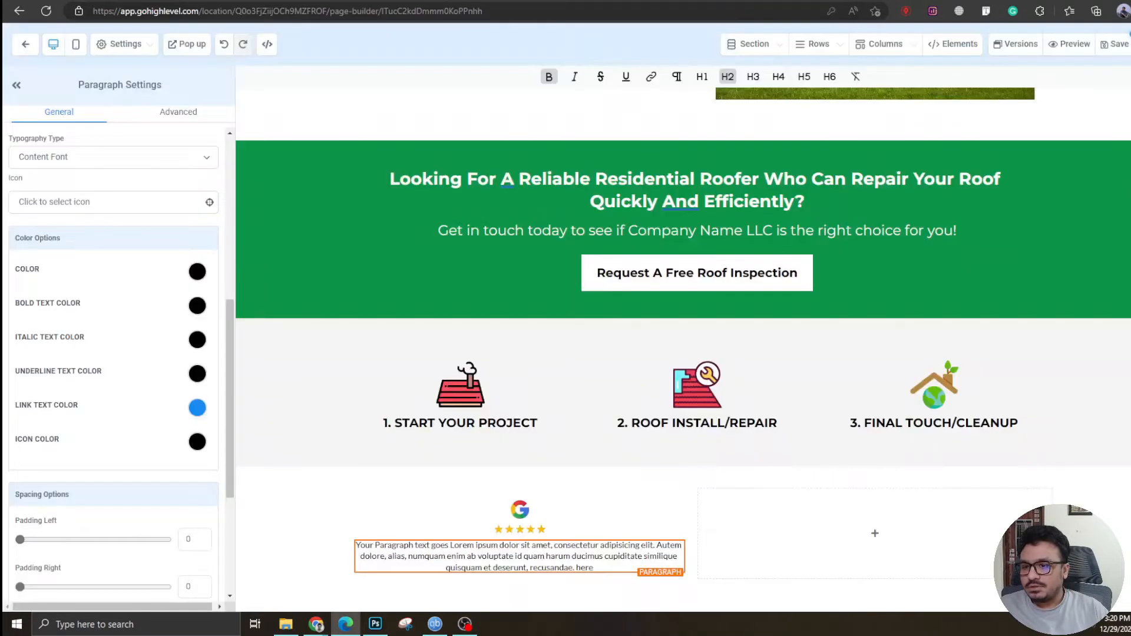
pyautogui.tripleClick(486, 542)
pyautogui.hotkey('ctrl', 'v')
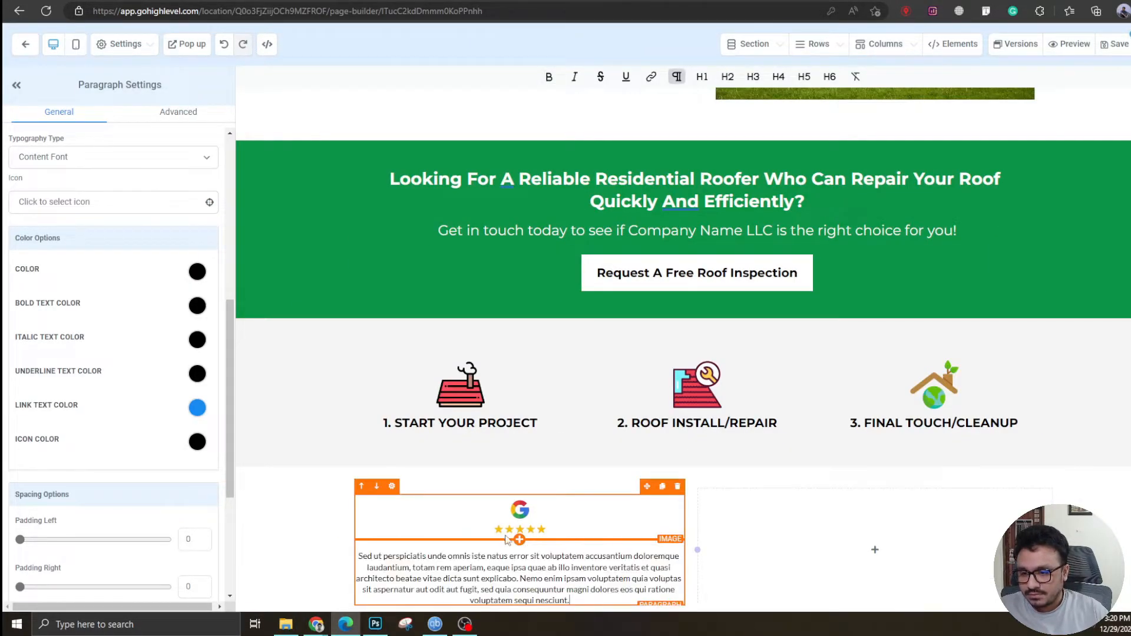
pyautogui.click(361, 557)
pyautogui.press('BackSpace')
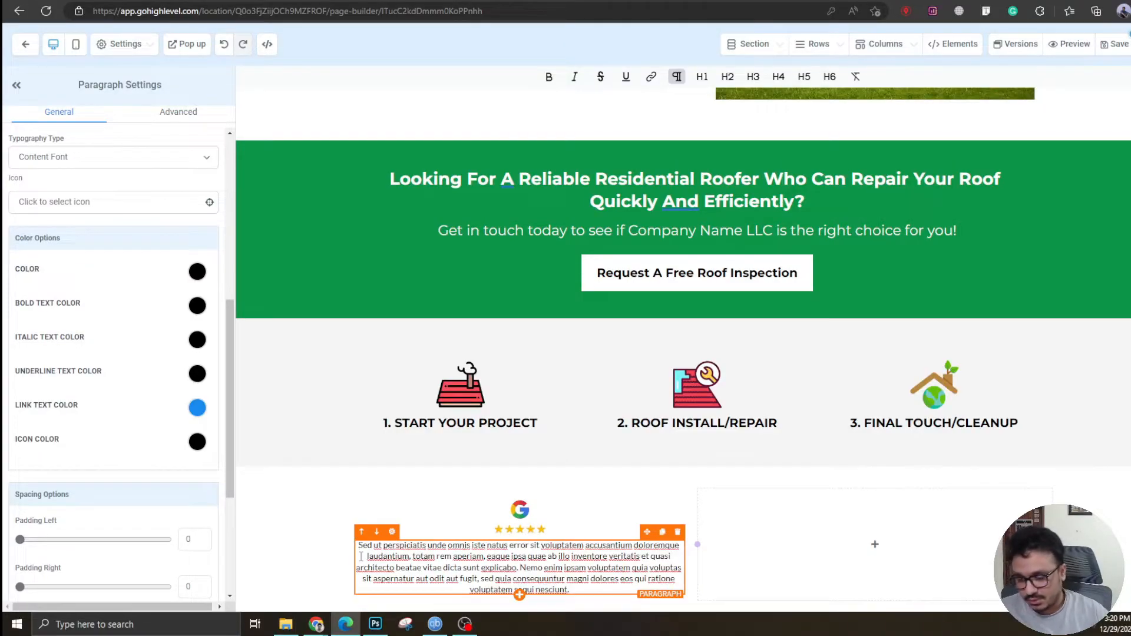
# Set the review paragraph's desktop font size to 18, mobile font size to 16 and line height to 1.4
pyautogui.tripleClick(361, 556)
pyautogui.scroll(-4, 120, 519)
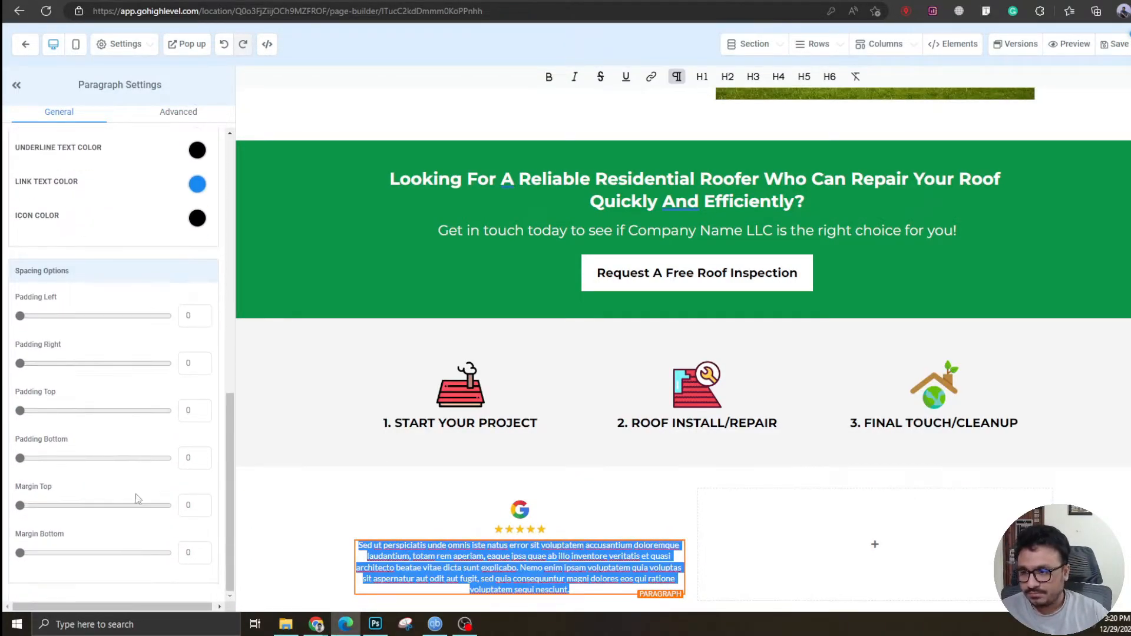
pyautogui.scroll(10, 141, 490)
pyautogui.doubleClick(200, 498)
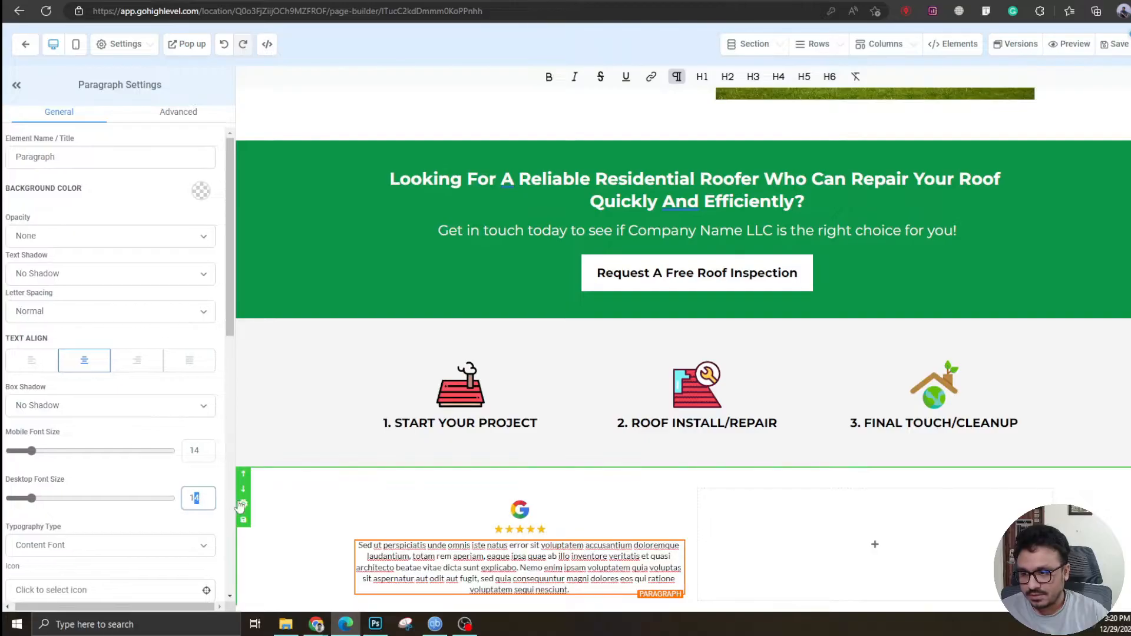
pyautogui.write('18')
pyautogui.doubleClick(196, 451)
pyautogui.write('16')
pyautogui.click(178, 112)
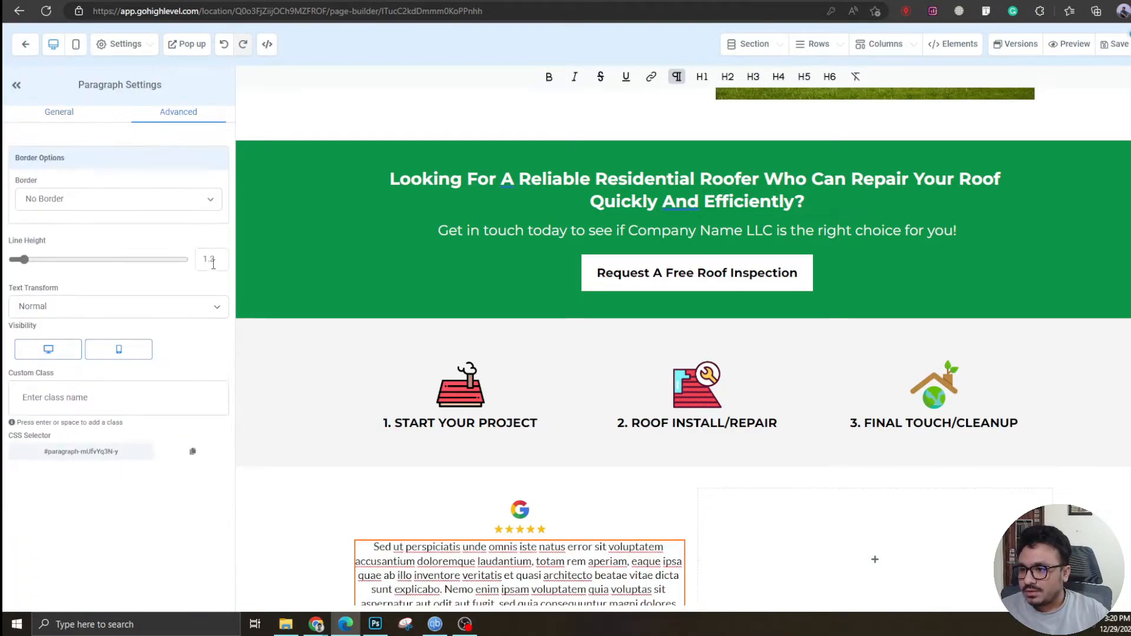
pyautogui.write('4')
# Copy the review's last sentence, starting "Nemo enim ipsam", and paste it on a new line at the end of the text
pyautogui.scroll(-1, 546, 435)
pyautogui.moveTo(619, 566); pyautogui.dragTo(429, 535)
pyautogui.hotkey('ctrl', 'c')
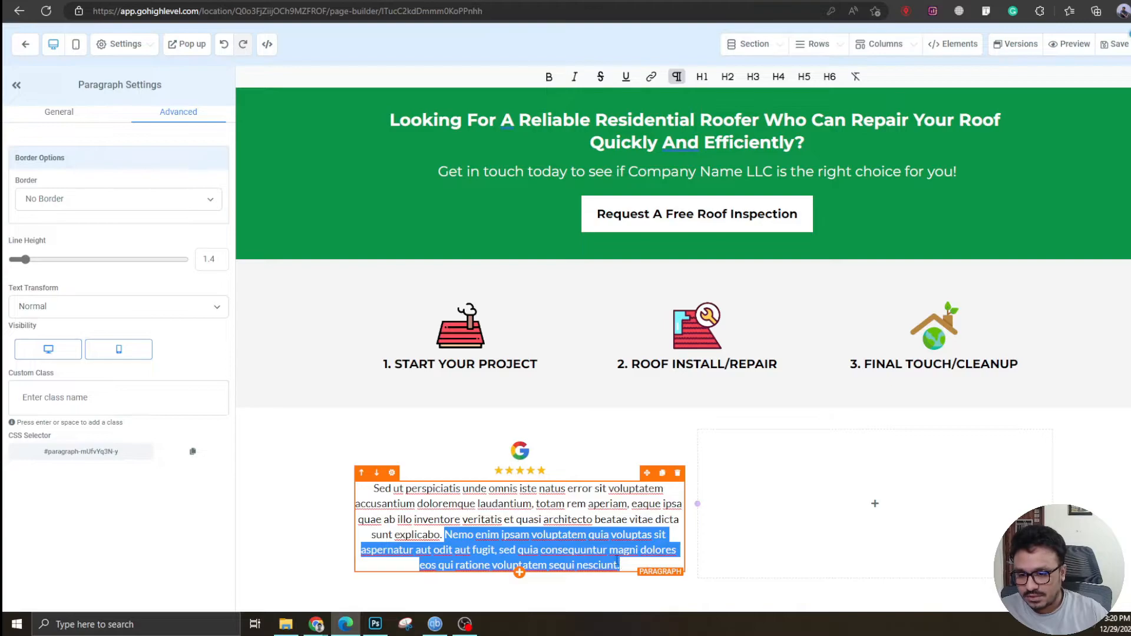
pyautogui.click(617, 560)
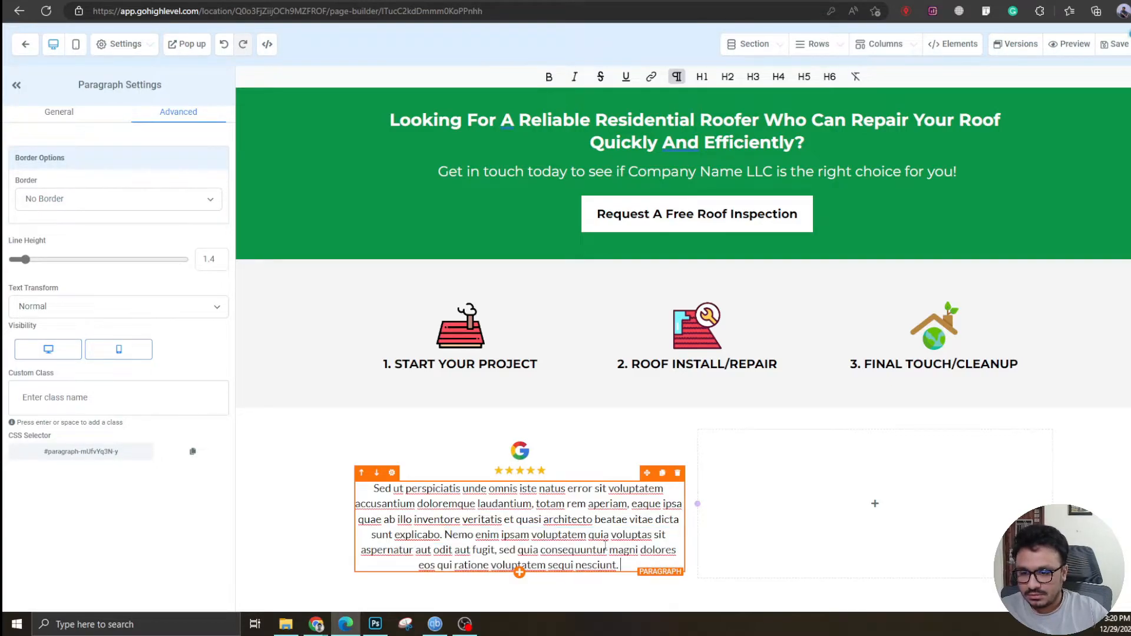
pyautogui.press('Return')
pyautogui.hotkey('ctrl', 'v')
# Set the first review column's top and bottom padding to 24 and its left and right padding to 16
pyautogui.click(345, 427)
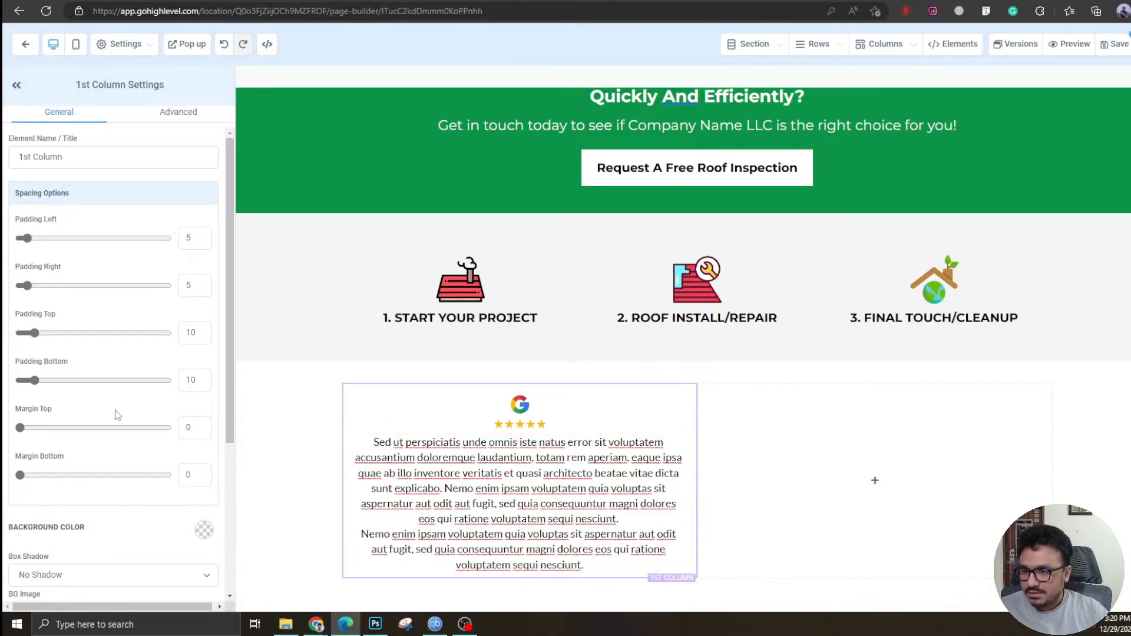
pyautogui.scroll(-4, 152, 537)
pyautogui.scroll(4, 152, 536)
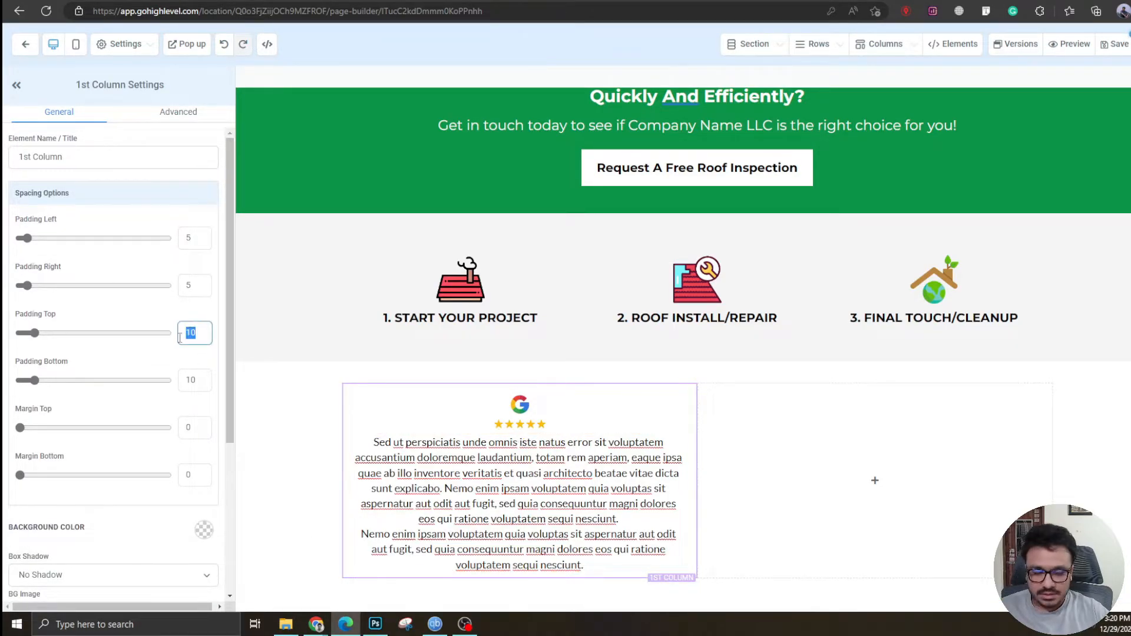
pyautogui.write('24')
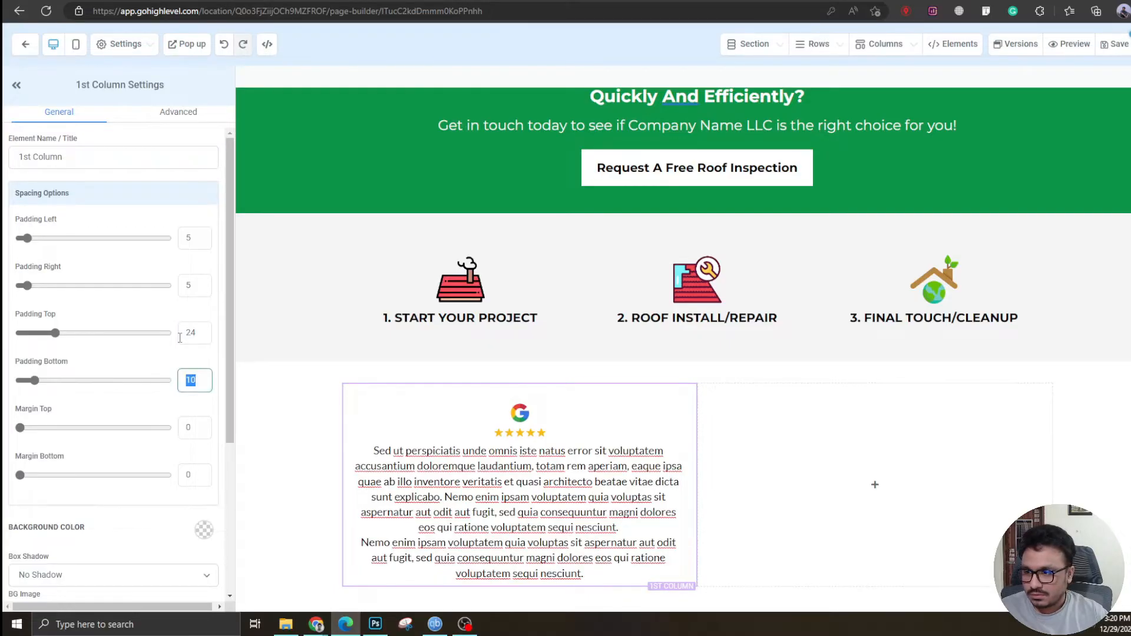
pyautogui.write('24')
pyautogui.click(185, 228)
pyautogui.write('16')
pyautogui.press('Tab')
pyautogui.press('Tab')
pyautogui.write('16')
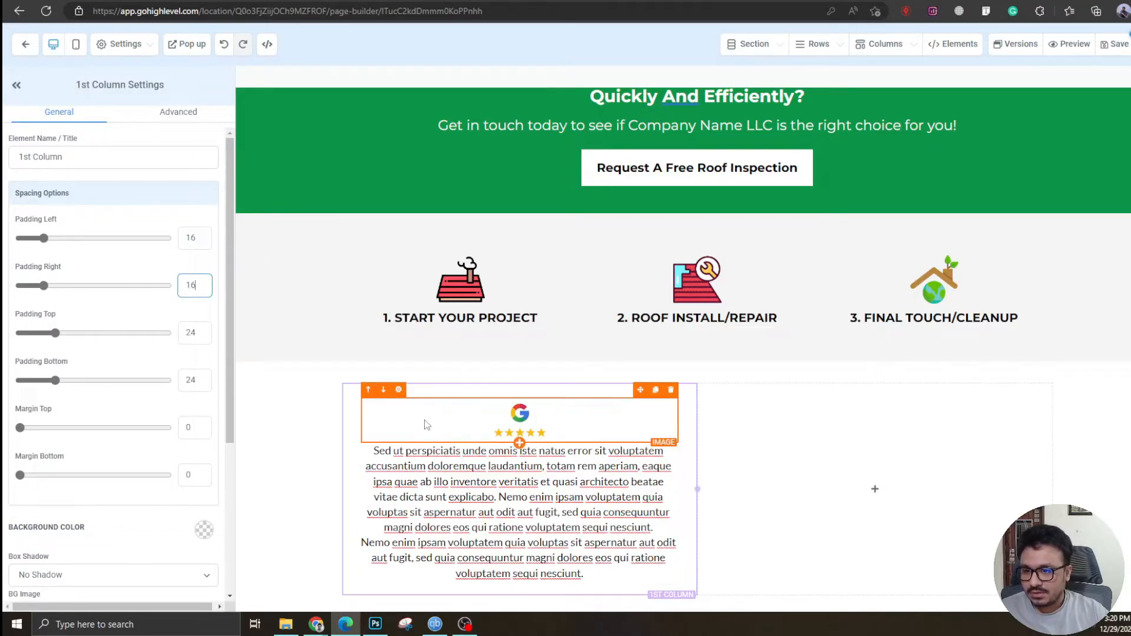
# Give the first review column the saved custom light grey background color
pyautogui.click(346, 431)
pyautogui.click(349, 429)
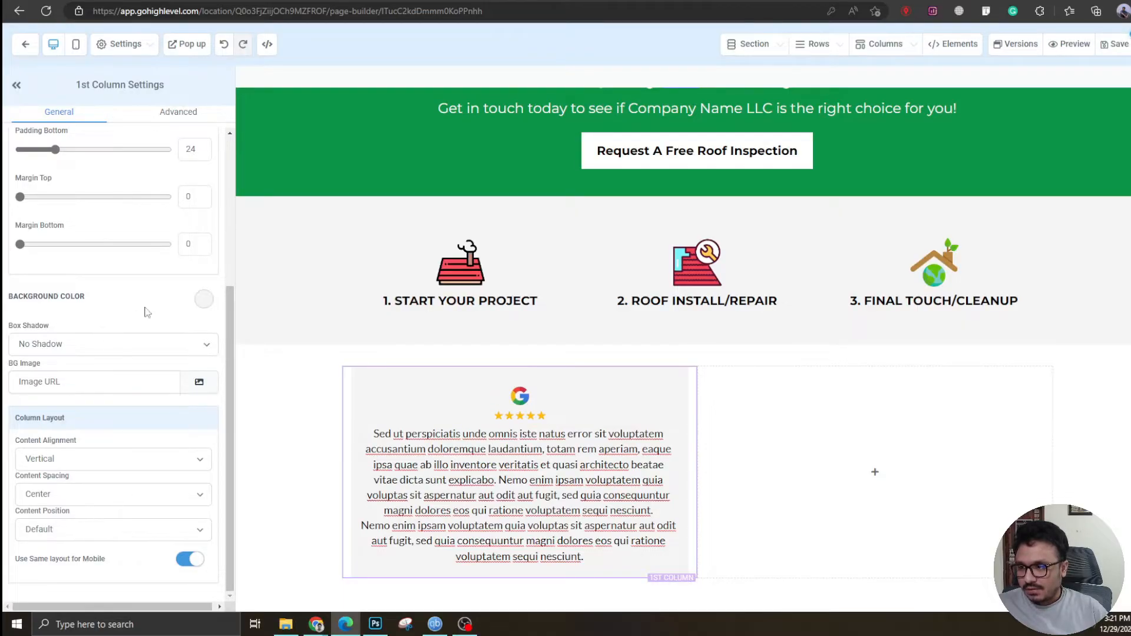
pyautogui.click(194, 301)
pyautogui.click(38, 377)
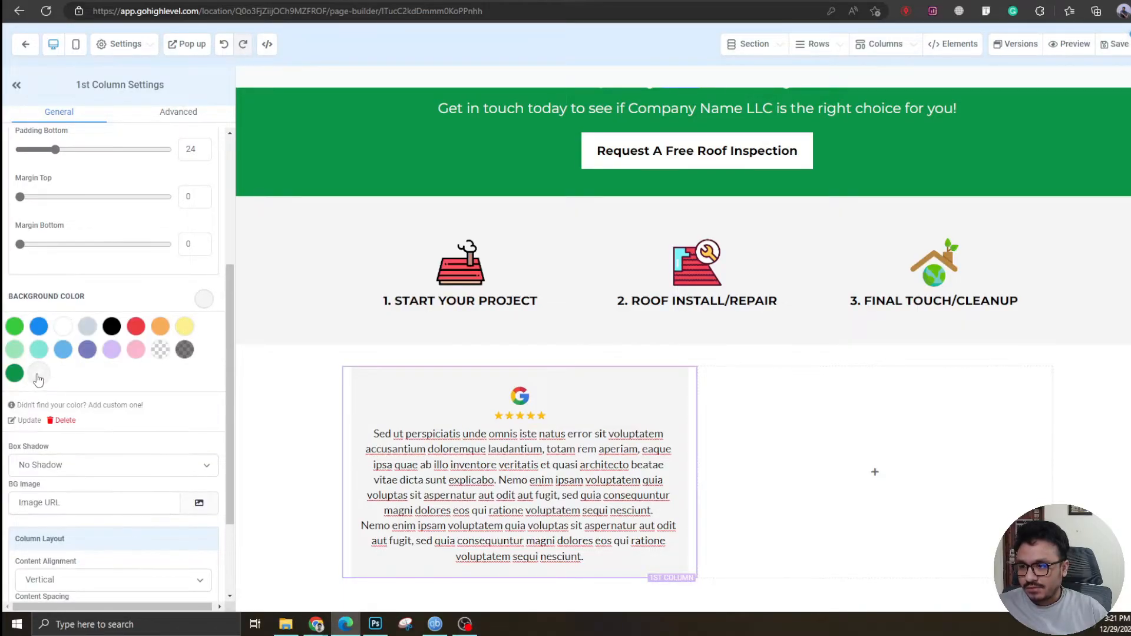
pyautogui.click(204, 302)
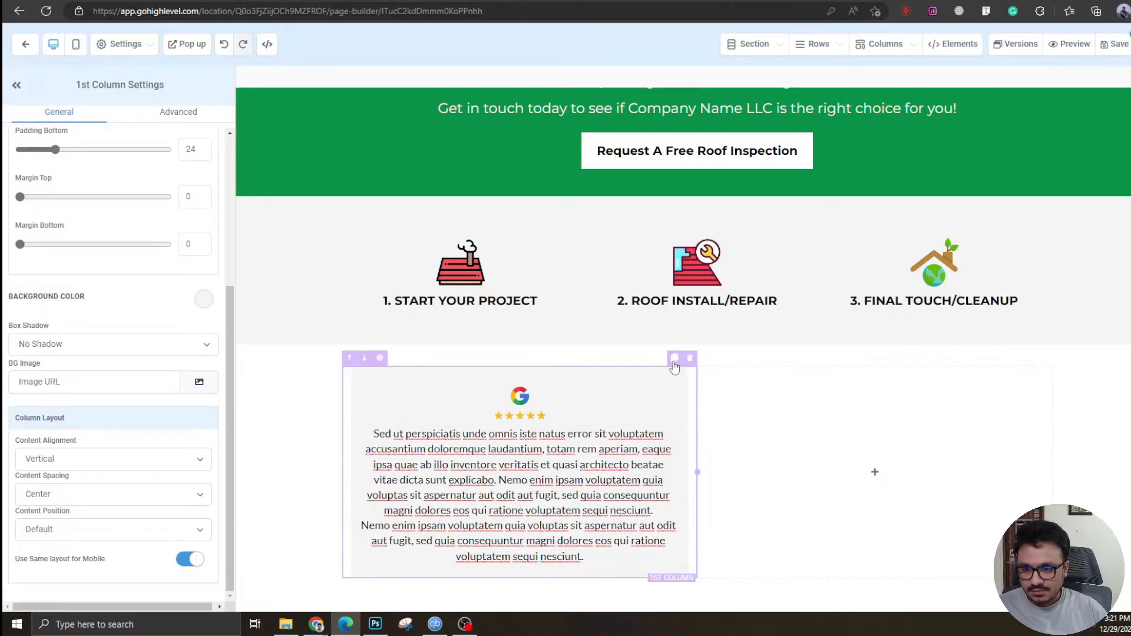
# Duplicate the finished review column, remove the empty column, and duplicate the two-column row to make a second row of reviews
pyautogui.click(675, 359)
pyautogui.click(1046, 359)
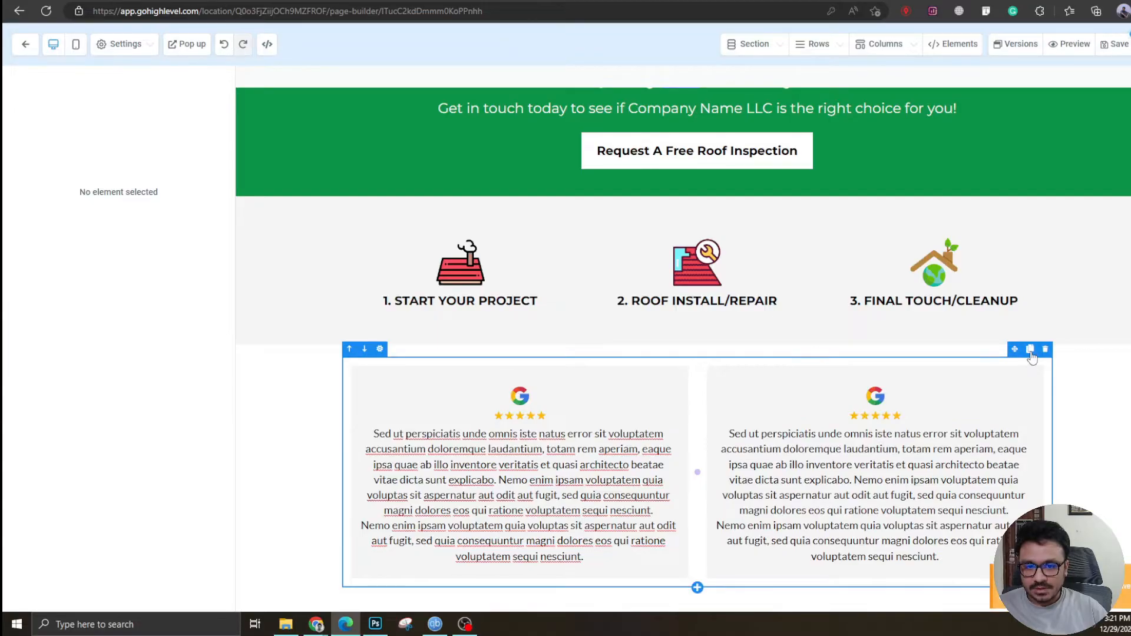
pyautogui.click(1030, 350)
pyautogui.scroll(-4, 697, 354)
pyautogui.click(298, 423)
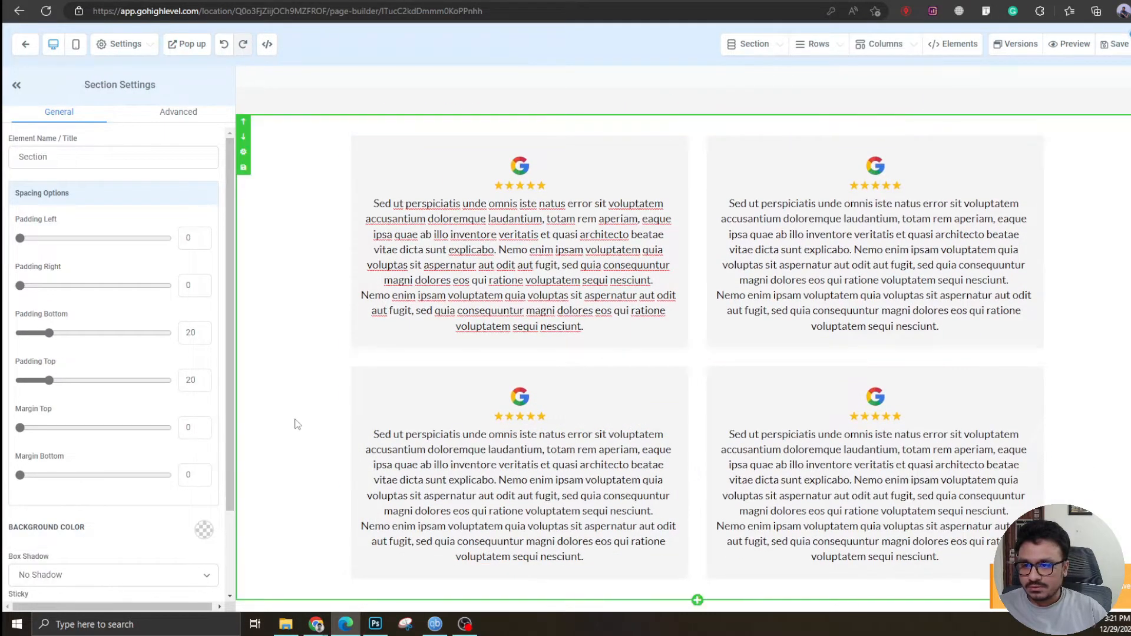
# Replace the Google stars in the second row's second review with the Facebook rating image download-removebg-preview.png from Landing Page Assets
pyautogui.click(880, 412)
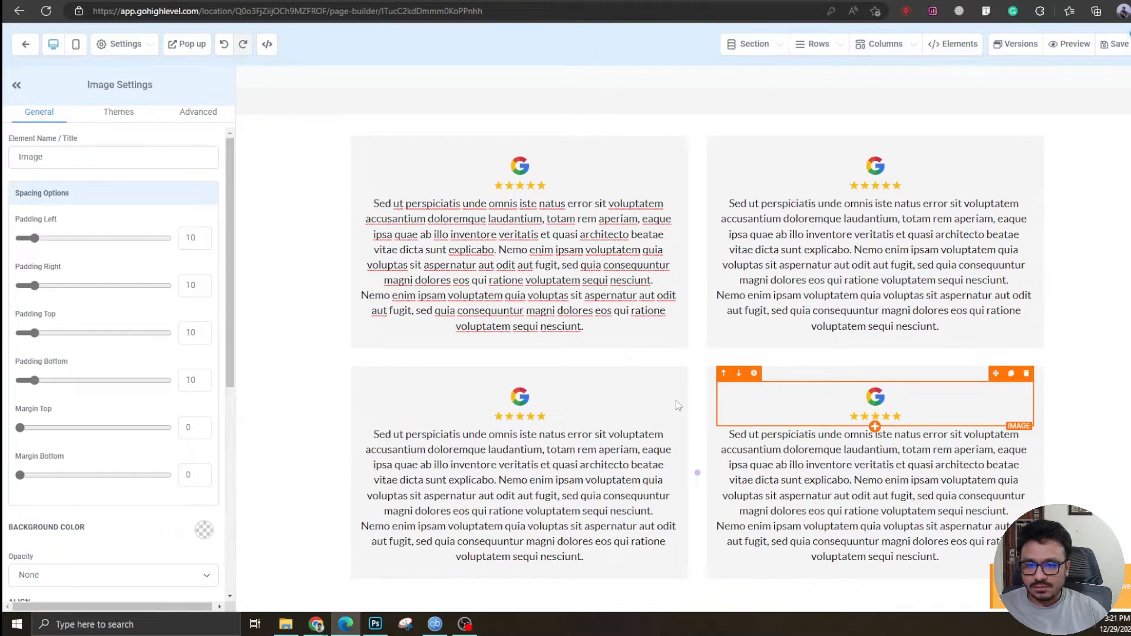
pyautogui.scroll(-3, 126, 456)
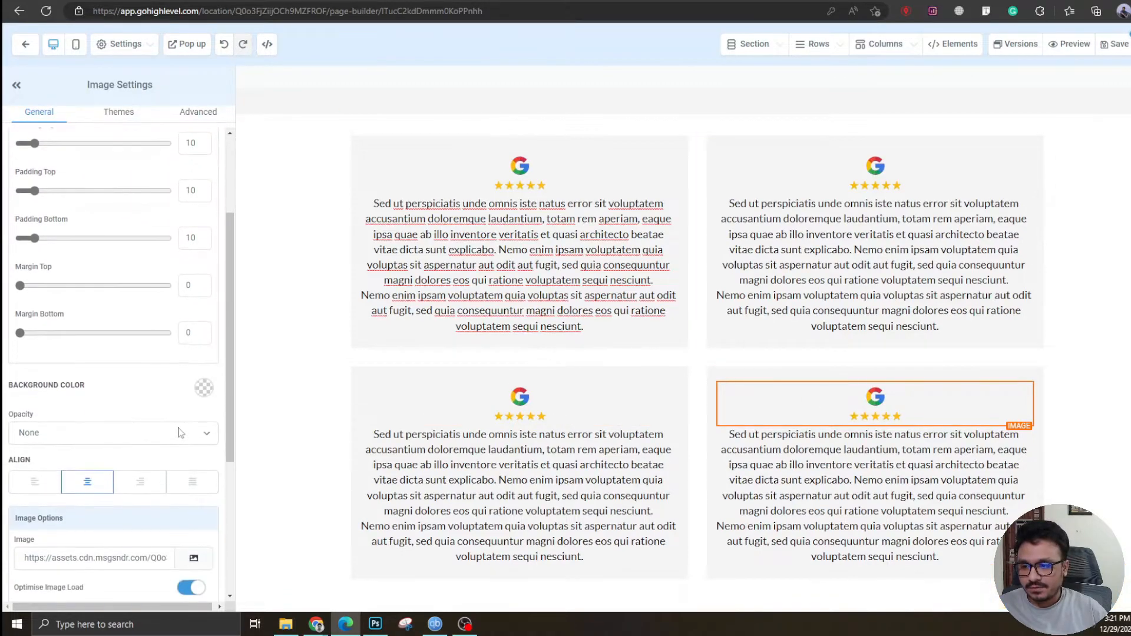
pyautogui.scroll(-3, 192, 424)
pyautogui.click(193, 346)
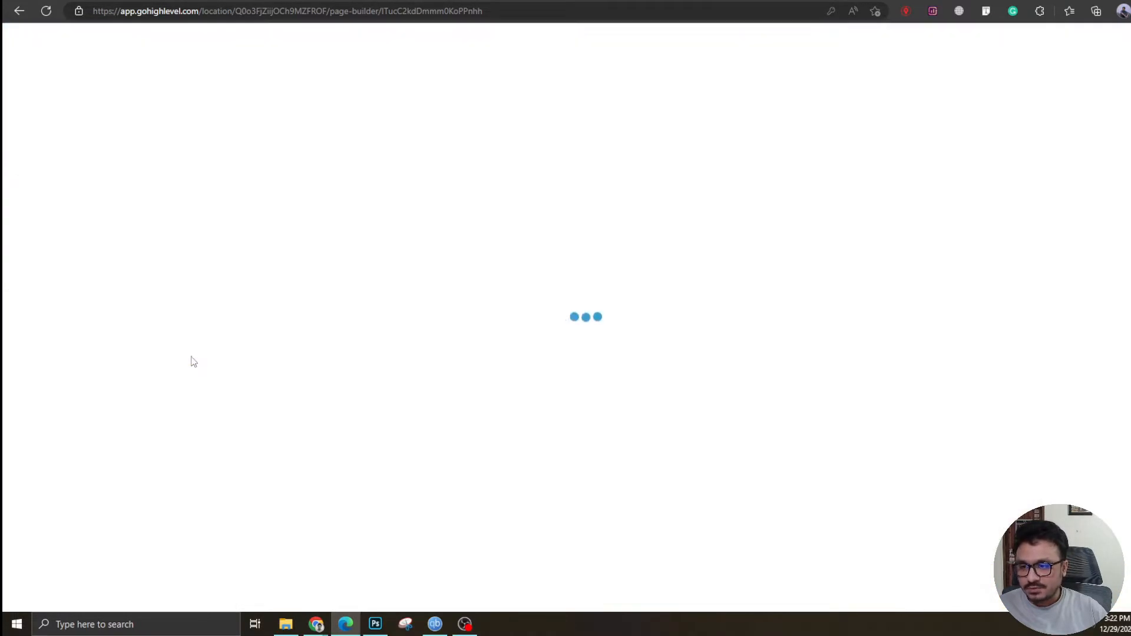
pyautogui.click(703, 161)
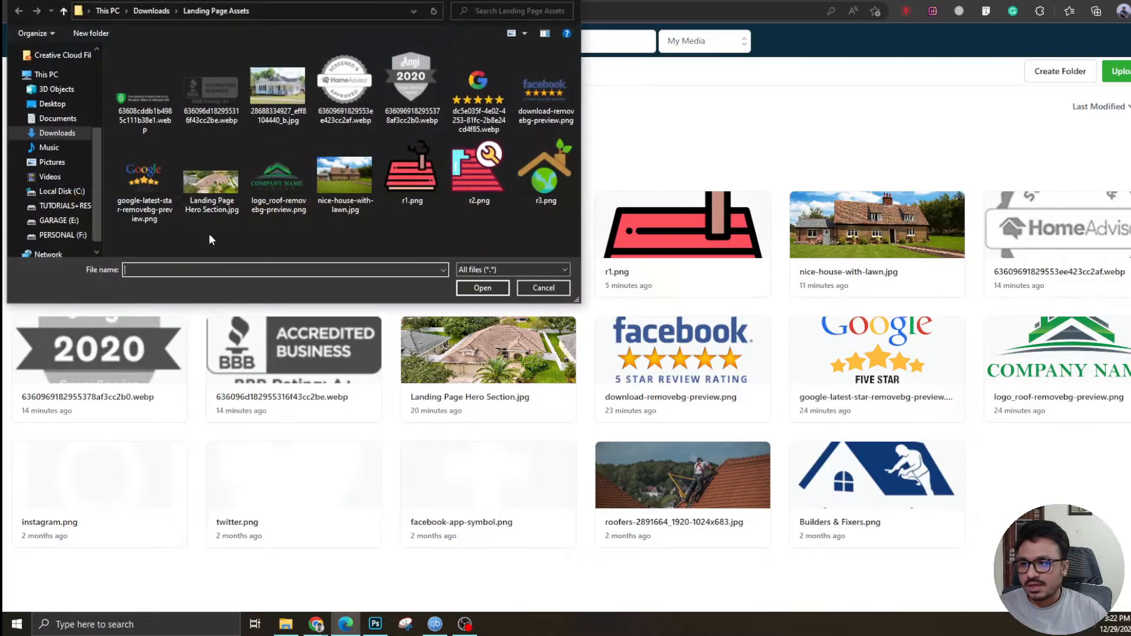
pyautogui.doubleClick(521, 106)
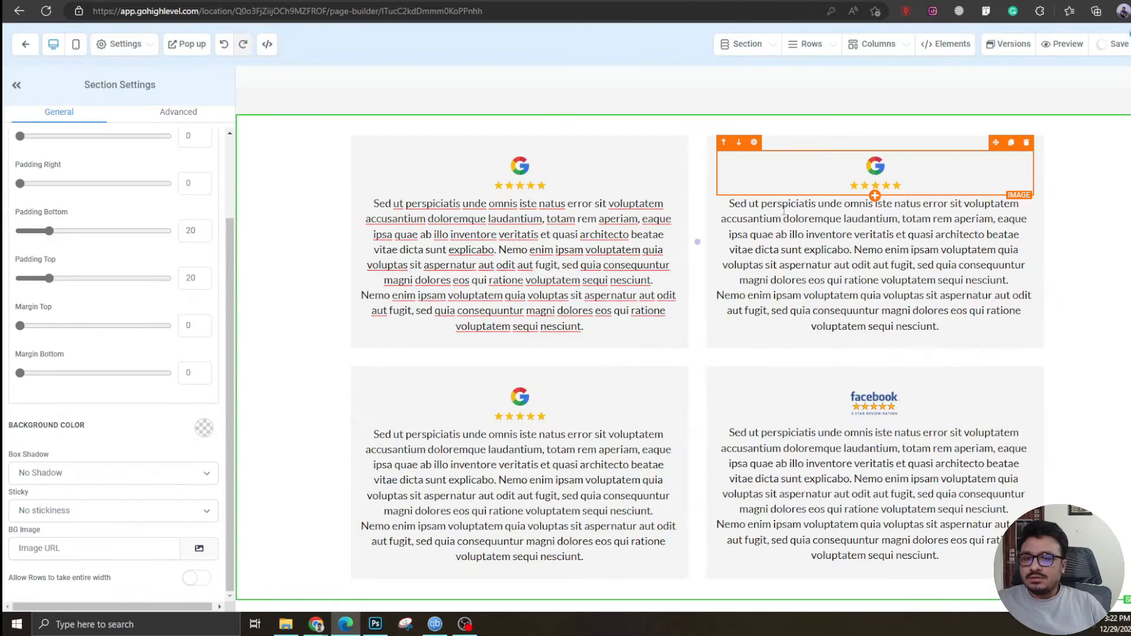
# Set the review section's top and bottom padding to 40
pyautogui.scroll(4, 436, 451)
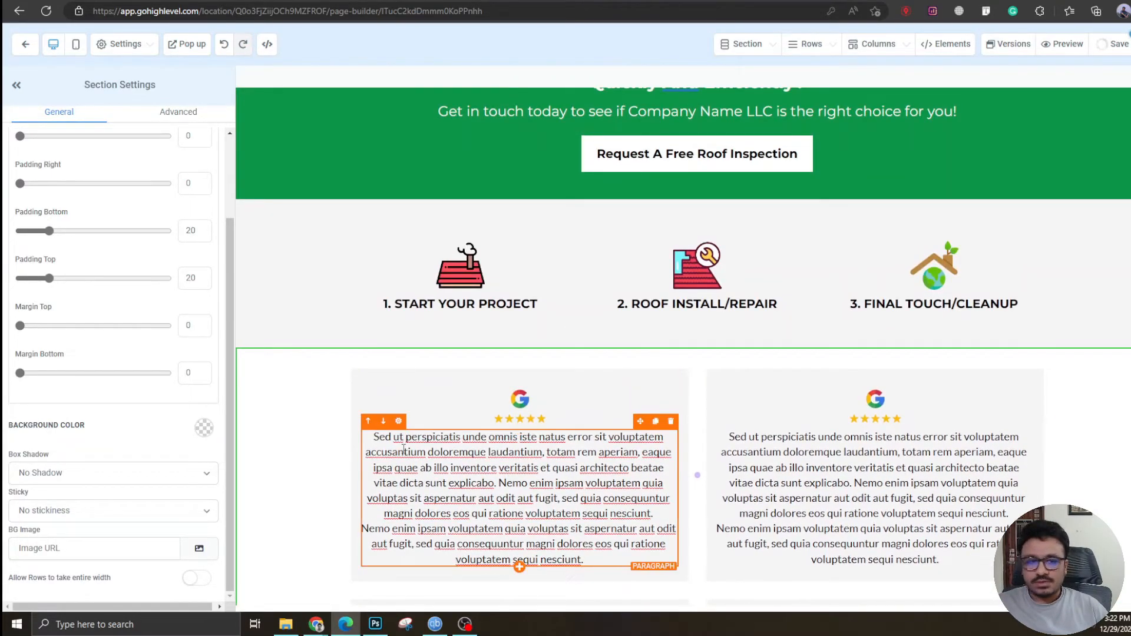
pyautogui.scroll(-4, 354, 489)
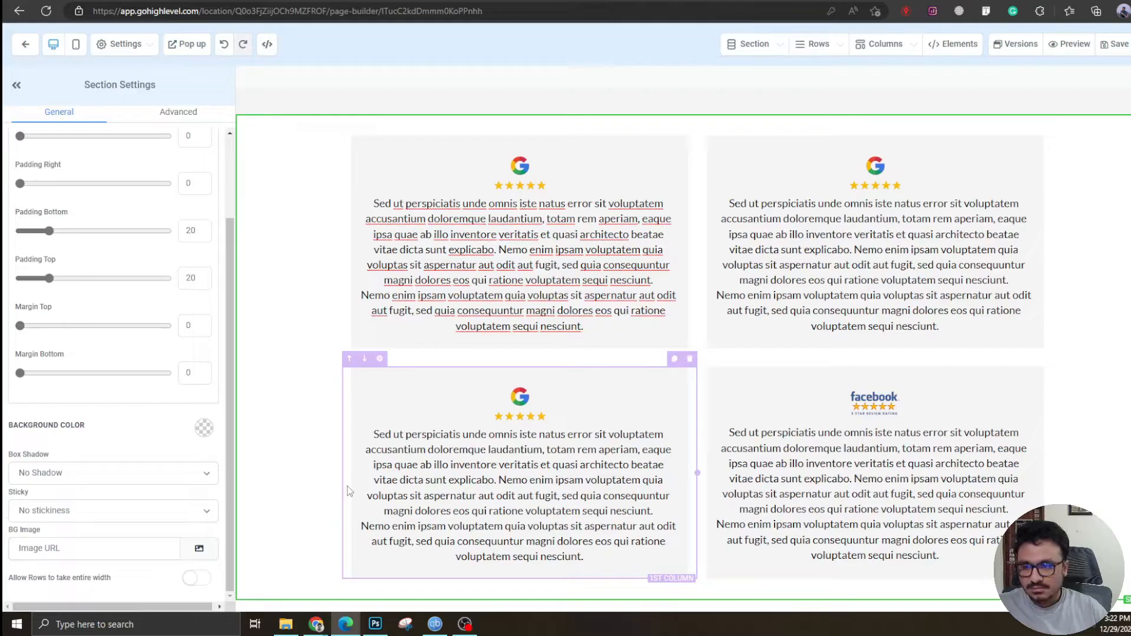
pyautogui.scroll(3, 316, 426)
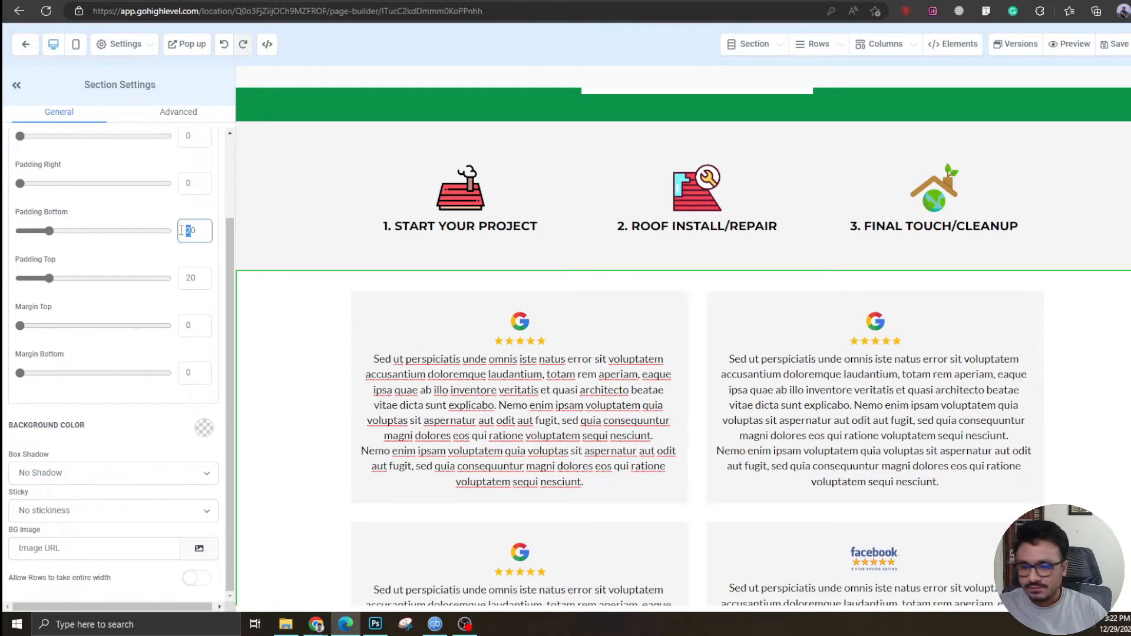
pyautogui.press('BackSpace')
pyautogui.write('4')
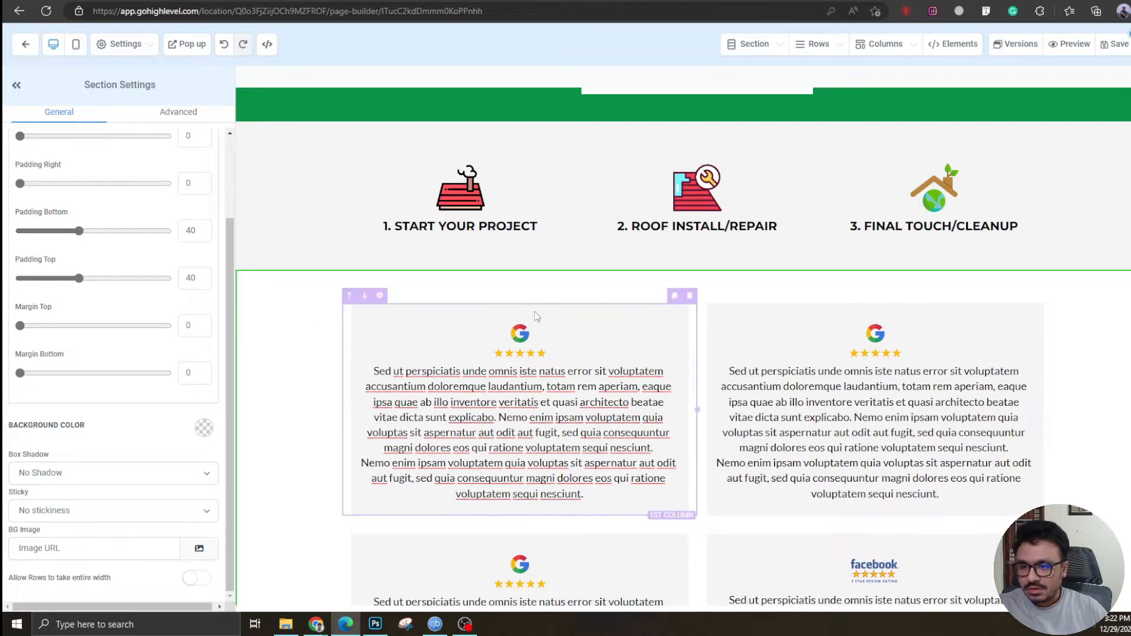
pyautogui.scroll(-3, 460, 345)
pyautogui.scroll(3, 419, 370)
pyautogui.scroll(1, 419, 370)
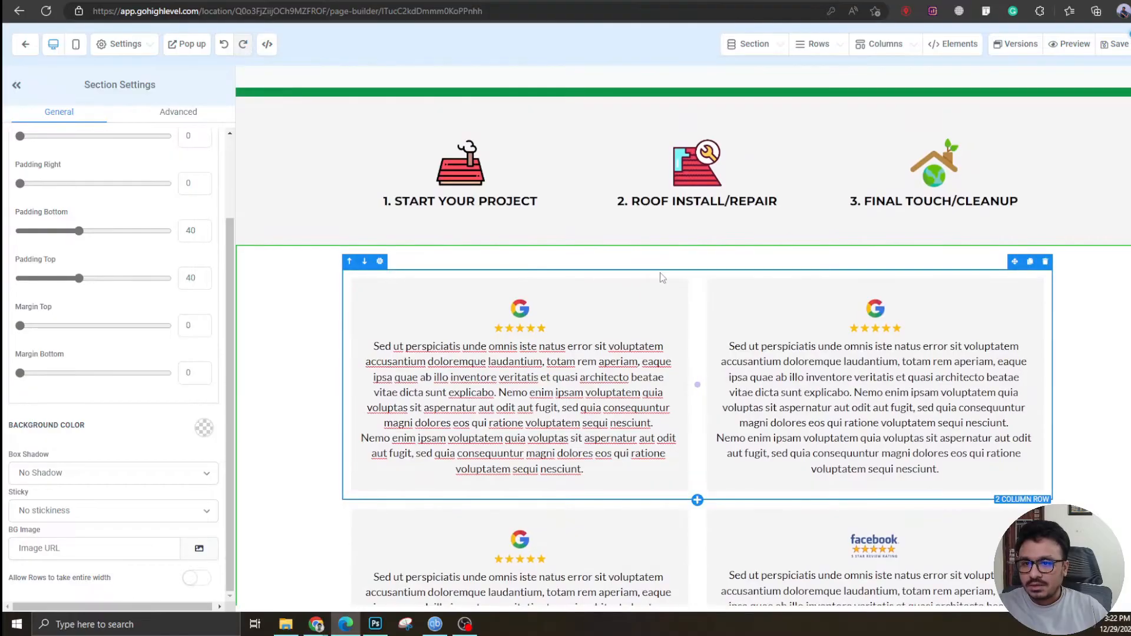
# Add a one-column row with the headline "What Our Customers Are Saying" and place it above the review rows
pyautogui.click(697, 506)
pyautogui.click(697, 543)
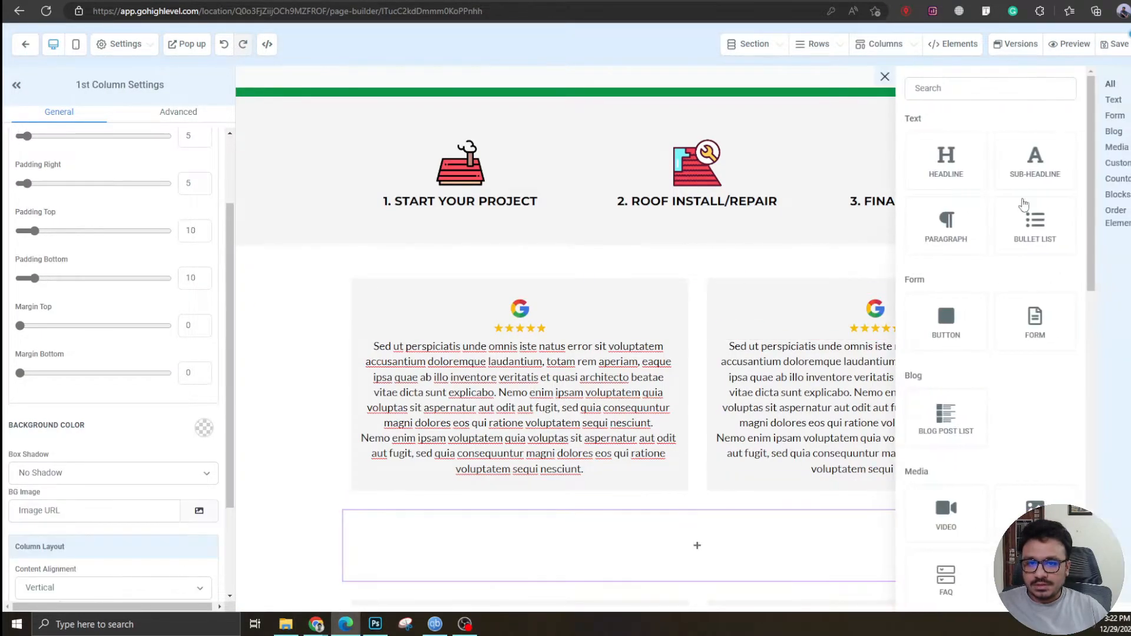
pyautogui.click(1013, 171)
pyautogui.tripleClick(655, 532)
pyautogui.write('What Our Custom')
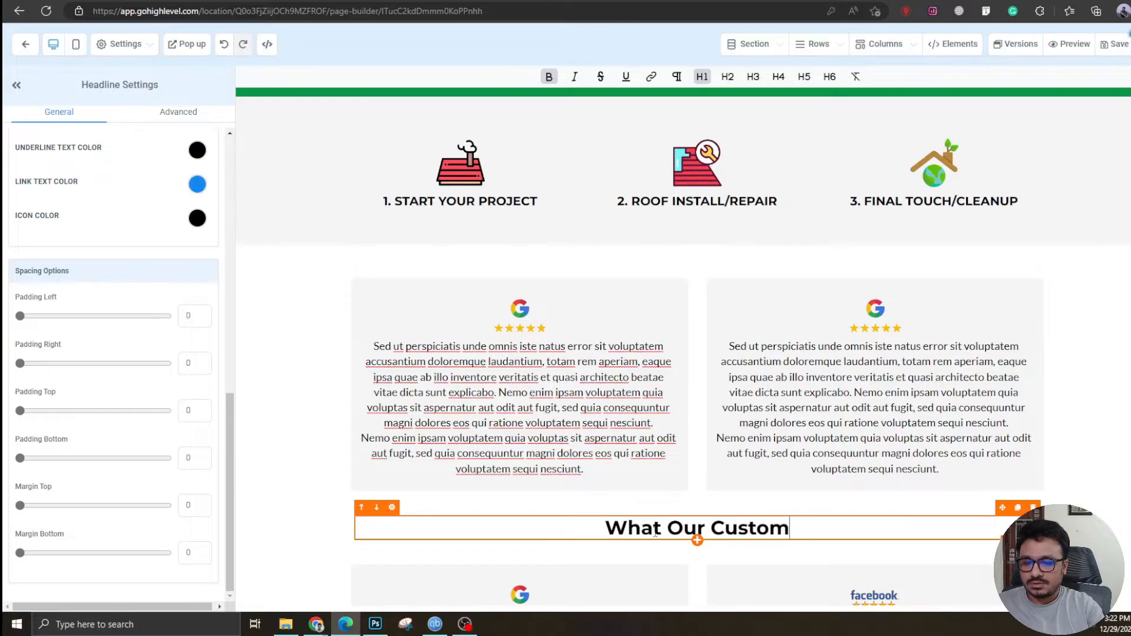
pyautogui.write('ers Are Saying')
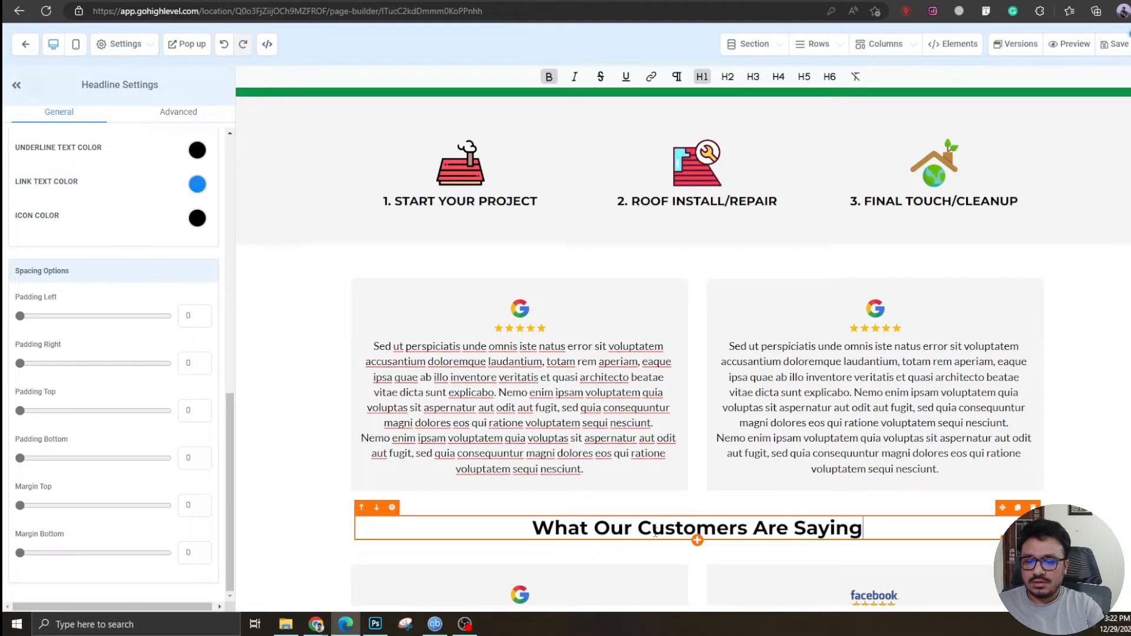
pyautogui.moveTo(1005, 469); pyautogui.dragTo(1007, 312)
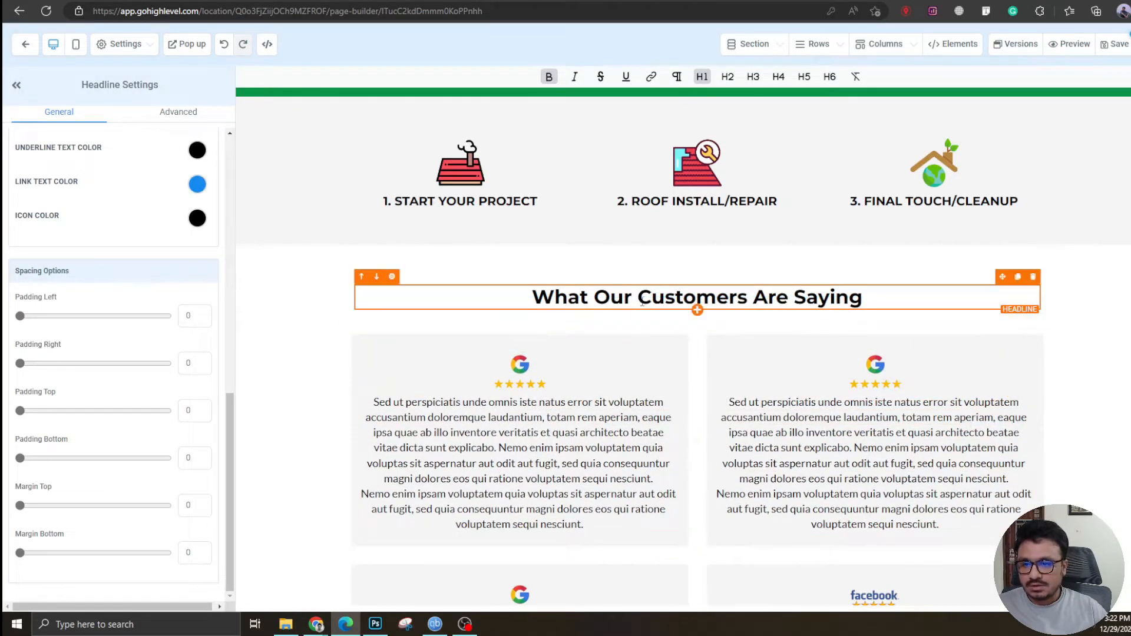
# Set the "What Our Customers Are Saying" headline to mobile font size 18 and desktop font size 28, matching the green section's headline
pyautogui.scroll(8, 200, 387)
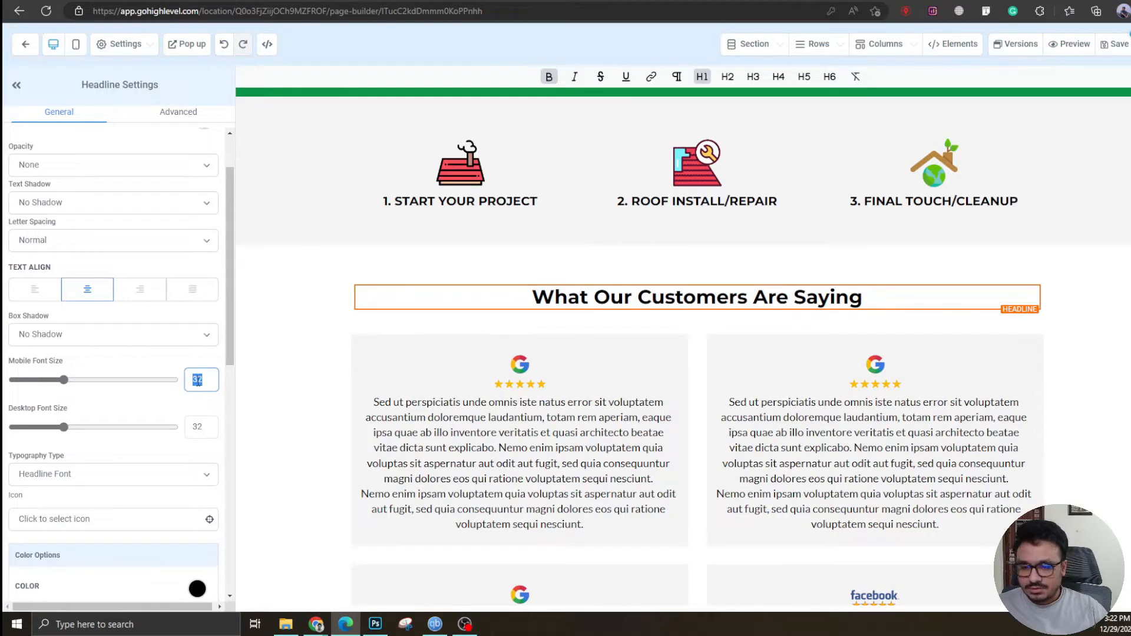
pyautogui.write('24')
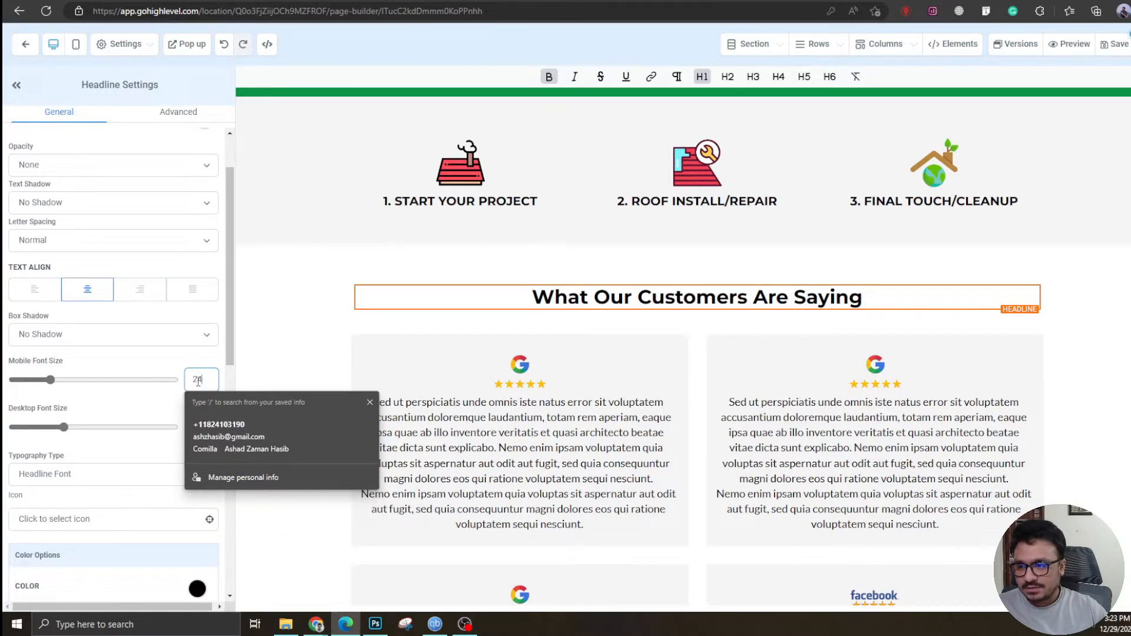
pyautogui.click(170, 398)
pyautogui.scroll(8, 624, 366)
pyautogui.click(622, 401)
pyautogui.scroll(-7, 648, 306)
pyautogui.click(683, 230)
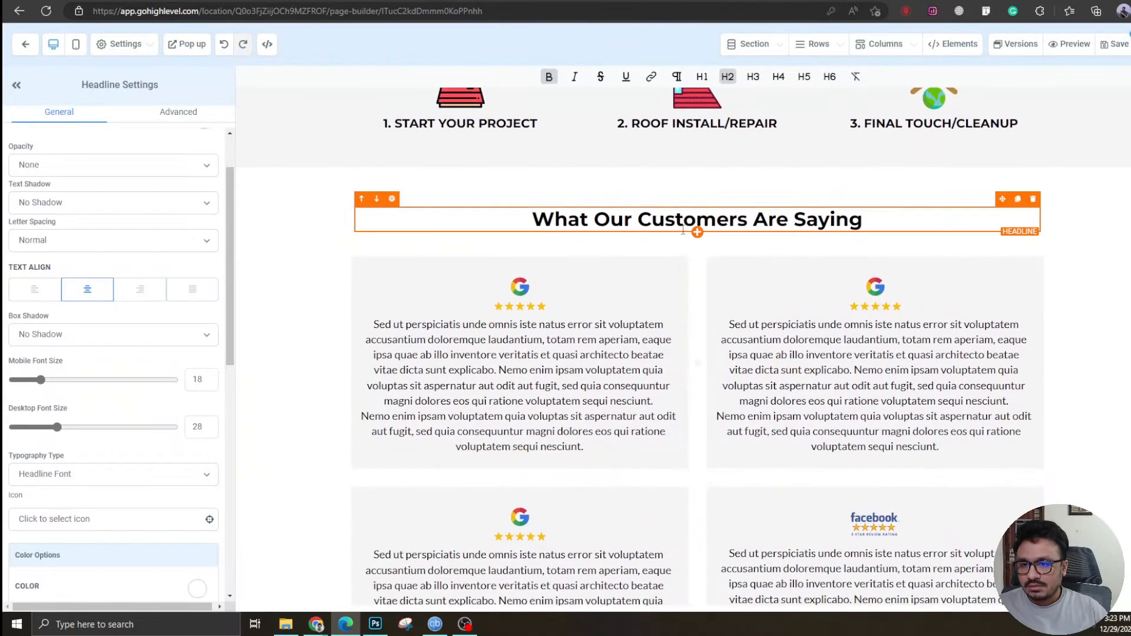
pyautogui.click(683, 228)
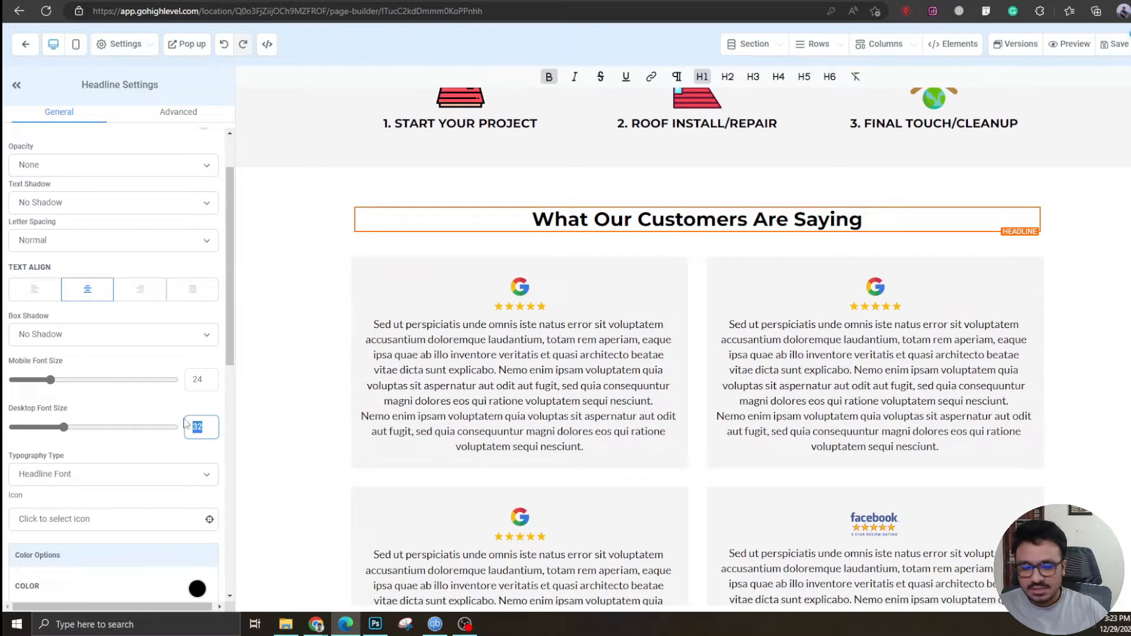
pyautogui.write('28')
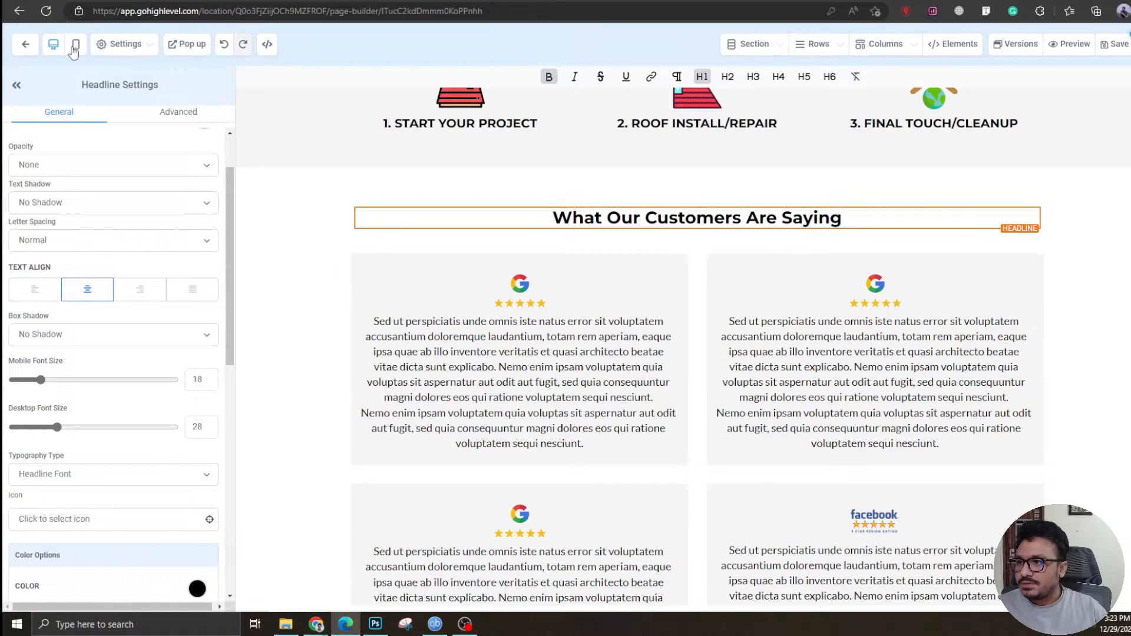
# Examine the customer reviews in the mobile layout, return to the desktop layout and look over the whole page
pyautogui.click(75, 45)
pyautogui.scroll(-10, 677, 295)
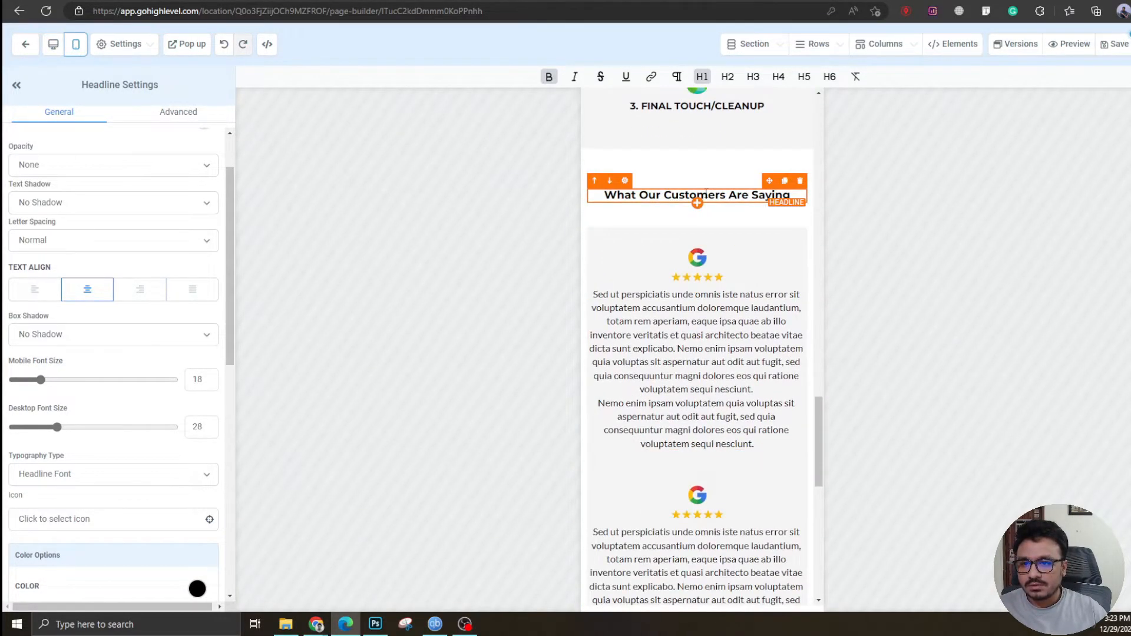
pyautogui.scroll(-3, 690, 354)
pyautogui.scroll(4, 683, 401)
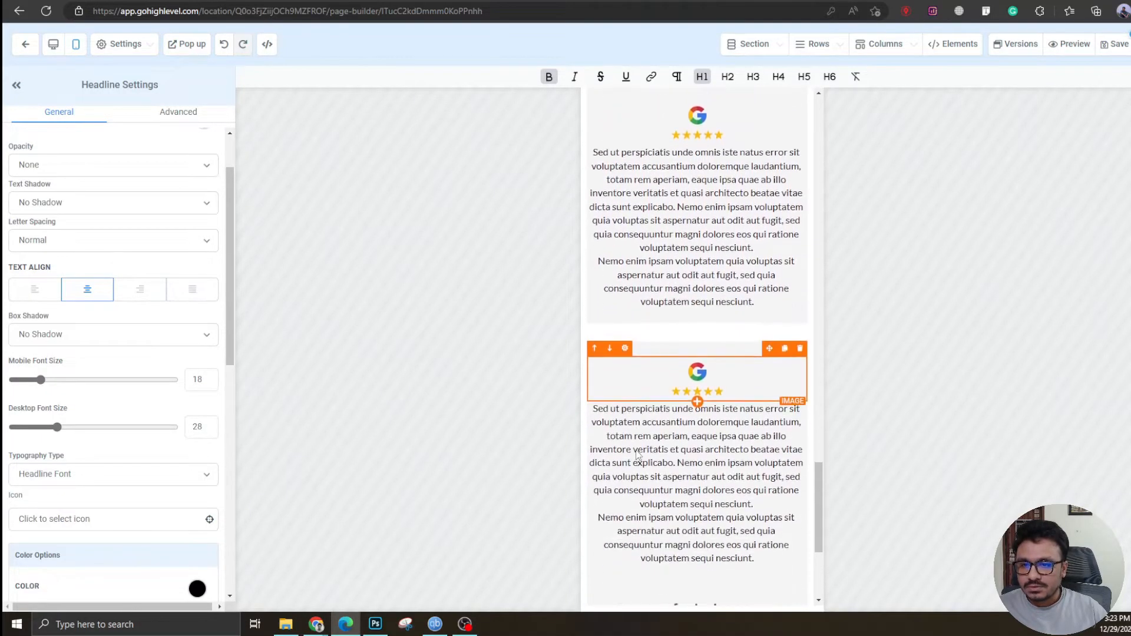
pyautogui.scroll(8, 682, 415)
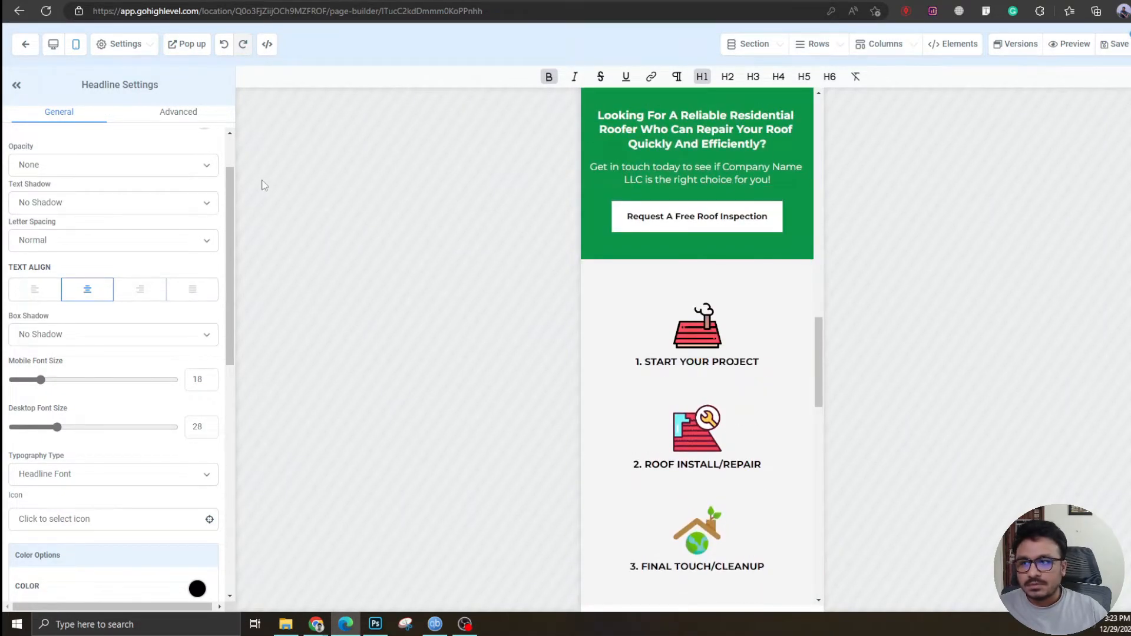
pyautogui.click(54, 44)
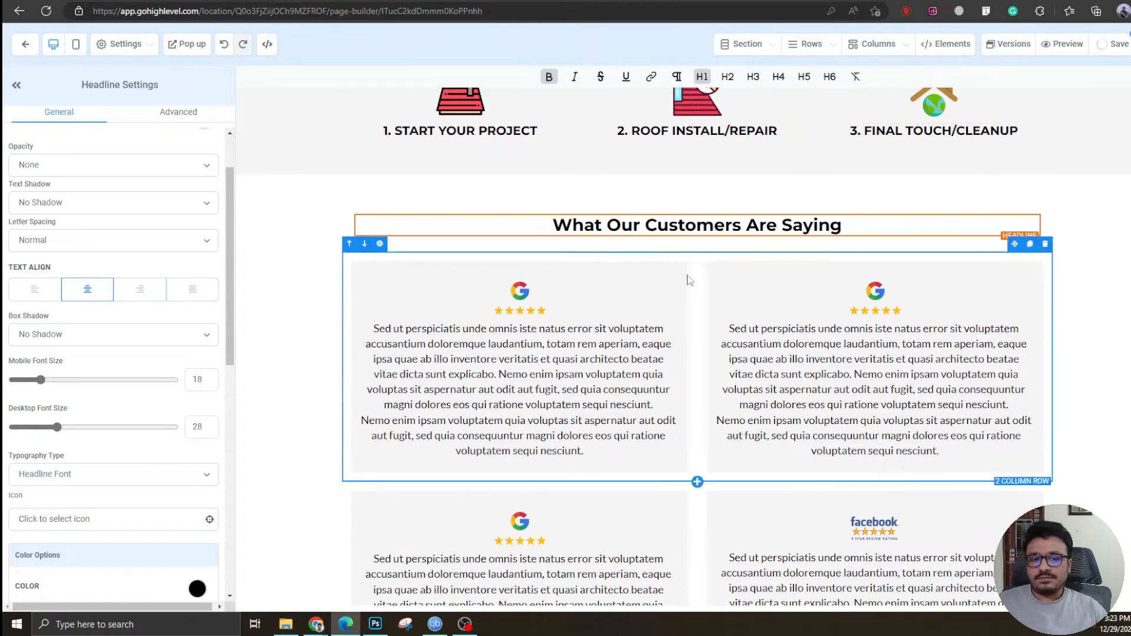
pyautogui.scroll(15, 767, 335)
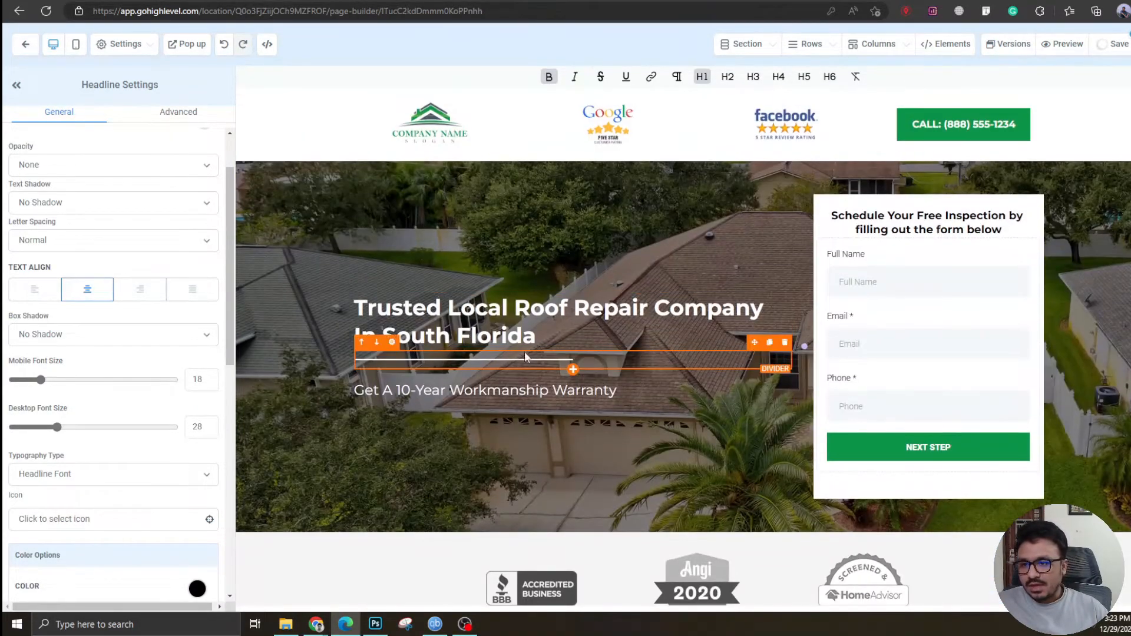
pyautogui.scroll(-10, 571, 343)
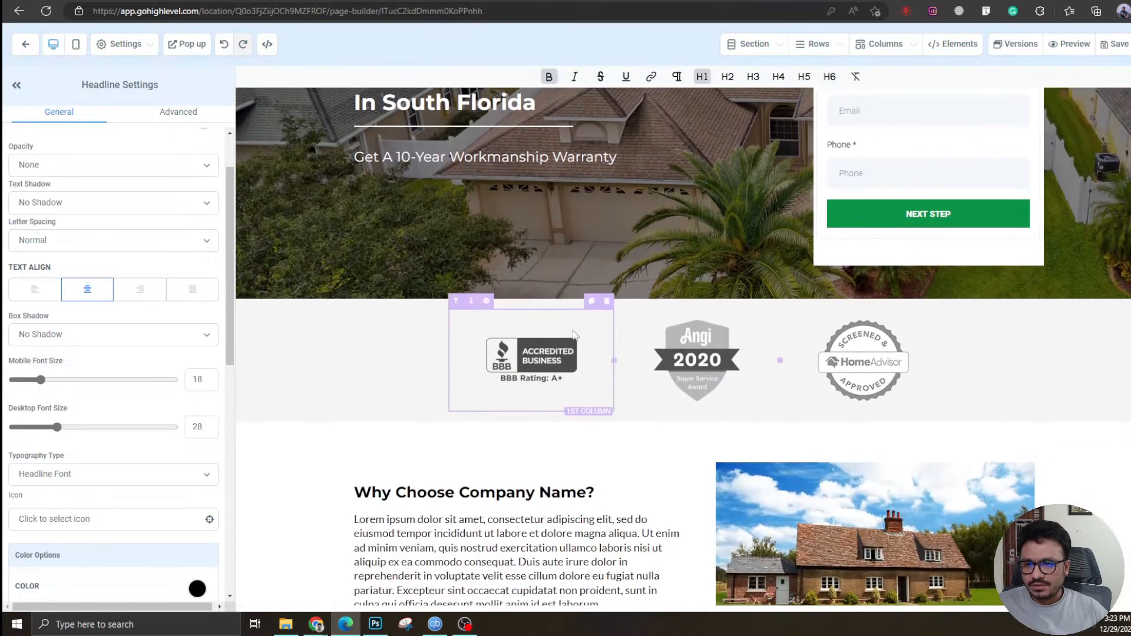
pyautogui.scroll(-8, 571, 343)
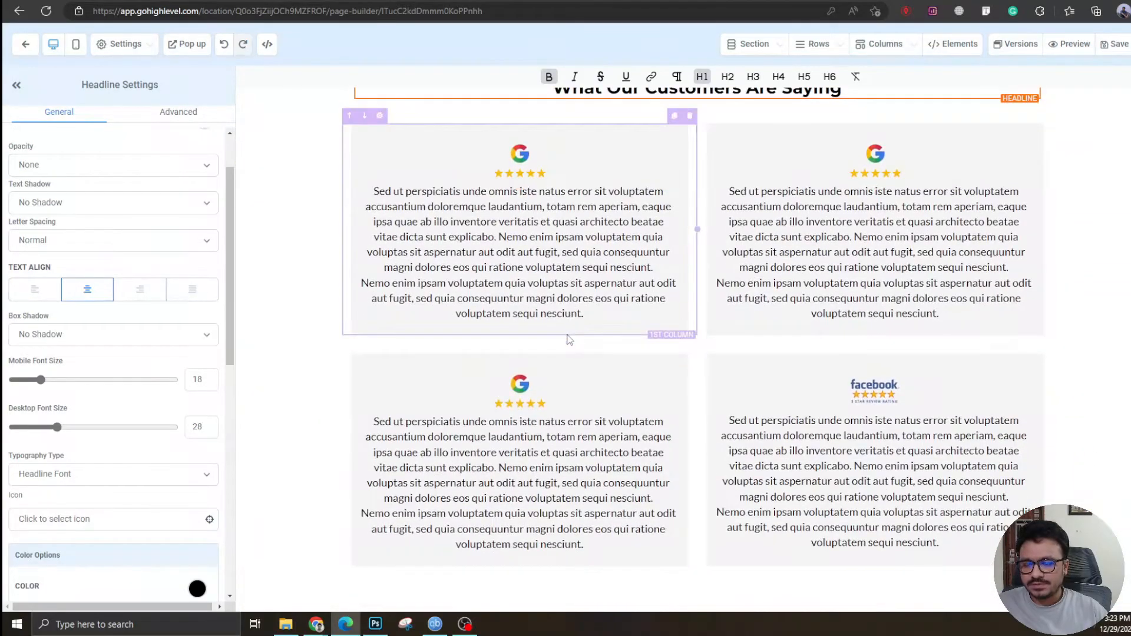
# Look over the desktop page from the header and hero section through to the four customer review boxes
pyautogui.scroll(8, 566, 336)
pyautogui.scroll(10, 557, 351)
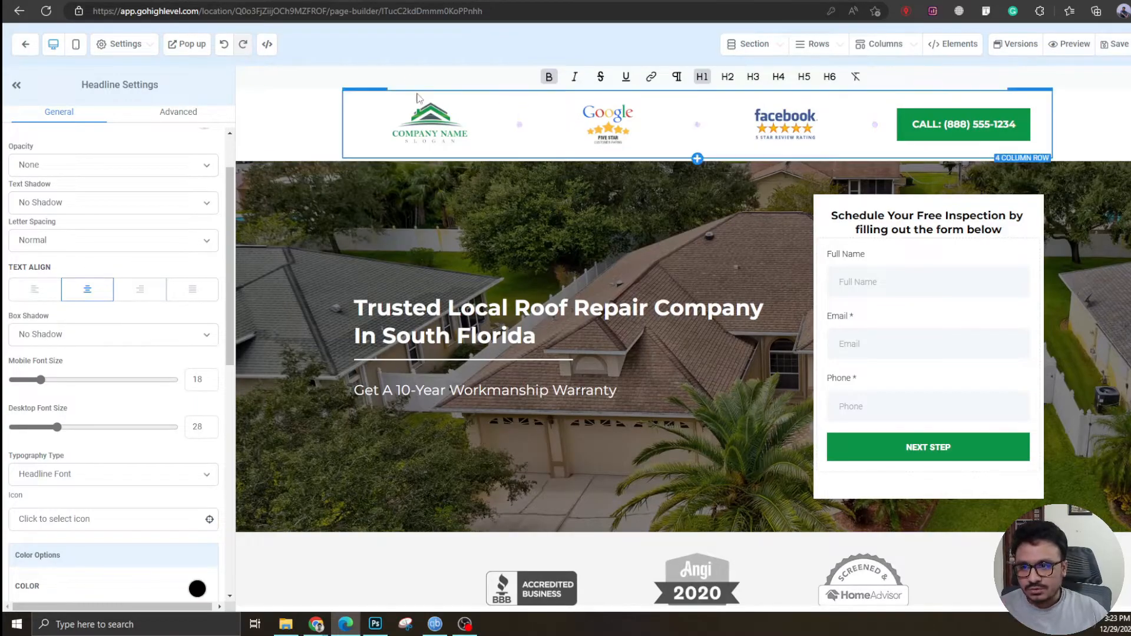
pyautogui.scroll(-3, 694, 289)
pyautogui.scroll(3, 694, 289)
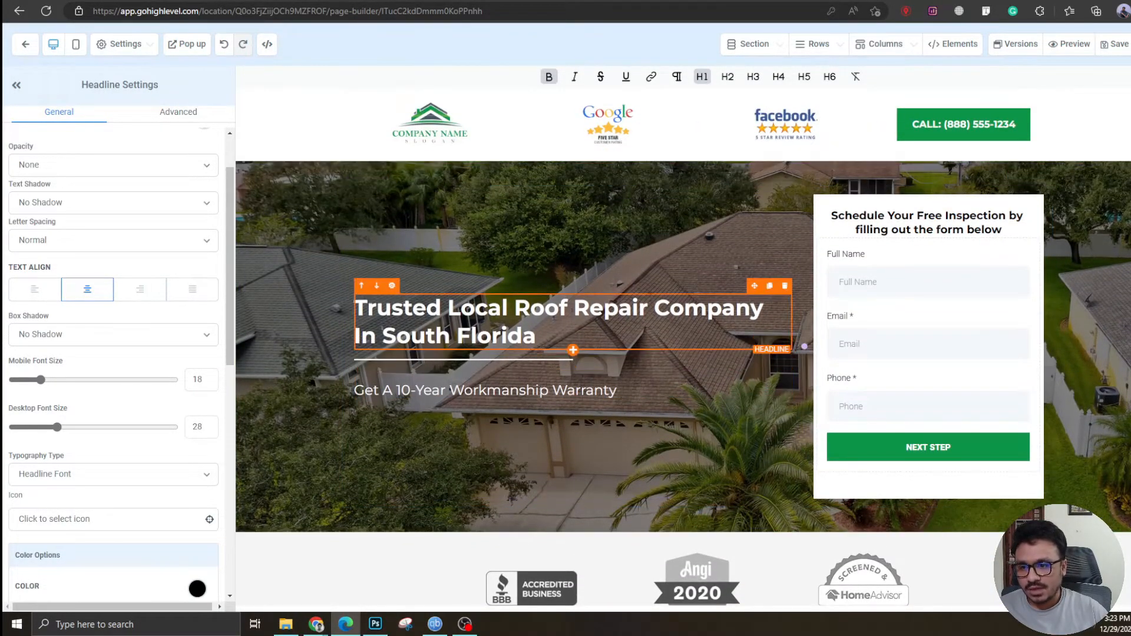
pyautogui.scroll(-9, 864, 304)
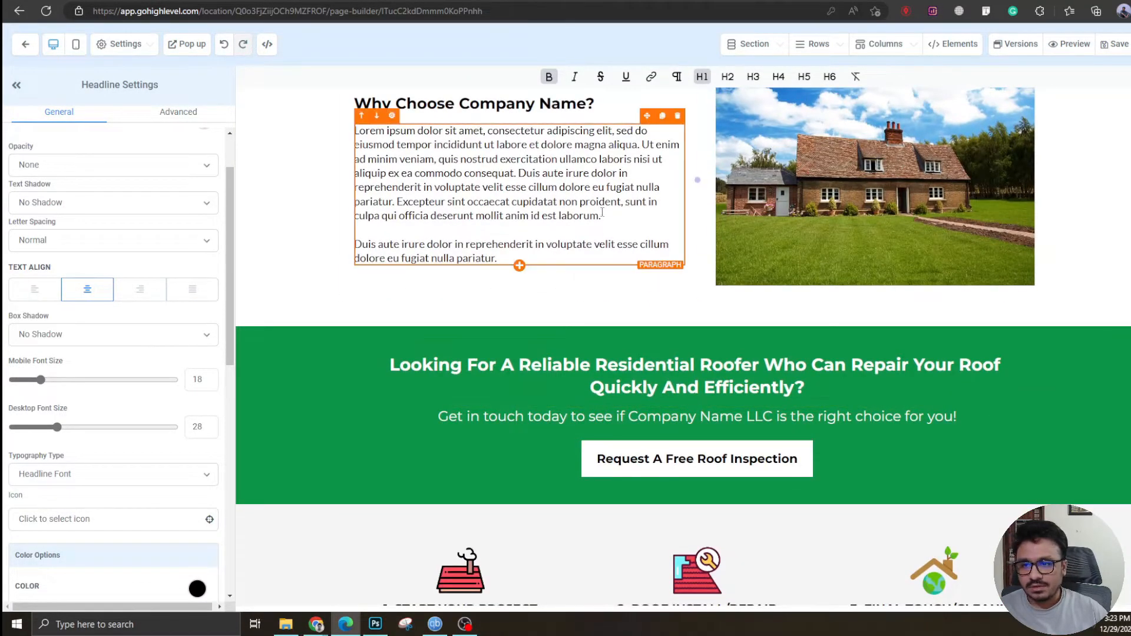
pyautogui.scroll(-3, 609, 207)
pyautogui.scroll(4, 778, 383)
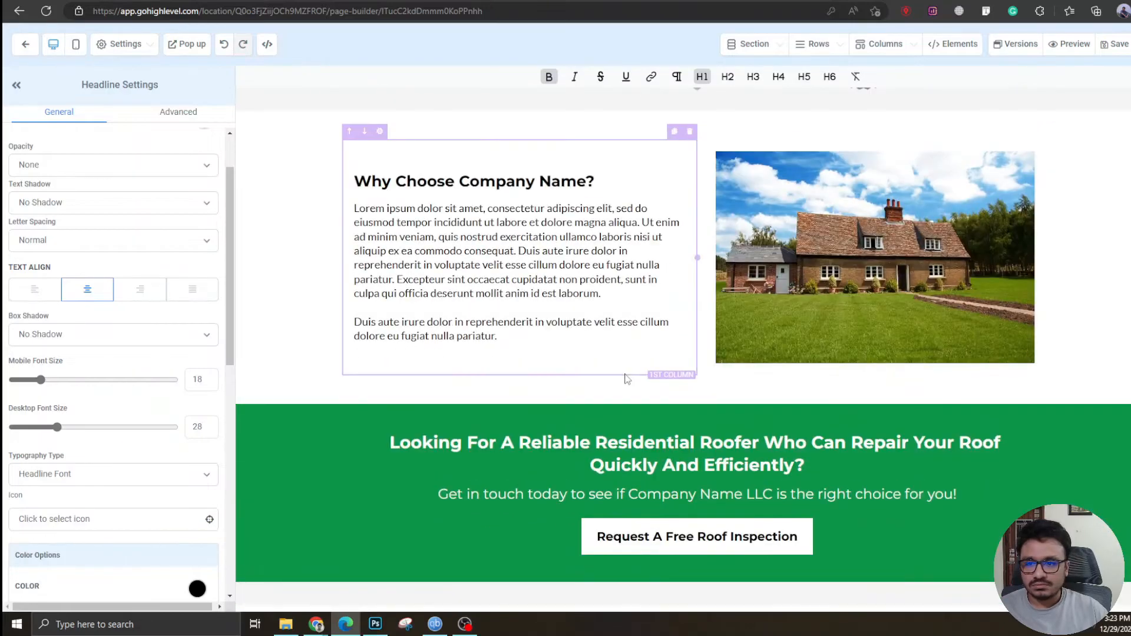
pyautogui.scroll(-6, 667, 411)
pyautogui.scroll(-4, 589, 412)
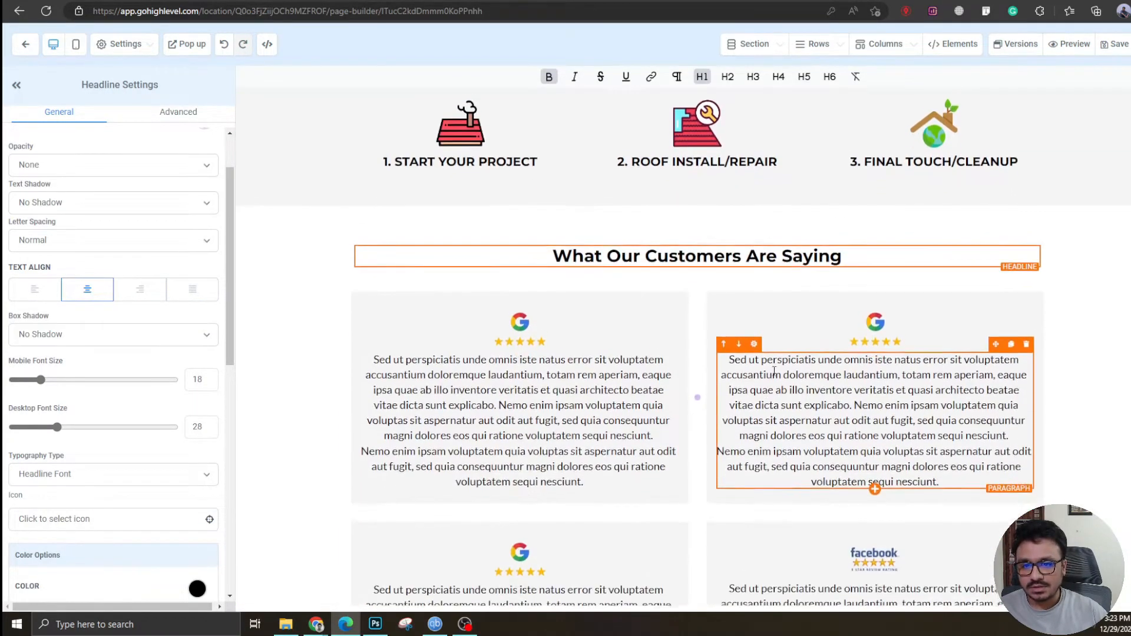
pyautogui.scroll(-1, 545, 352)
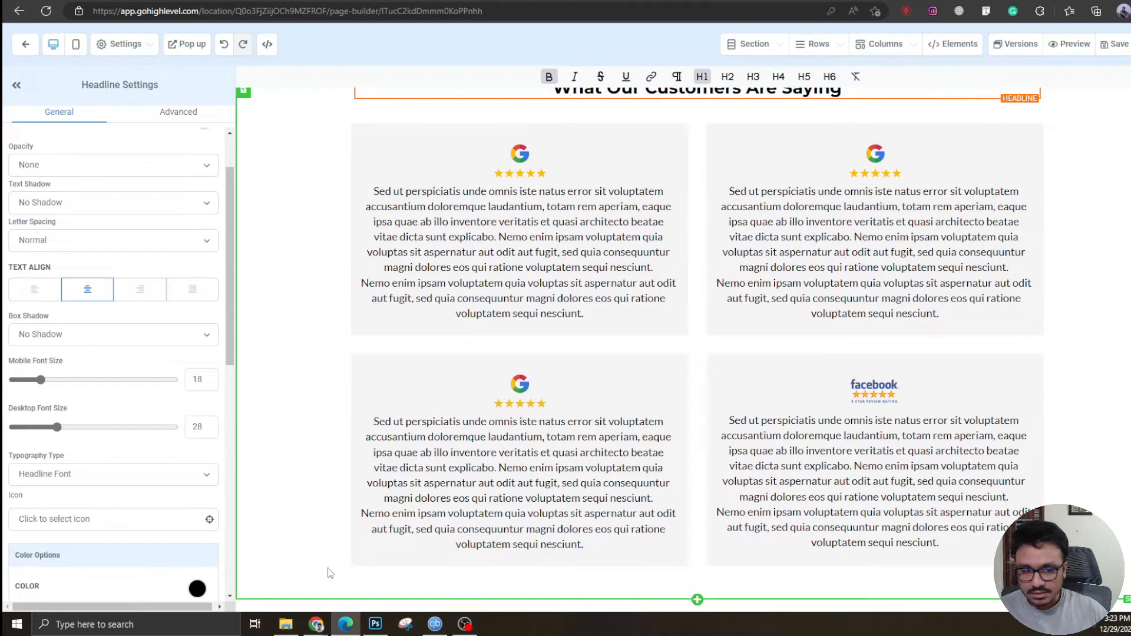
pyautogui.scroll(3, 587, 428)
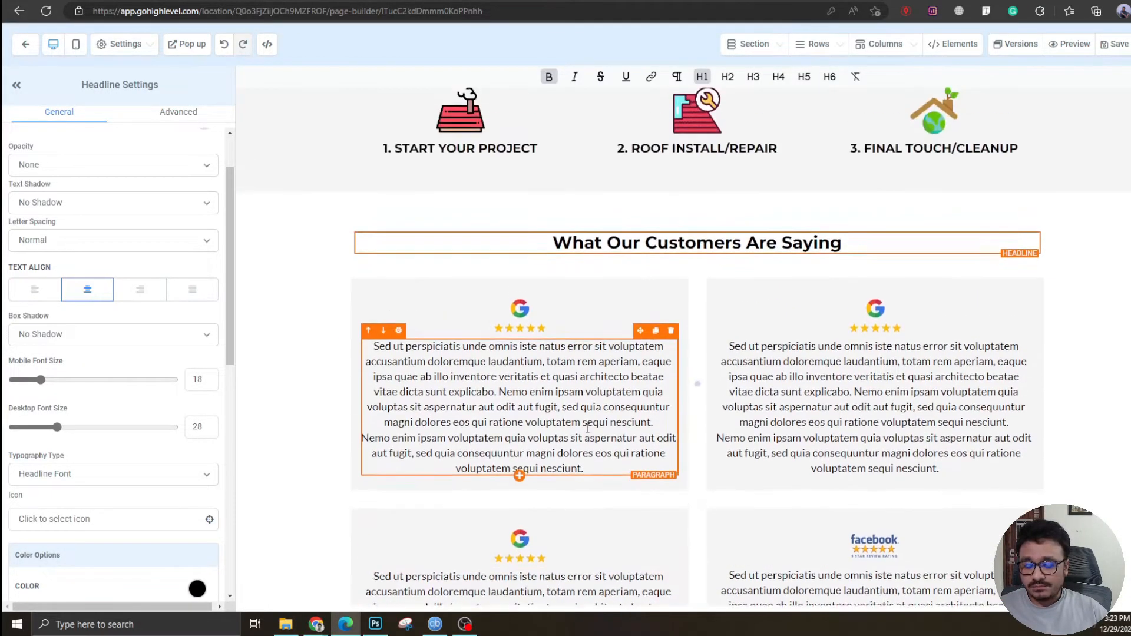
pyautogui.scroll(-3, 588, 429)
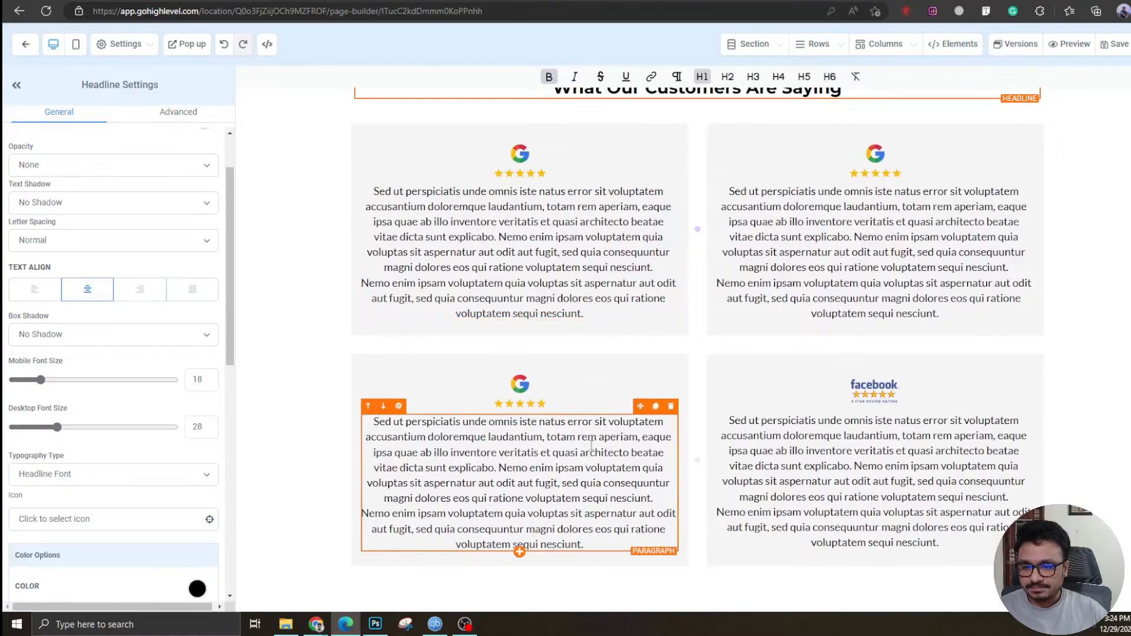
# Duplicate the green "Looking For A Reliable Residential Roofer" section and move the copy below the customer review section
pyautogui.scroll(10, 597, 464)
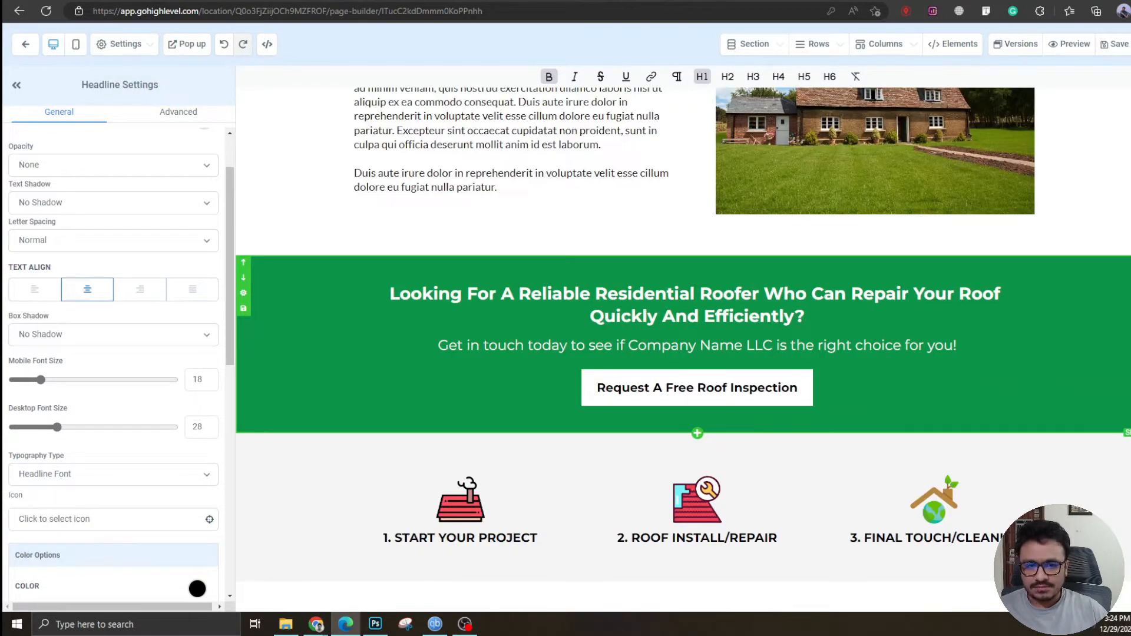
pyautogui.click(1130, 263)
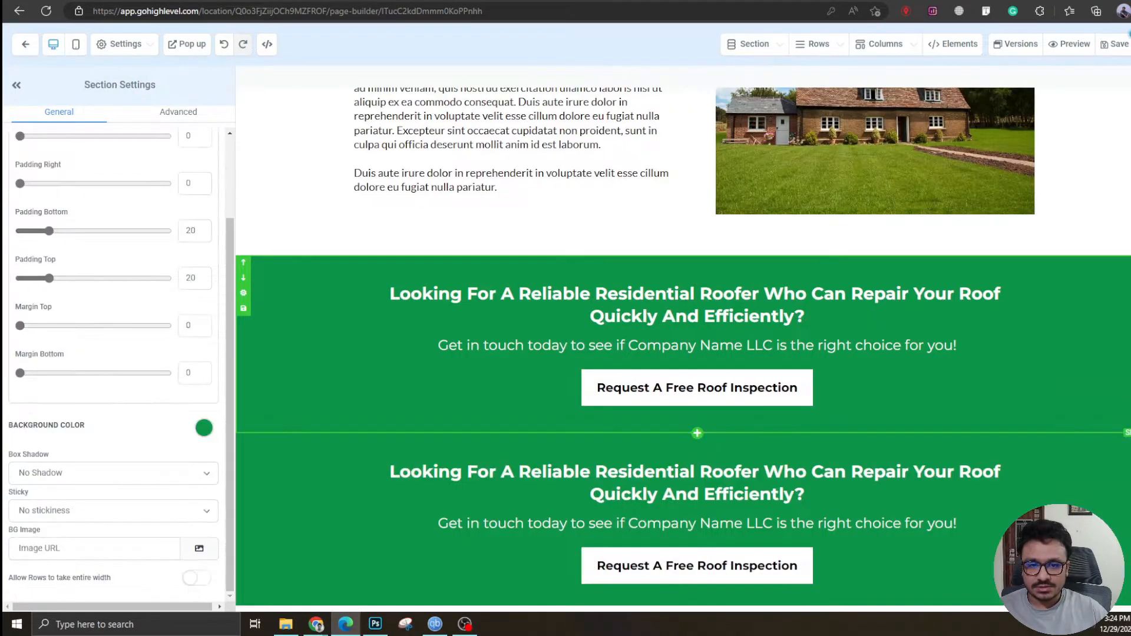
pyautogui.scroll(-1, 1078, 316)
pyautogui.moveTo(1130, 378); pyautogui.dragTo(647, 476)
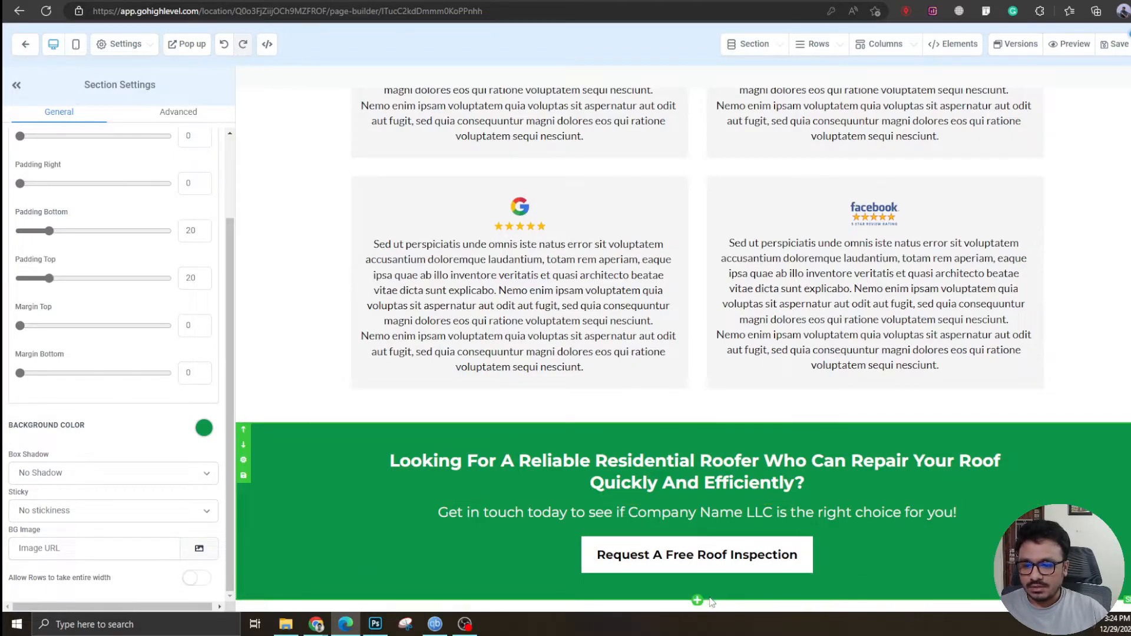
# Add a full-width section with a three-column row below the lower green section and place a bullet list in its first column
pyautogui.click(697, 601)
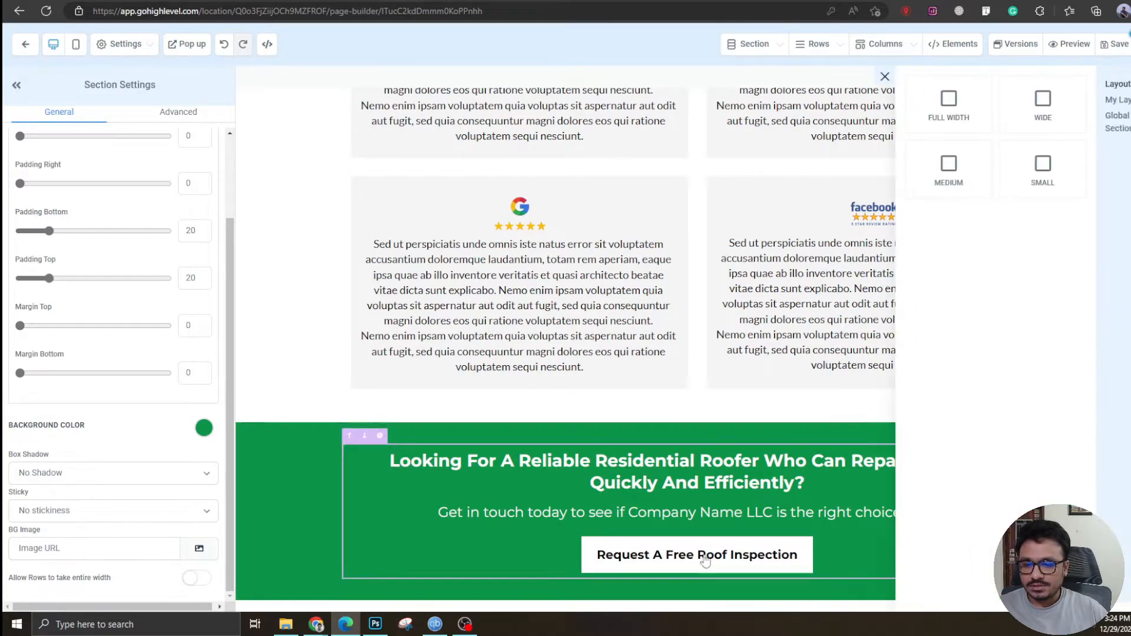
pyautogui.click(949, 118)
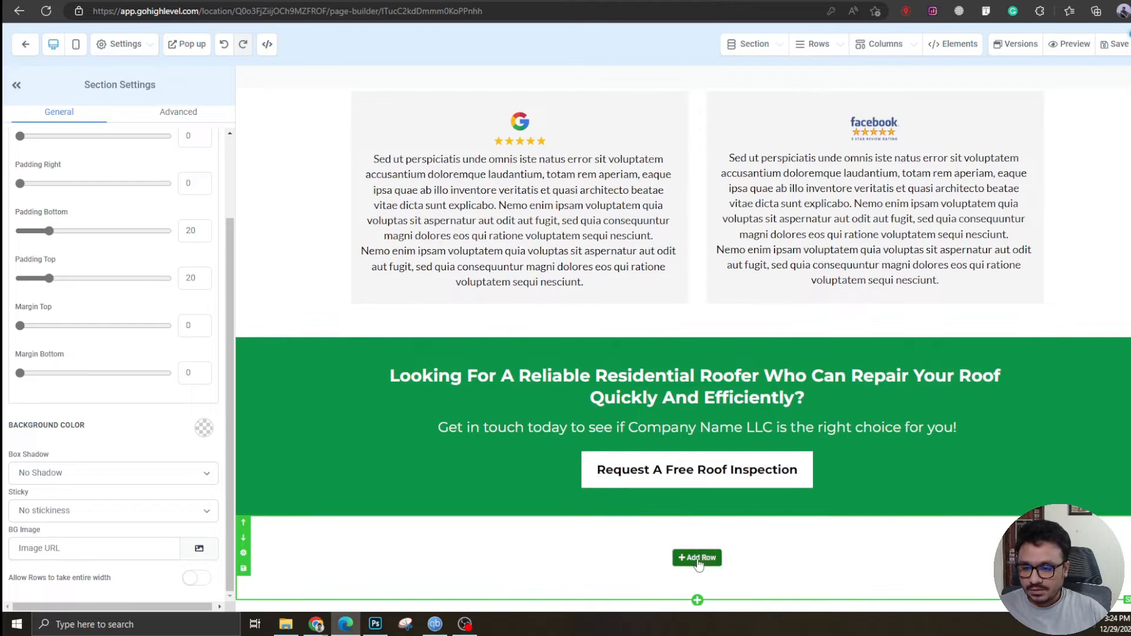
pyautogui.click(696, 558)
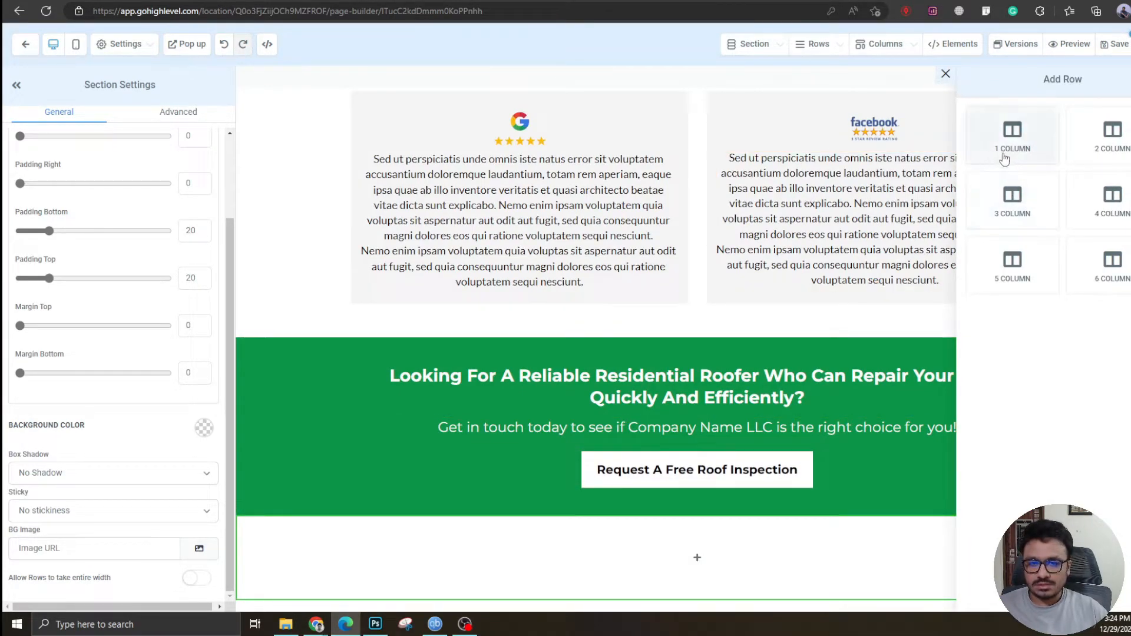
pyautogui.click(1013, 201)
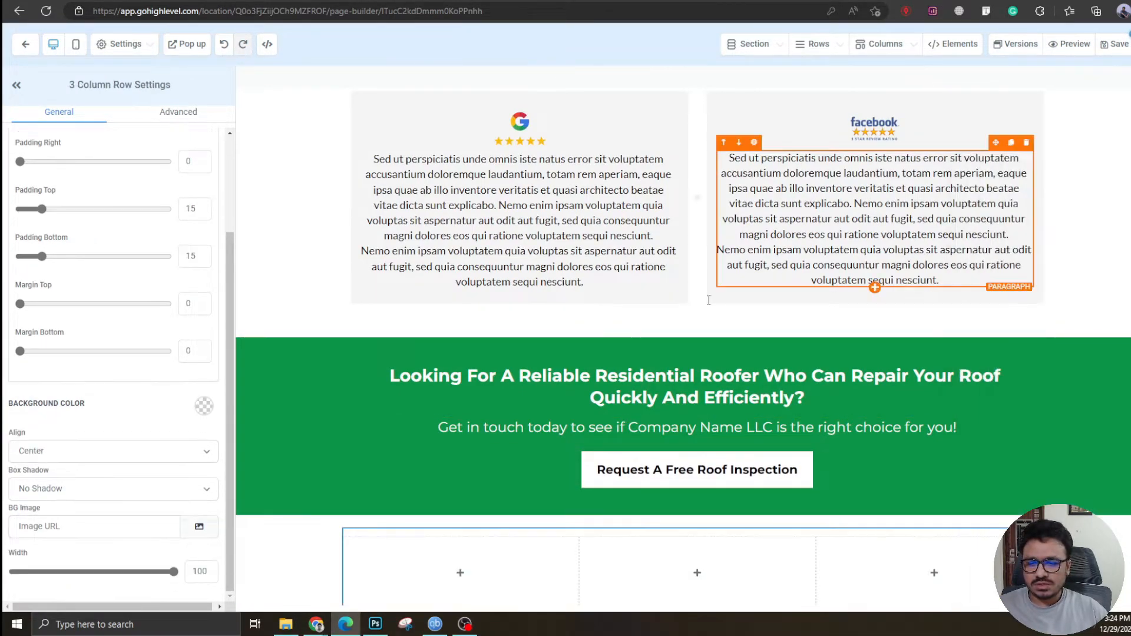
pyautogui.click(460, 573)
pyautogui.click(1044, 244)
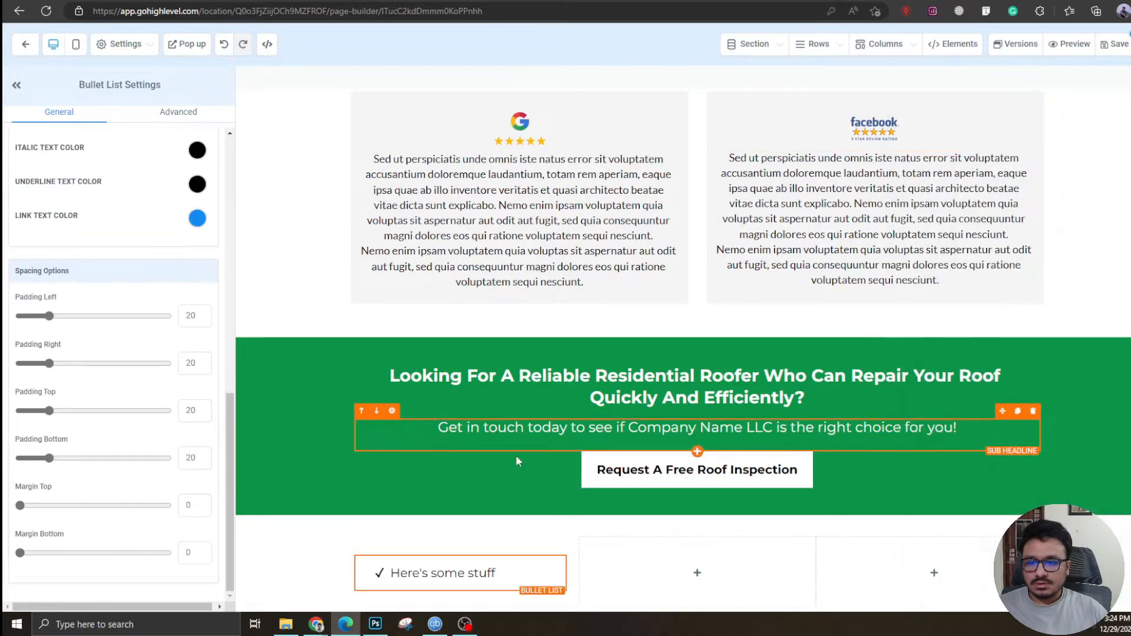
# Copy the bullet item "Here's some stuff" and paste it as new bullets until the list has four items
pyautogui.tripleClick(528, 558)
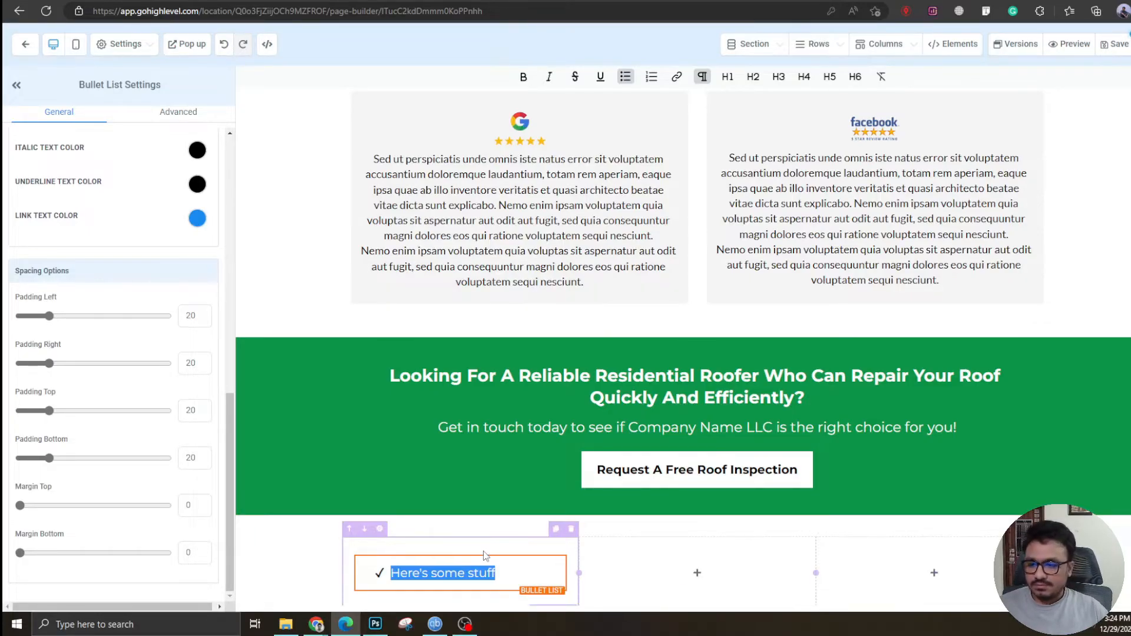
pyautogui.tripleClick(472, 569)
pyautogui.hotkey('ctrl', 'c')
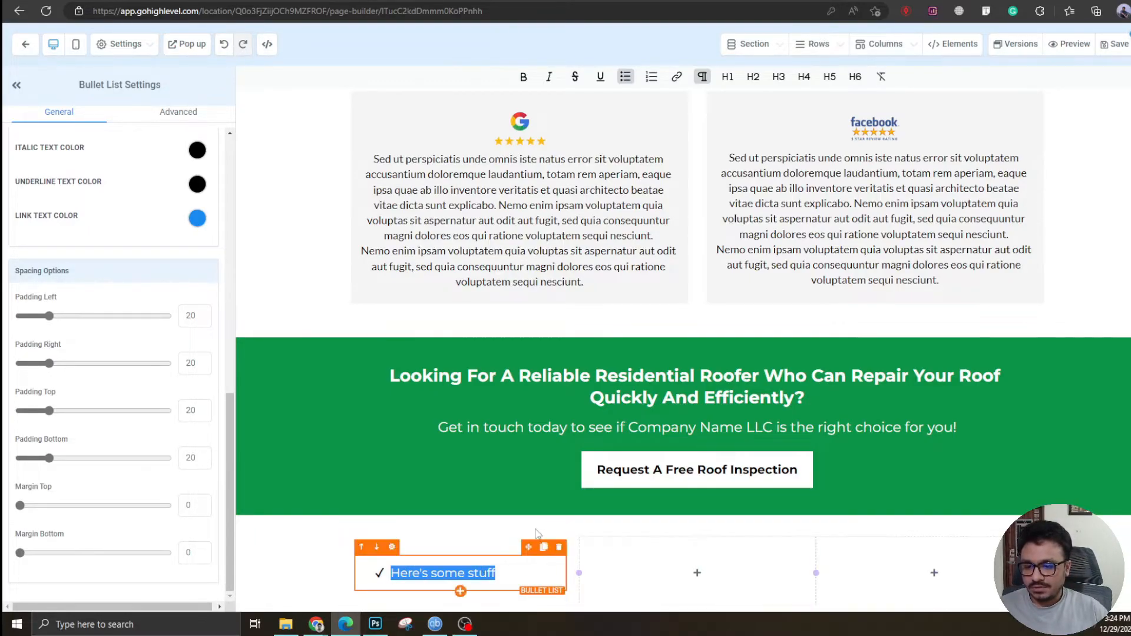
pyautogui.click(528, 565)
pyautogui.press('Return')
pyautogui.hotkey('ctrl', 'v')
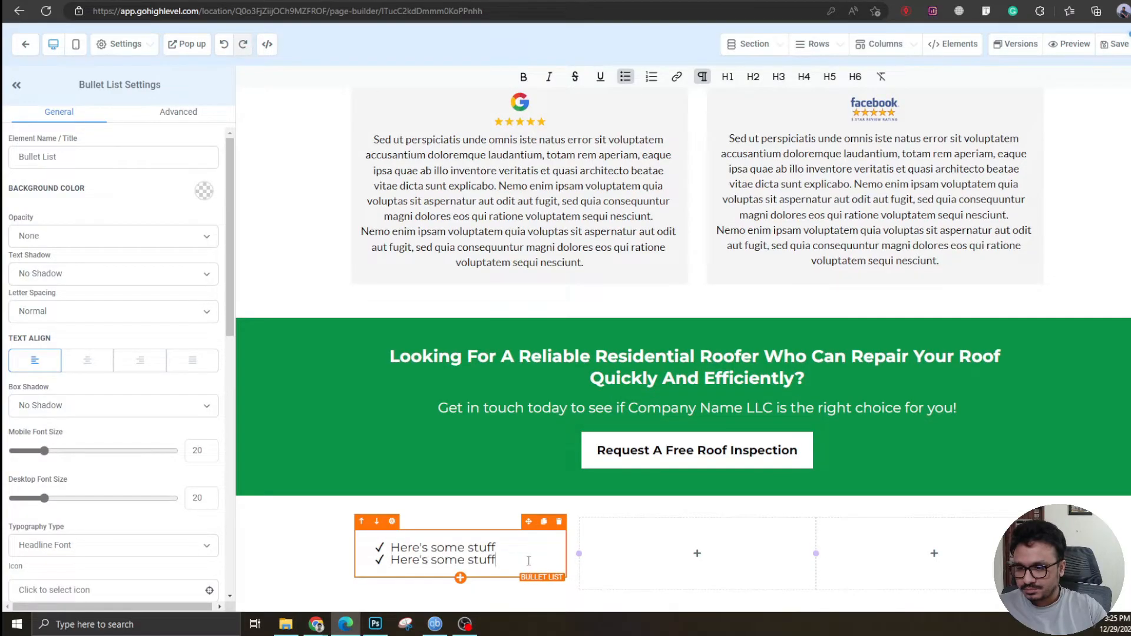
pyautogui.press('Return')
pyautogui.hotkey('ctrl', 'v')
pyautogui.press('Return')
pyautogui.hotkey('ctrl', 'v')
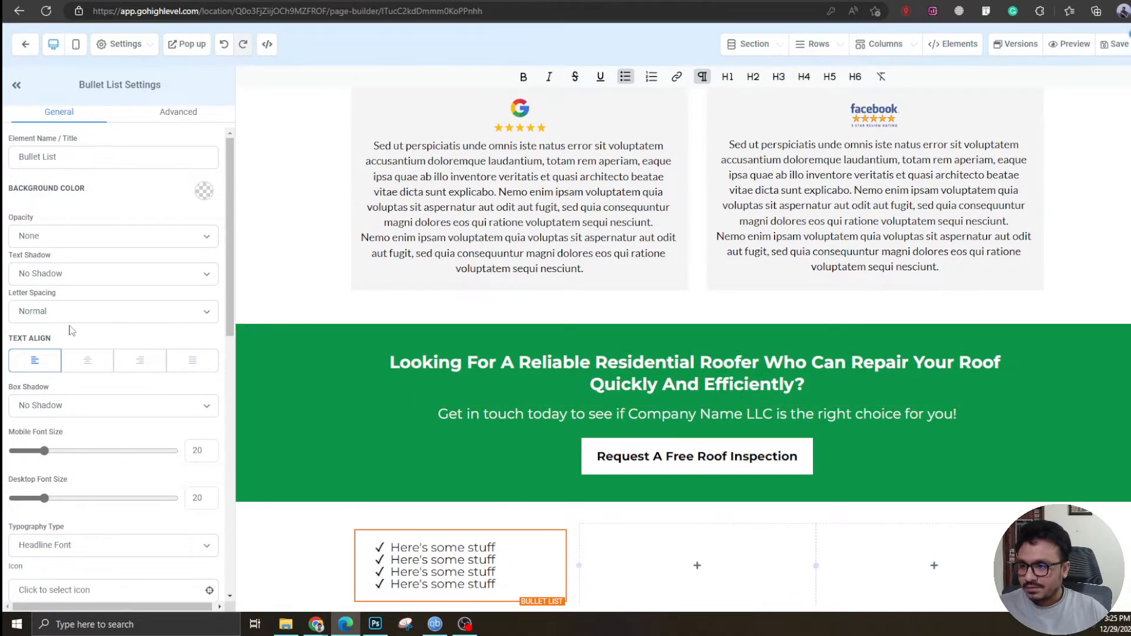
# Set the bullet list's line height to 1.4
pyautogui.click(175, 112)
pyautogui.write('1.4')
pyautogui.scroll(-1, 392, 505)
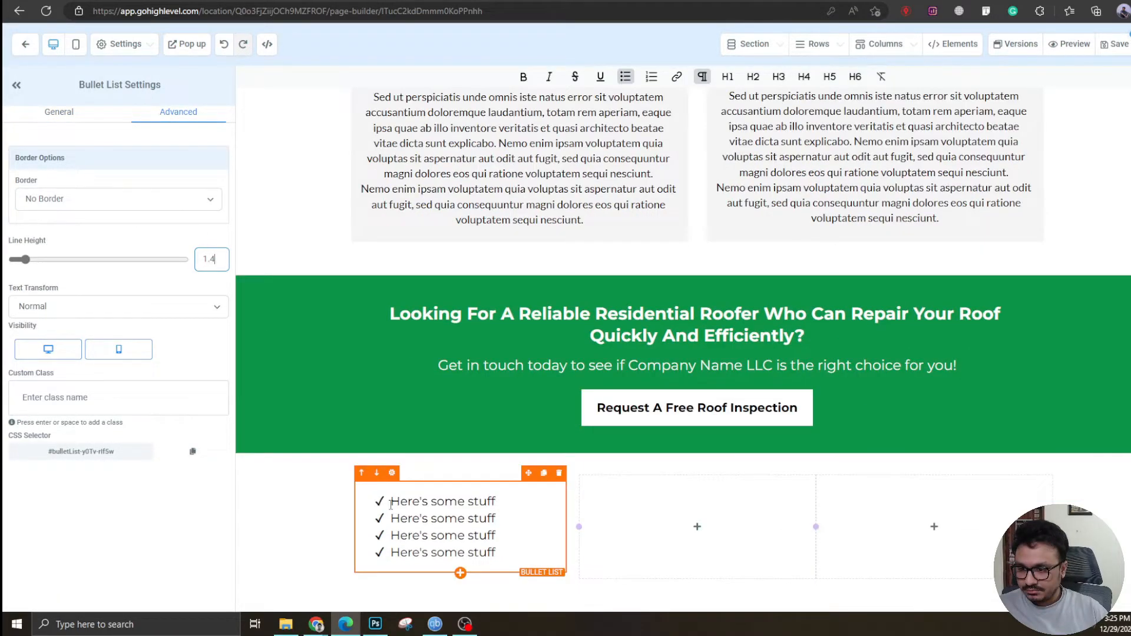
# Replace the four bullet items with "City 1", "City 2", "City 3" and "City 4"
pyautogui.moveTo(391, 505); pyautogui.dragTo(497, 506)
pyautogui.write('City 1')
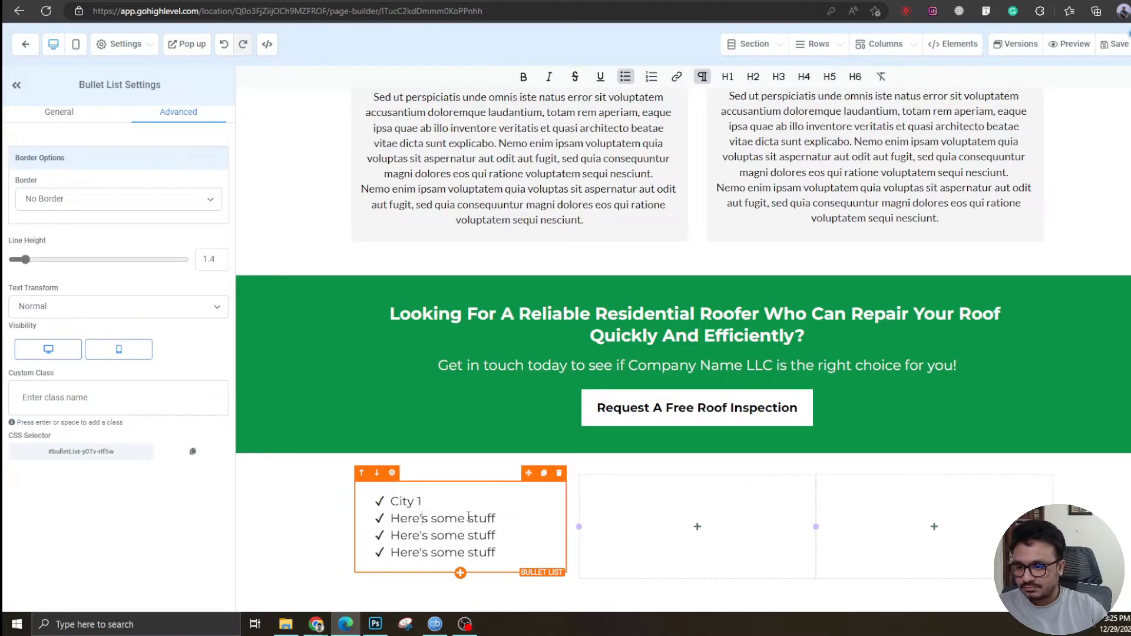
pyautogui.moveTo(507, 520); pyautogui.dragTo(400, 519)
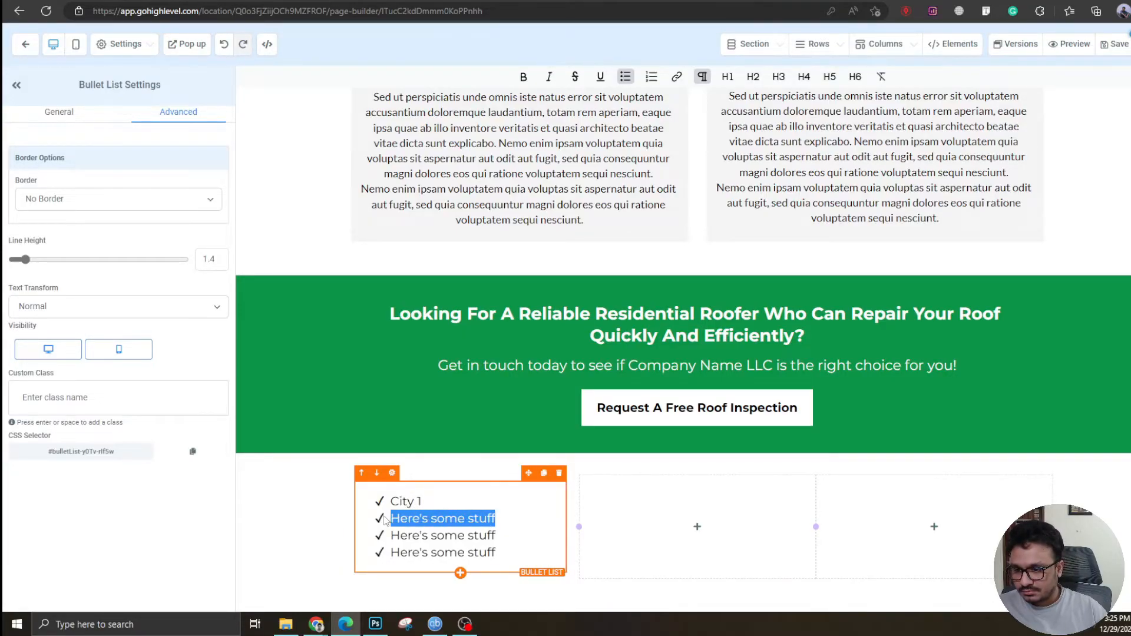
pyautogui.write('City 2')
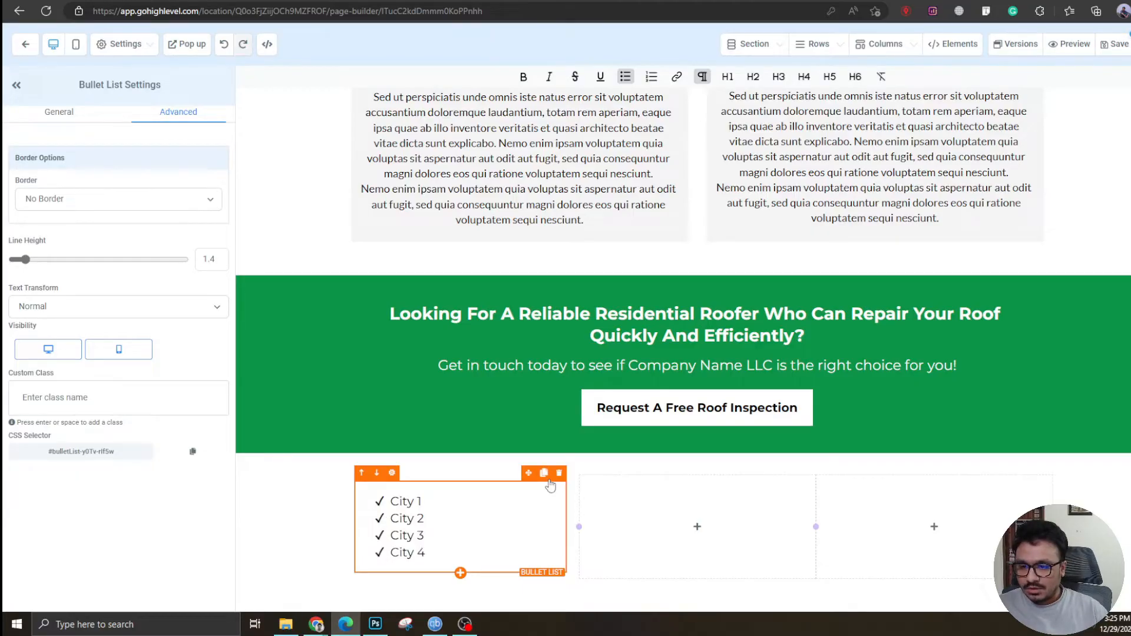
# Duplicate the city bullet list twice and place the copies in the second and third columns of the row
pyautogui.click(544, 474)
pyautogui.moveTo(528, 473); pyautogui.dragTo(650, 498)
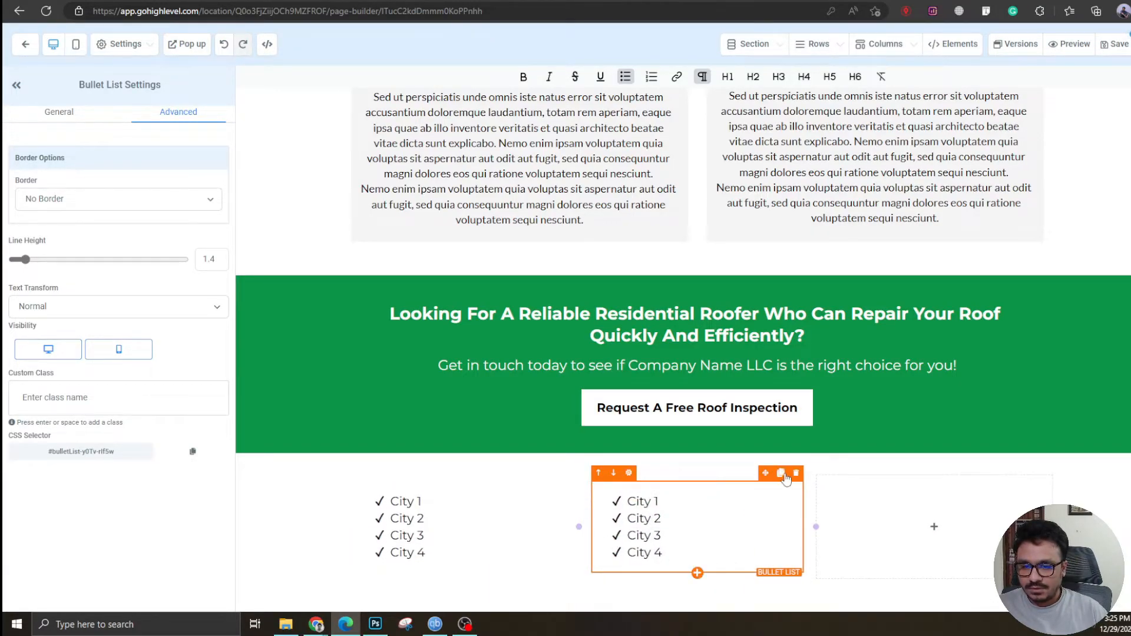
pyautogui.click(782, 475)
pyautogui.moveTo(766, 473); pyautogui.dragTo(874, 483)
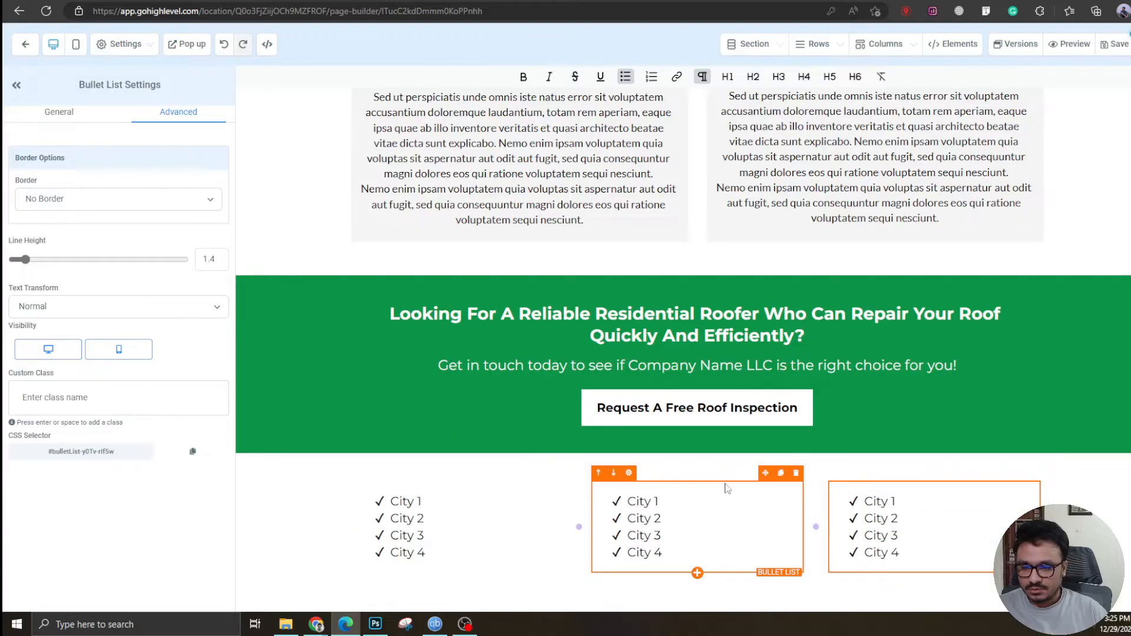
# Duplicate the "What Our Customers Are Saying" headline row and move the copy above the city lists in the new section
pyautogui.click(698, 589)
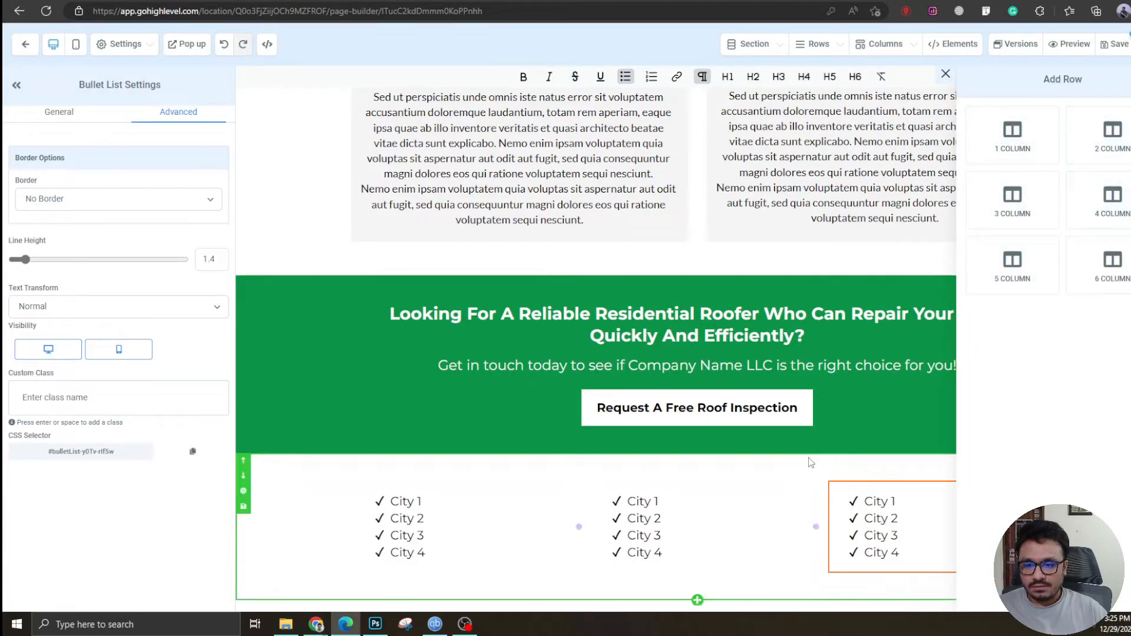
pyautogui.click(796, 469)
pyautogui.scroll(6, 795, 412)
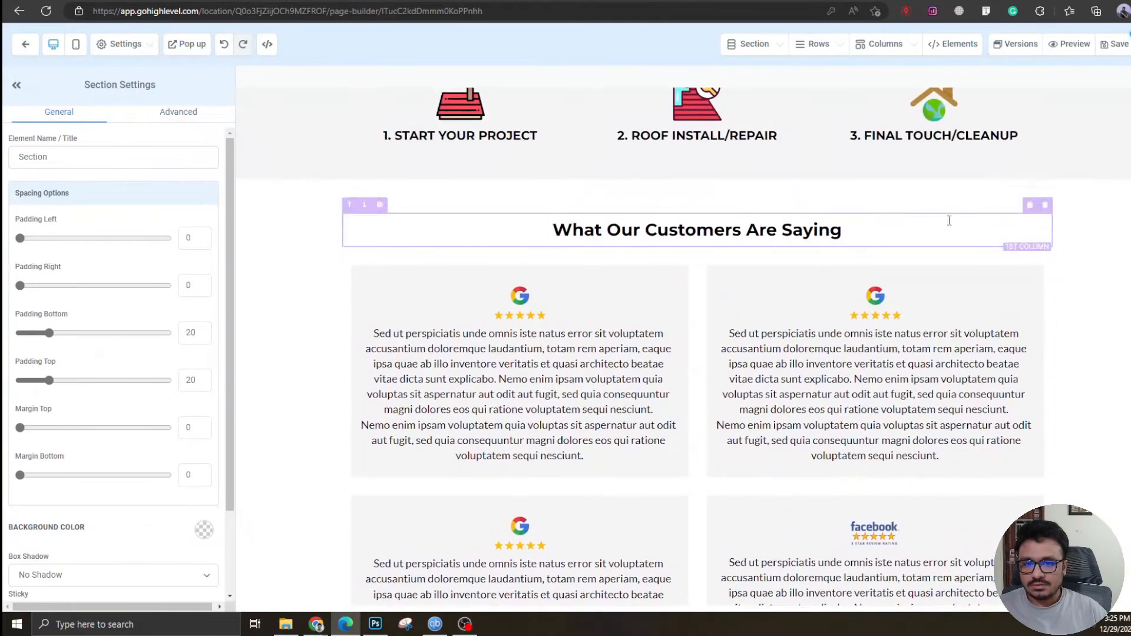
pyautogui.click(1030, 197)
pyautogui.scroll(-3, 1020, 177)
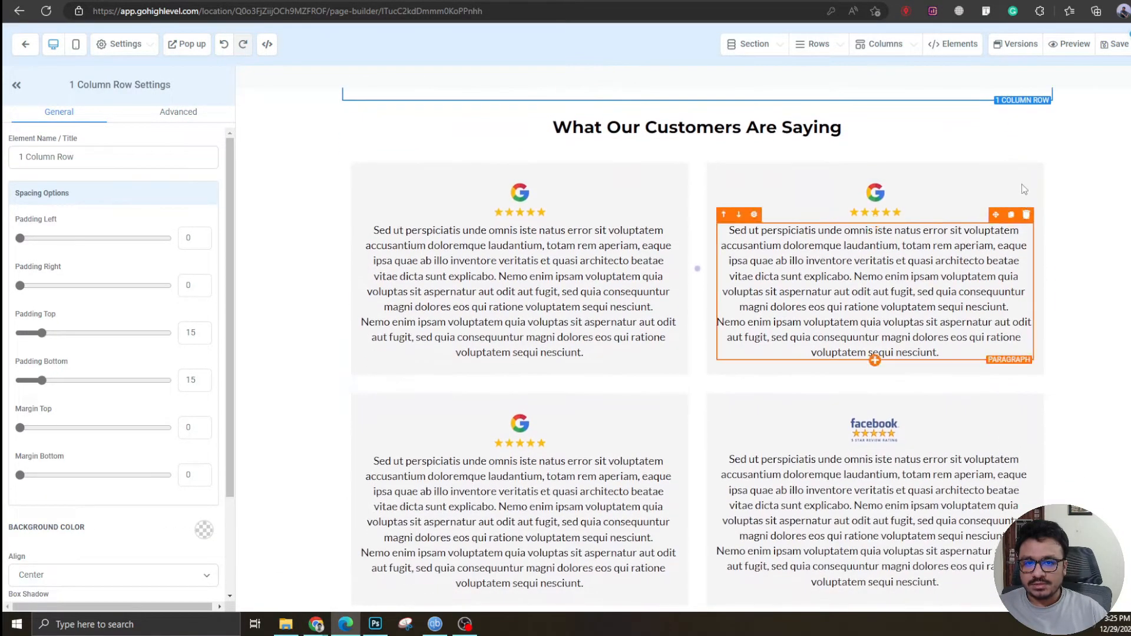
pyautogui.moveTo(1014, 94); pyautogui.dragTo(889, 560)
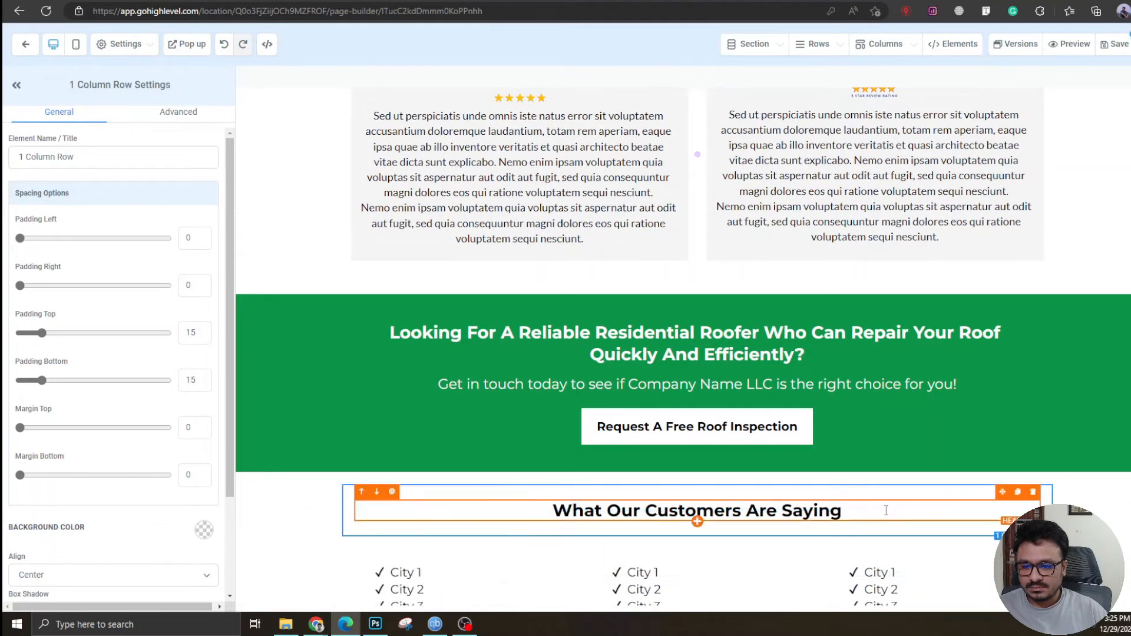
# Change the headline above the city lists to "Areas We Serve" and save the page
pyautogui.click(742, 511)
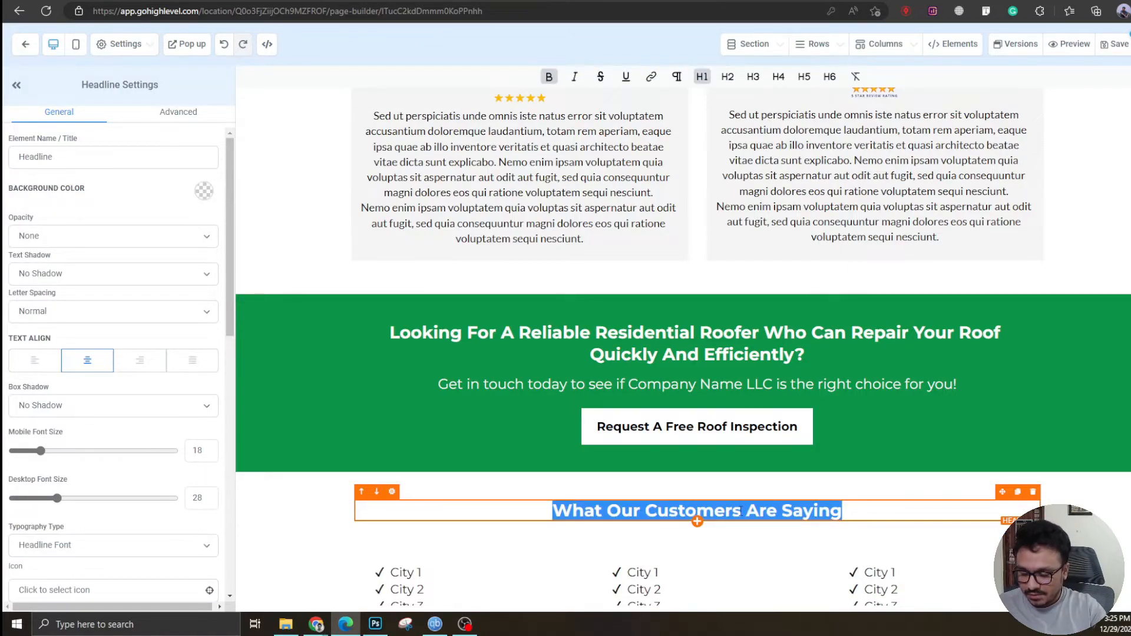
pyautogui.write('Areas We Serve')
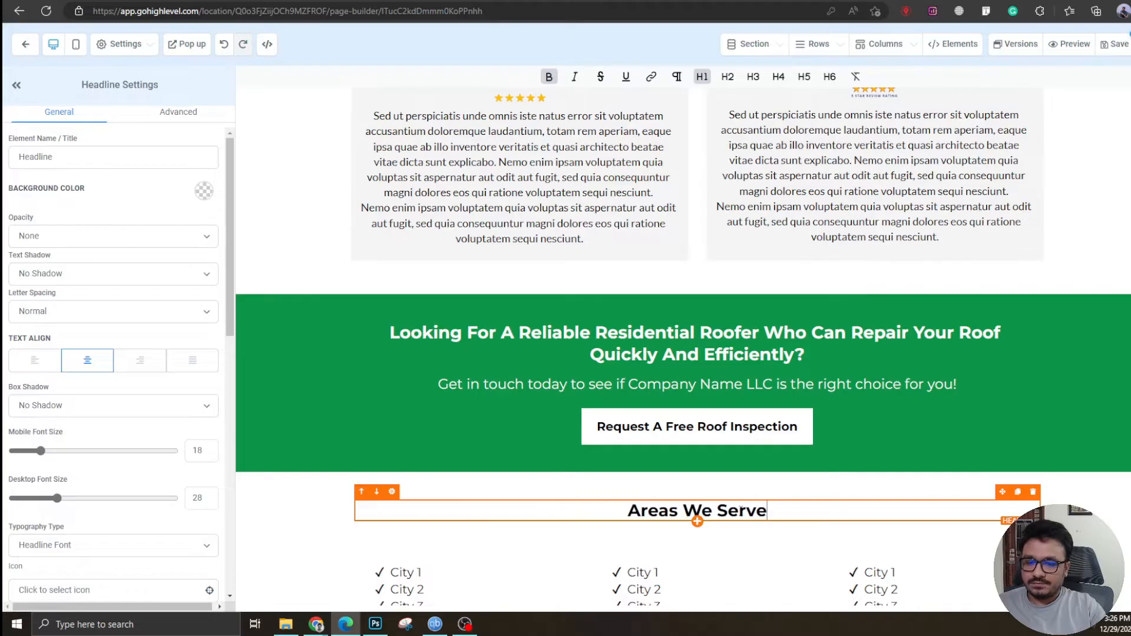
pyautogui.click(1112, 510)
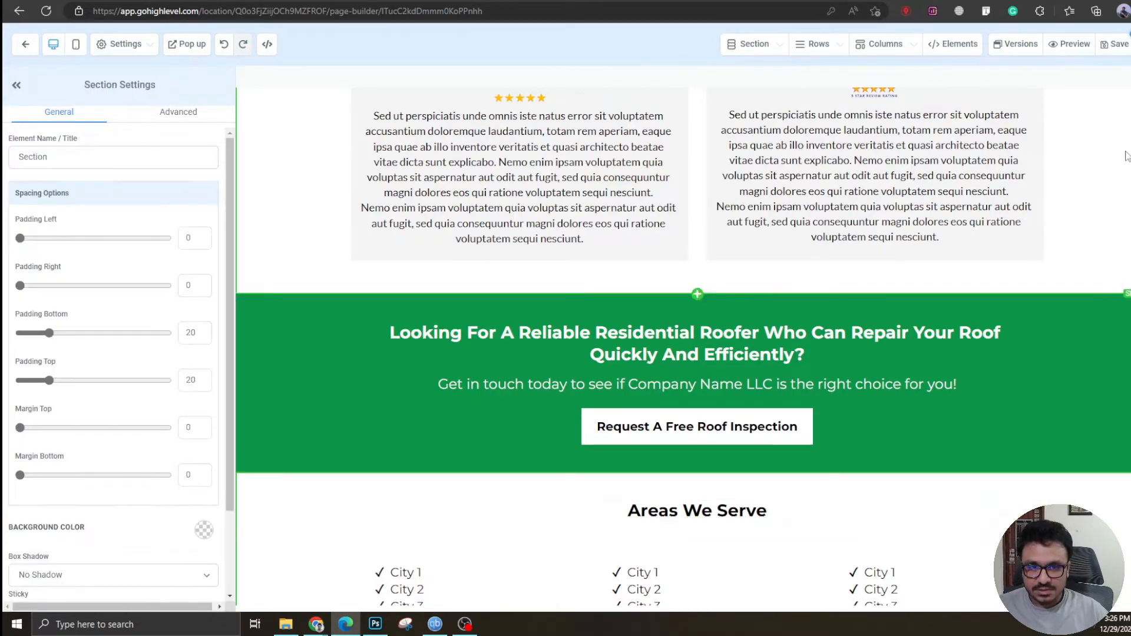
pyautogui.click(1115, 48)
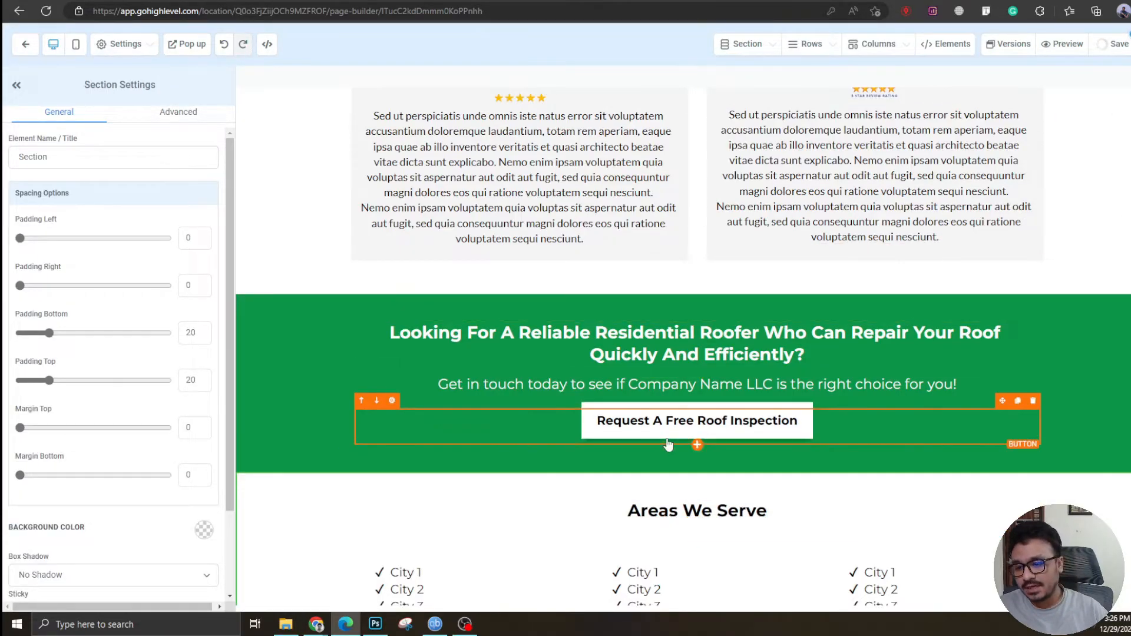
# Set the top padding of the three-column city row to 0
pyautogui.click(653, 482)
pyautogui.scroll(-1, 653, 482)
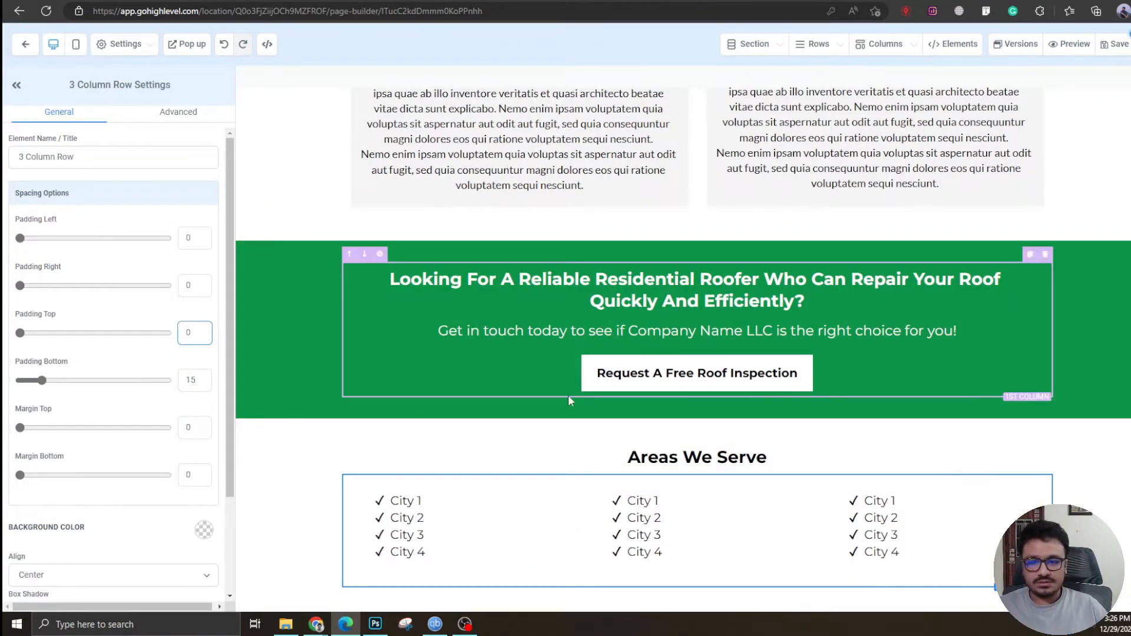
# Add a full-width section with a one-column row below the city lists and insert a map element in it
pyautogui.click(698, 601)
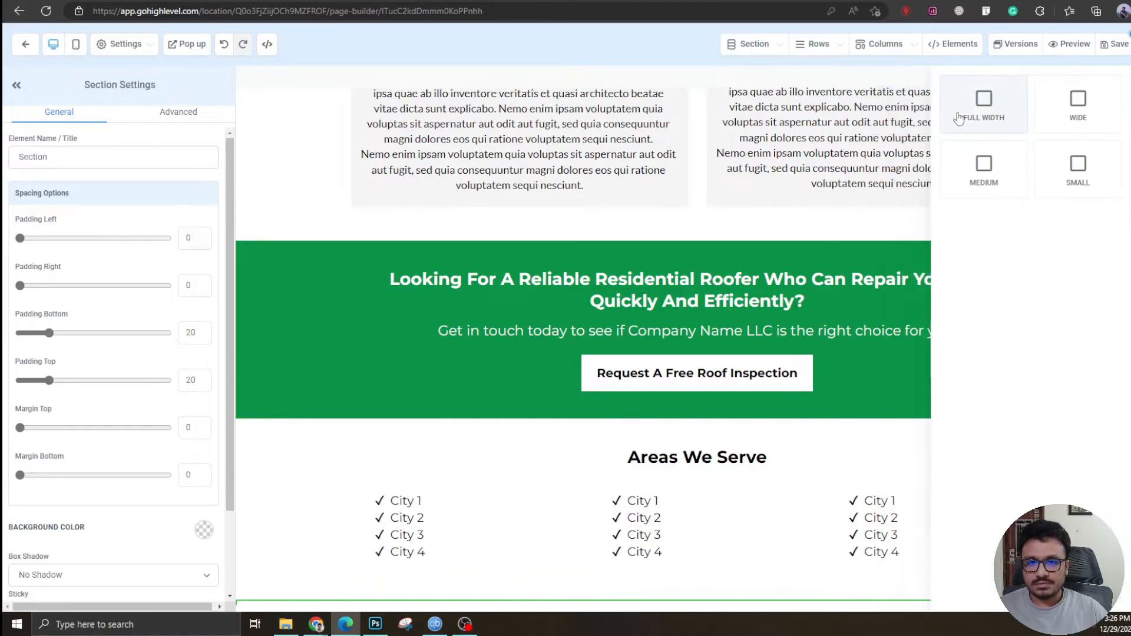
pyautogui.click(707, 556)
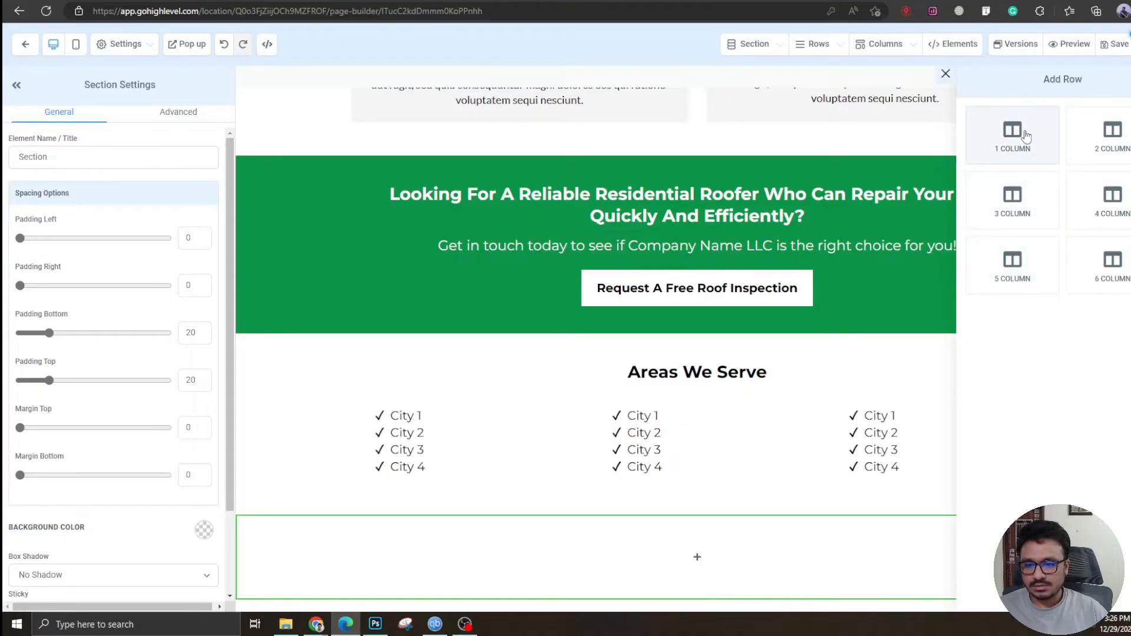
pyautogui.click(1026, 136)
pyautogui.scroll(-9, 975, 347)
pyautogui.click(1036, 115)
pyautogui.scroll(-6, 634, 549)
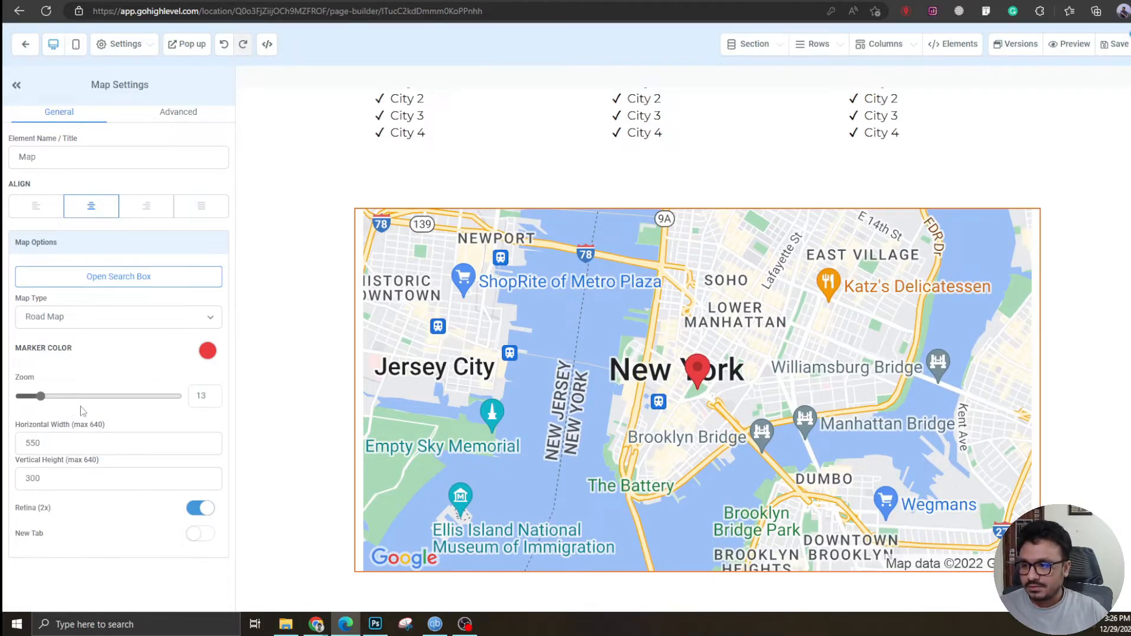
# Set the map's horizontal width to 640 and its location to Hollywood, FL, USA
pyautogui.doubleClick(46, 443)
pyautogui.write('640')
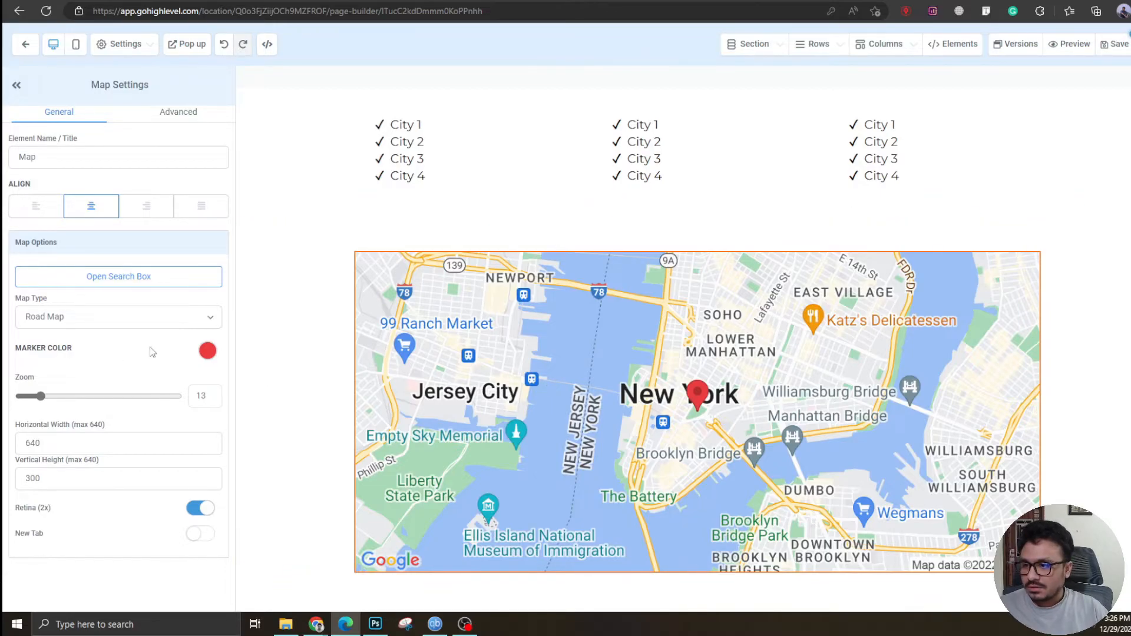
pyautogui.click(129, 278)
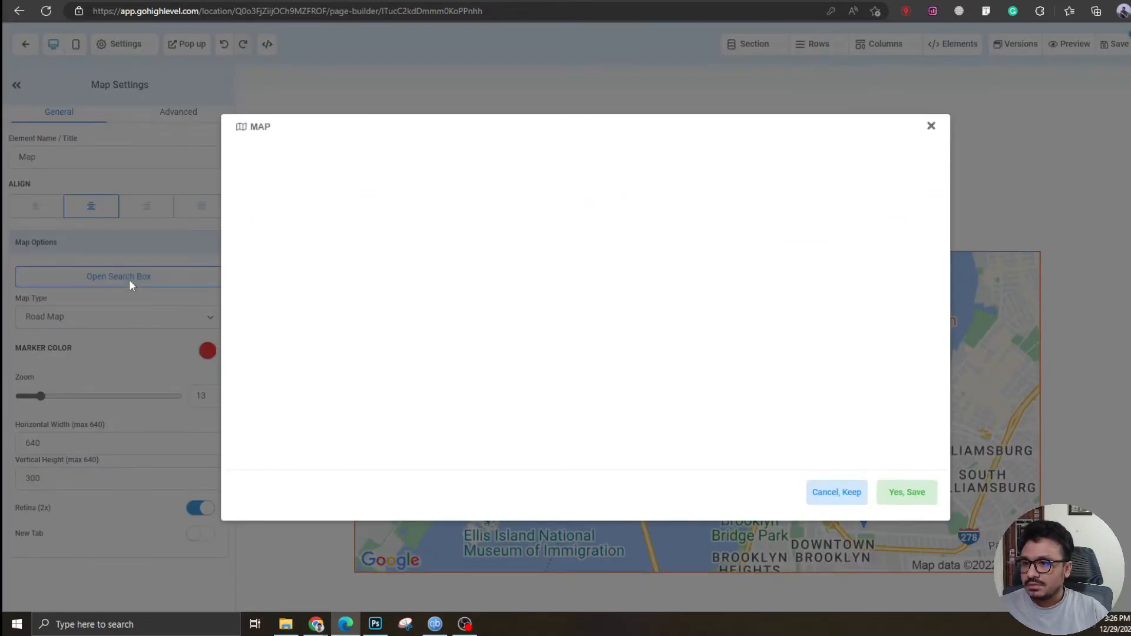
pyautogui.click(389, 170)
pyautogui.write('Holl')
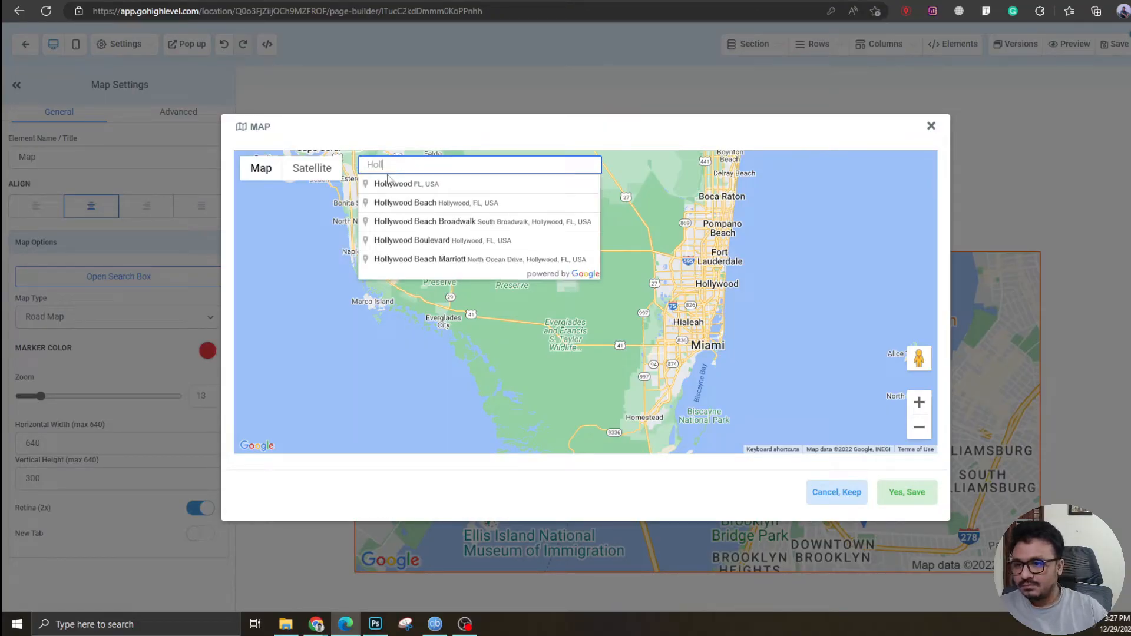
pyautogui.click(389, 182)
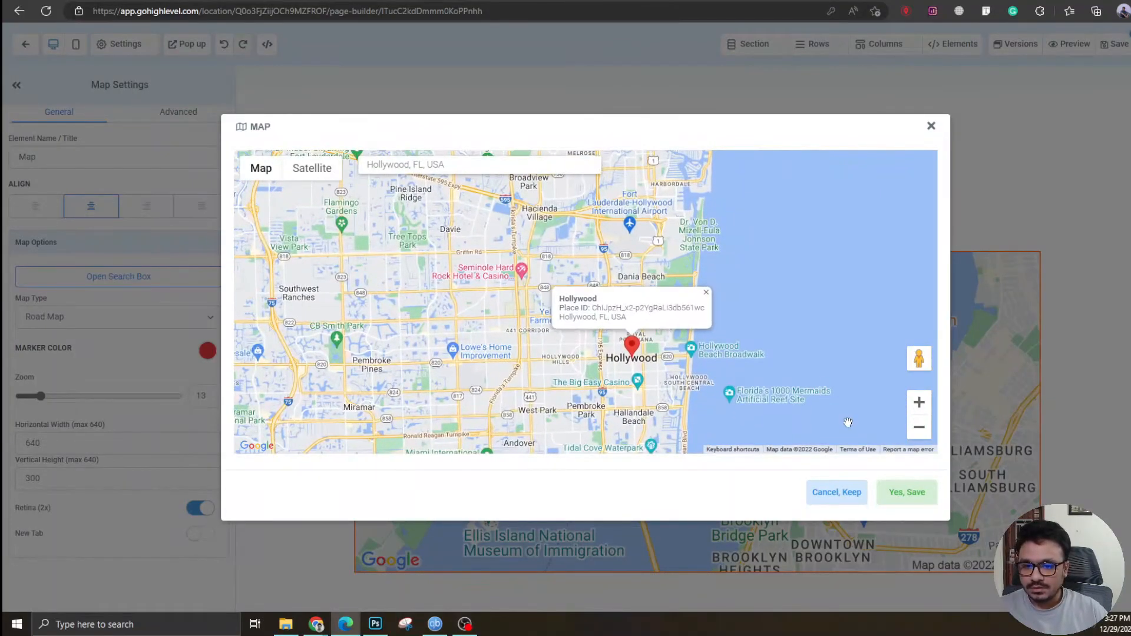
pyautogui.click(907, 493)
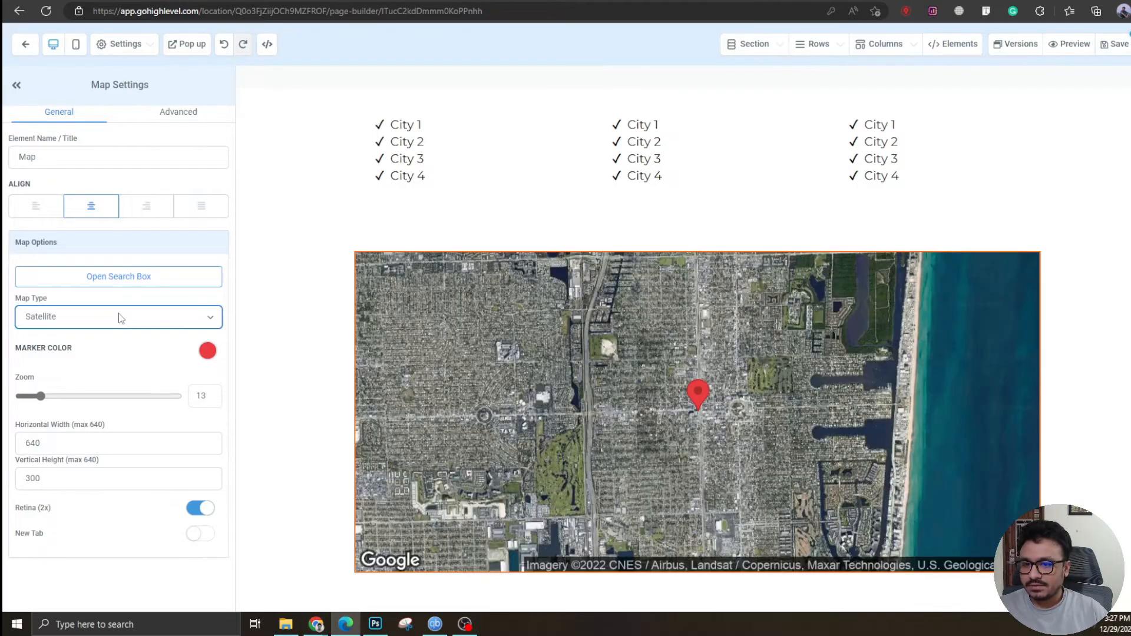
# Try the Satellite and Terrain map types and return the map to Road Map
pyautogui.click(120, 318)
pyautogui.click(115, 346)
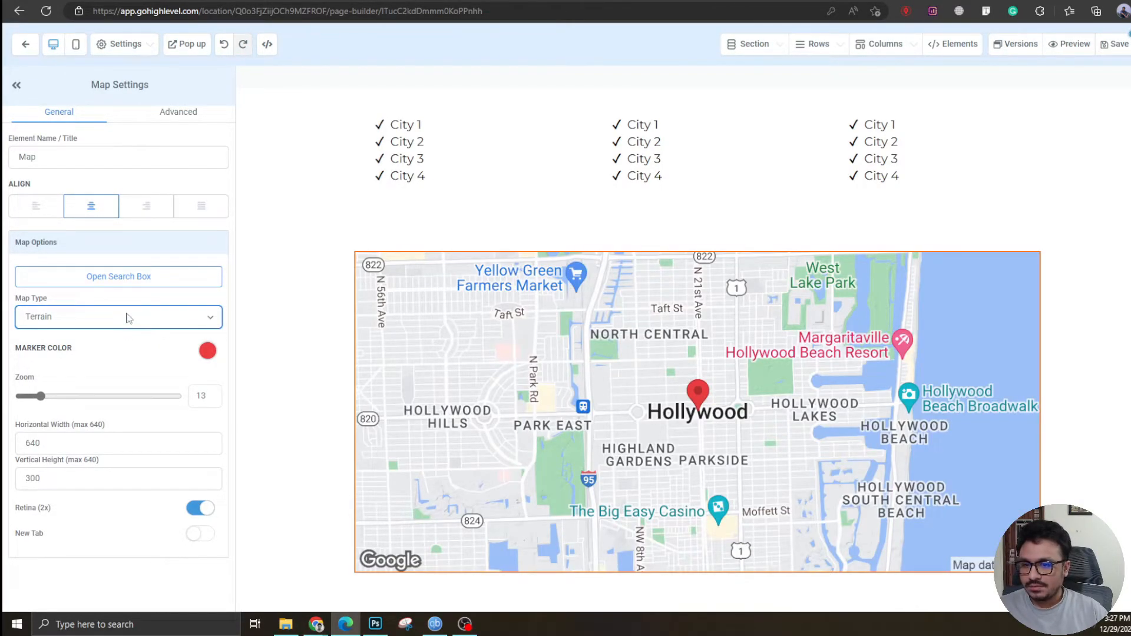
pyautogui.click(129, 318)
pyautogui.click(109, 331)
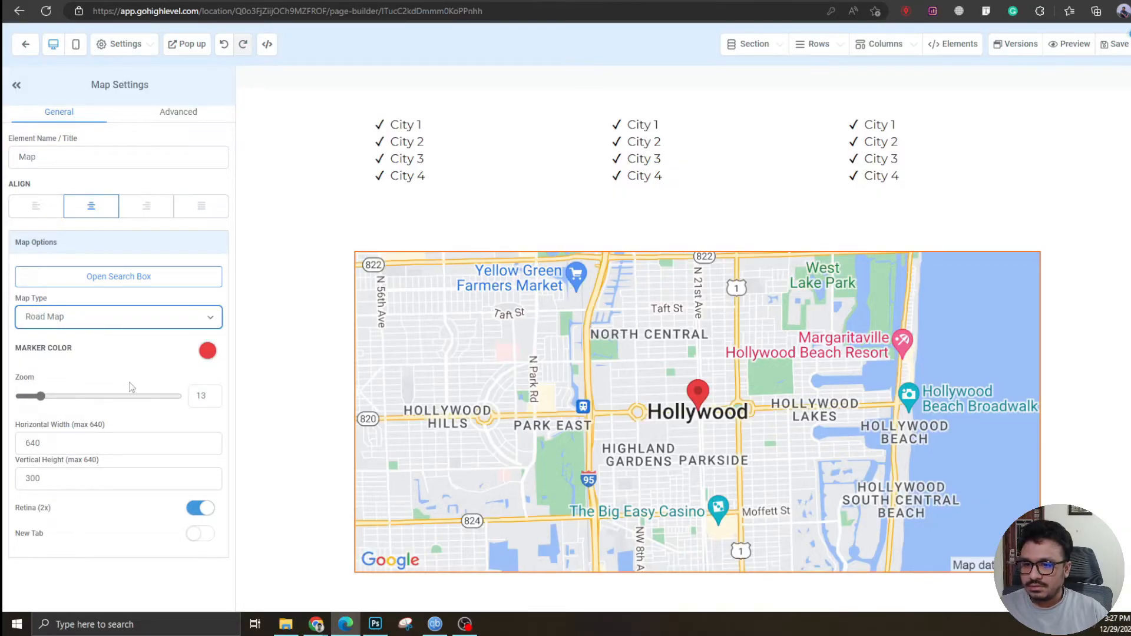
# Reduce the map's zoom level to 9 to cover the wider area around Hollywood
pyautogui.click(42, 400)
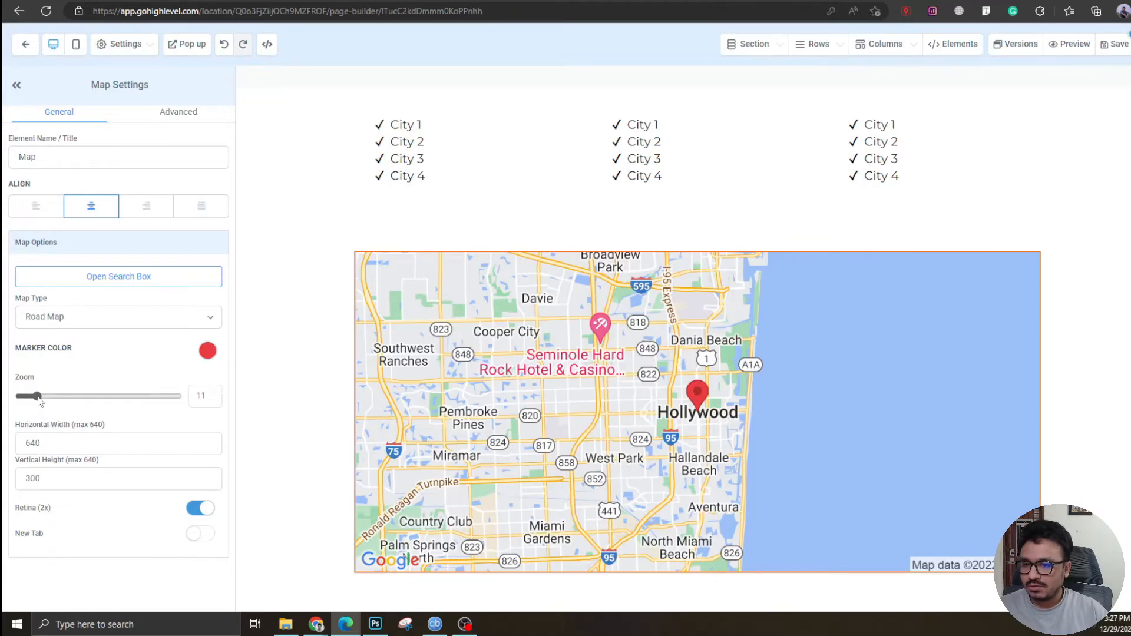
pyautogui.moveTo(38, 398); pyautogui.dragTo(34, 397)
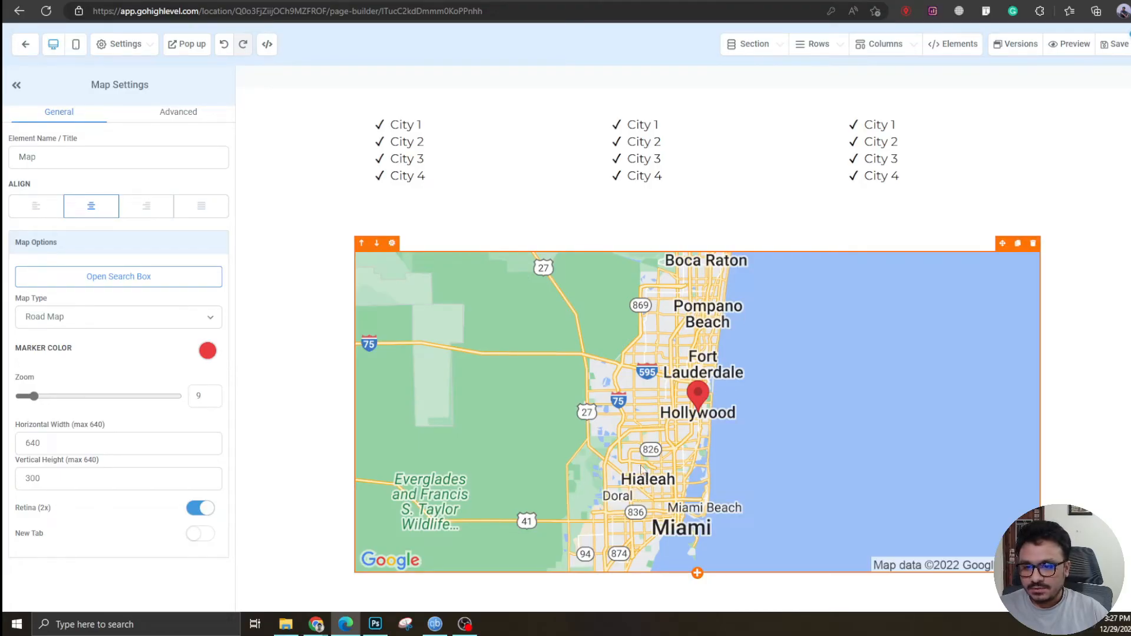
pyautogui.scroll(3, 423, 186)
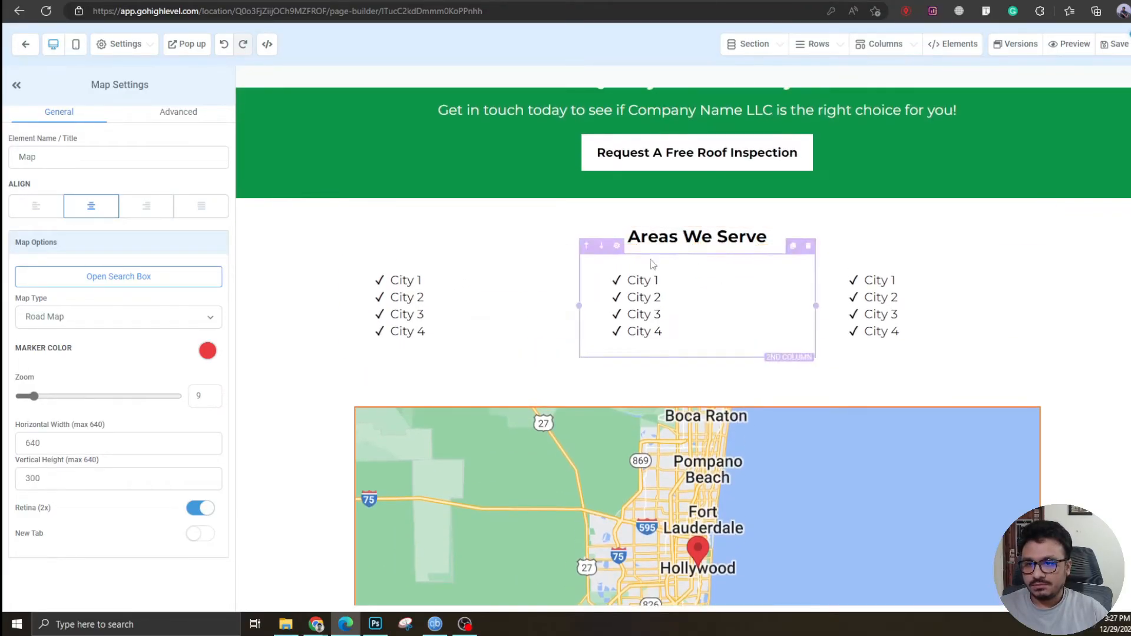
pyautogui.scroll(-3, 560, 403)
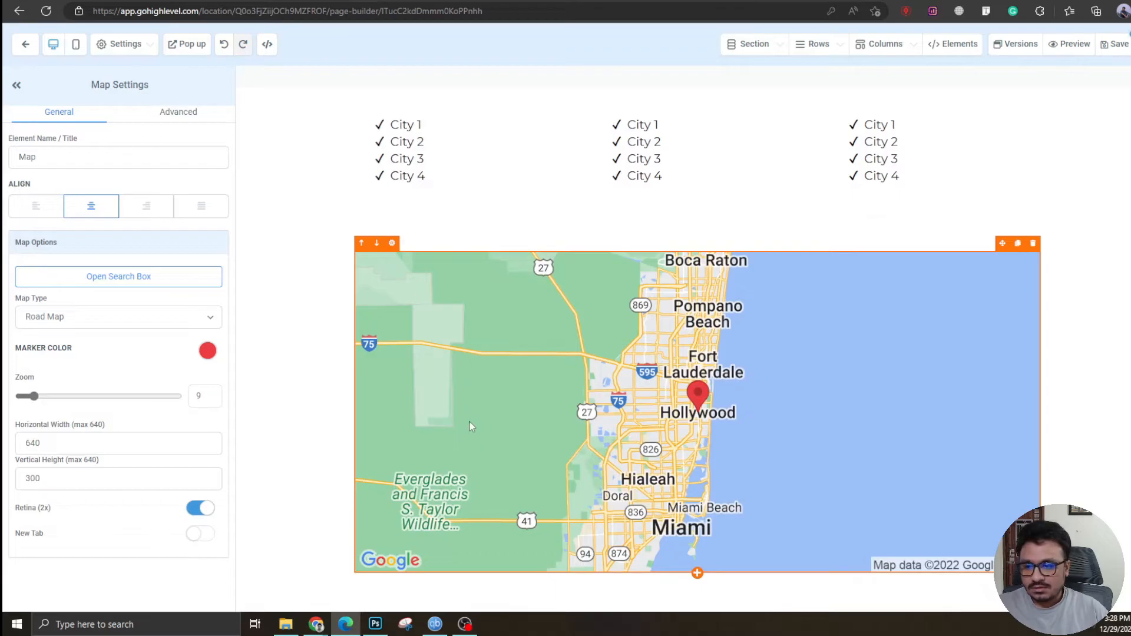
# Set the background color of the "Areas We Serve" section to the saved light gray
pyautogui.click(321, 436)
pyautogui.scroll(1, 316, 249)
pyautogui.scroll(15, 318, 250)
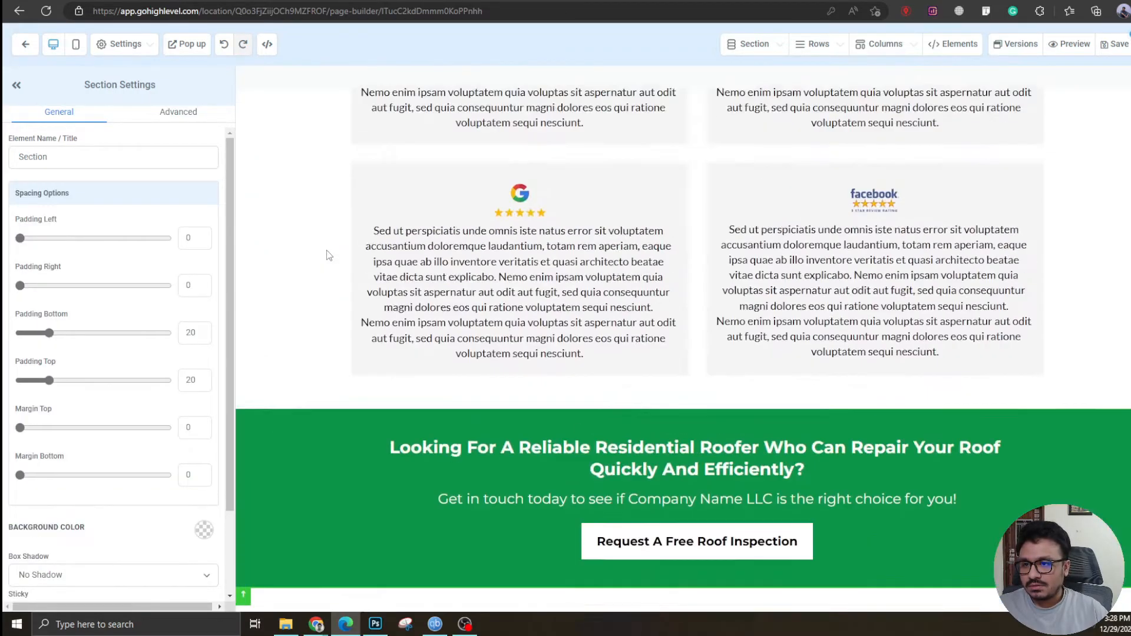
pyautogui.scroll(-3, 345, 266)
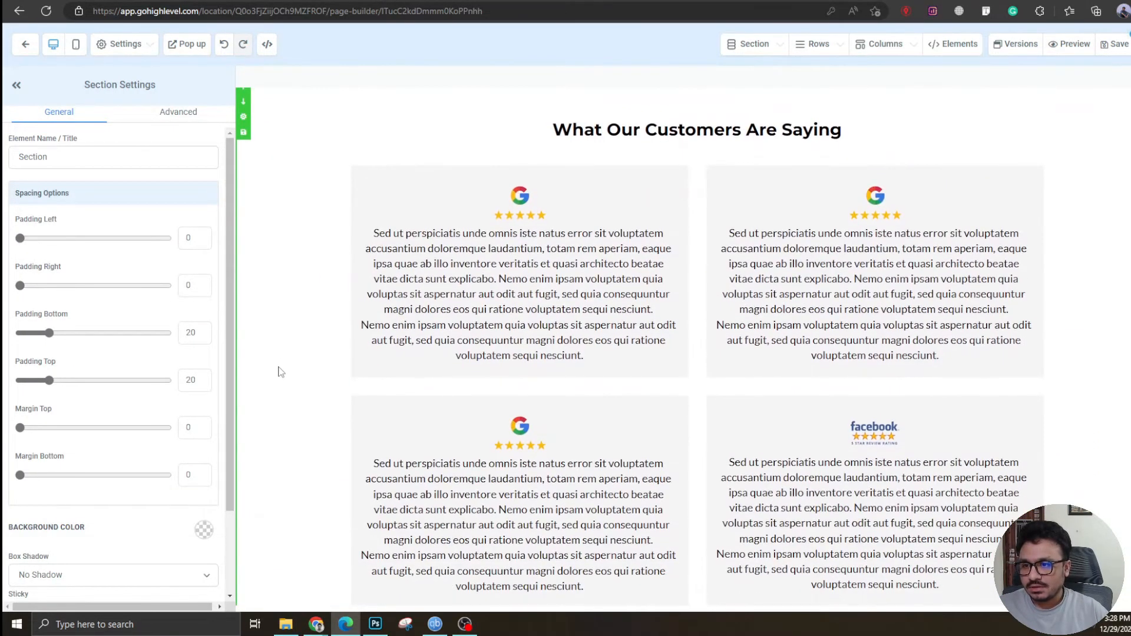
pyautogui.scroll(4, 283, 360)
pyautogui.scroll(-12, 290, 273)
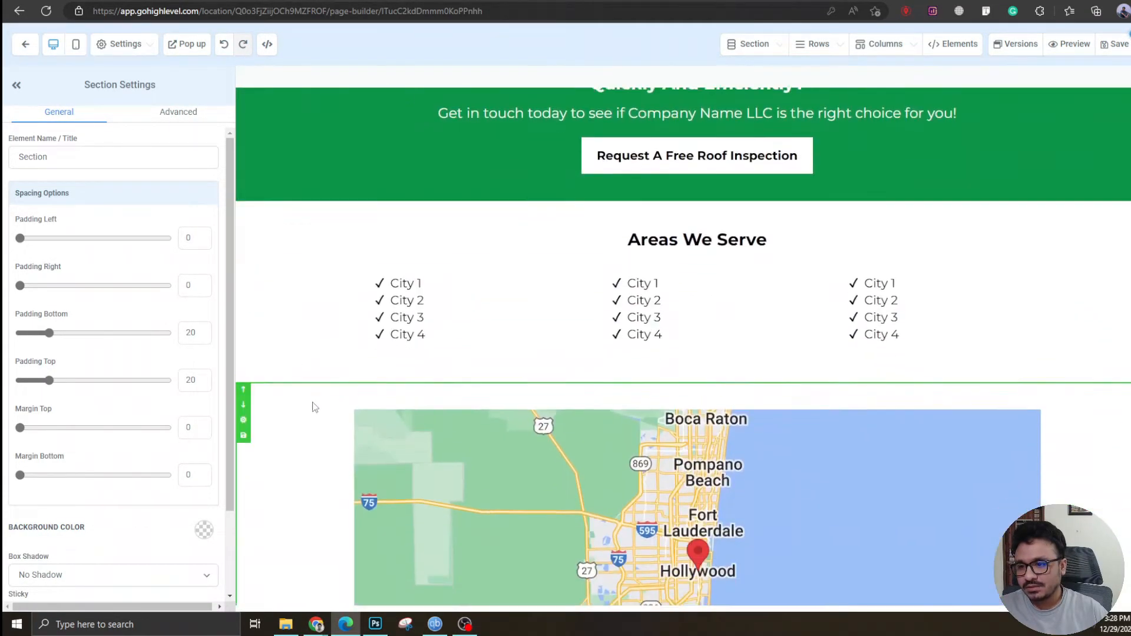
pyautogui.click(289, 327)
pyautogui.scroll(-2, 189, 442)
pyautogui.click(203, 459)
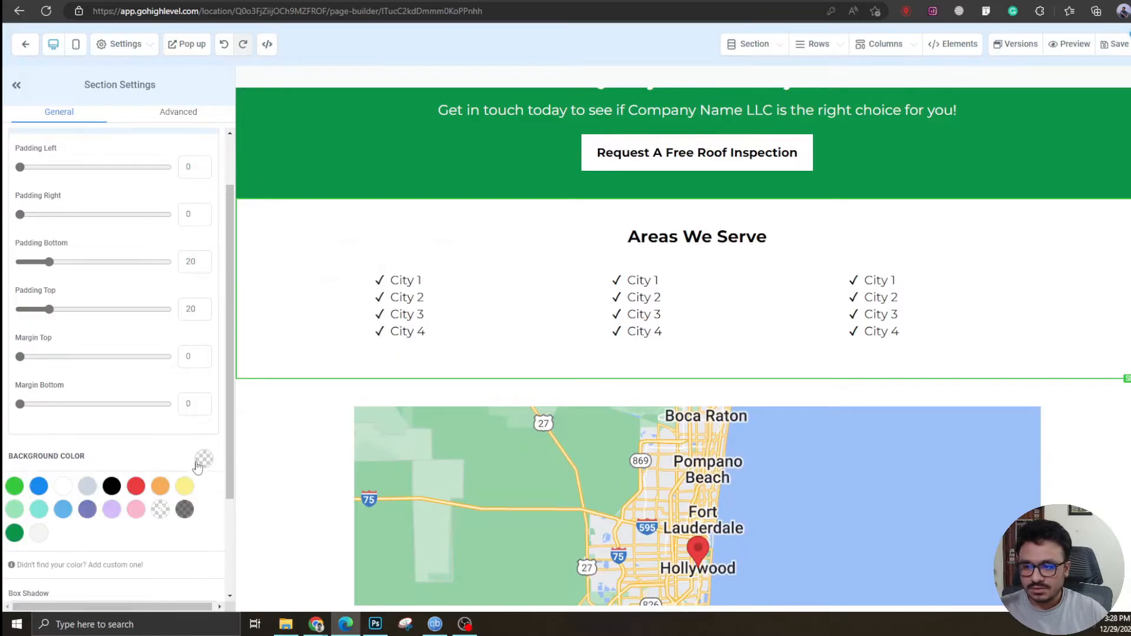
pyautogui.click(39, 533)
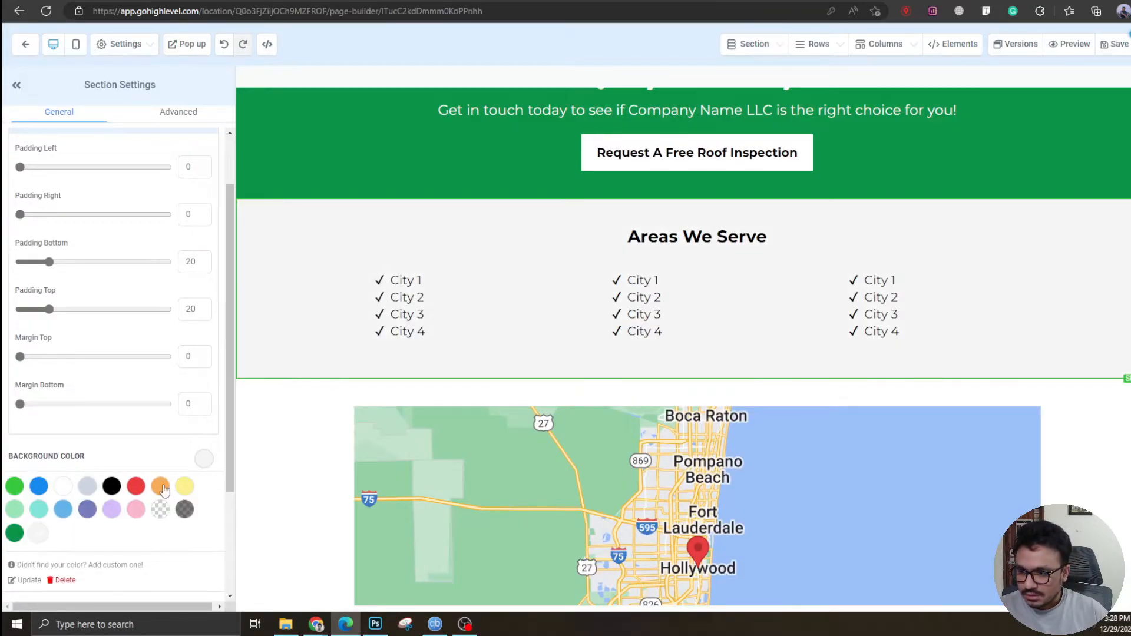
pyautogui.click(201, 467)
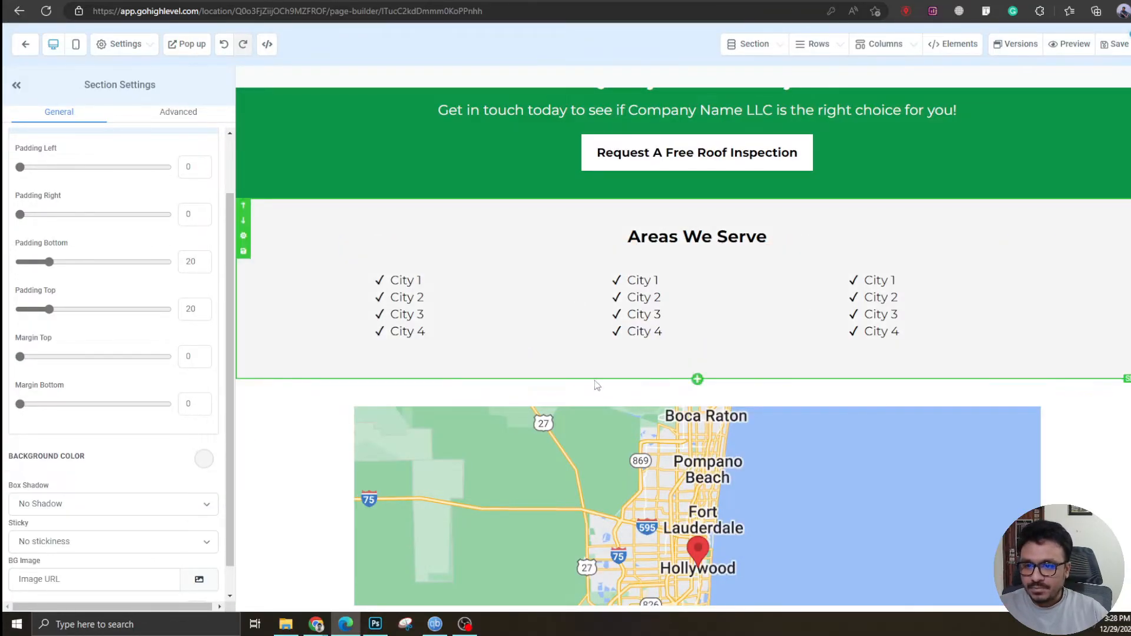
# Insert a divider under the "Areas We Serve" headline with a width of 30 percent and a height of 3px
pyautogui.click(698, 247)
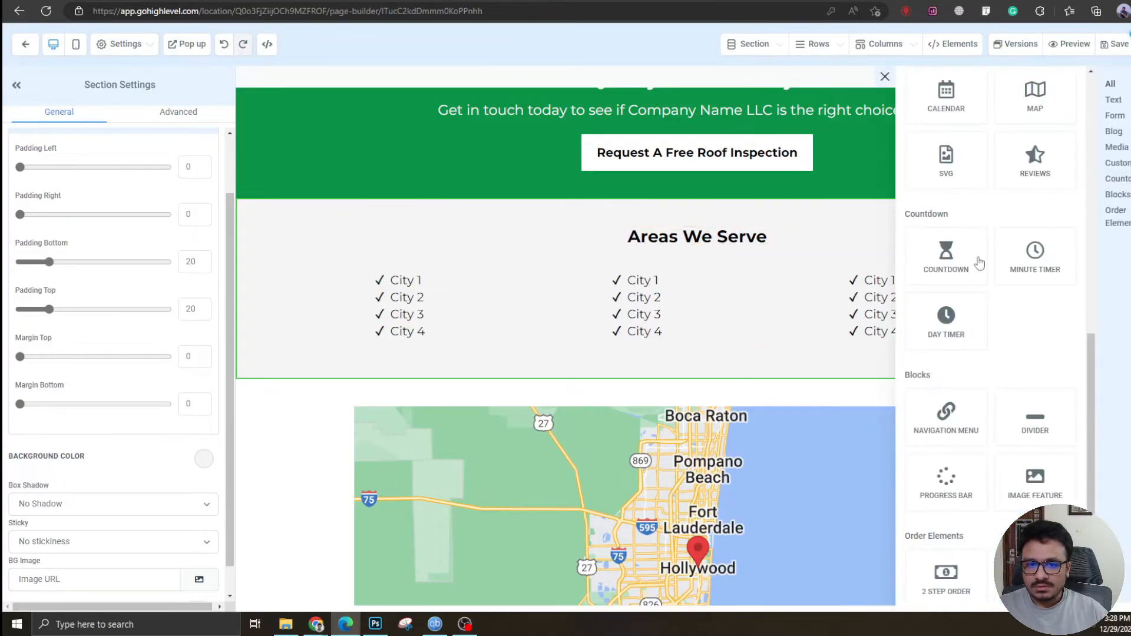
pyautogui.click(1026, 439)
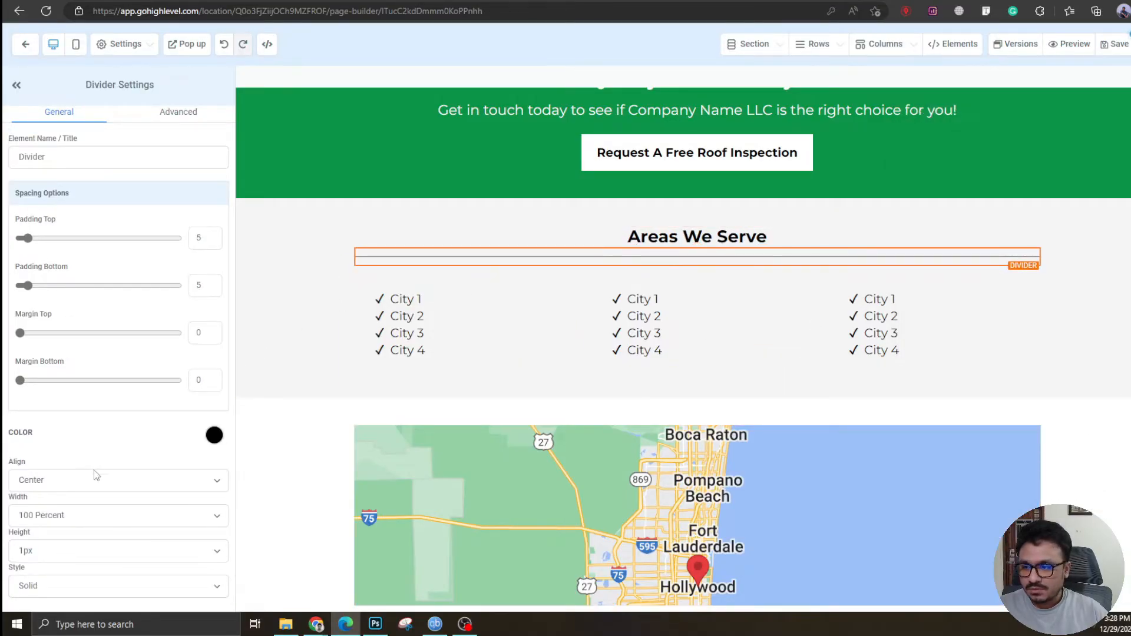
pyautogui.click(76, 521)
pyautogui.click(86, 430)
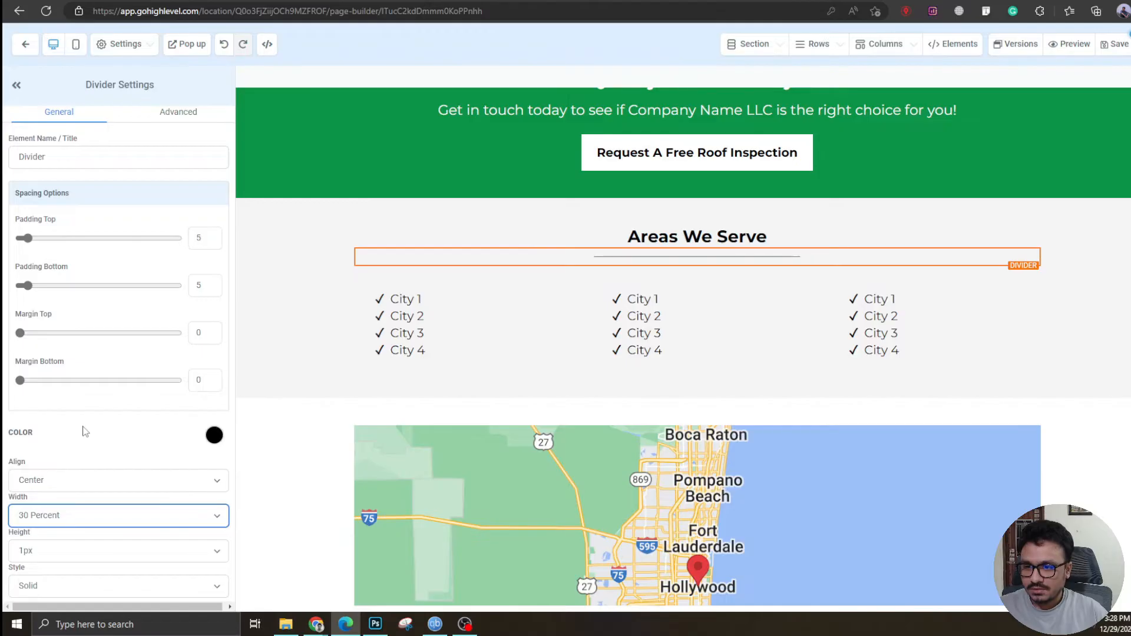
pyautogui.click(65, 551)
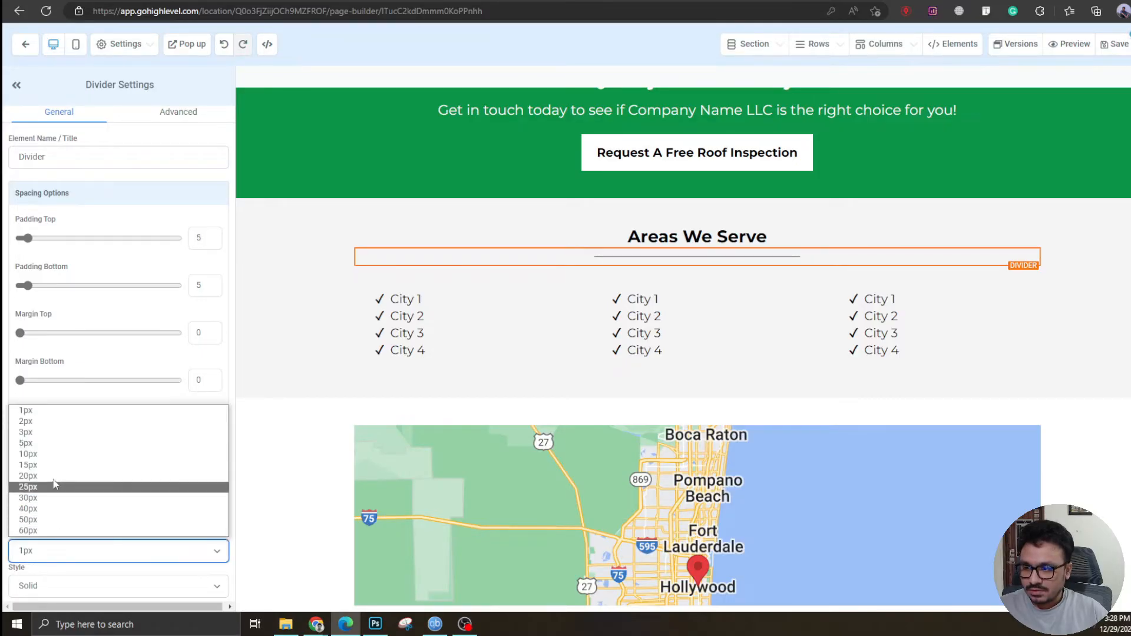
pyautogui.click(69, 431)
pyautogui.click(479, 422)
# Add a full-width section with a one-column row below the map and insert a paragraph element in it
pyautogui.scroll(-3, 479, 419)
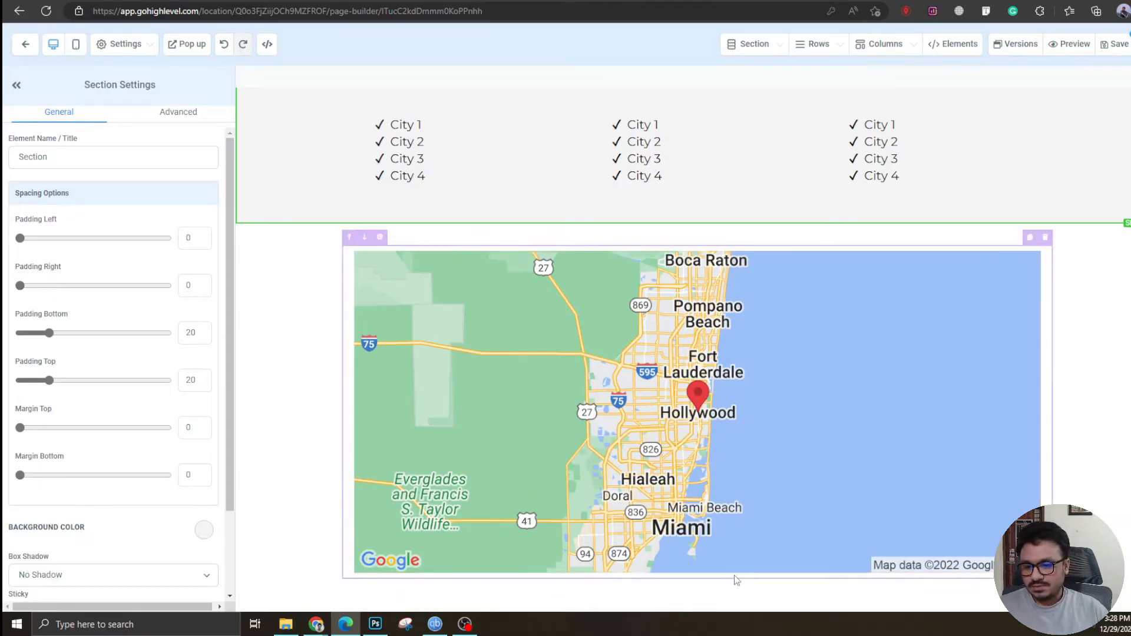
pyautogui.click(698, 602)
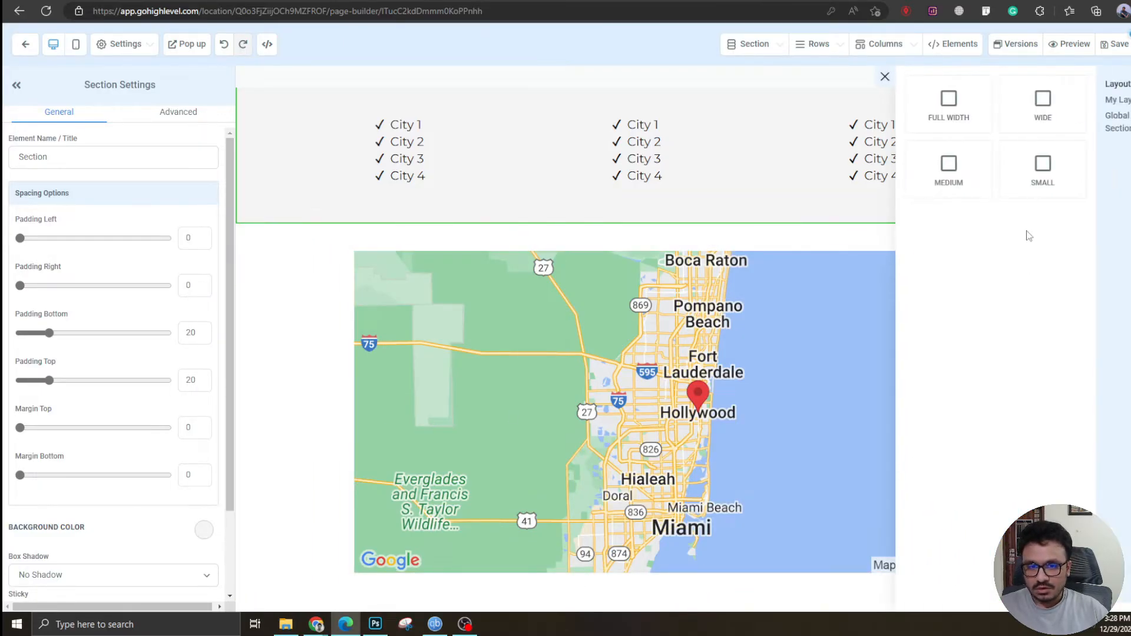
pyautogui.click(967, 113)
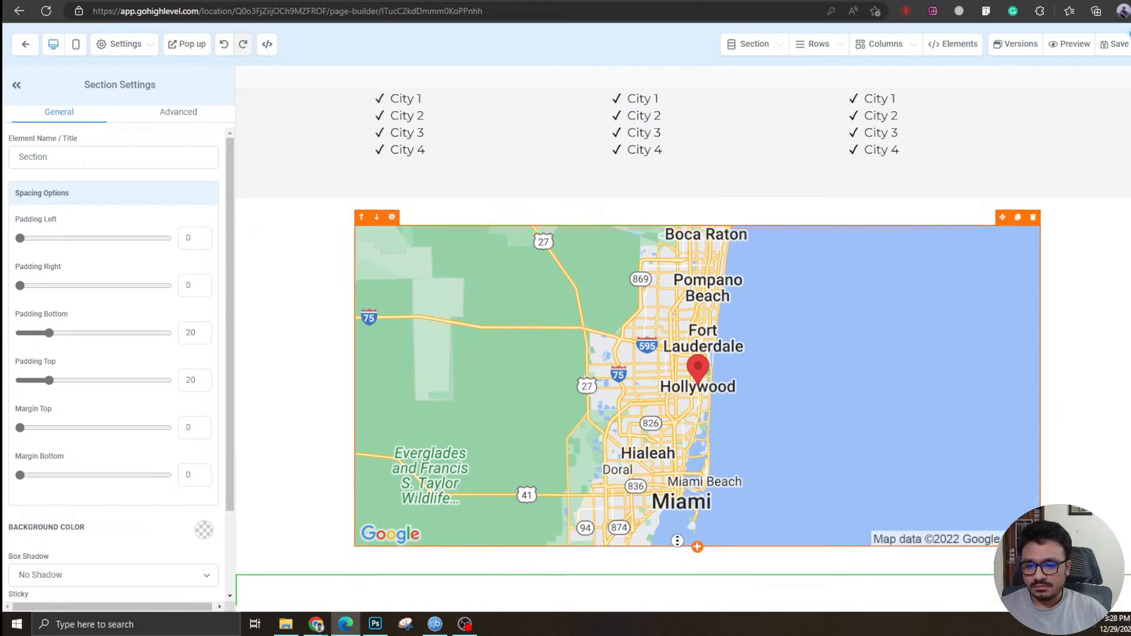
pyautogui.click(699, 574)
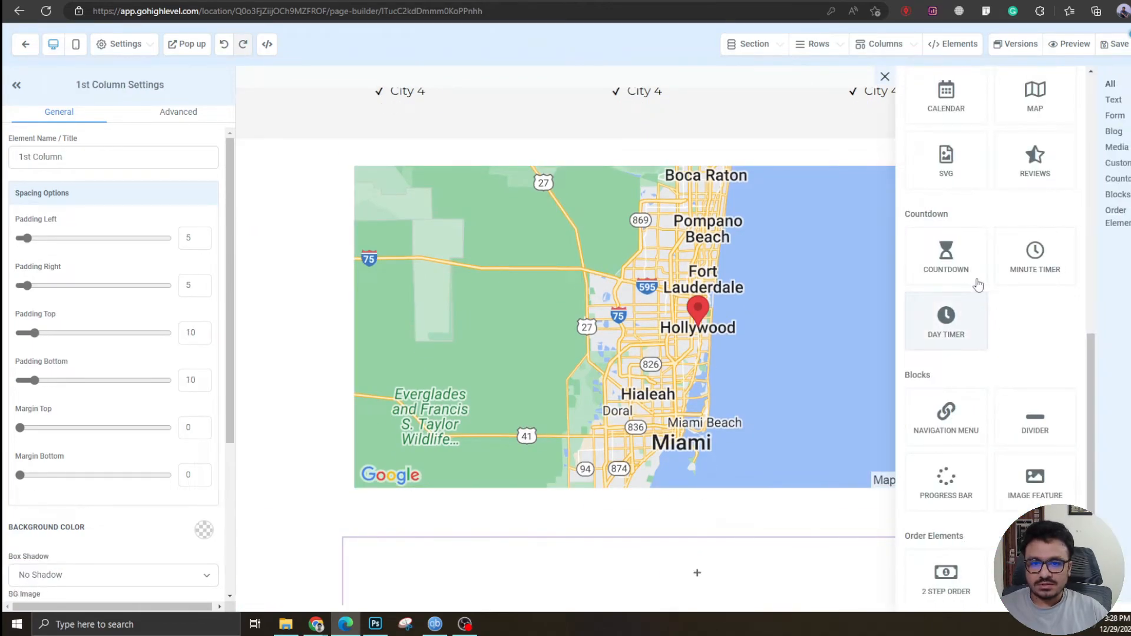
pyautogui.scroll(10, 998, 314)
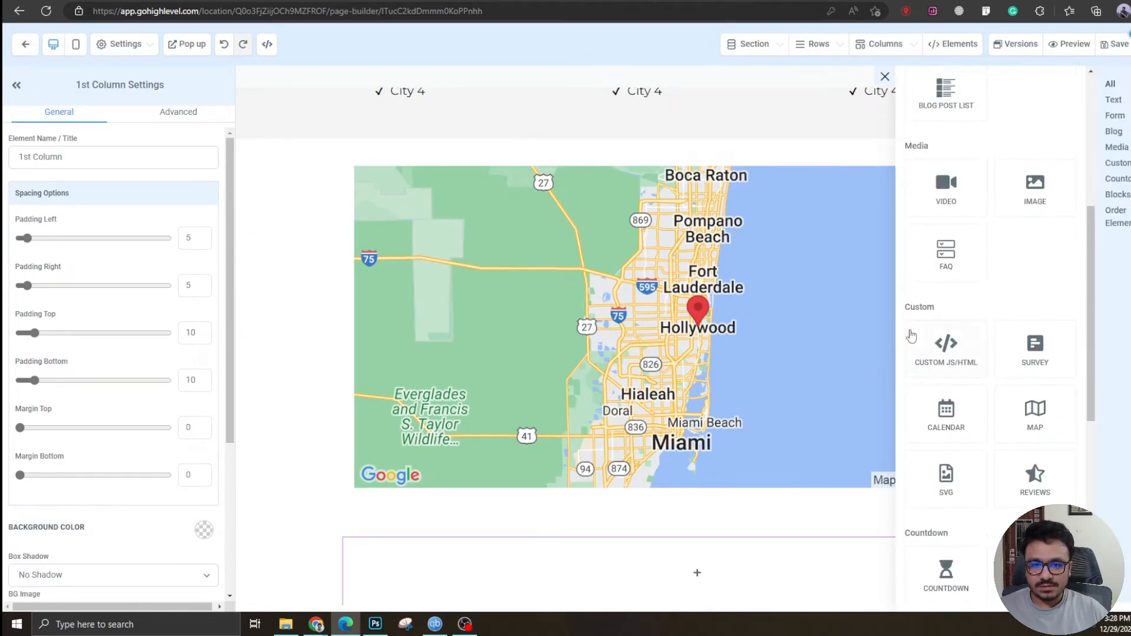
pyautogui.scroll(-10, 919, 340)
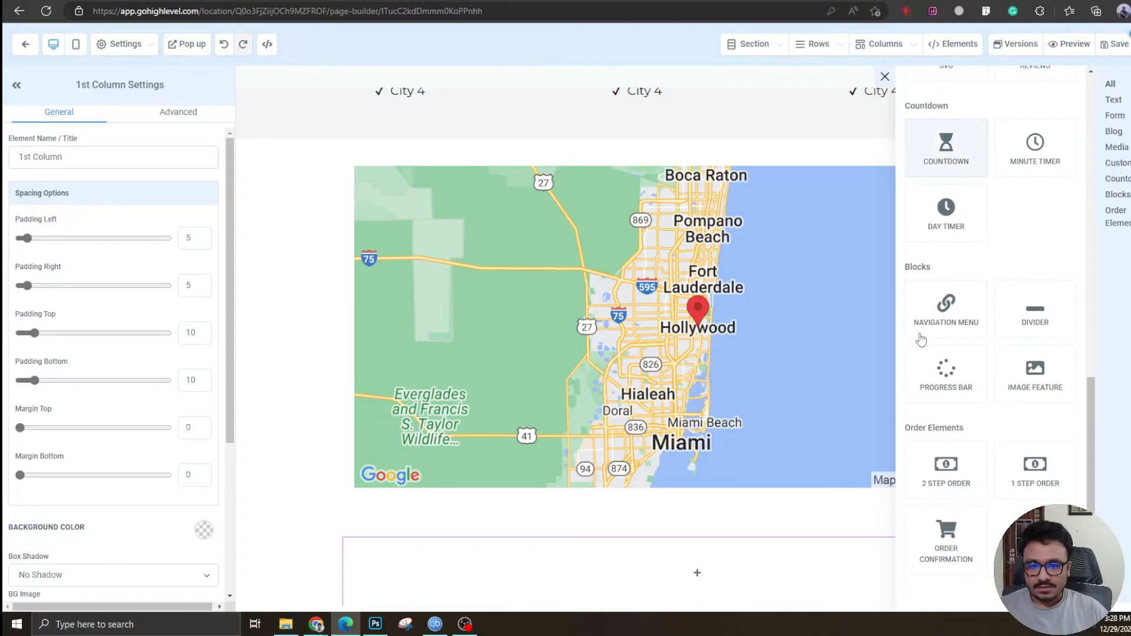
pyautogui.scroll(6, 923, 342)
pyautogui.scroll(5, 921, 339)
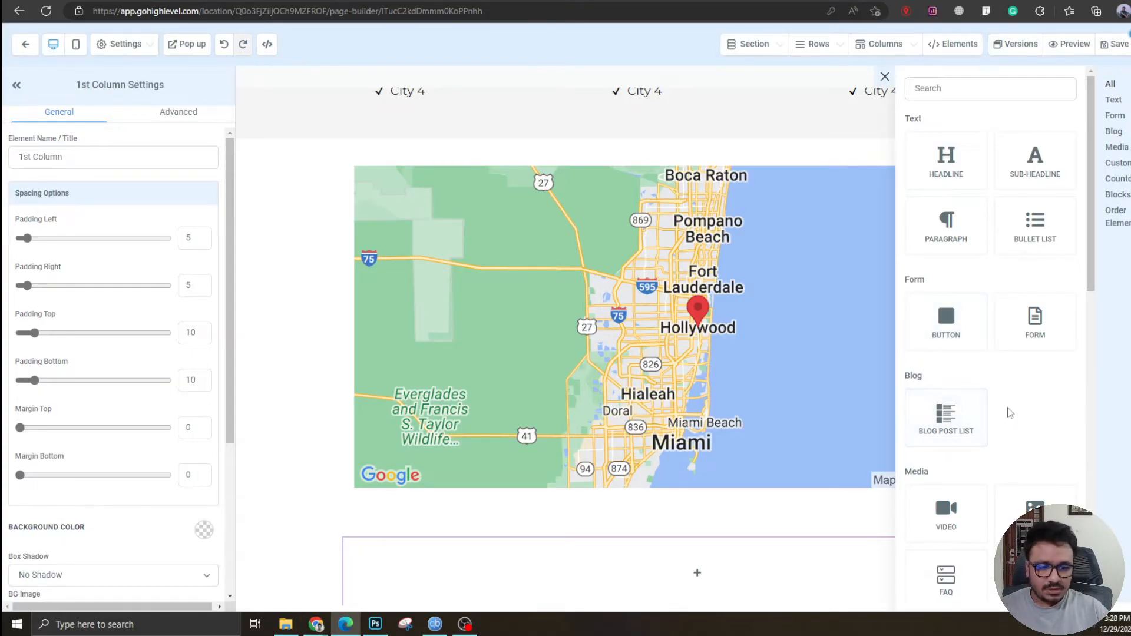
pyautogui.click(942, 227)
# Replace the new paragraph's placeholder text with "Copyright © Company Name LLC | All Rights Reserved."
pyautogui.click(630, 560)
pyautogui.hotkey('ctrl', 'a')
pyautogui.press('BackSpace')
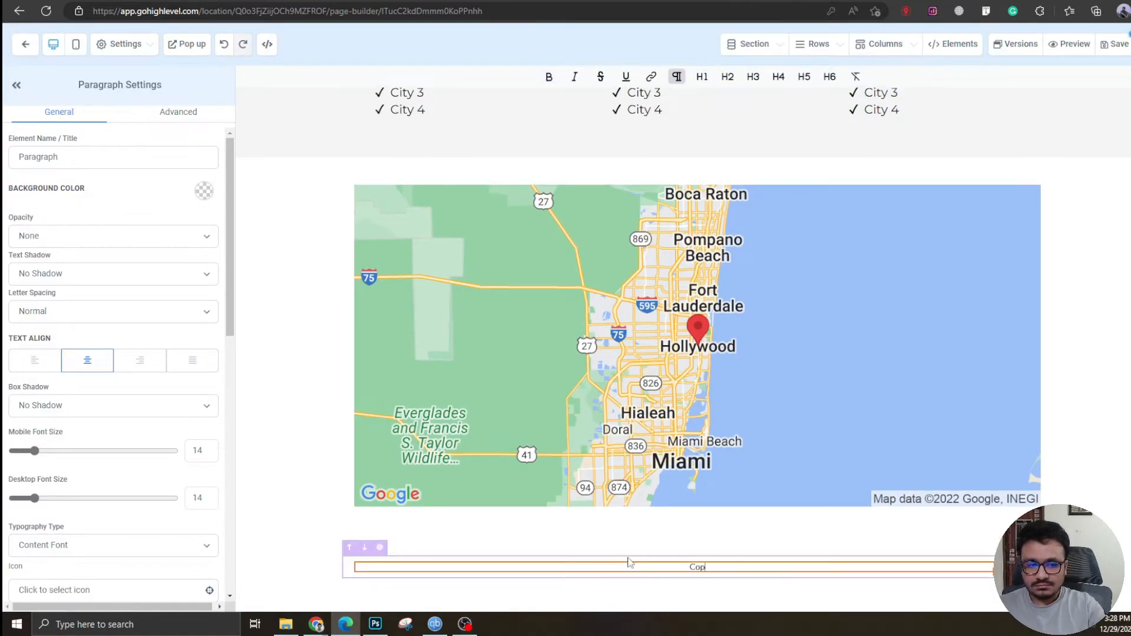
pyautogui.write('Copyrugh')
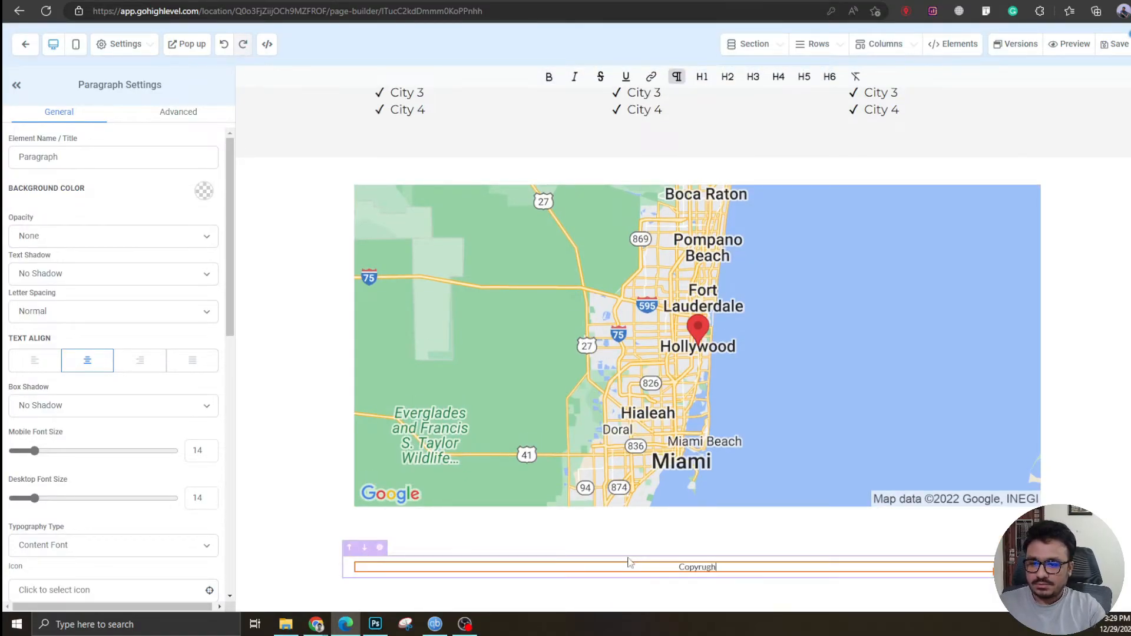
pyautogui.press('BackSpace')
pyautogui.press('BackSpace')
pyautogui.press('BackSpace')
pyautogui.write('ight')
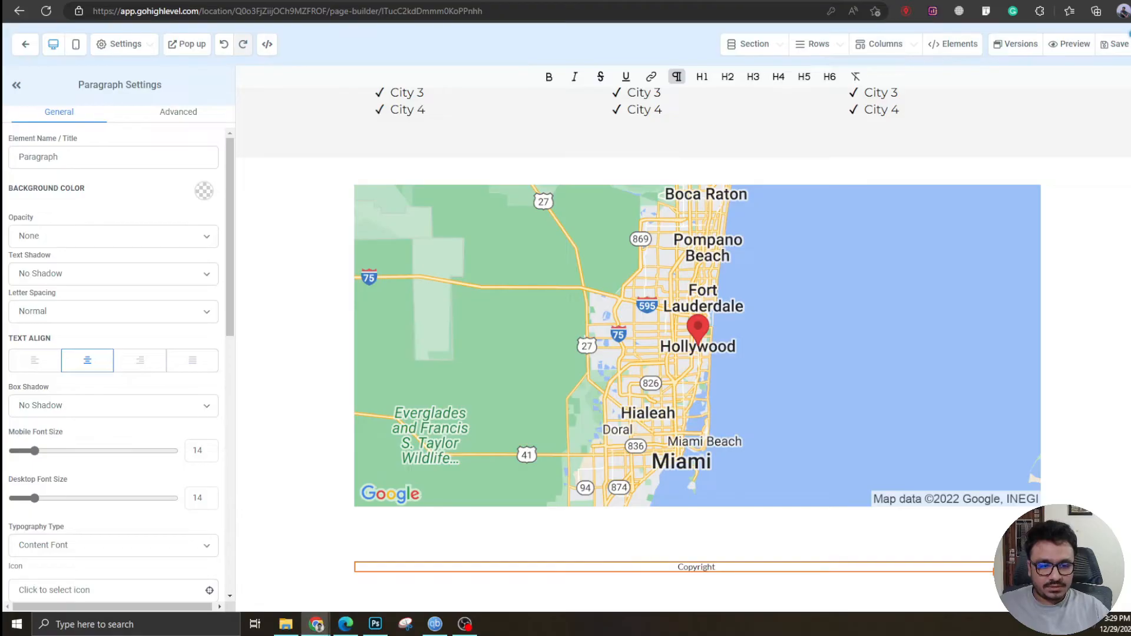
pyautogui.write(' © Company Name LLC | All Rights Reserved.')
pyautogui.click(592, 551)
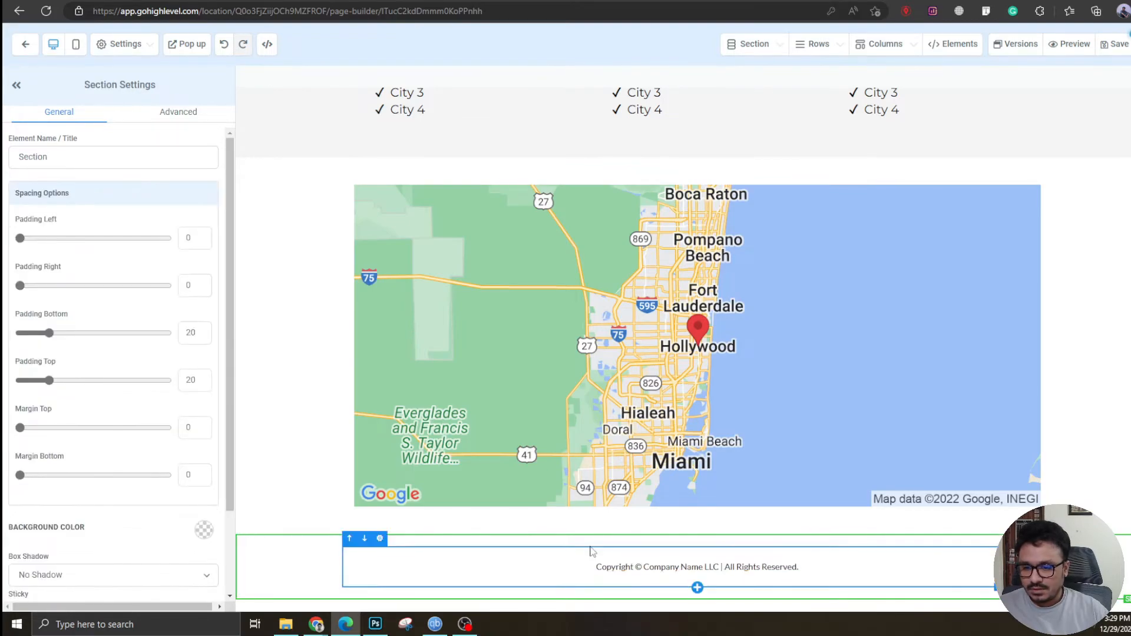
# Set the top and bottom padding to 0 for both the copyright section and its one-column row
pyautogui.doubleClick(191, 379)
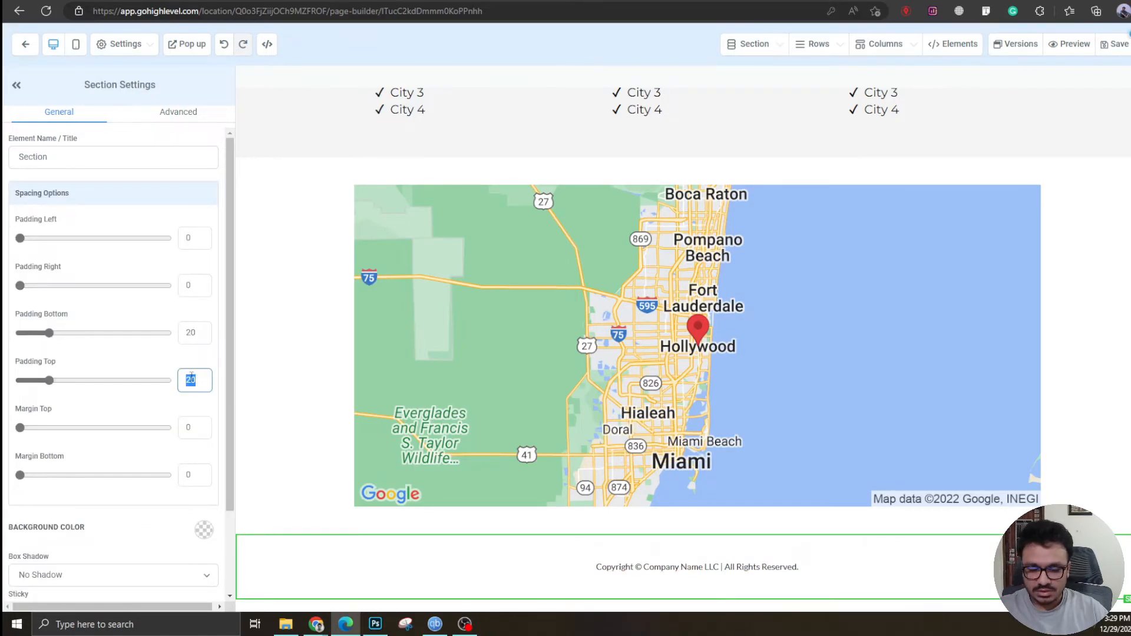
pyautogui.write('0')
pyautogui.doubleClick(190, 333)
pyautogui.write('0')
pyautogui.click(487, 568)
pyautogui.click(488, 568)
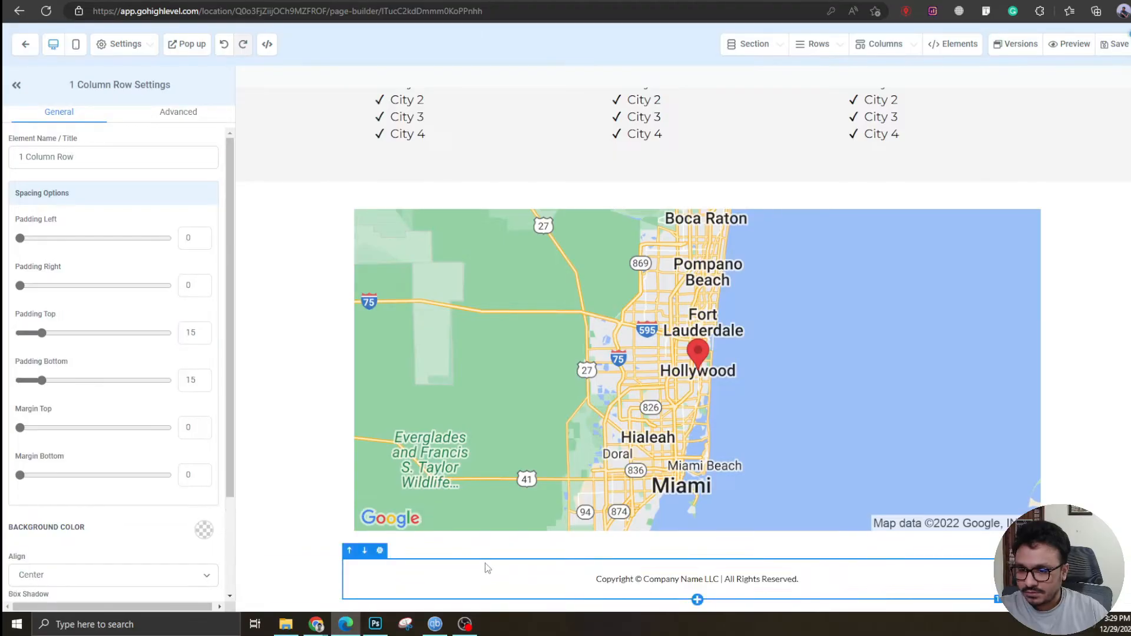
pyautogui.doubleClick(190, 380)
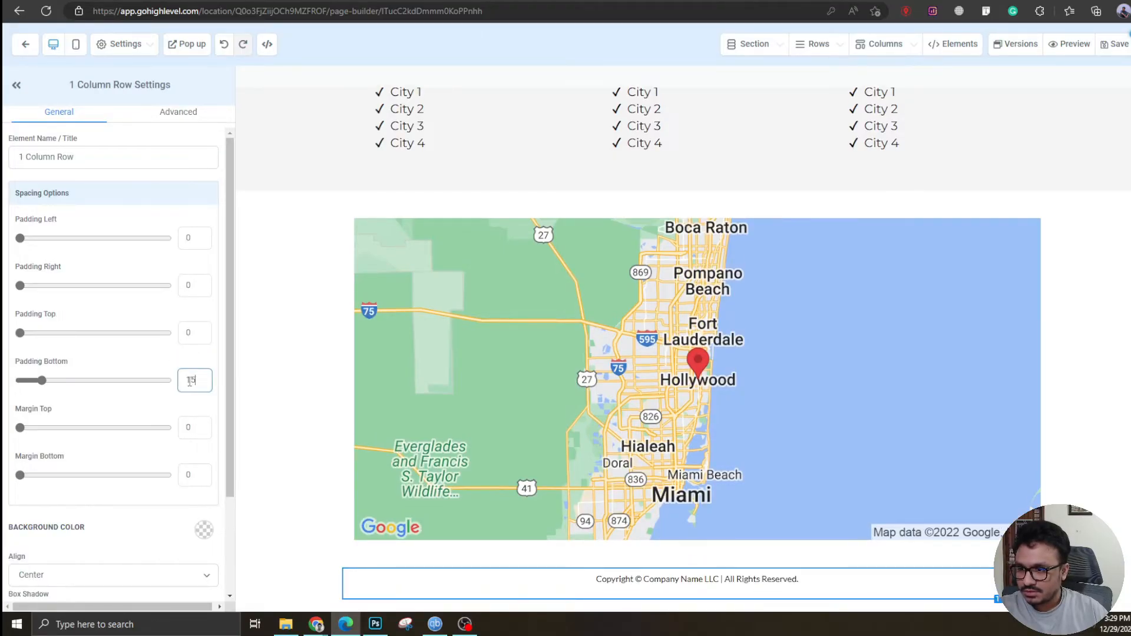
pyautogui.write('0')
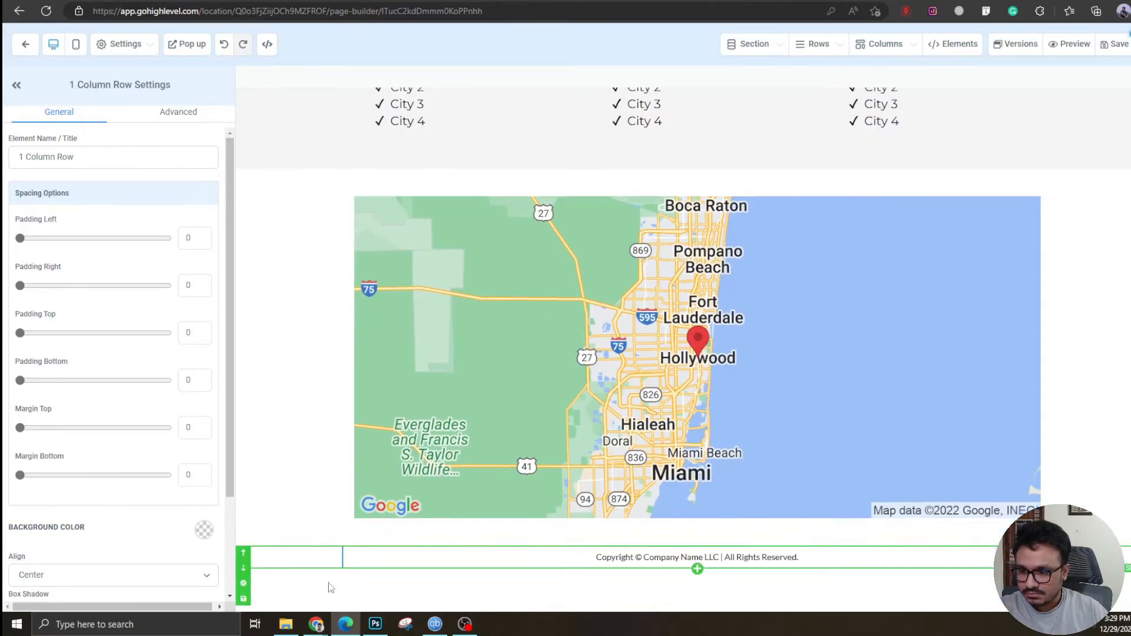
# Select the last section on the page, the copyright footer, and set its background color to the saved dark green
pyautogui.click(294, 572)
pyautogui.scroll(-1, 976, 600)
pyautogui.moveTo(730, 45)
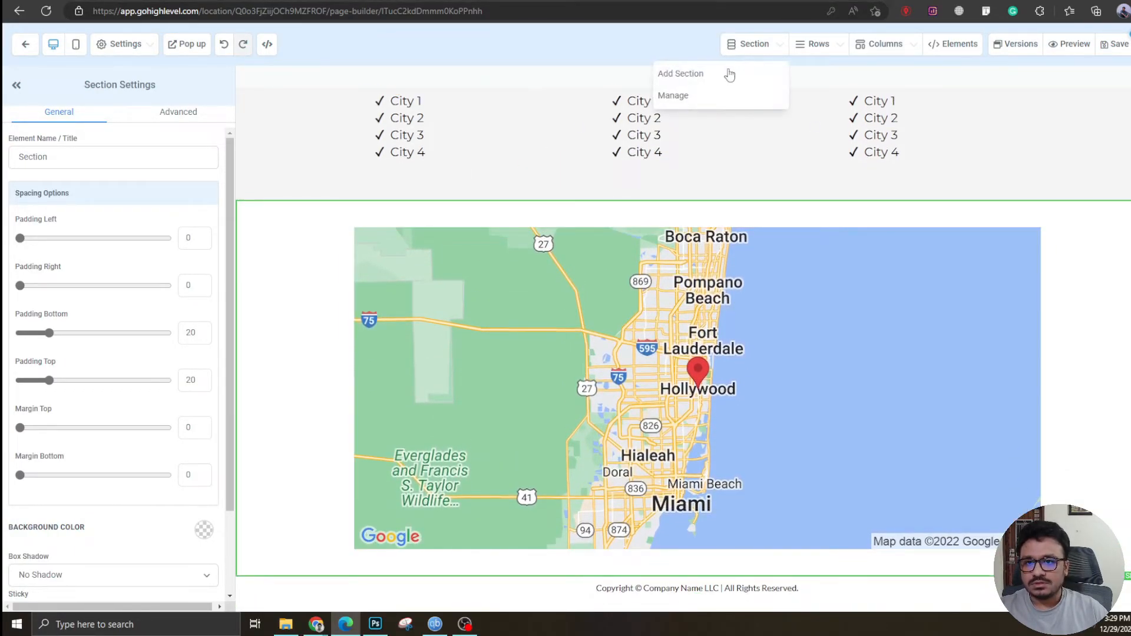
pyautogui.click(719, 96)
pyautogui.click(1008, 370)
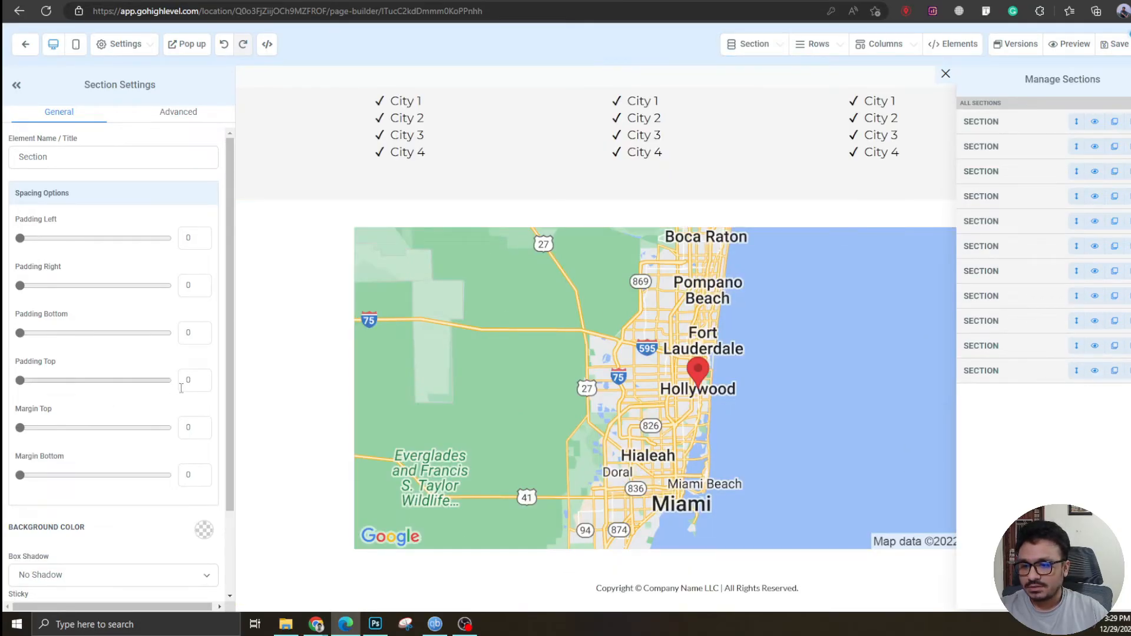
pyautogui.scroll(-2, 180, 506)
pyautogui.click(201, 429)
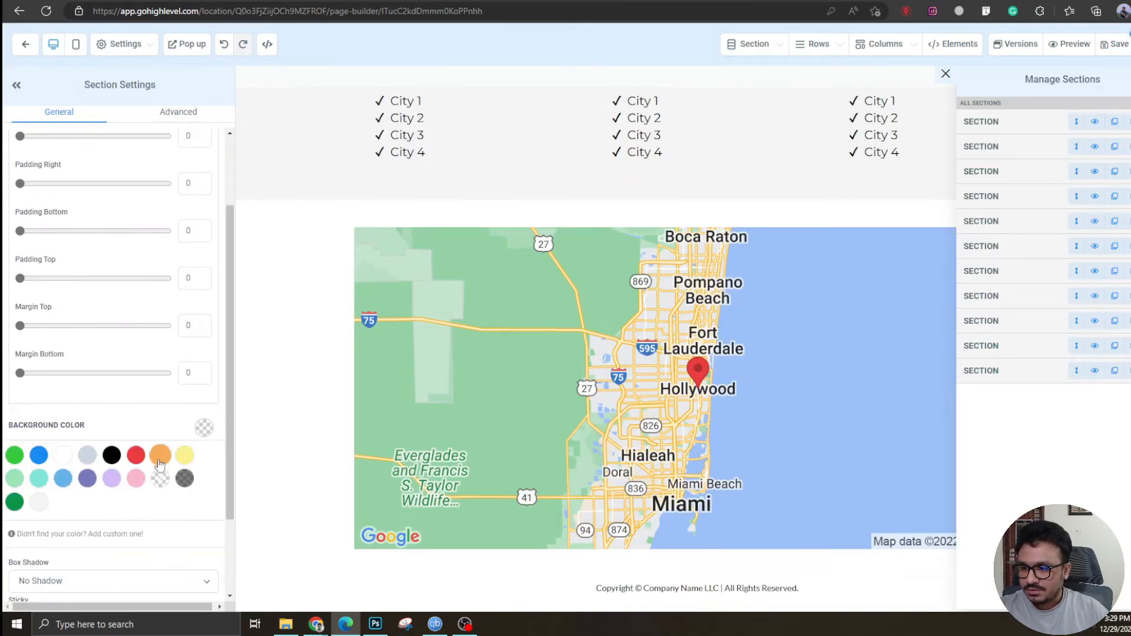
pyautogui.click(16, 500)
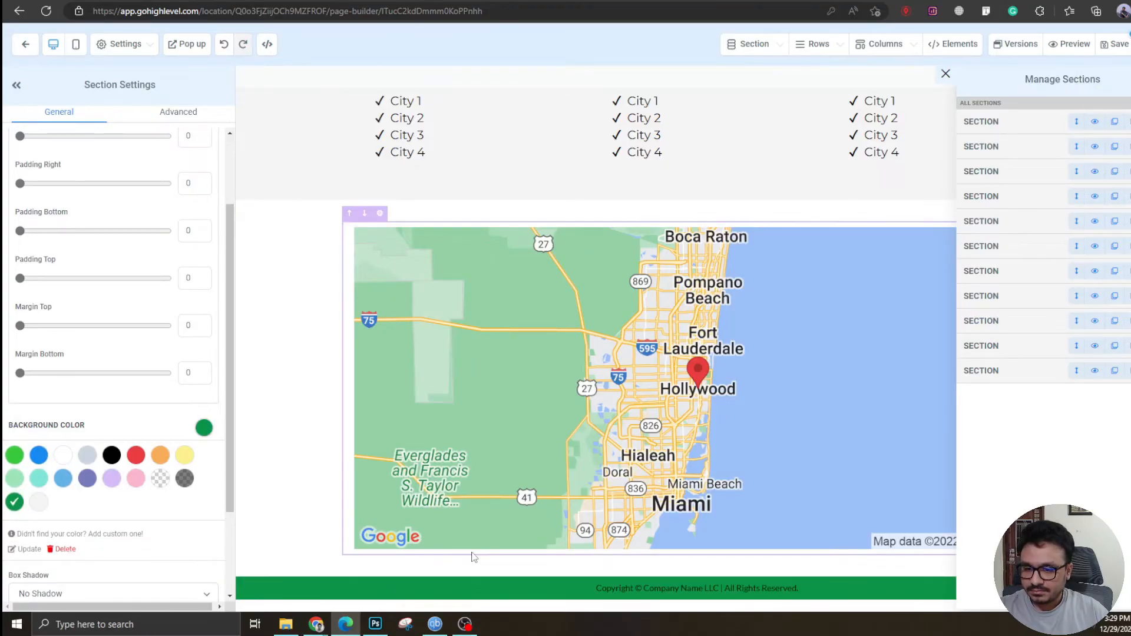
# Change the text color of the copyright paragraph to white
pyautogui.click(754, 588)
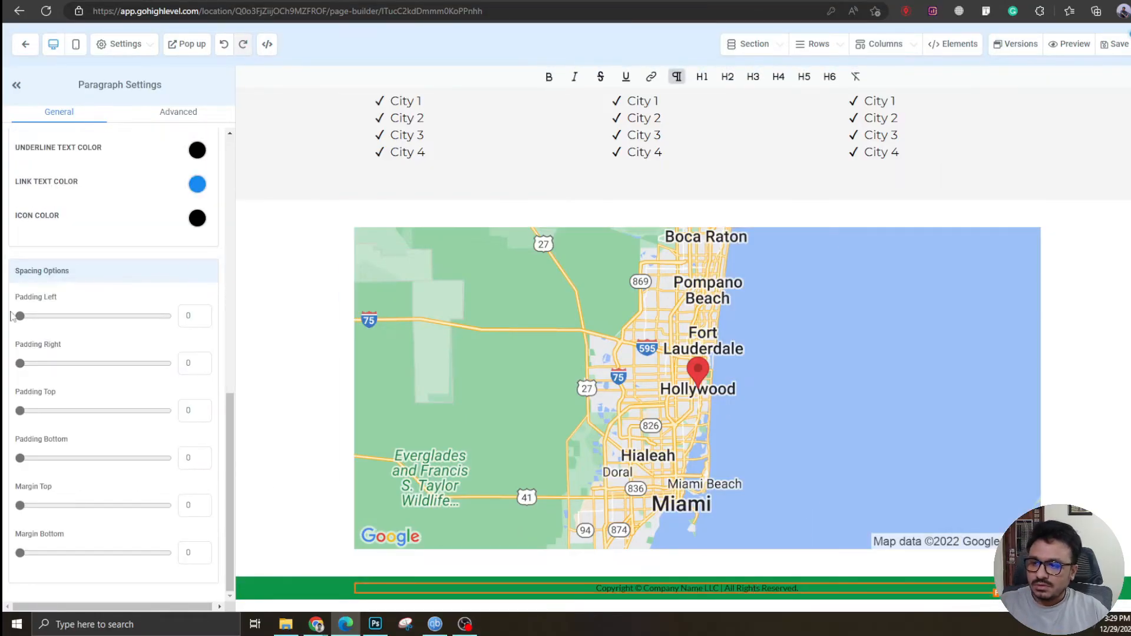
pyautogui.scroll(7, 79, 323)
pyautogui.click(197, 332)
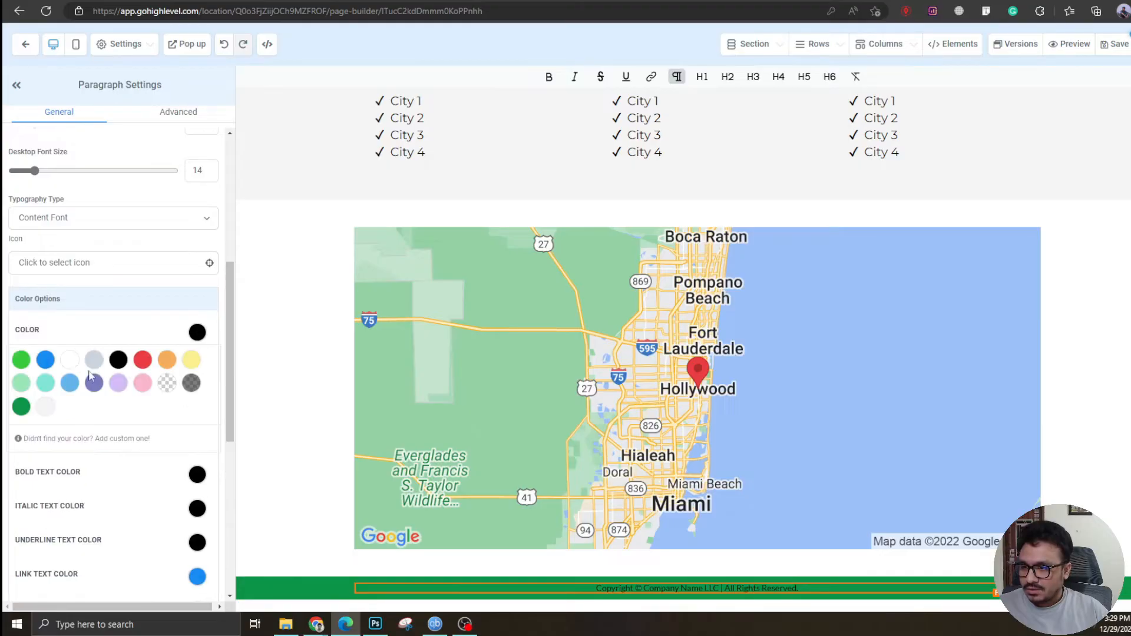
pyautogui.click(70, 360)
pyautogui.click(196, 333)
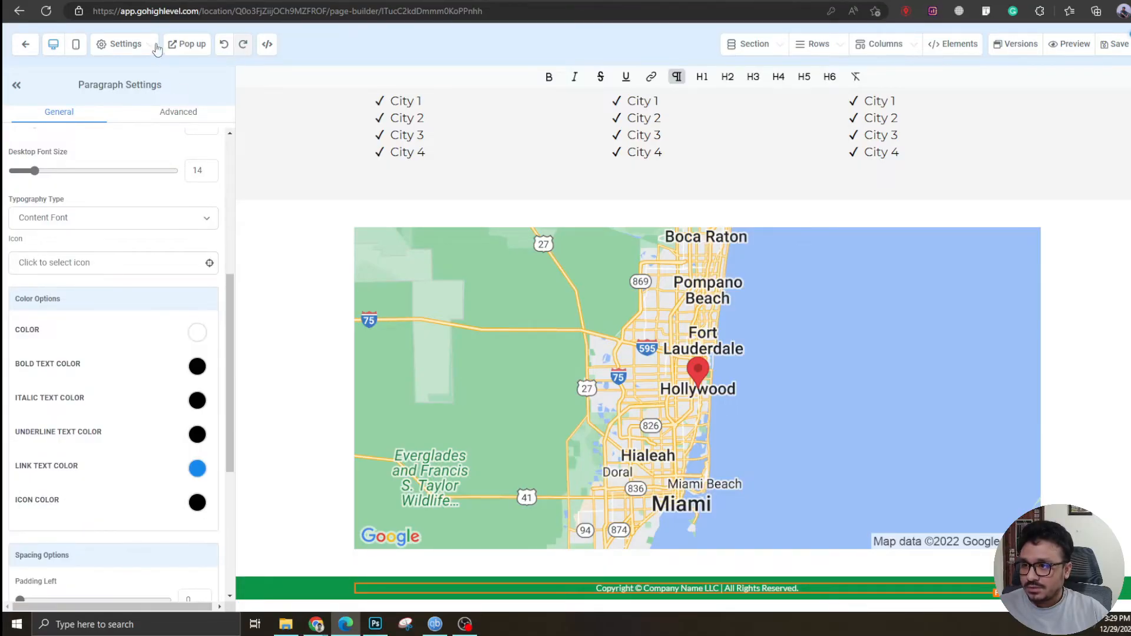
# Review the landing page in mobile view from the footer up to the header and save the page
pyautogui.click(75, 47)
pyautogui.scroll(-10, 738, 375)
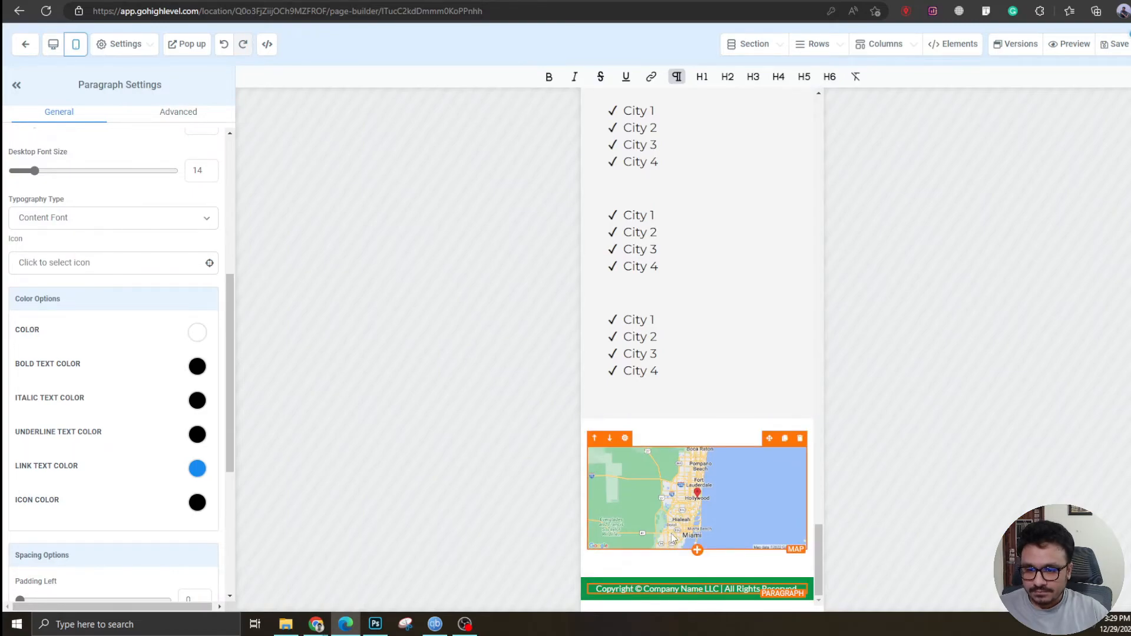
pyautogui.scroll(10, 698, 370)
pyautogui.scroll(15, 697, 371)
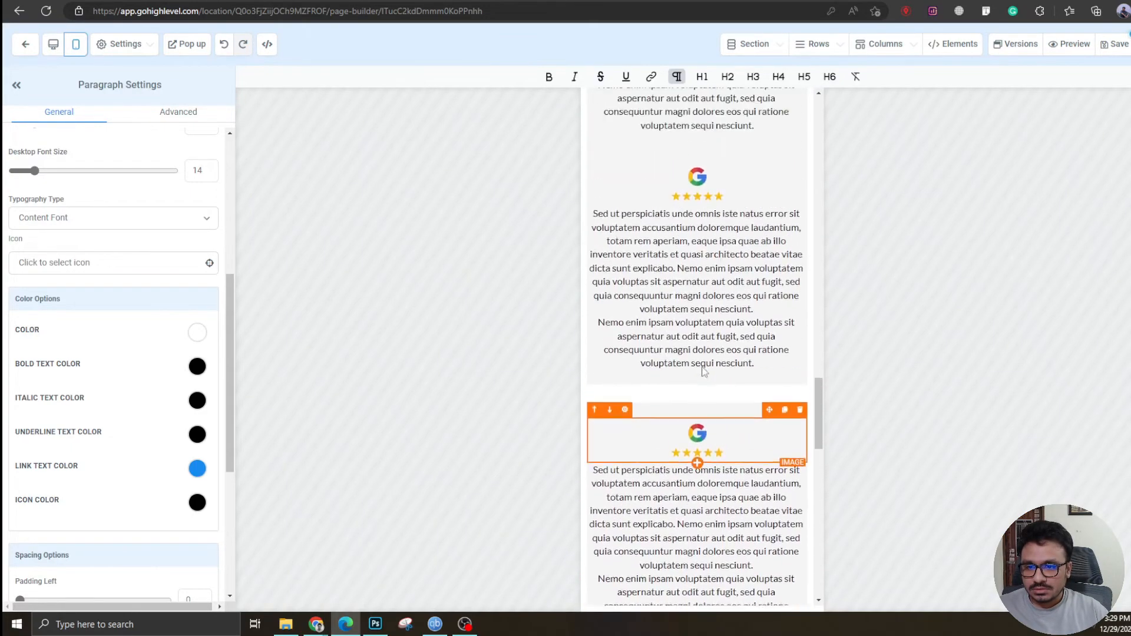
pyautogui.scroll(10, 695, 373)
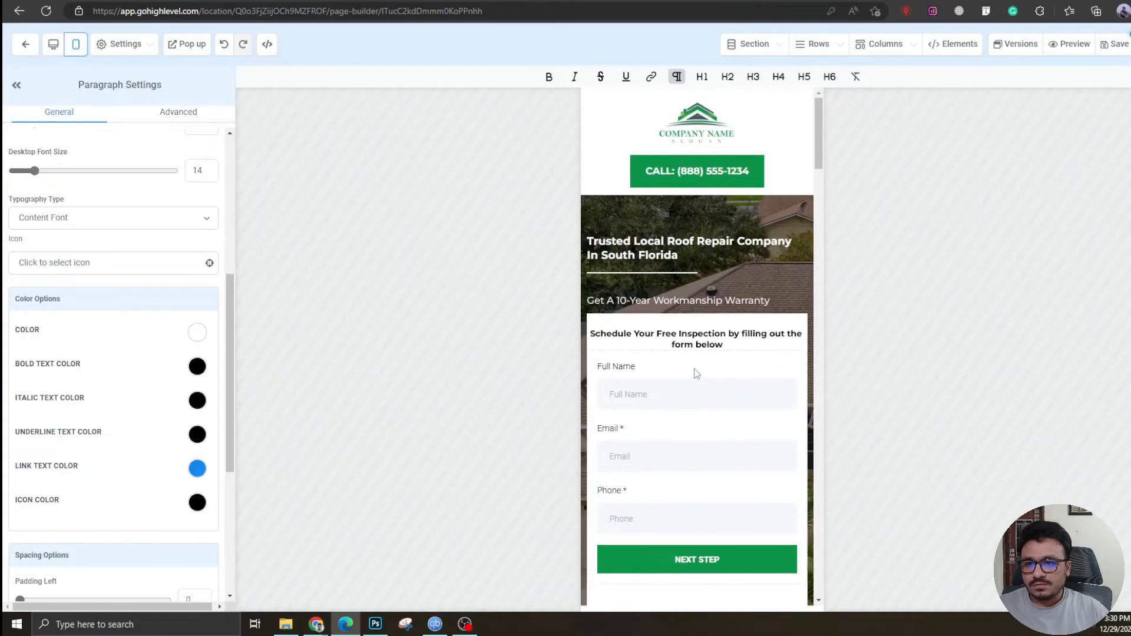
pyautogui.click(1114, 44)
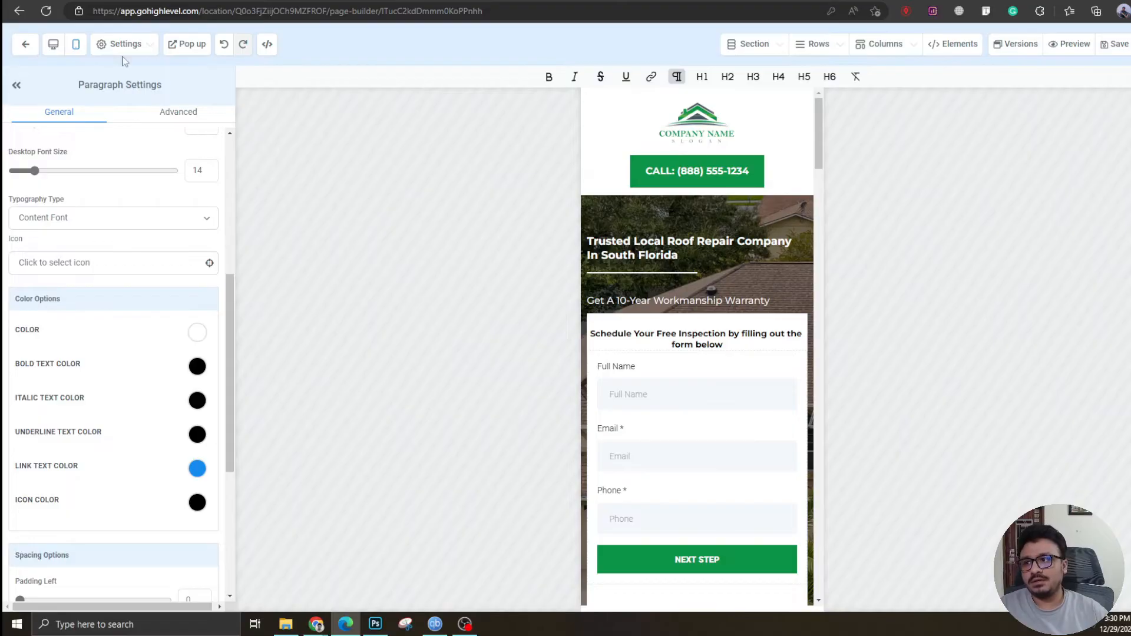
# Return to desktop view and examine the hero section's headline wording, including "Roof Repair", and its warranty sub-headline
pyautogui.click(53, 44)
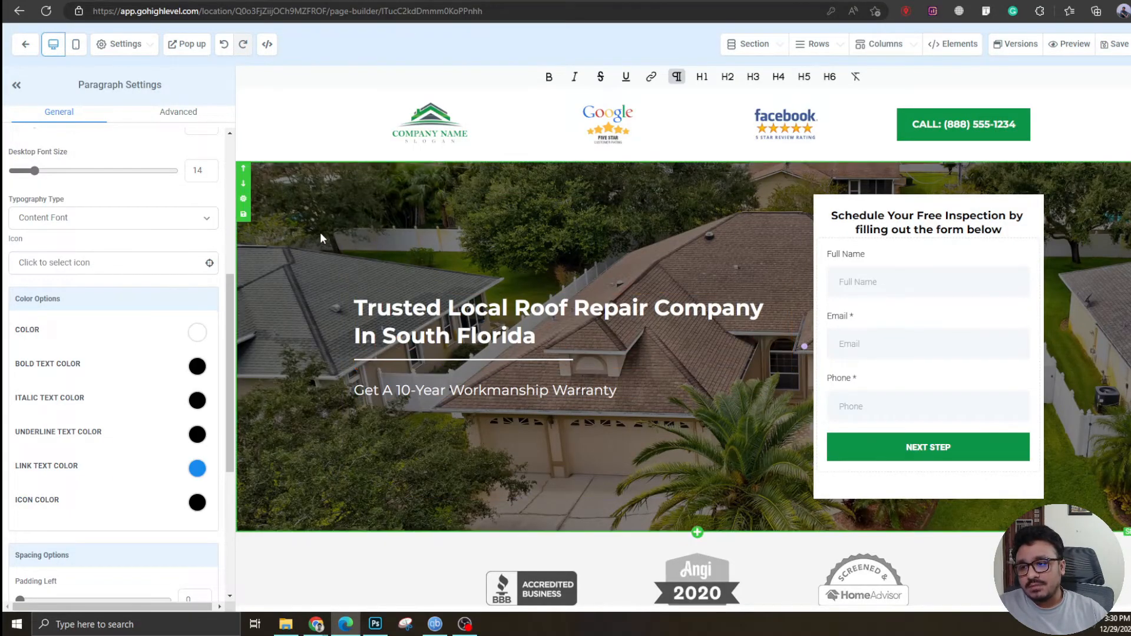
pyautogui.scroll(-4, 625, 400)
pyautogui.scroll(4, 626, 399)
pyautogui.scroll(-3, 669, 291)
pyautogui.scroll(3, 666, 292)
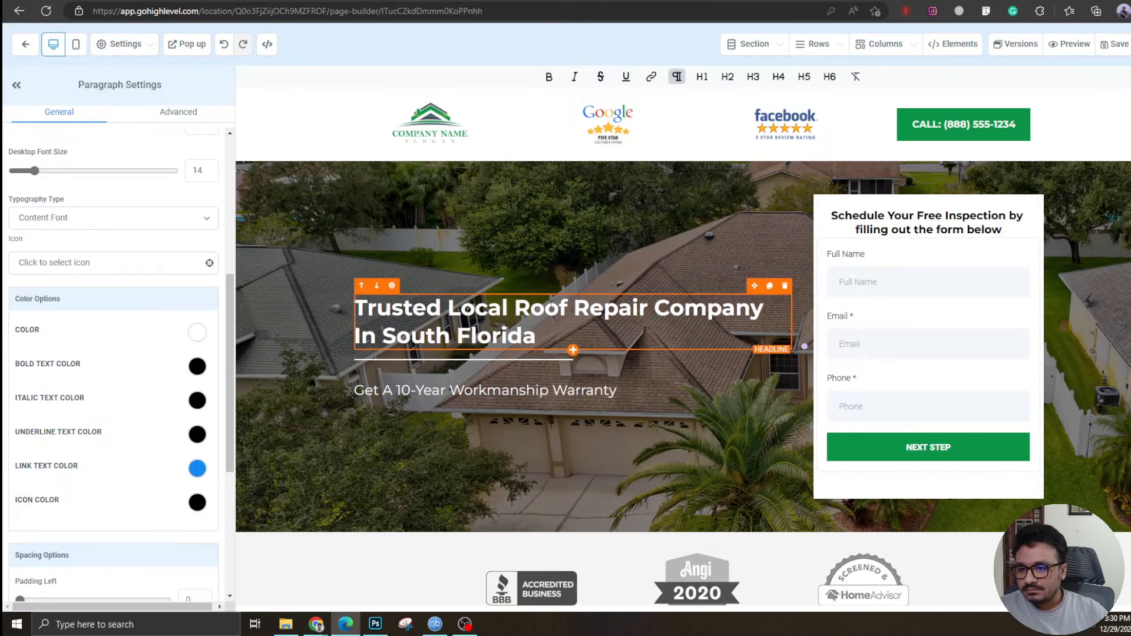
pyautogui.moveTo(384, 335); pyautogui.dragTo(648, 308)
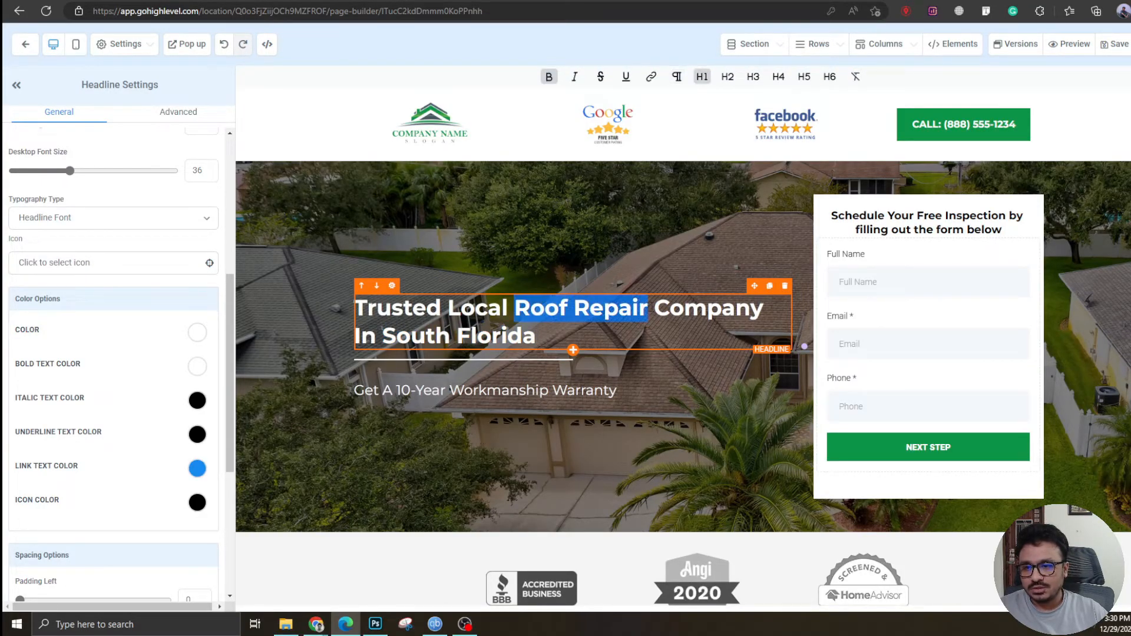
pyautogui.click(620, 306)
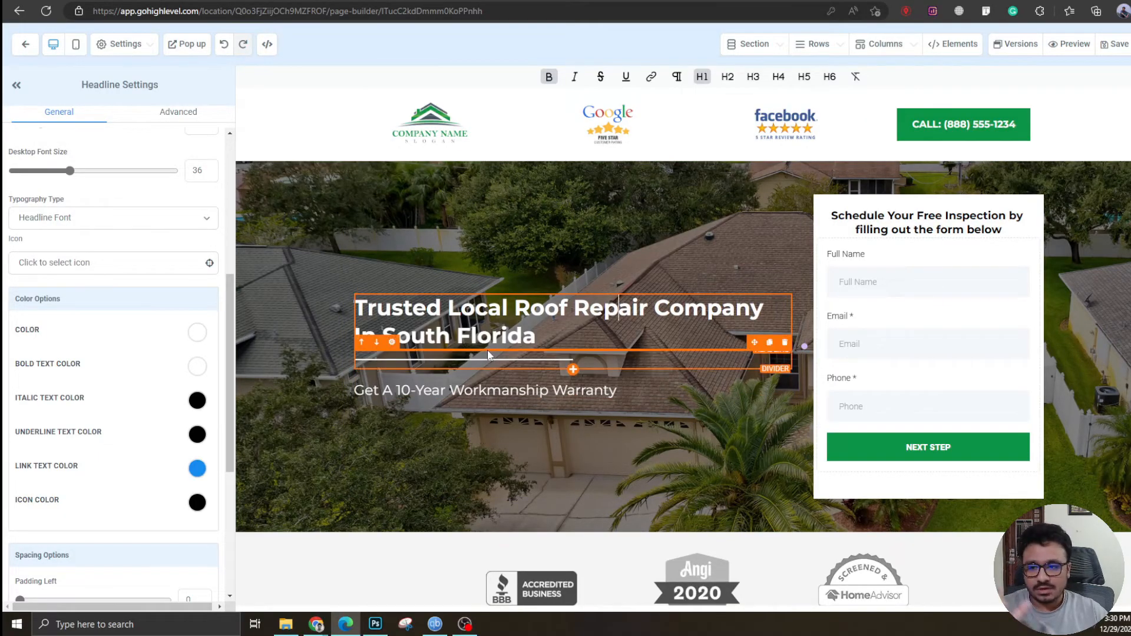
pyautogui.click(416, 391)
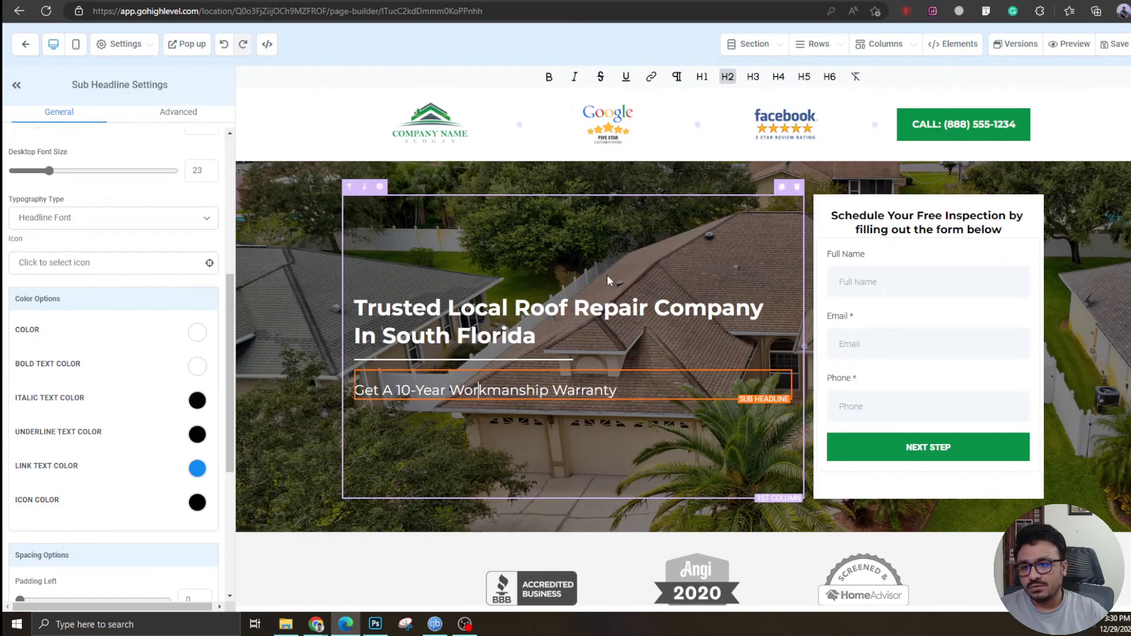
# Examine the page sections from the hero and trust badges through the copy, reviews and map to the footer
pyautogui.scroll(-1, 613, 279)
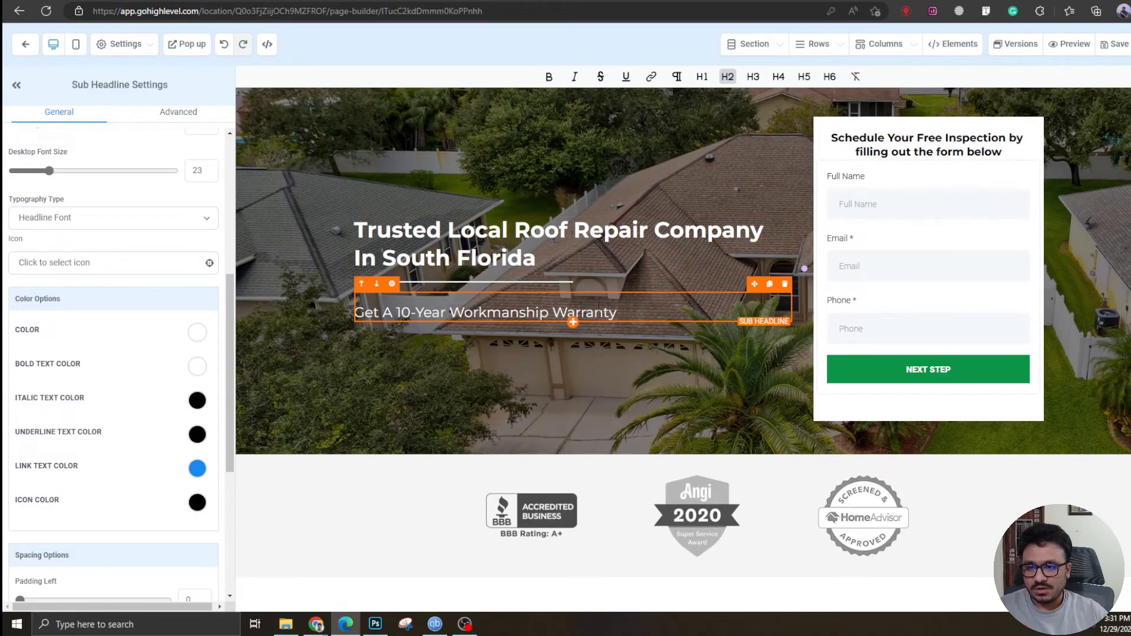
pyautogui.scroll(-3, 602, 309)
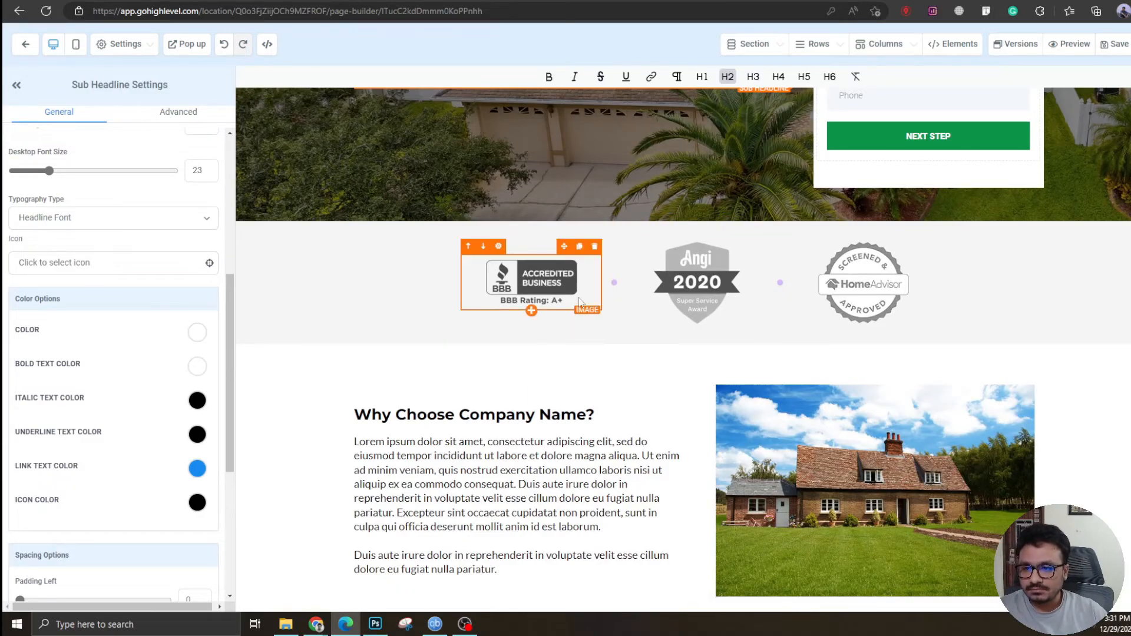
pyautogui.scroll(-1, 710, 352)
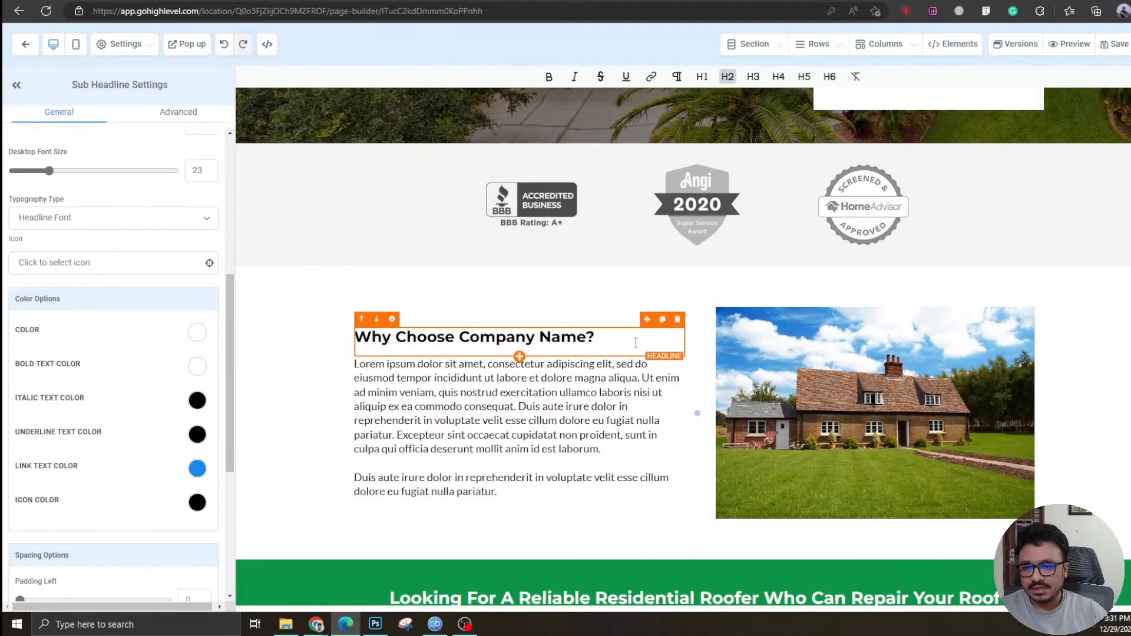
pyautogui.scroll(-1, 509, 340)
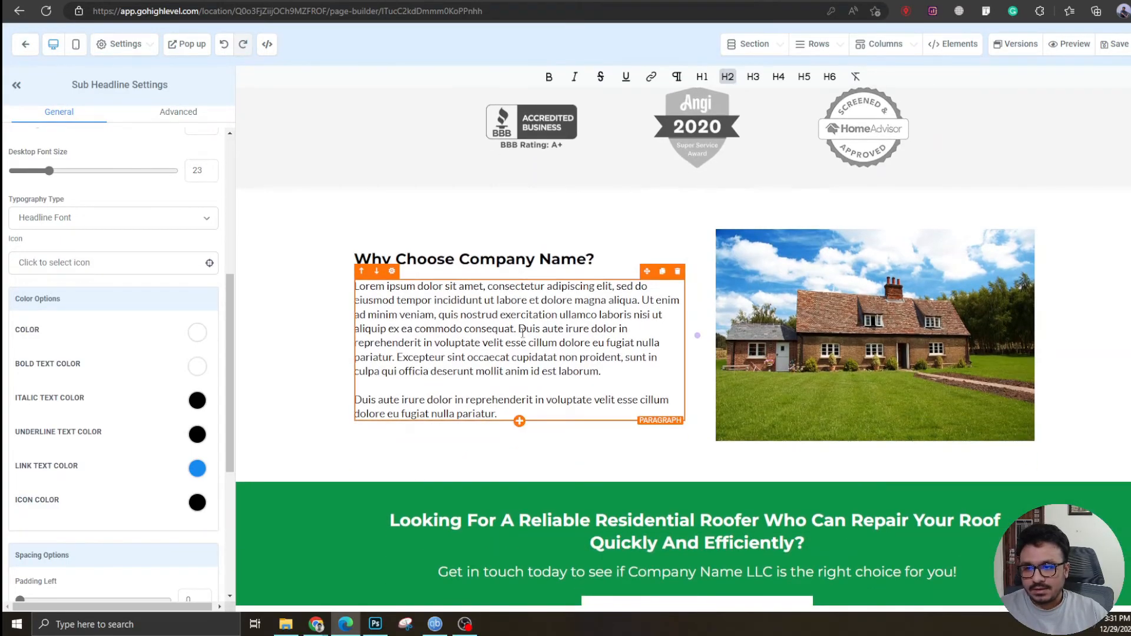
pyautogui.scroll(-2, 458, 307)
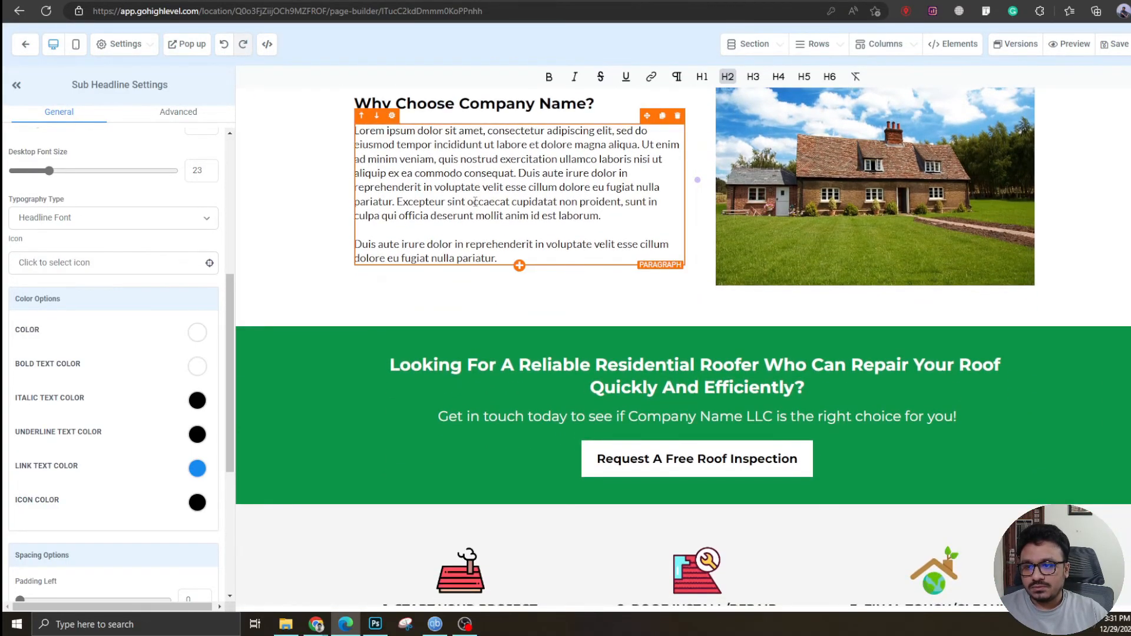
pyautogui.scroll(2, 510, 242)
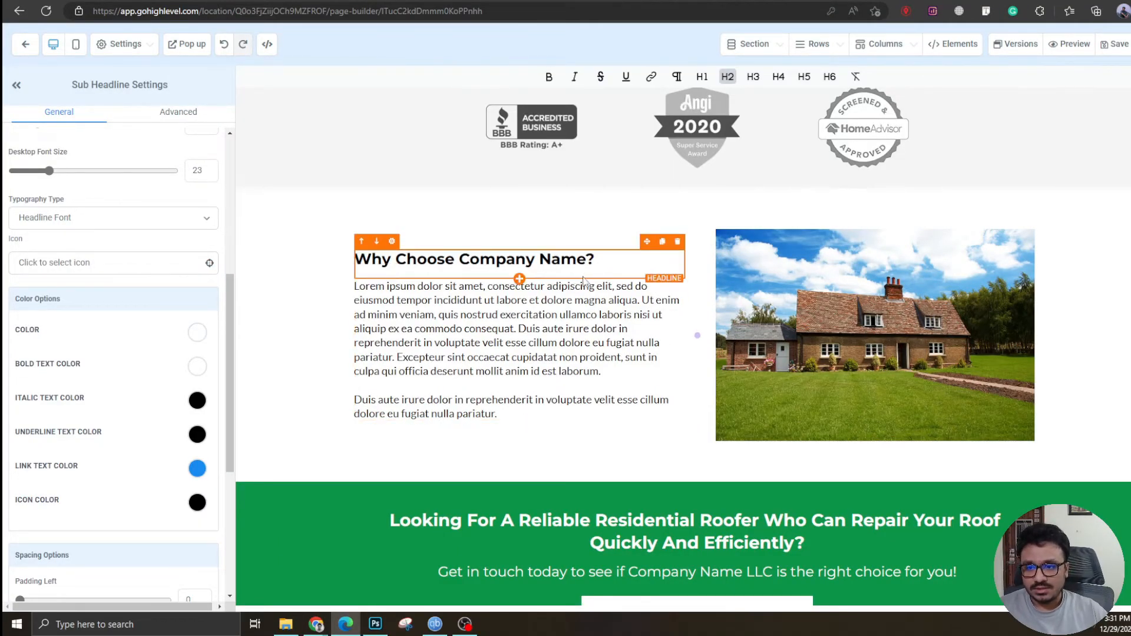
pyautogui.scroll(-1, 589, 276)
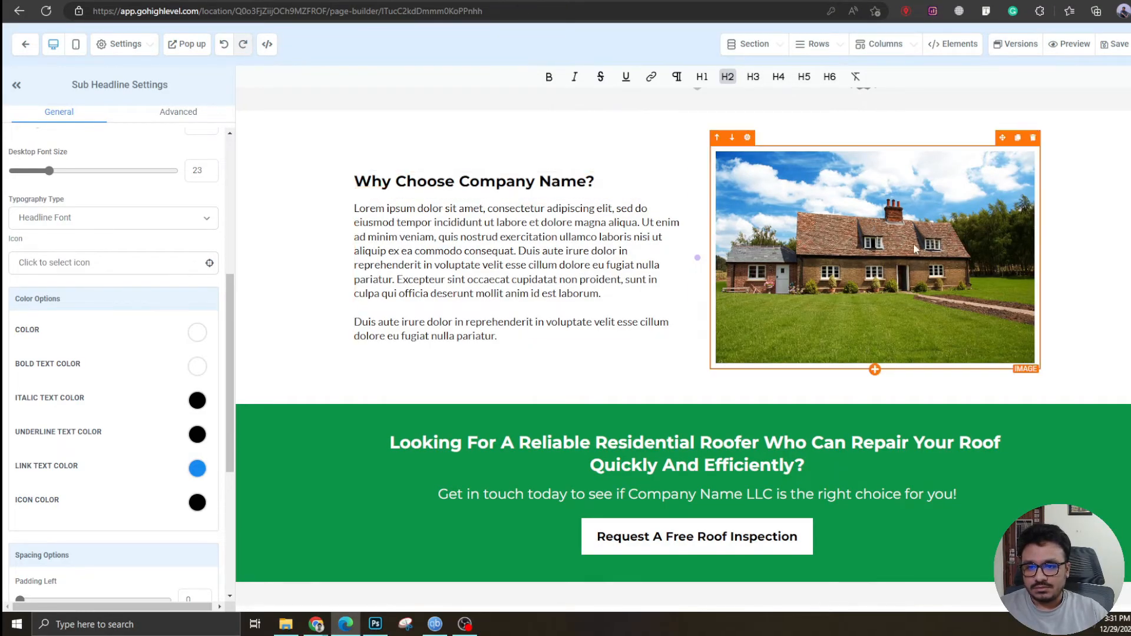
pyautogui.scroll(1, 760, 242)
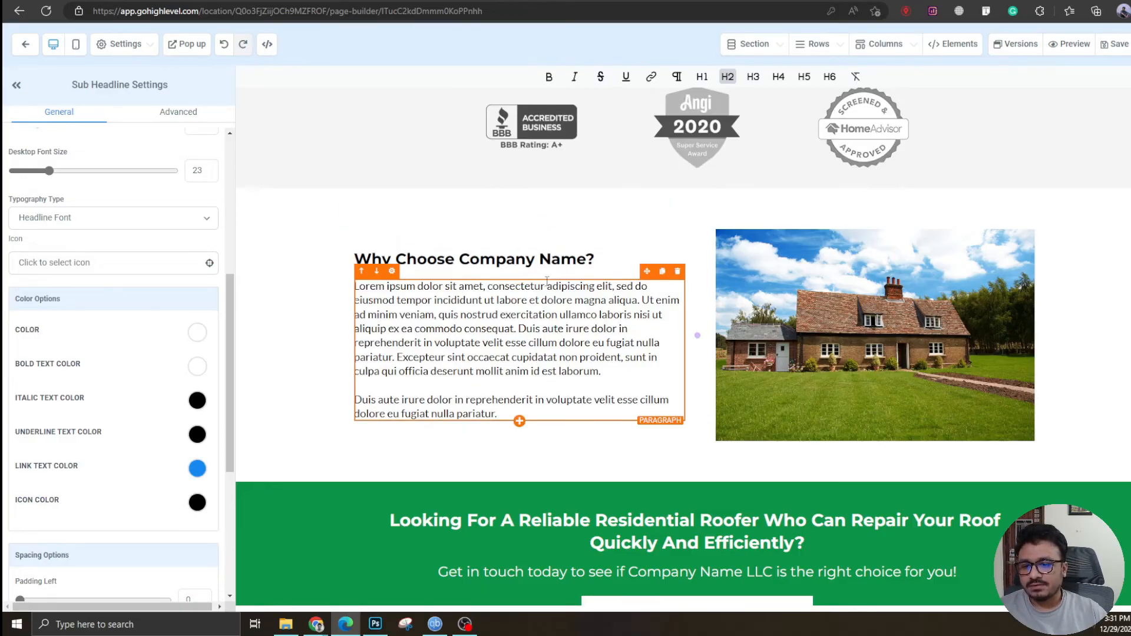
pyautogui.scroll(-1, 546, 281)
pyautogui.scroll(-4, 547, 281)
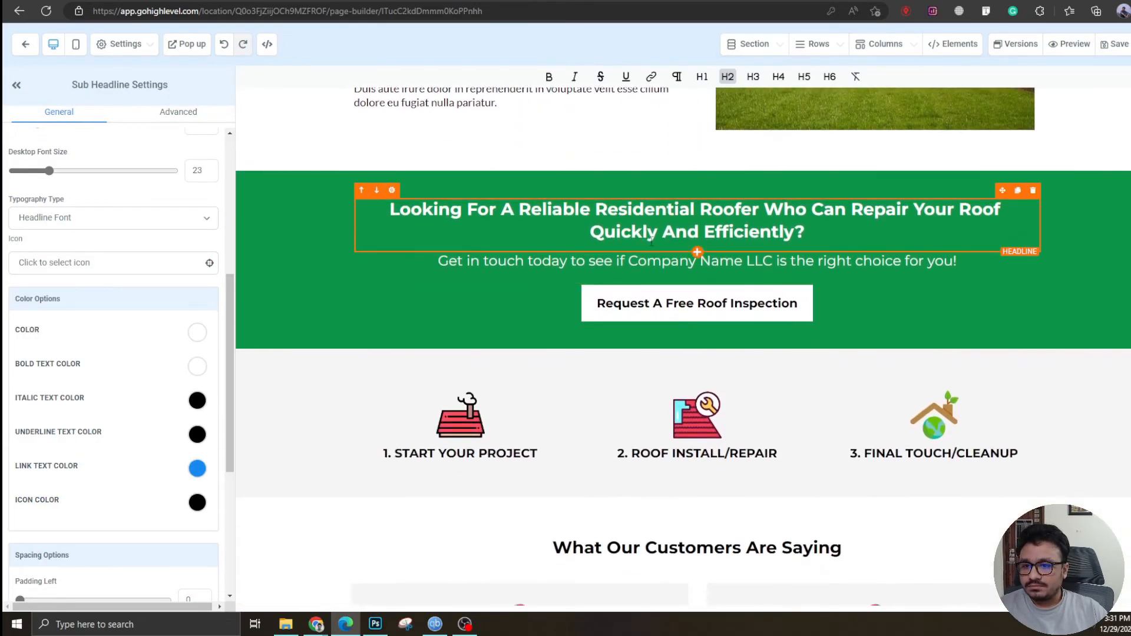
pyautogui.scroll(-10, 635, 460)
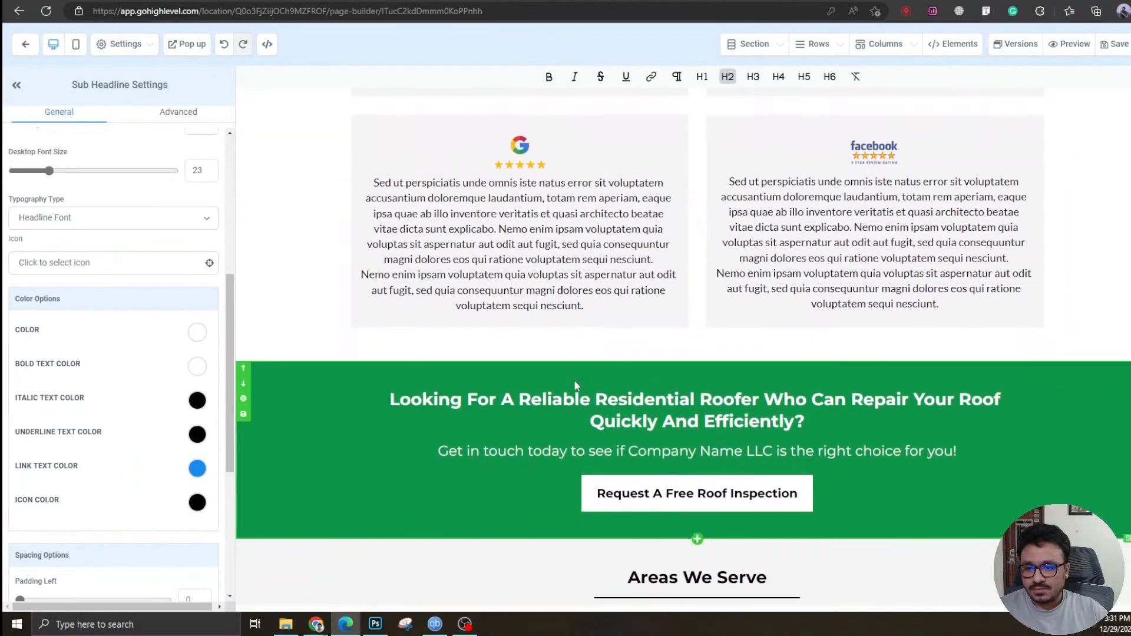
pyautogui.scroll(-4, 575, 410)
pyautogui.scroll(-1, 576, 394)
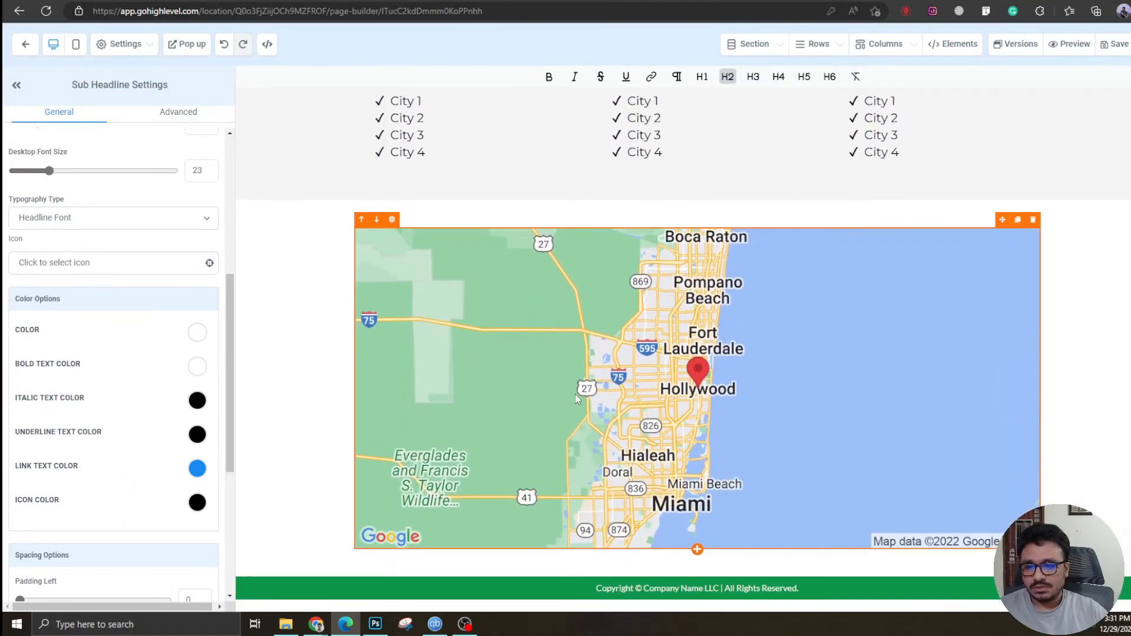
pyautogui.scroll(15, 305, 446)
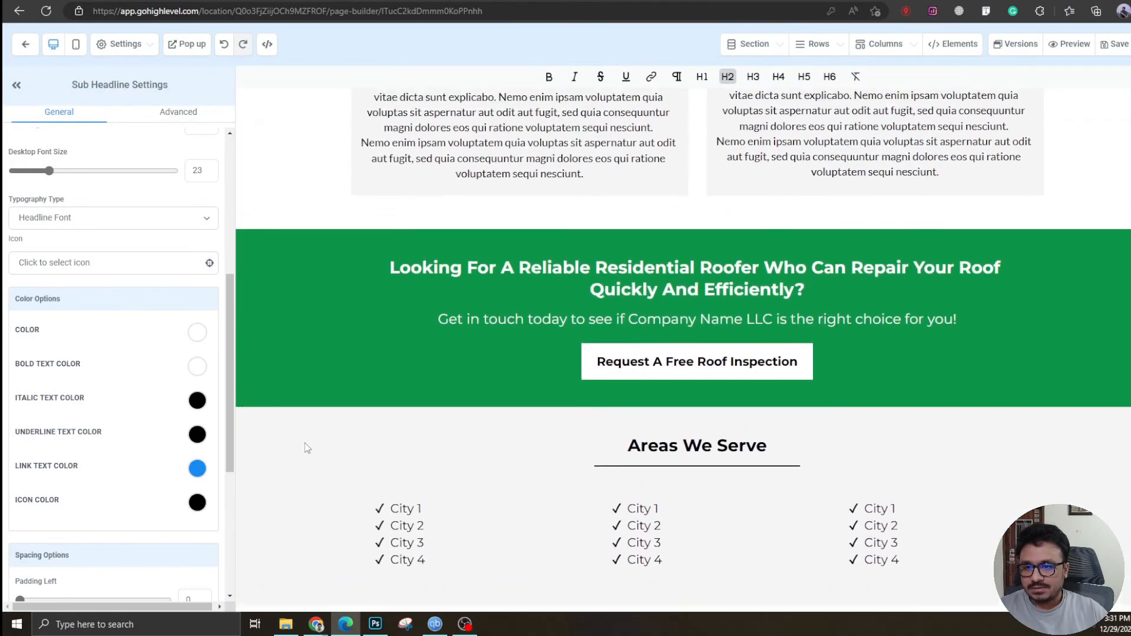
pyautogui.scroll(8, 305, 451)
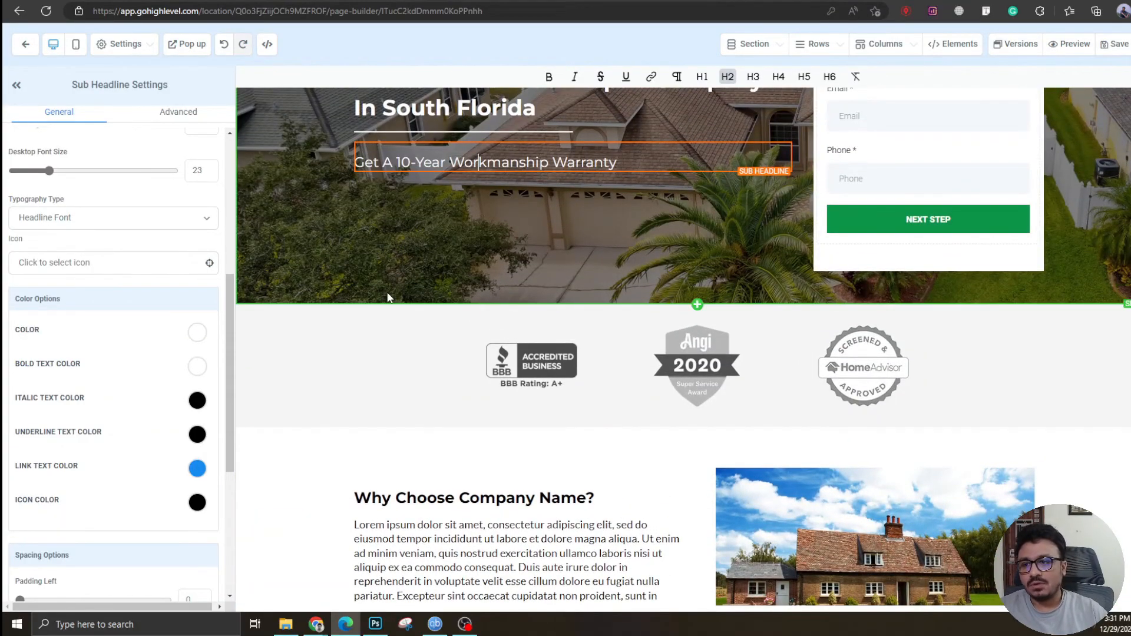
pyautogui.scroll(4, 268, 298)
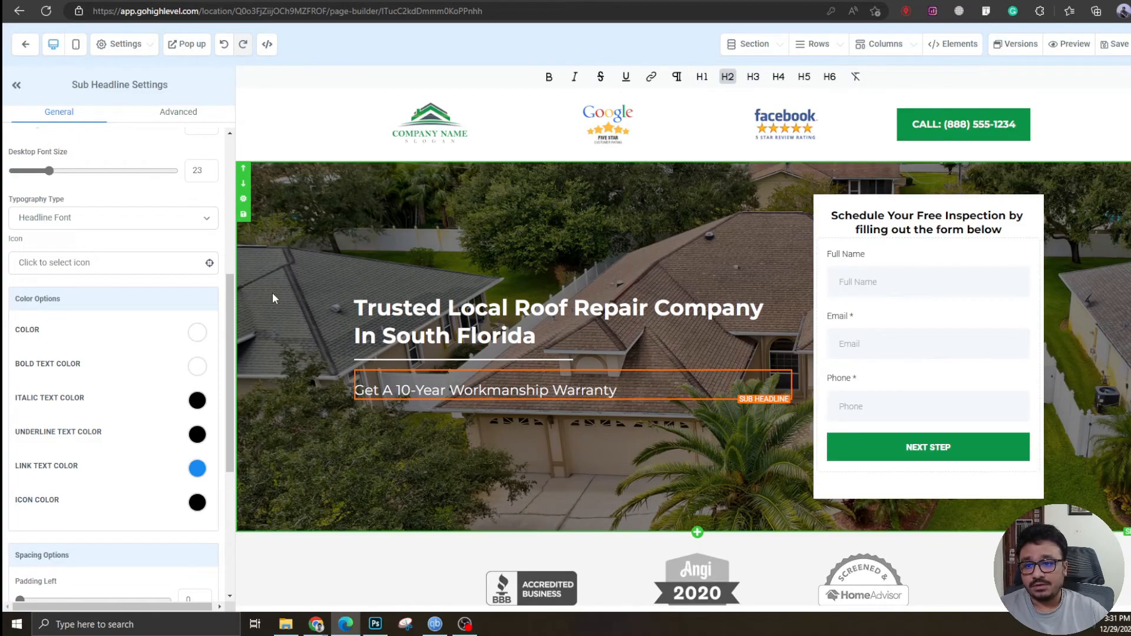
# Save the landing page and leave the page builder for the Evergreen Roofing Funnel's steps overview
pyautogui.scroll(-6, 631, 350)
pyautogui.scroll(6, 607, 281)
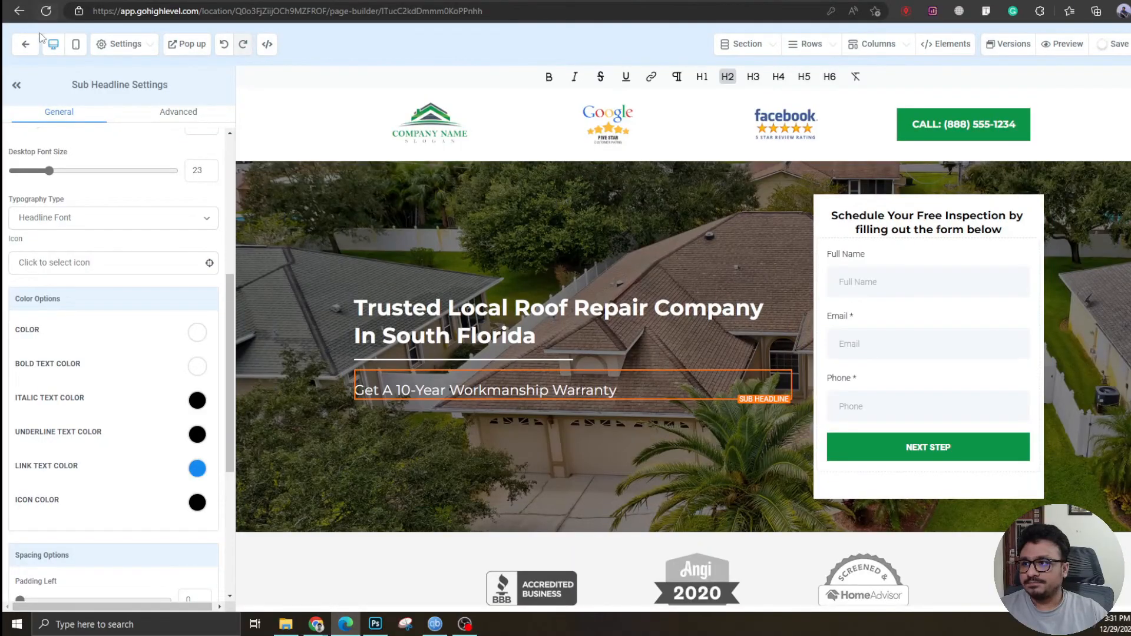
pyautogui.click(19, 11)
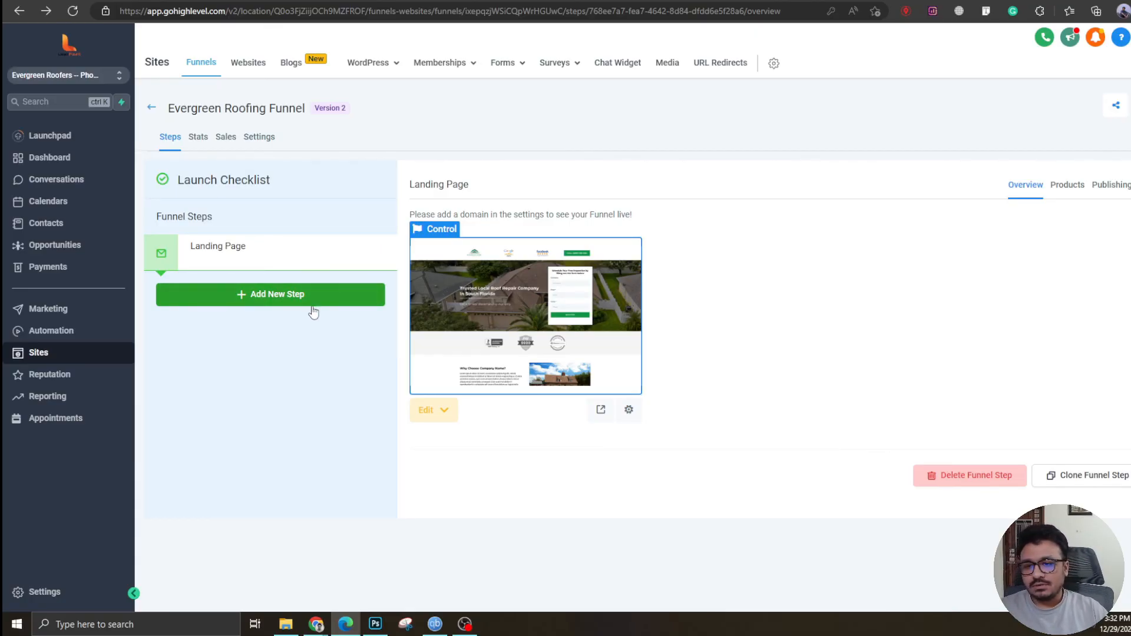
pyautogui.moveTo(308, 245)
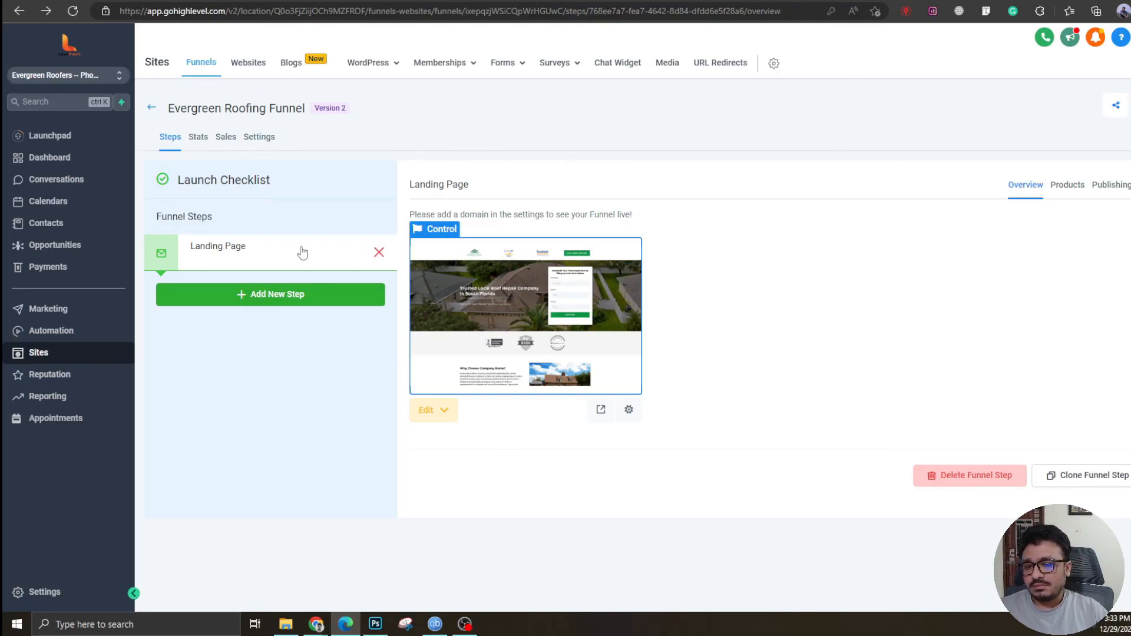